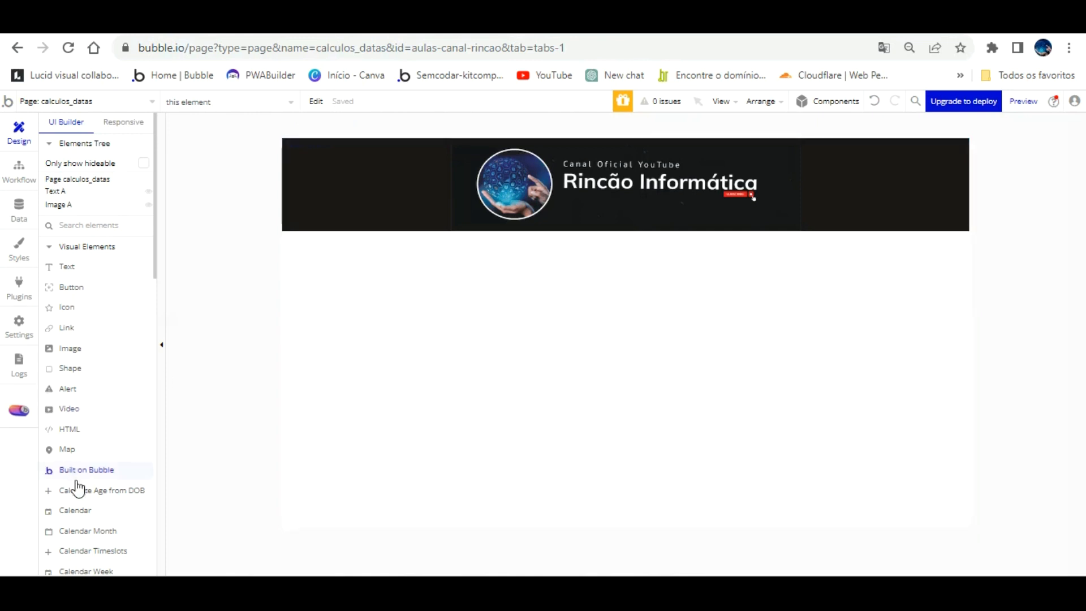
# Draw a Group container about 267 px wide and 413 px high below the banner, near the page's left edge
pyautogui.scroll(-3, 104, 498)
pyautogui.scroll(-2, 104, 476)
pyautogui.scroll(3, 104, 476)
pyautogui.scroll(-3, 104, 475)
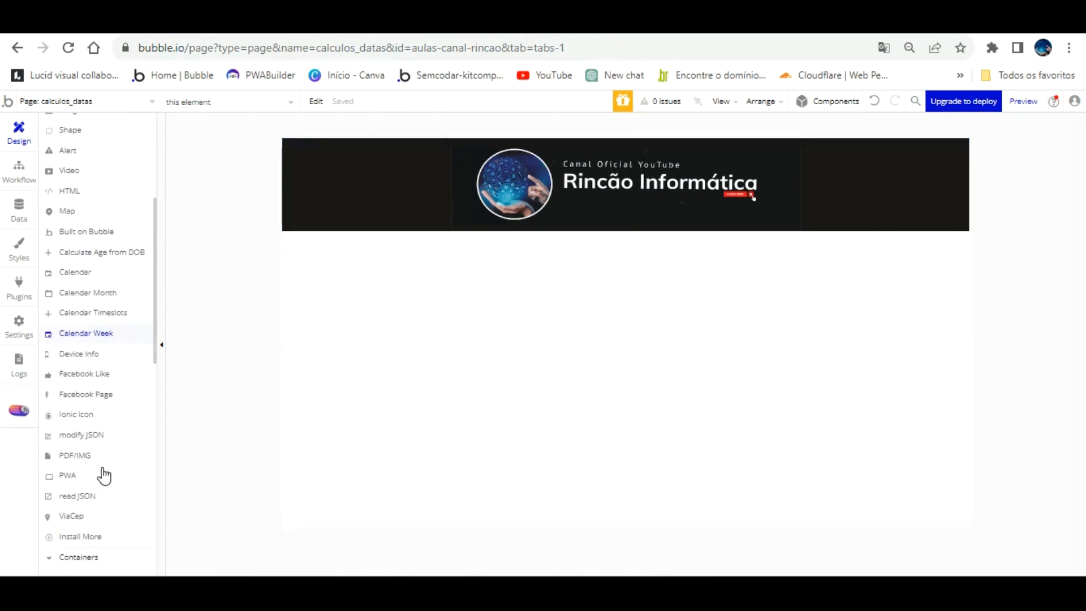
pyautogui.scroll(-2, 104, 475)
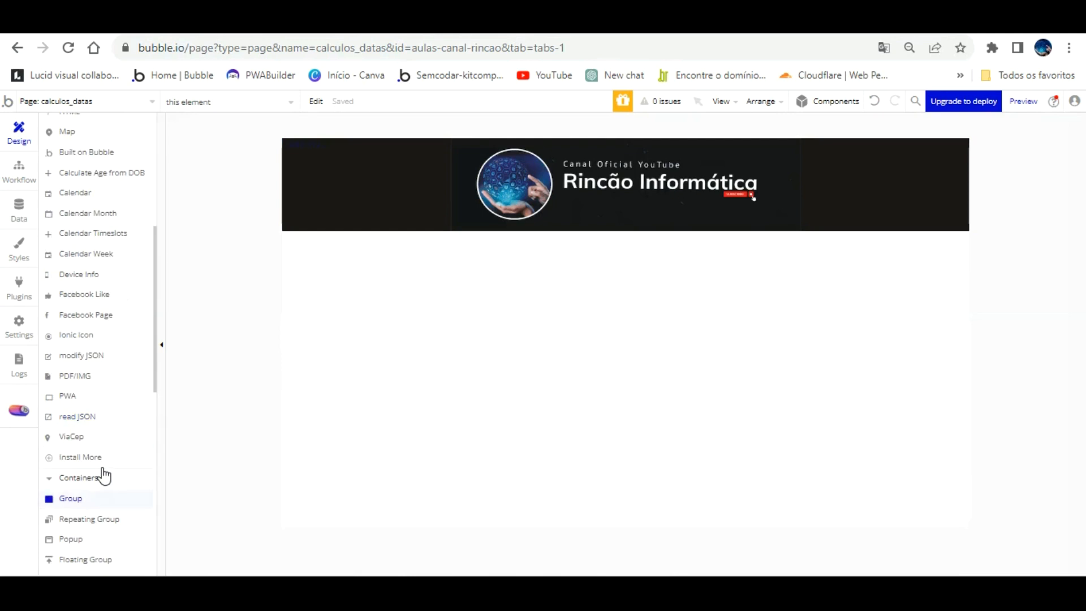
pyautogui.click(71, 499)
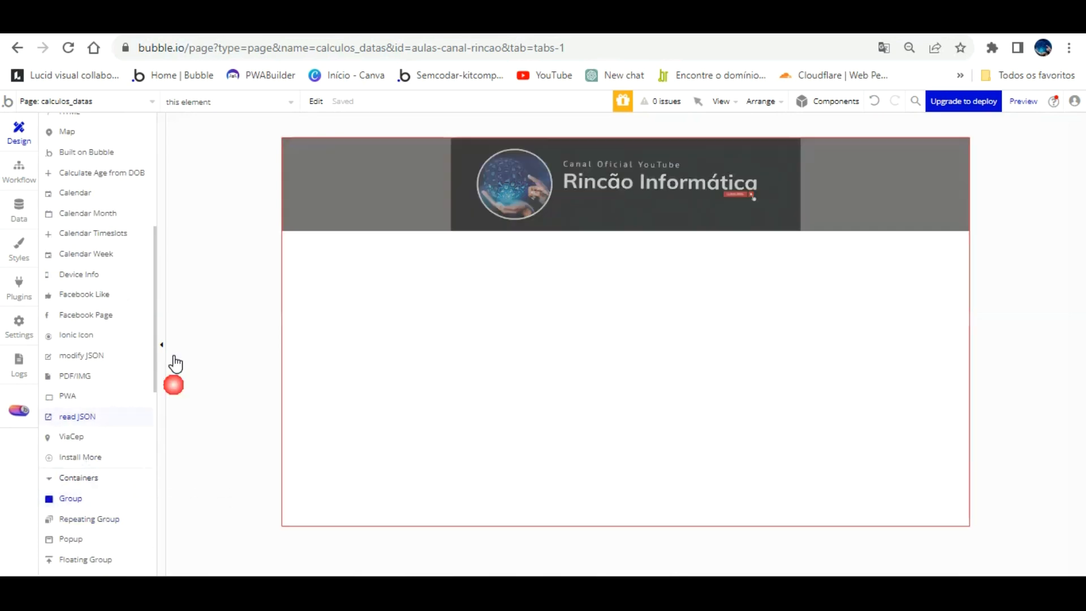
pyautogui.moveTo(306, 246)
pyautogui.mouseDown()
pyautogui.moveTo(467, 414)
pyautogui.moveTo(490, 468)
pyautogui.moveTo(474, 478)
pyautogui.mouseUp()
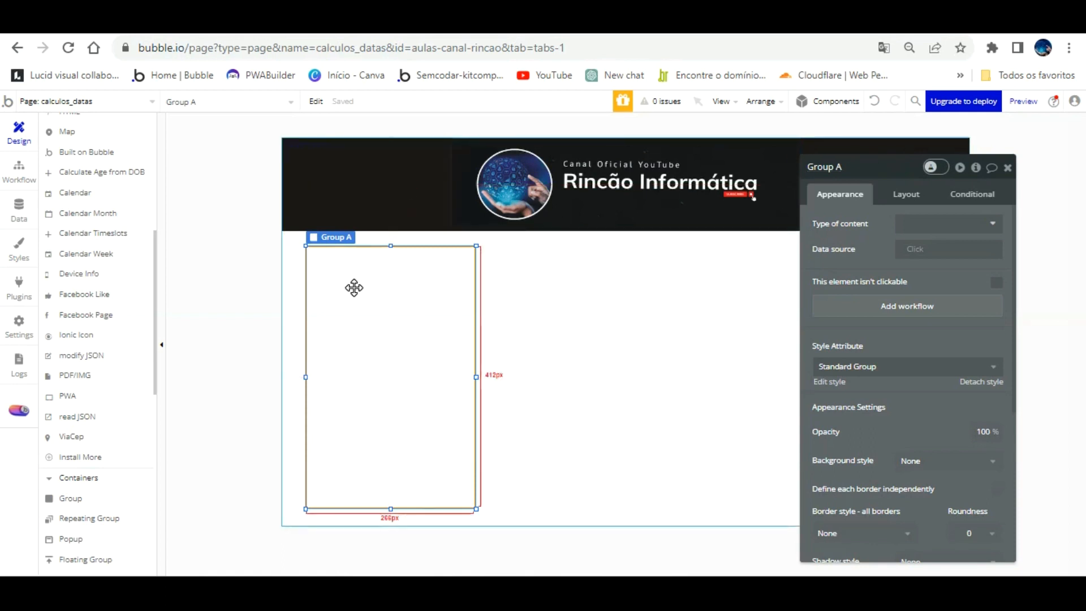
# Rename the new group to "Group Calculo datas" and detach its standard style
pyautogui.doubleClick(882, 146)
pyautogui.write('Calculo datas')
pyautogui.click(959, 380)
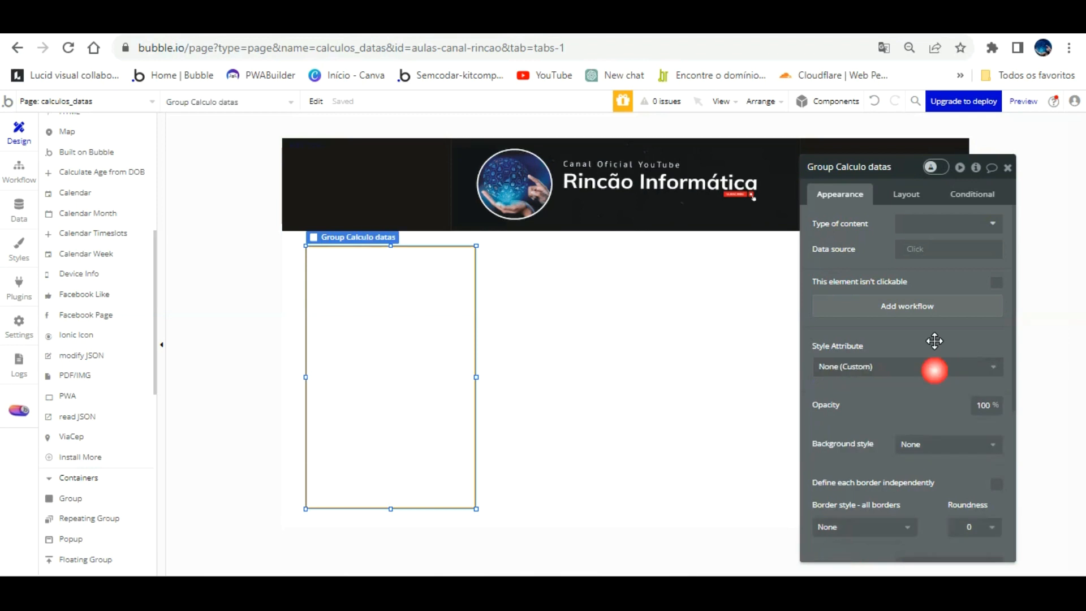
# Set the corner roundness of Group Calculo datas to 5
pyautogui.scroll(-5, 962, 361)
pyautogui.click(977, 296)
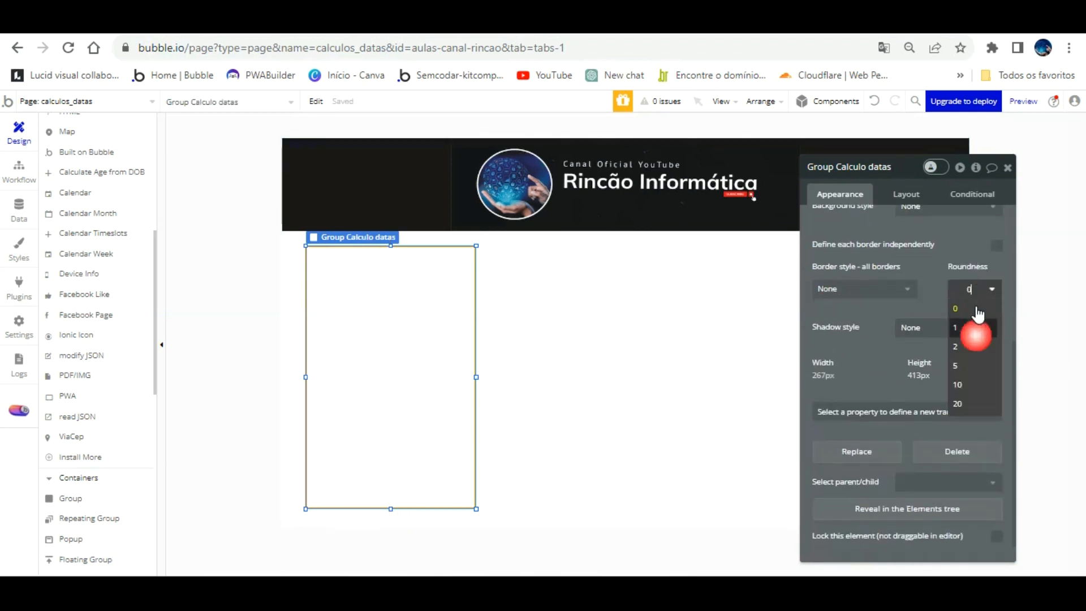
pyautogui.click(975, 362)
pyautogui.click(904, 194)
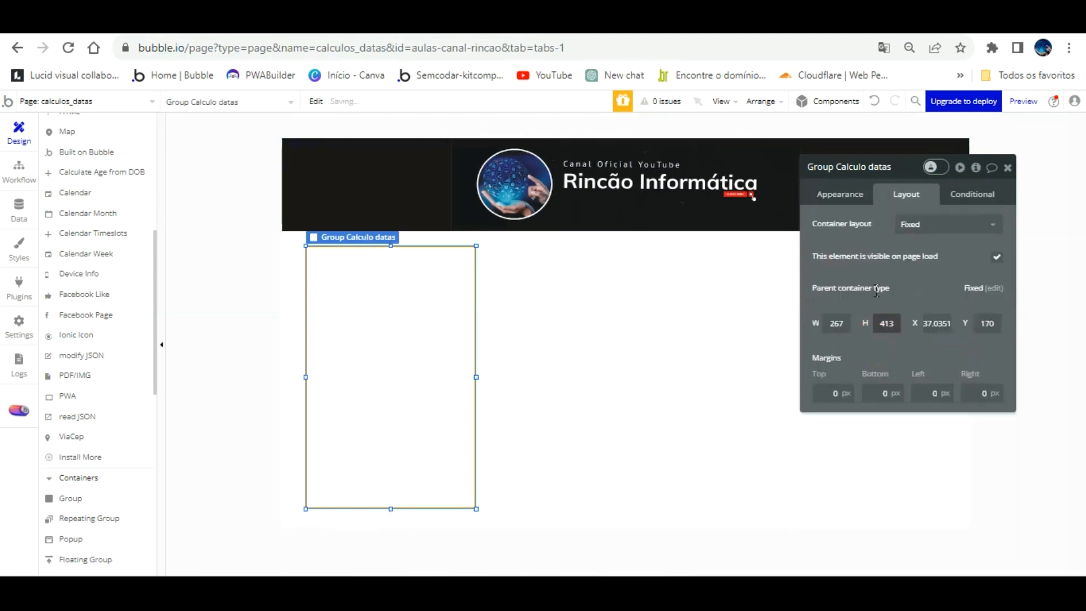
# Give Group Calculo datas a flat background color of blue #1437A7
pyautogui.click(840, 191)
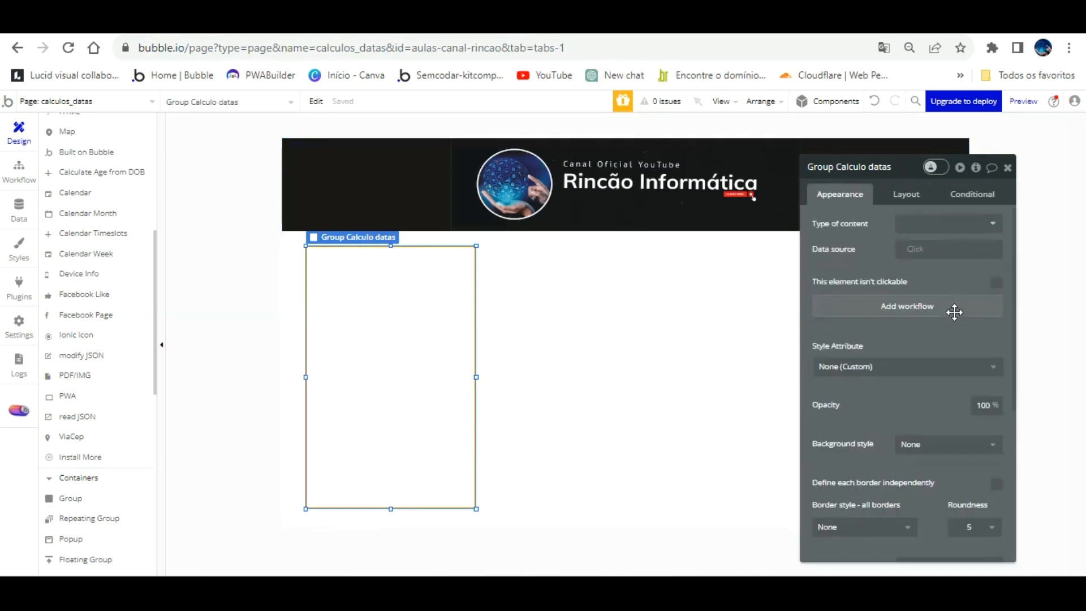
pyautogui.scroll(-2, 942, 365)
pyautogui.click(942, 365)
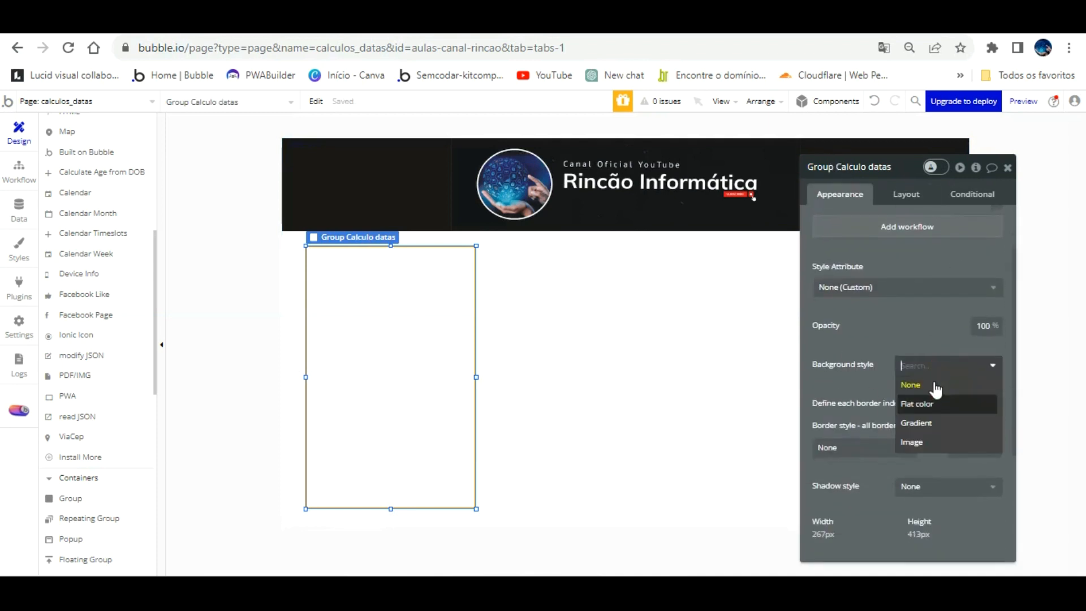
pyautogui.click(917, 403)
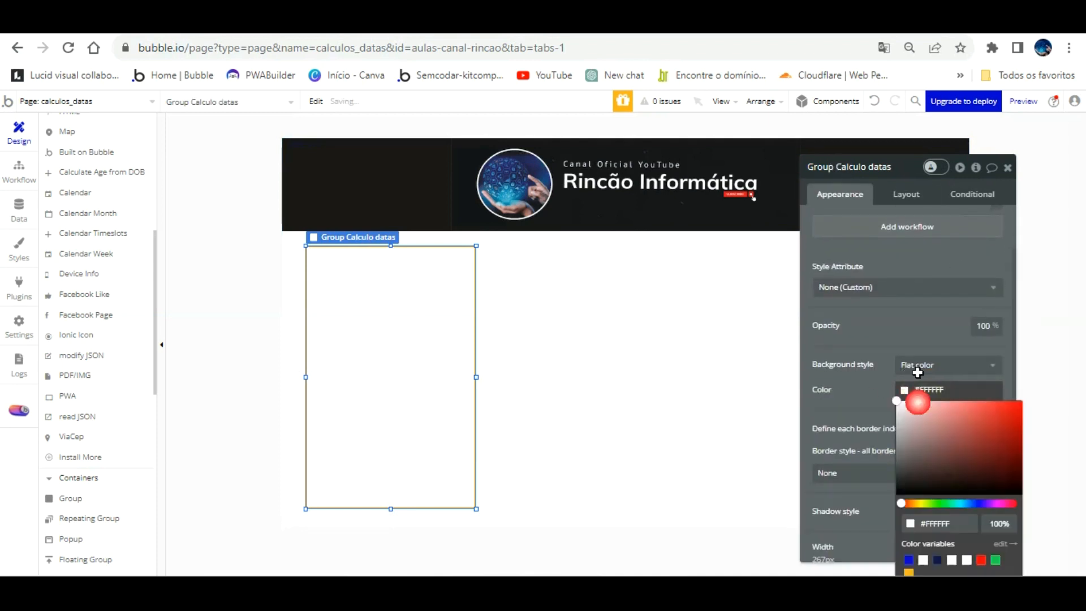
pyautogui.click(937, 560)
pyautogui.moveTo(999, 439)
pyautogui.mouseDown()
pyautogui.moveTo(1005, 425)
pyautogui.moveTo(1007, 433)
pyautogui.mouseUp()
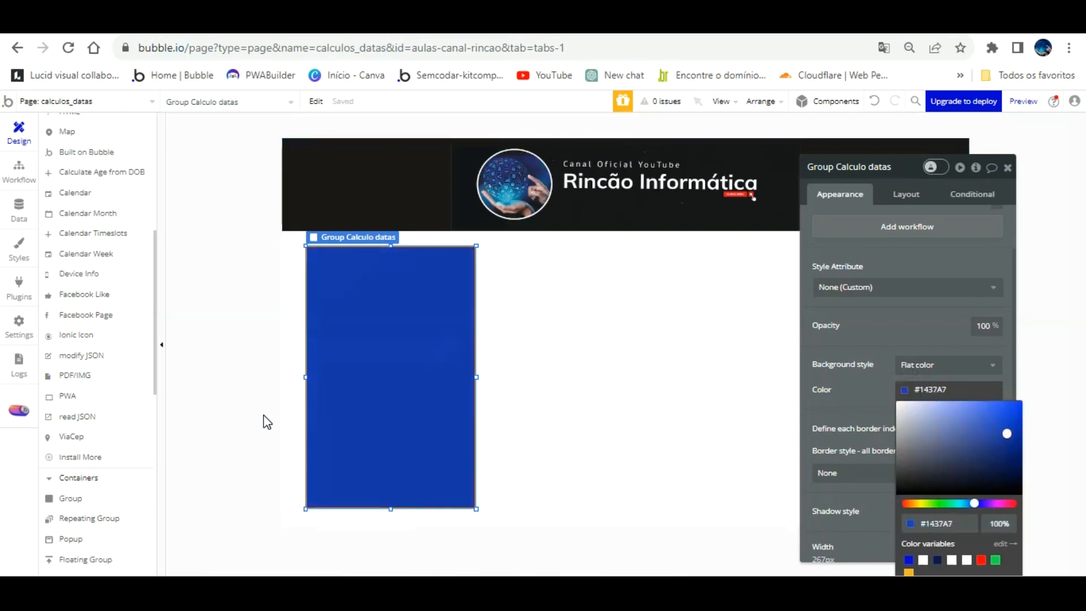
# Stretch the blue group's lower edge down to about 12 px above the page's bottom edge
pyautogui.click(383, 399)
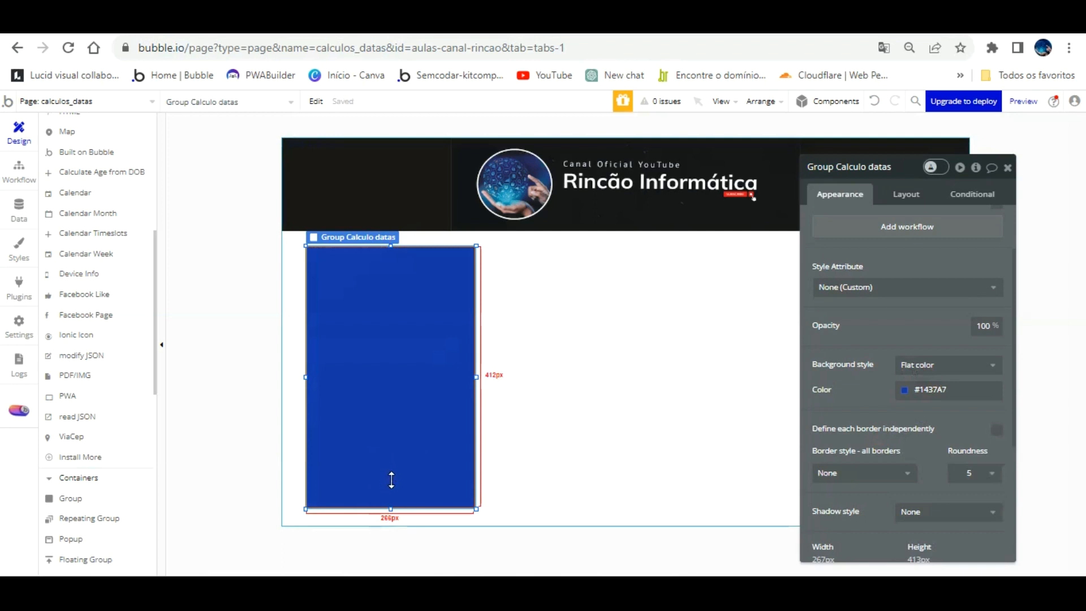
pyautogui.moveTo(391, 479); pyautogui.dragTo(390, 492)
pyautogui.click(589, 390)
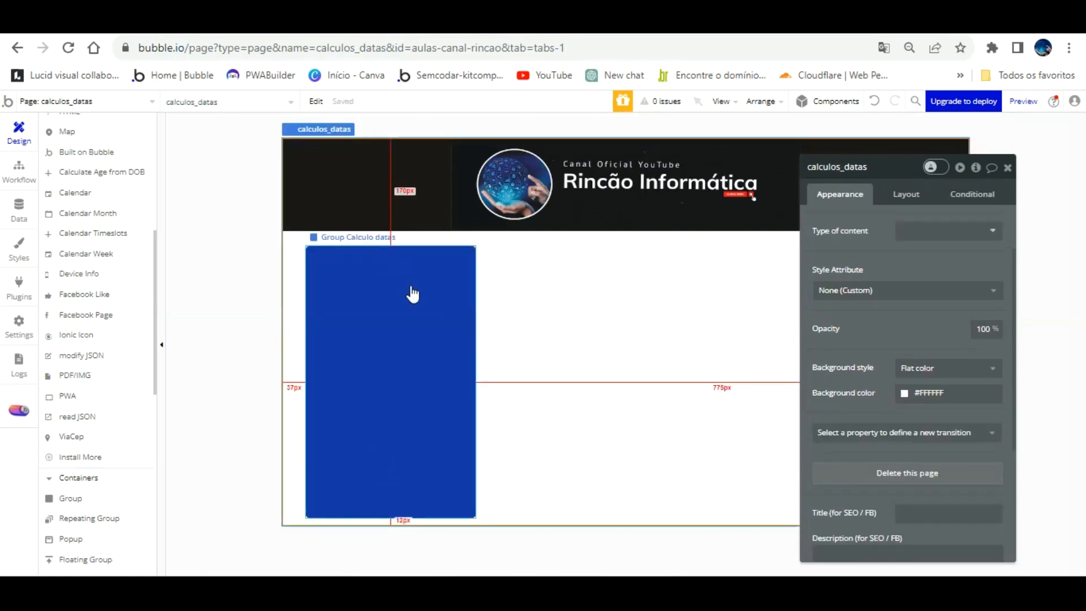
# Draw a Date/Time Picker about 216 px wide and 50 px high near the top inside the blue group
pyautogui.scroll(-3, 118, 482)
pyautogui.scroll(-3, 119, 483)
pyautogui.click(94, 485)
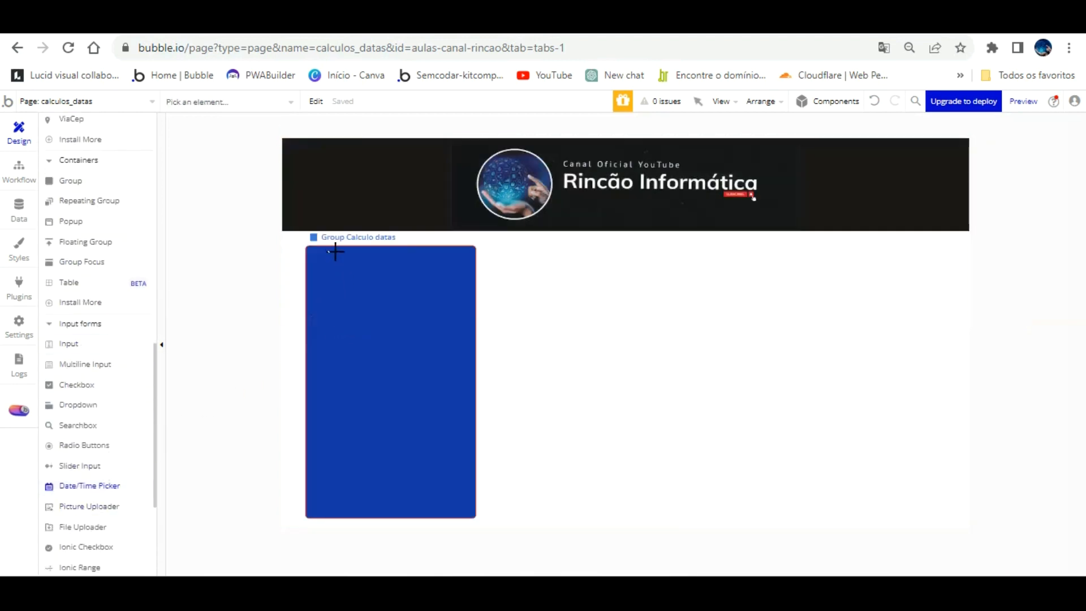
pyautogui.moveTo(322, 255)
pyautogui.mouseDown()
pyautogui.moveTo(437, 267)
pyautogui.moveTo(459, 257)
pyautogui.moveTo(459, 286)
pyautogui.mouseUp()
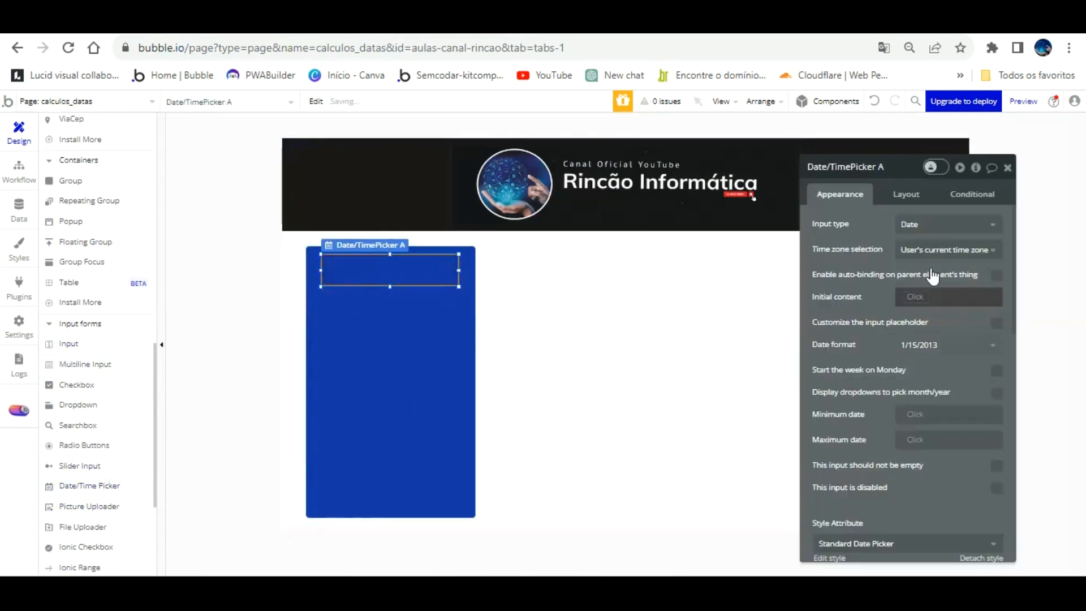
# Detach the Standard Date Picker style from the new date picker
pyautogui.scroll(-3, 928, 407)
pyautogui.click(981, 395)
pyautogui.scroll(-1, 935, 406)
pyautogui.scroll(-1, 936, 406)
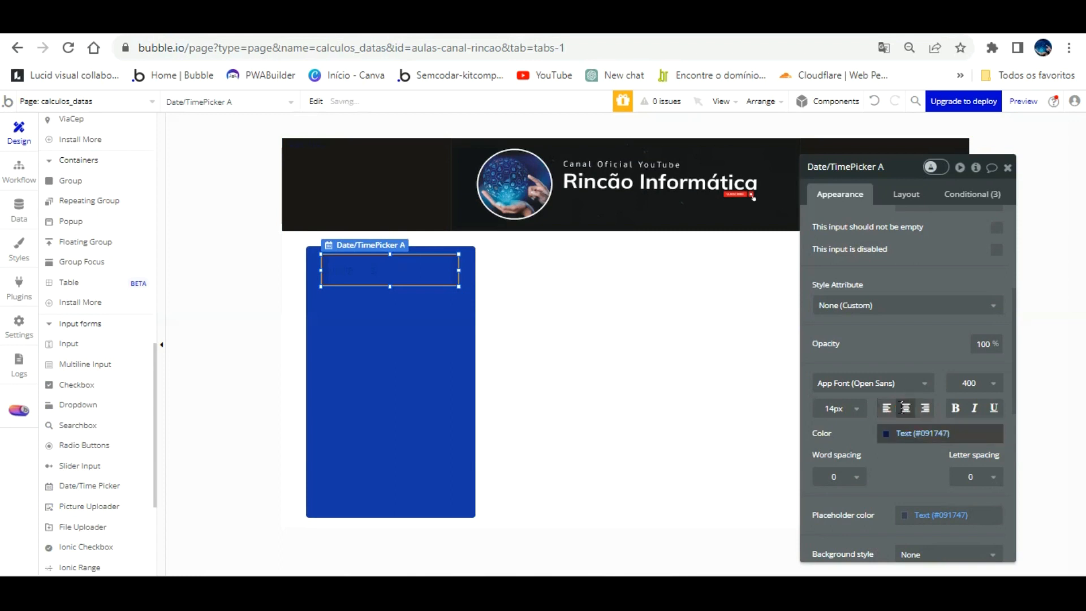
# Try a white color variable for the date picker's placeholder
pyautogui.scroll(-2, 890, 444)
pyautogui.click(906, 436)
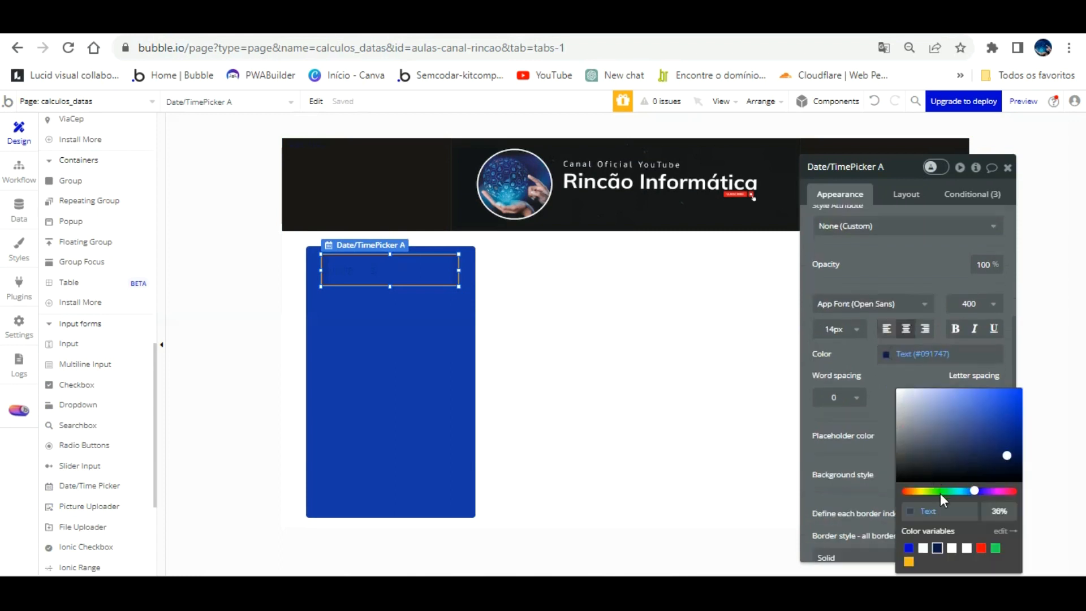
pyautogui.click(923, 547)
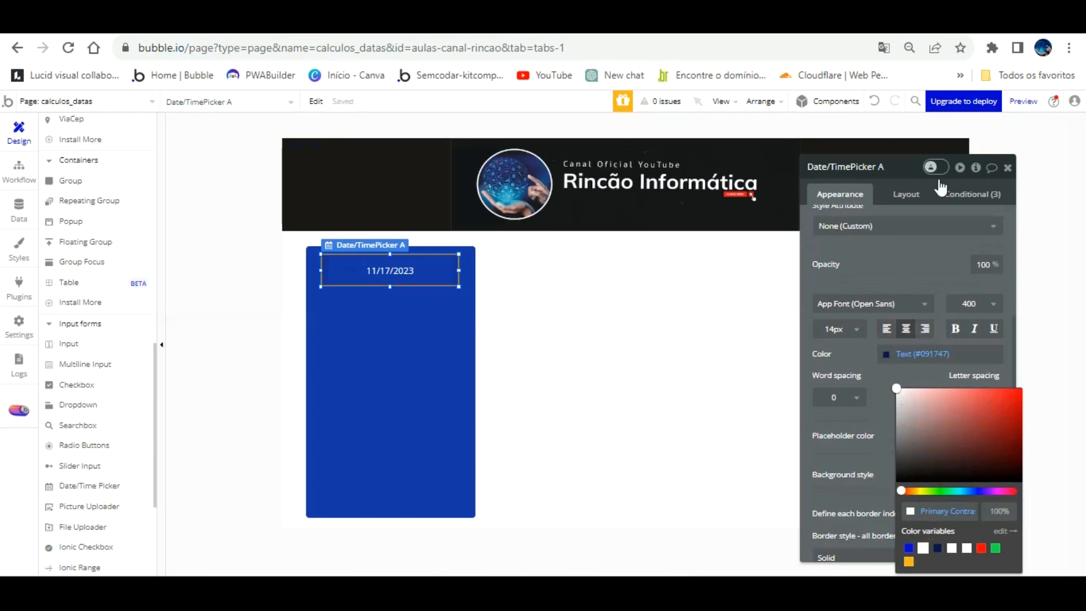
# Set the date picker's background to a flat white color, #FFFFFF
pyautogui.scroll(-2, 876, 384)
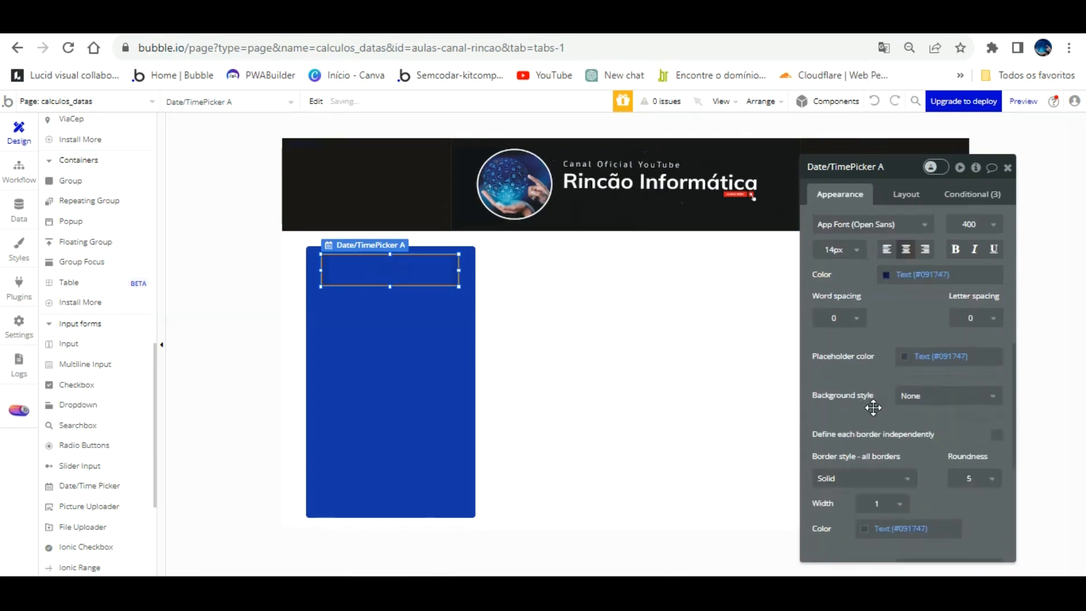
pyautogui.click(933, 396)
pyautogui.click(917, 434)
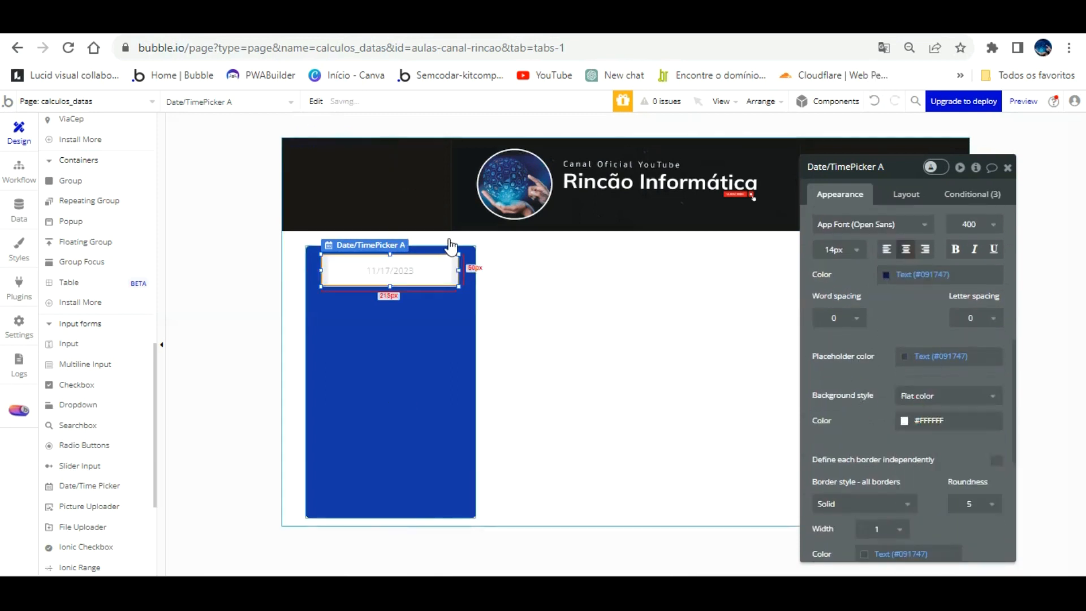
# Move the date picker lower in the group, set its height to 40 px and widen it to about 235 px
pyautogui.moveTo(451, 252); pyautogui.dragTo(451, 270)
pyautogui.click(905, 194)
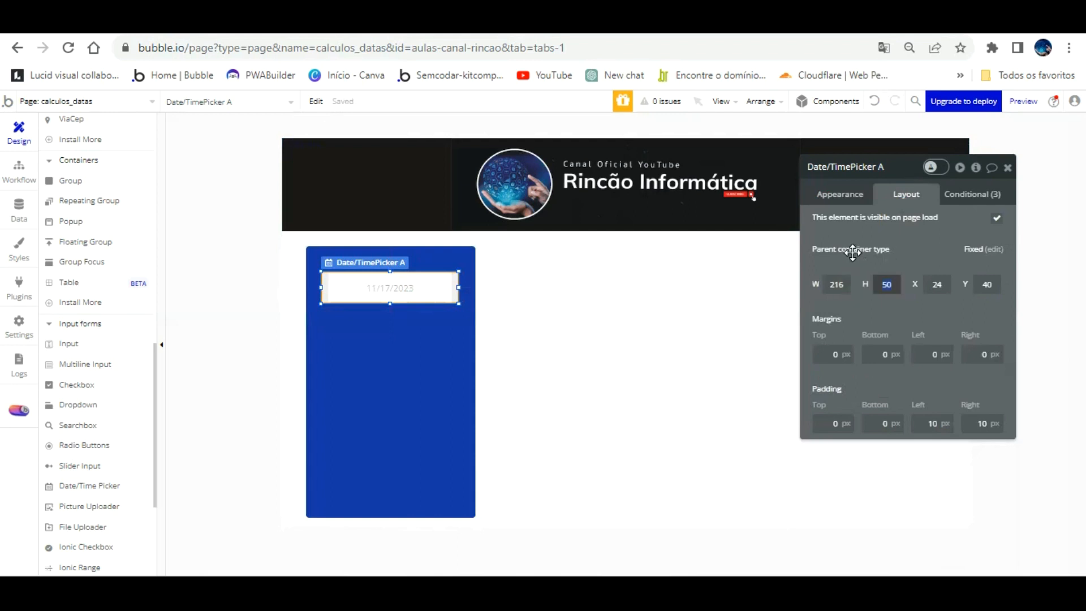
pyautogui.write('40')
pyautogui.moveTo(432, 262); pyautogui.dragTo(447, 284)
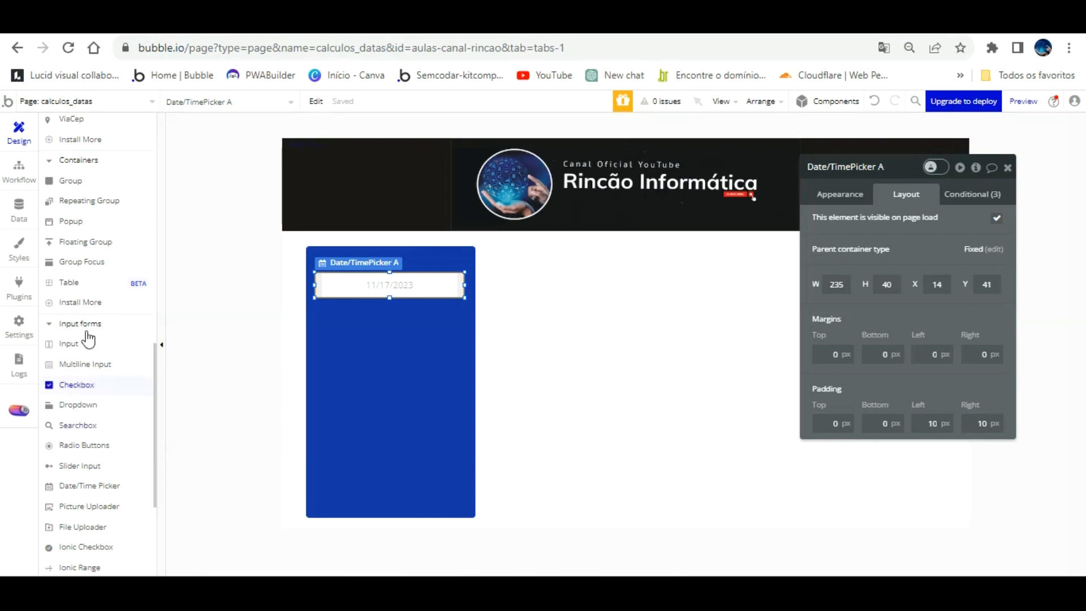
# Add a Text element about 88 px wide and 20 px high just above the date picker in the blue group
pyautogui.scroll(-1, 91, 246)
pyautogui.scroll(10, 90, 340)
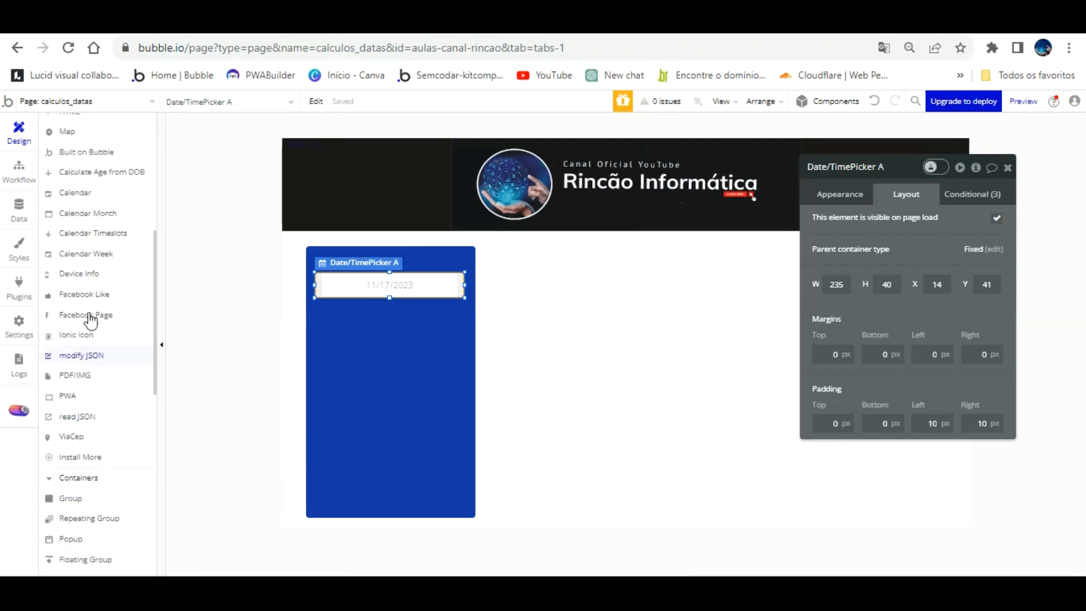
pyautogui.click(67, 187)
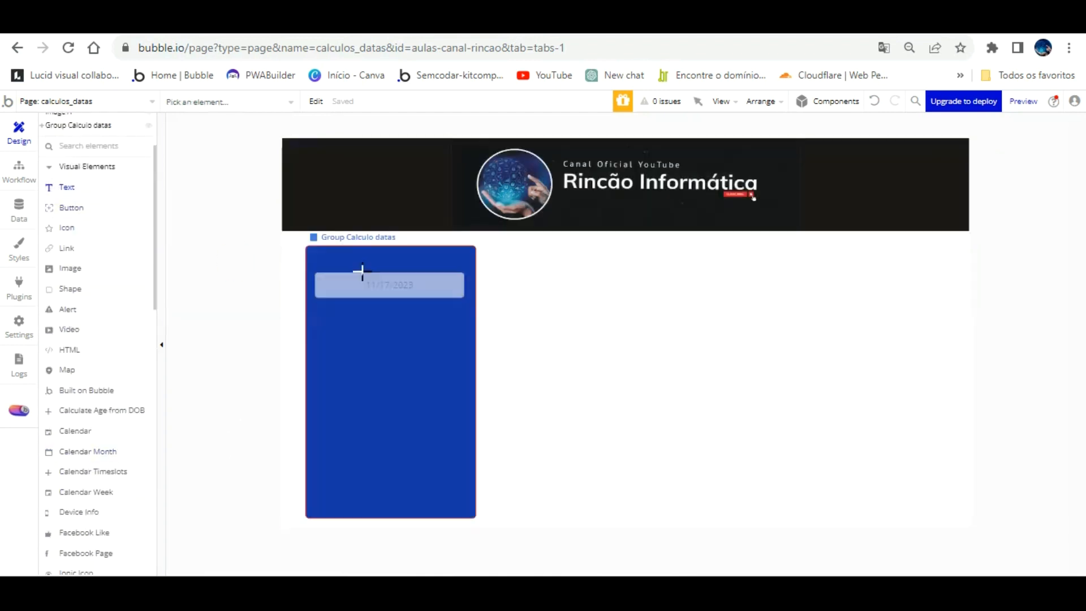
pyautogui.click(395, 270)
# Detach the Body style from the new text element and set its font color to the white color variable
pyautogui.click(971, 451)
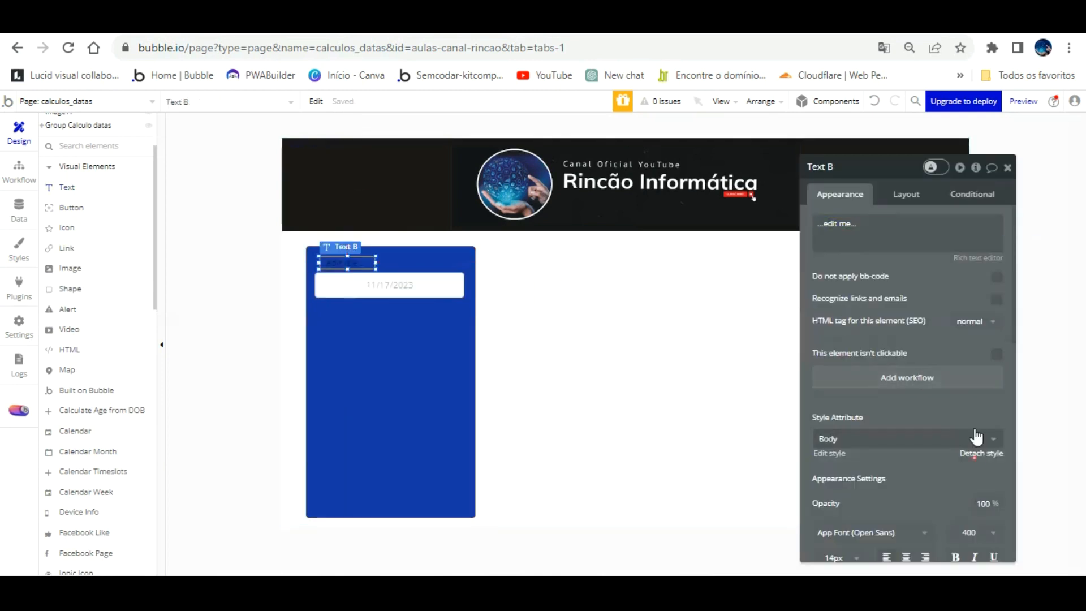
pyautogui.scroll(-2, 962, 442)
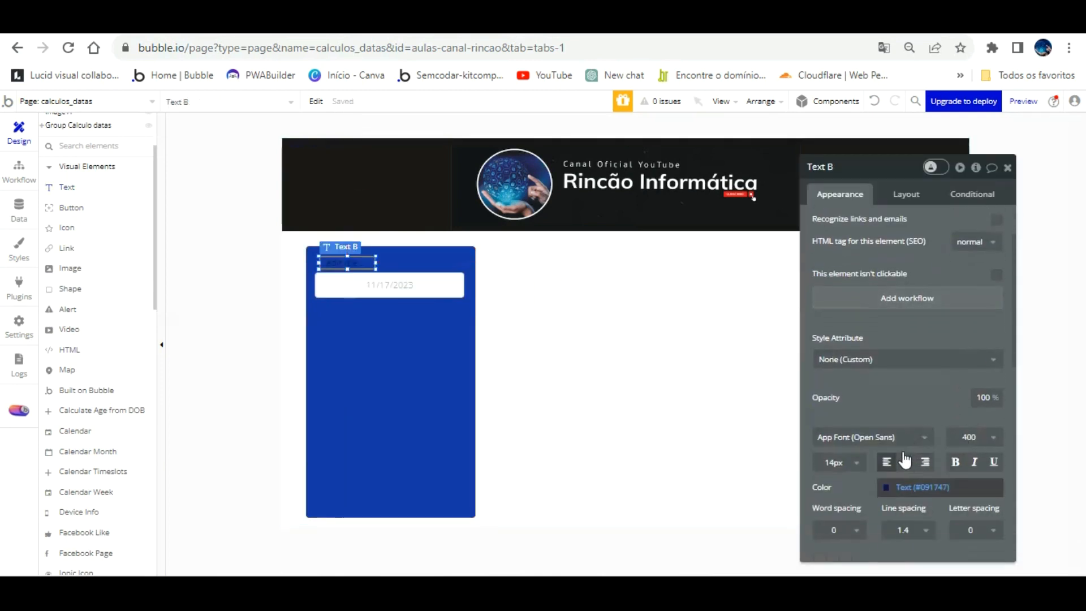
pyautogui.scroll(-2, 907, 456)
pyautogui.click(892, 408)
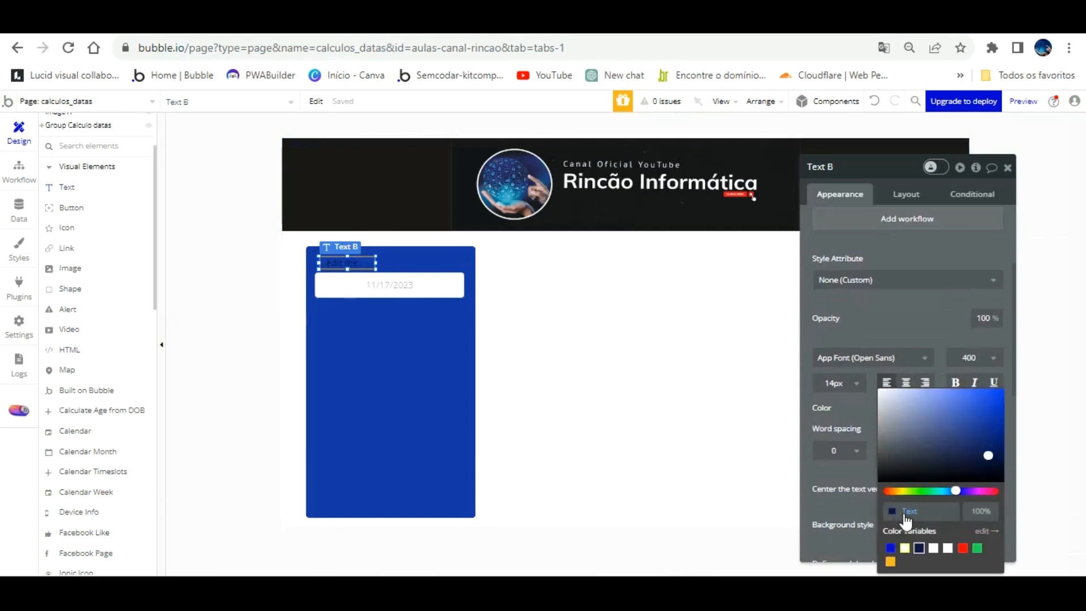
pyautogui.click(905, 549)
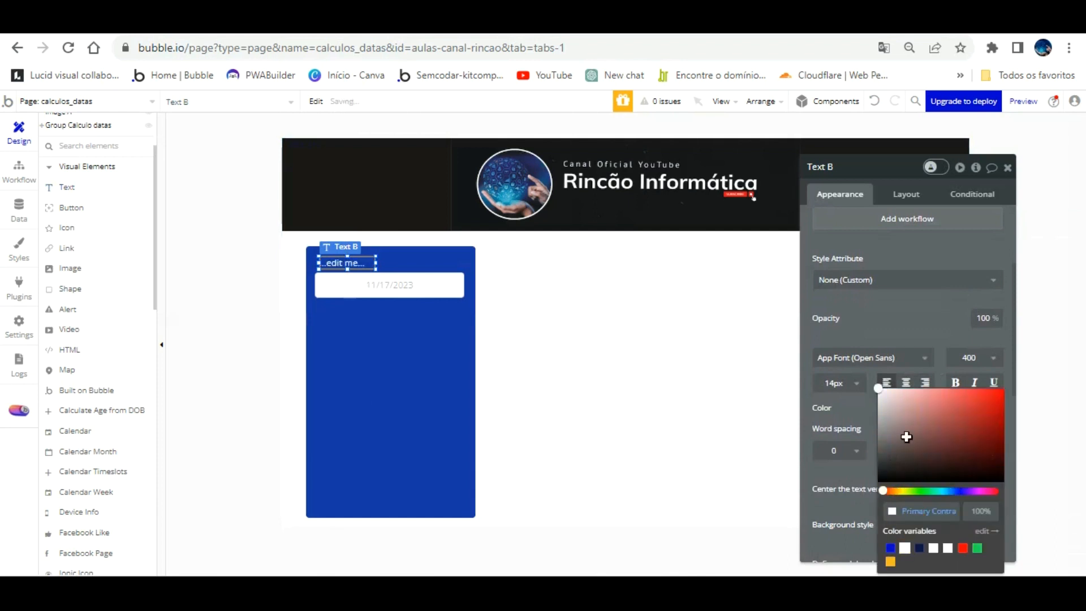
# Change the text element's content to "Data Inicial"
pyautogui.scroll(3, 906, 438)
pyautogui.click(863, 226)
pyautogui.write('Data Inicial')
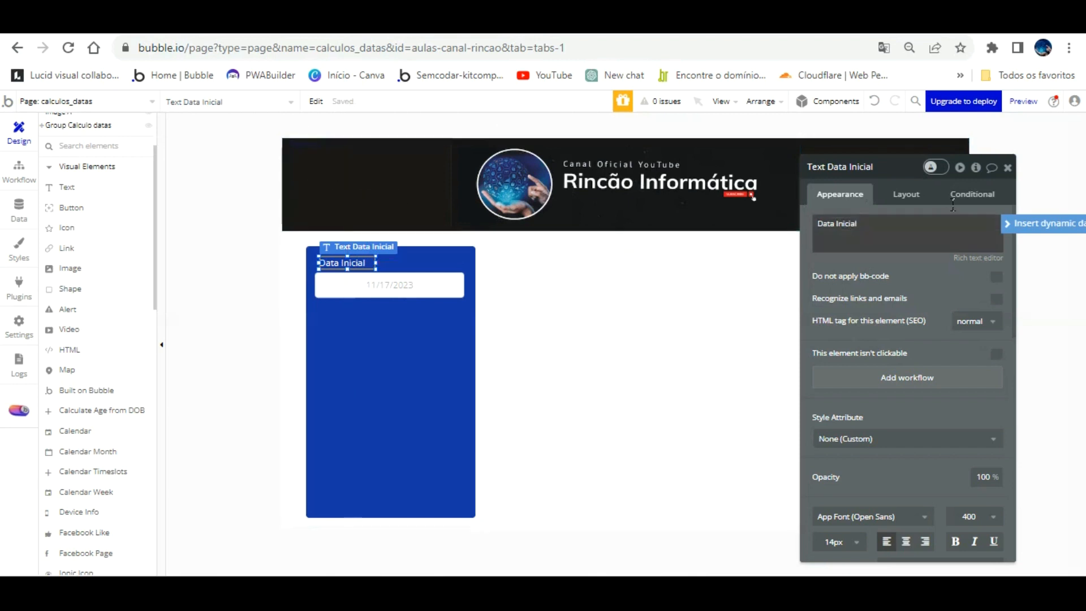
# Set the left padding of the "Data Inicial" label to 5 px
pyautogui.click(906, 194)
pyautogui.click(933, 422)
pyautogui.write('5')
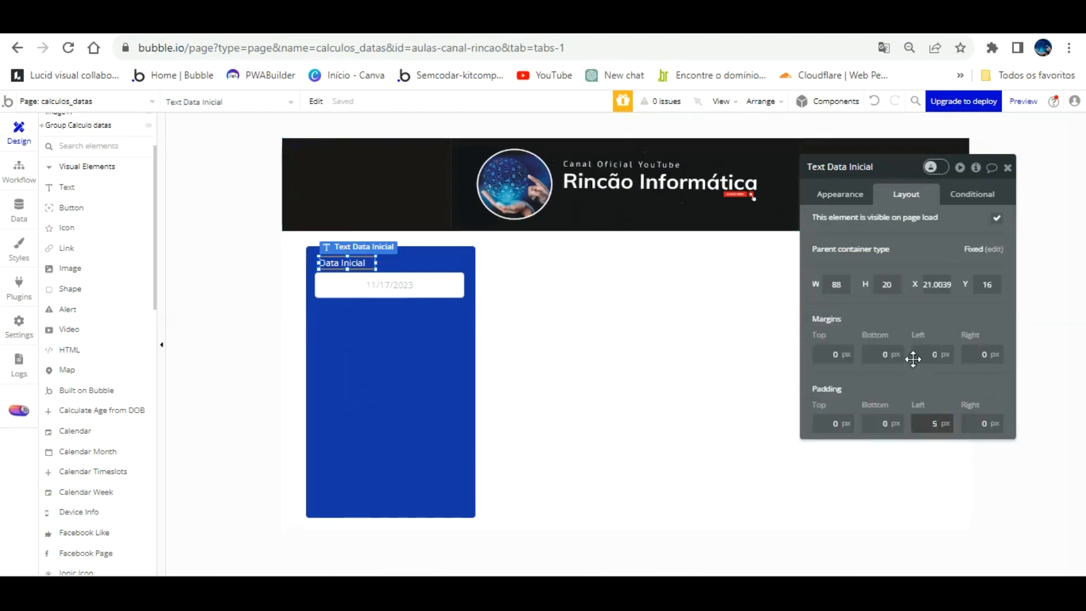
pyautogui.press('Return')
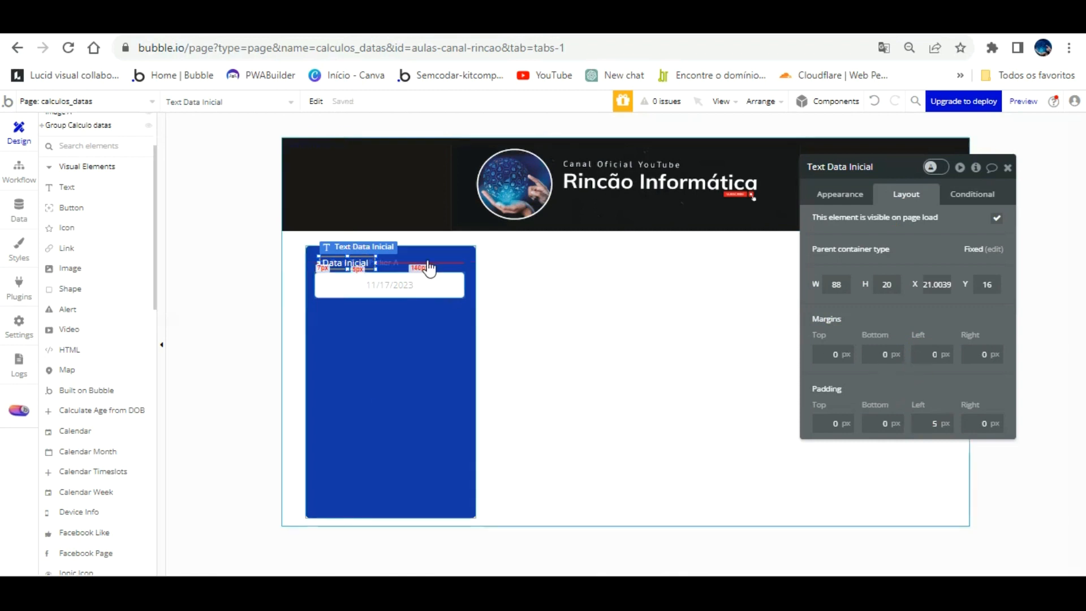
# Move the "Data Inicial" label and the date picker up toward the group's top edge, with the picker at about Y 26
pyautogui.click(361, 239)
pyautogui.moveTo(358, 263); pyautogui.dragTo(354, 257)
pyautogui.moveTo(350, 253); pyautogui.dragTo(352, 251)
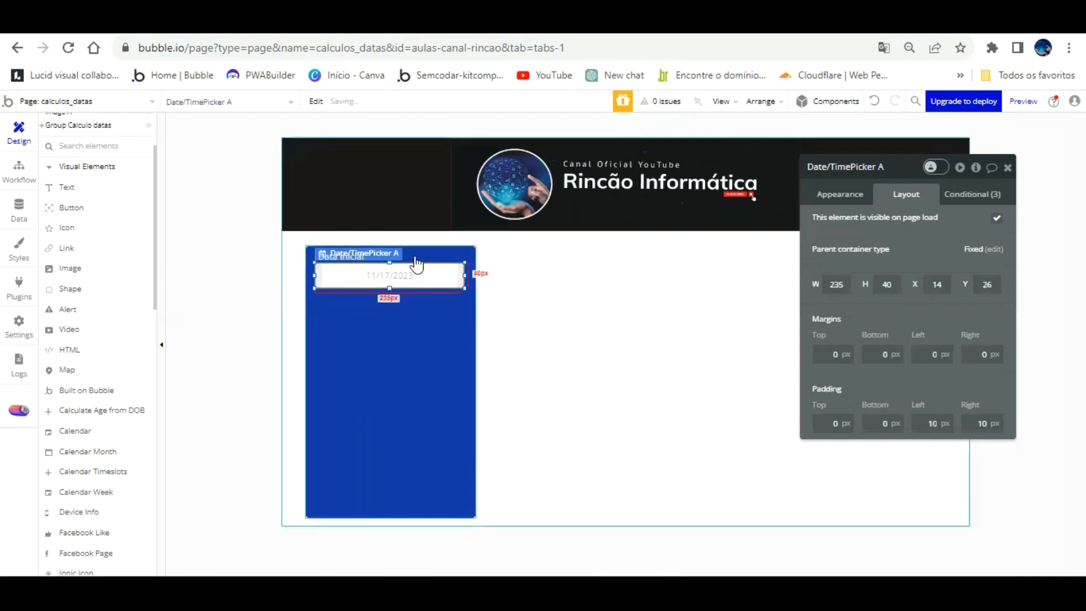
pyautogui.click(509, 267)
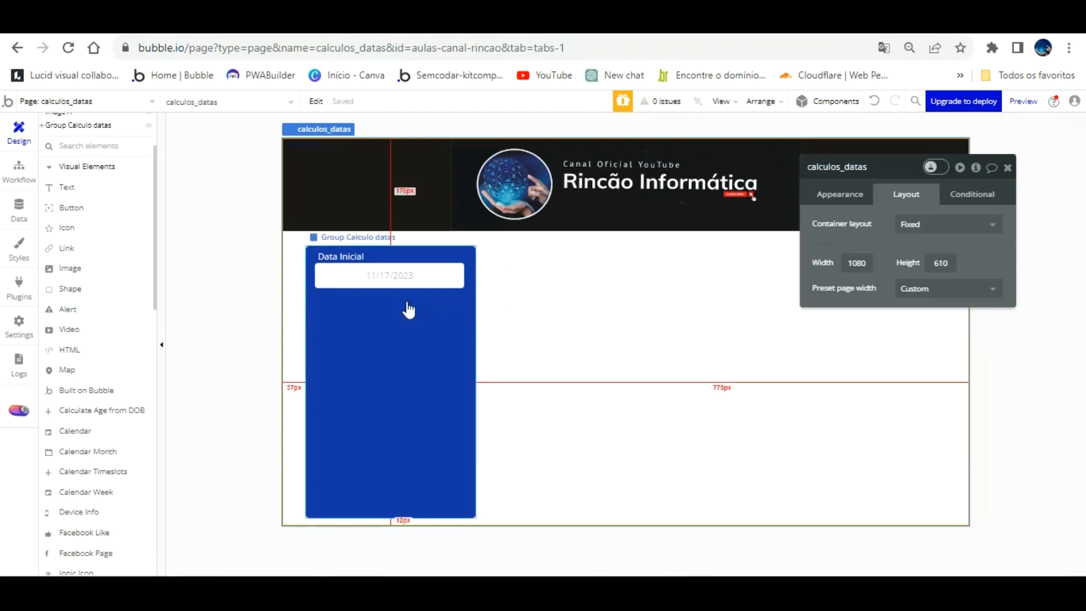
pyautogui.scroll(-5, 97, 461)
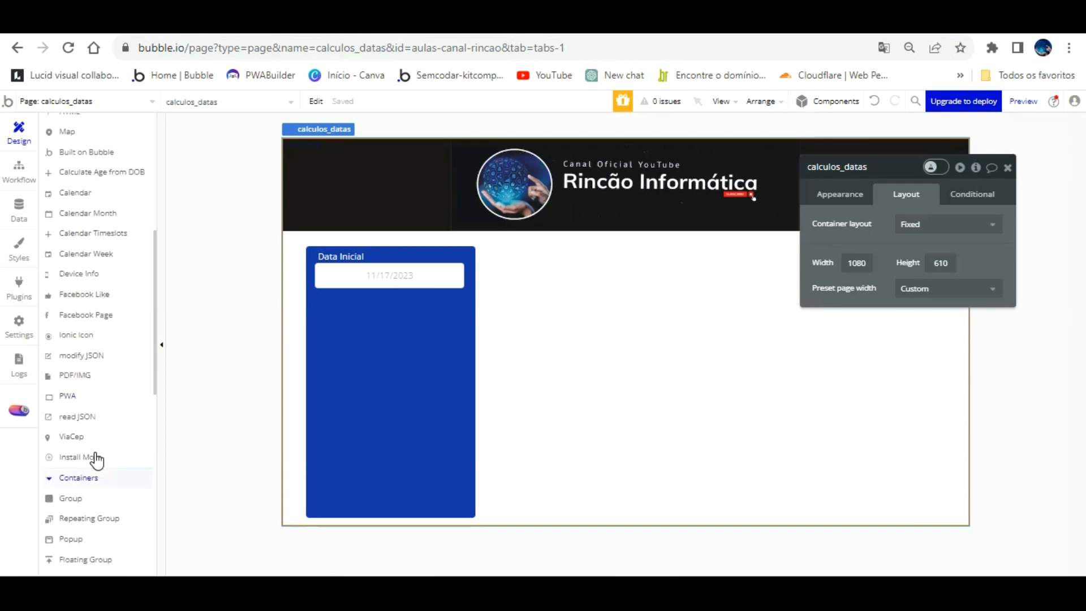
pyautogui.scroll(-2, 103, 452)
pyautogui.scroll(3, 106, 451)
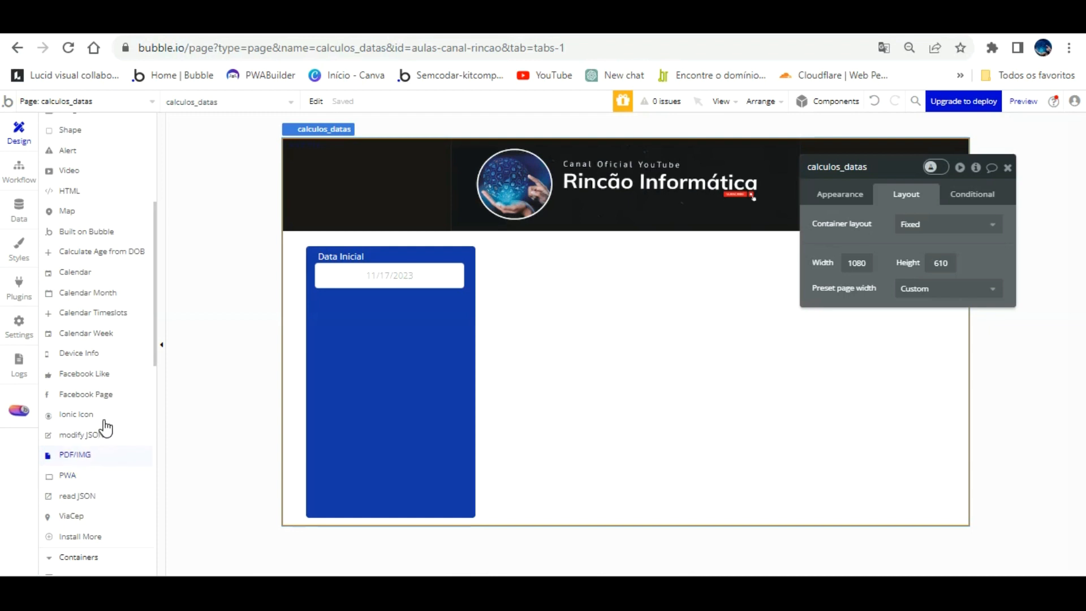
# Draw an Input element about 221 by 51 px inside the group, just below the date picker
pyautogui.scroll(-6, 105, 429)
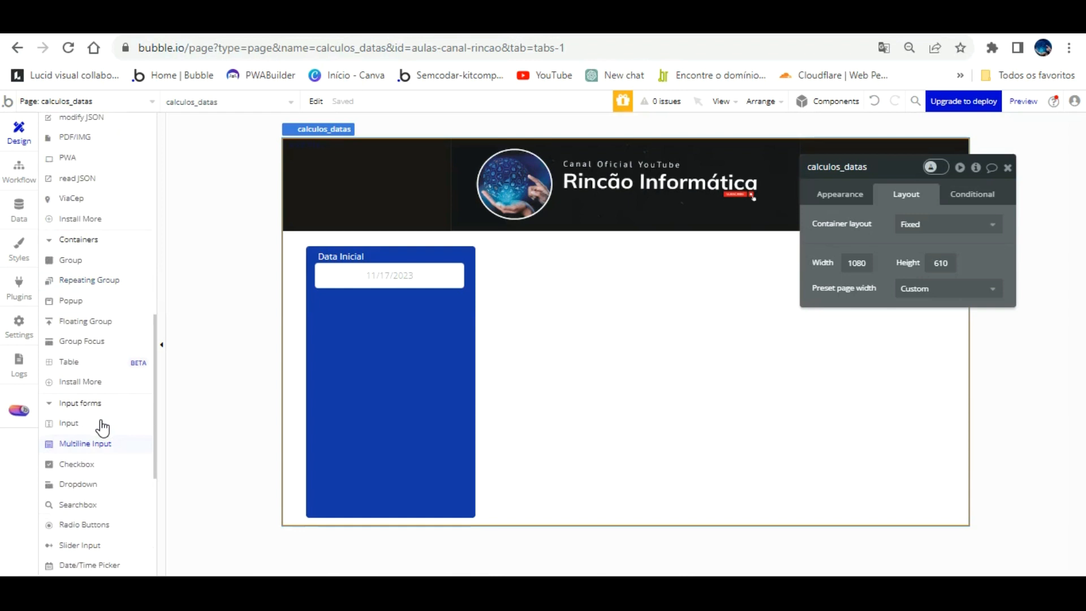
pyautogui.click(76, 422)
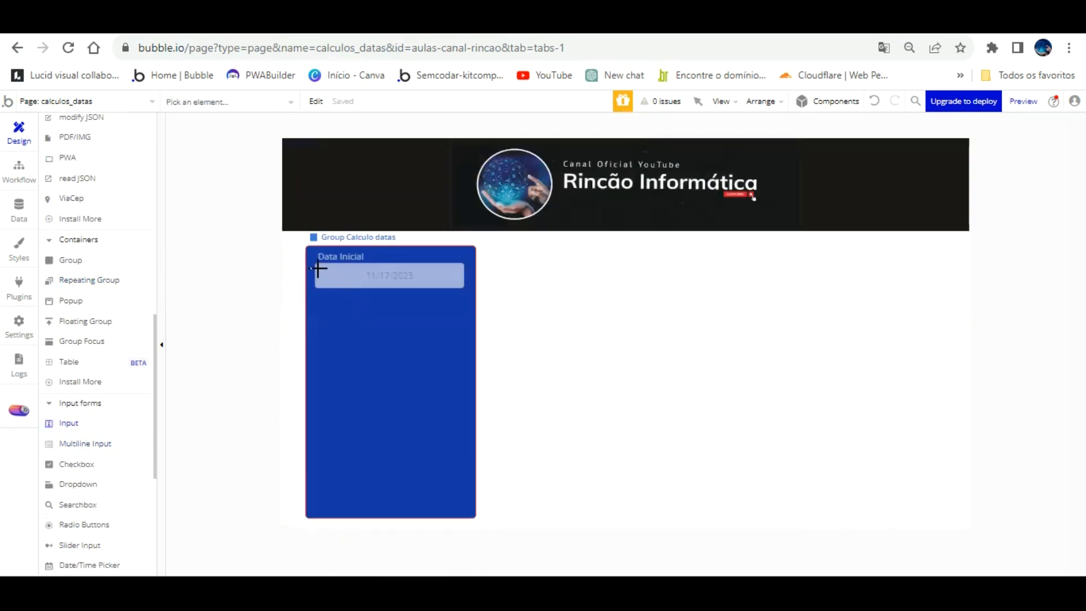
pyautogui.click(452, 296)
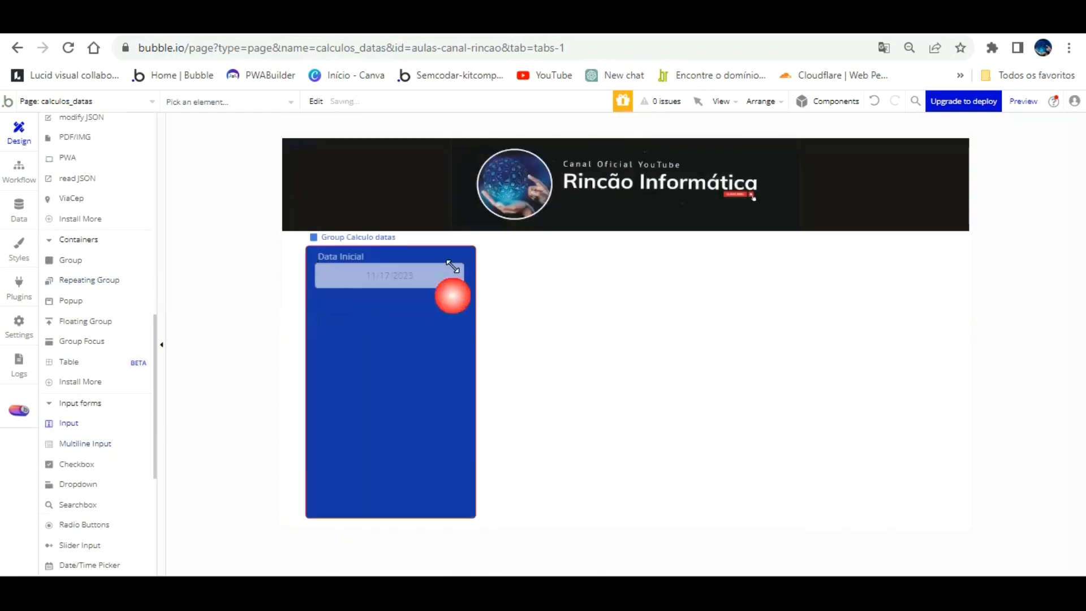
# Match the new input's size to the date picker, with width 235 and height 40
pyautogui.click(450, 275)
pyautogui.click(915, 193)
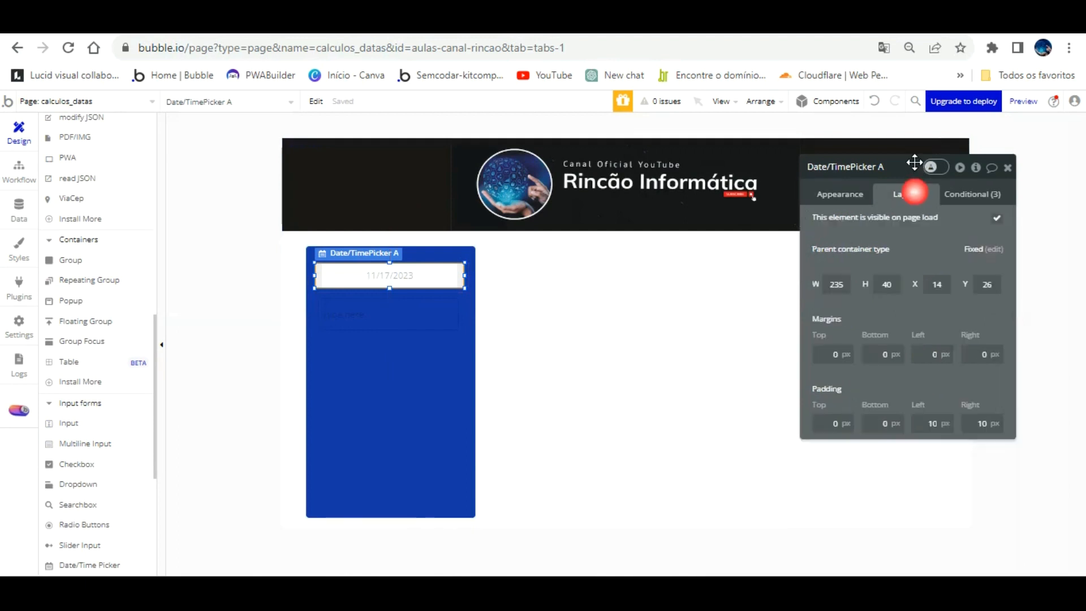
pyautogui.click(429, 306)
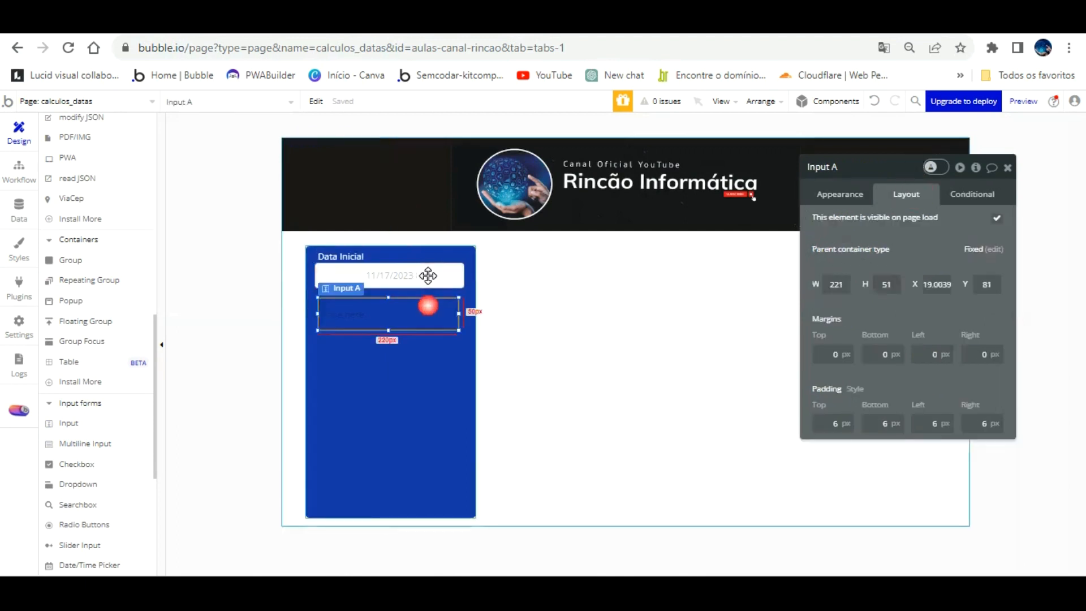
pyautogui.click(886, 284)
pyautogui.write('40')
pyautogui.hotkey('shift', 'Tab')
pyautogui.write('235')
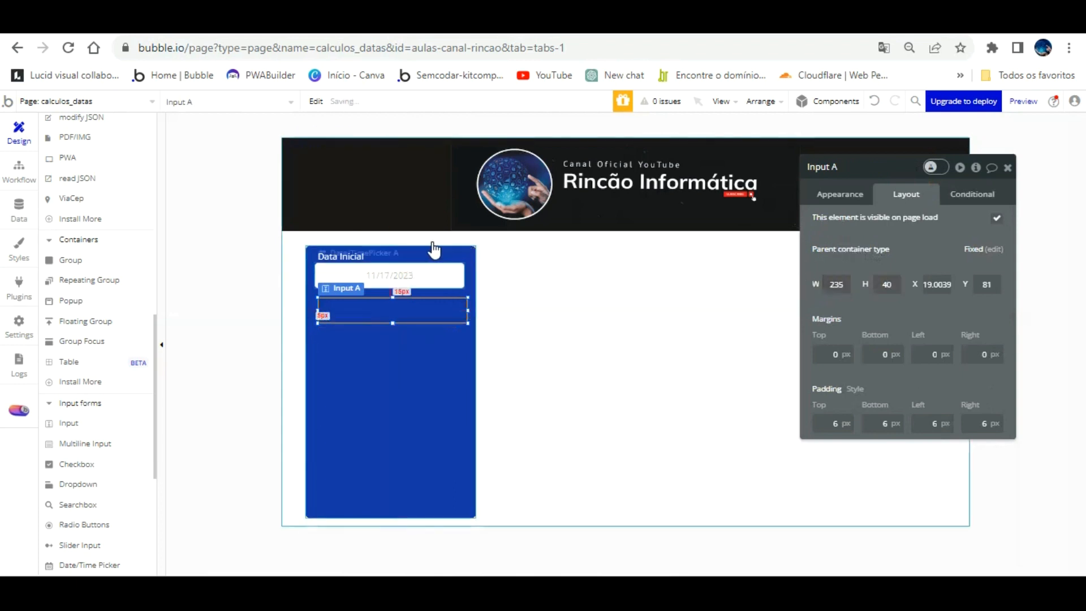
# Align the date picker and the input below it horizontally at X 15
pyautogui.click(433, 250)
pyautogui.press('Right')
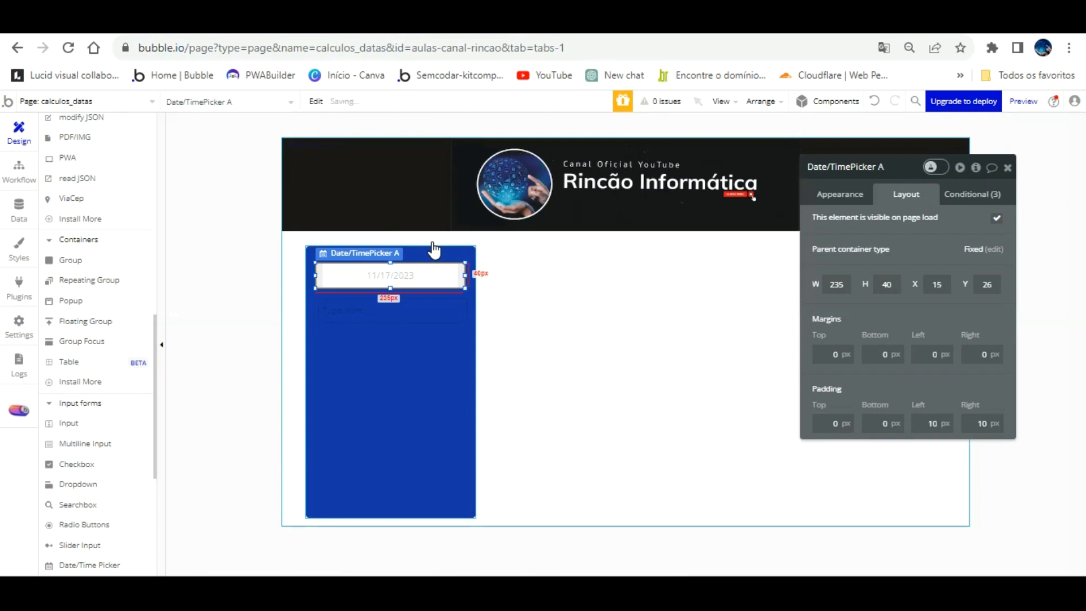
pyautogui.moveTo(427, 305); pyautogui.dragTo(424, 305)
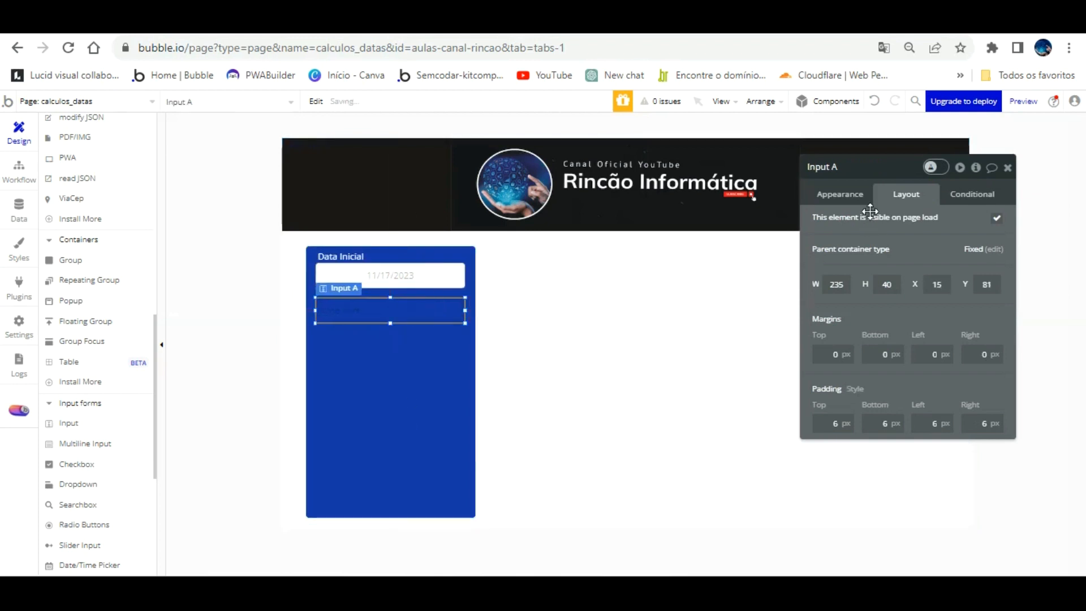
# Rename the new input element as "Input Periodo tempo"
pyautogui.click(850, 169)
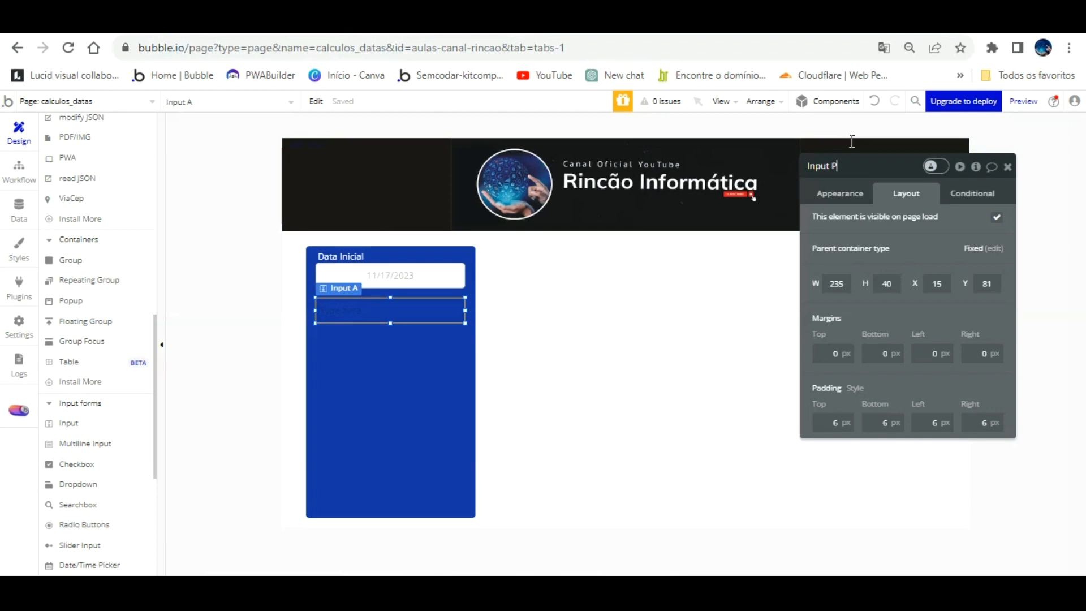
pyautogui.write('Periodo tempo')
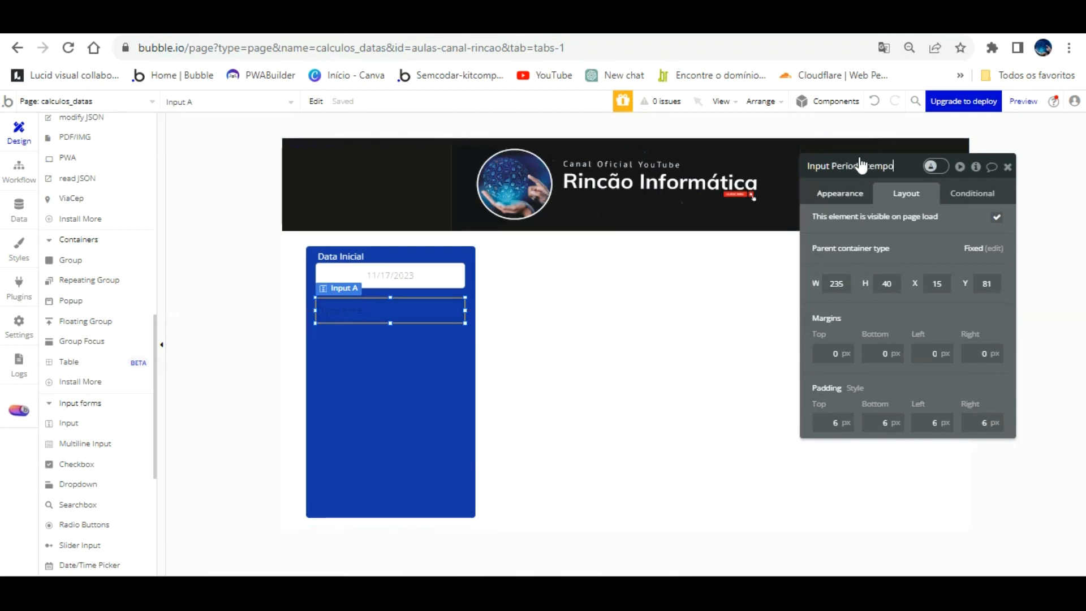
# Set the input's content format to Integer and clear its placeholder text
pyautogui.click(851, 193)
pyautogui.click(934, 296)
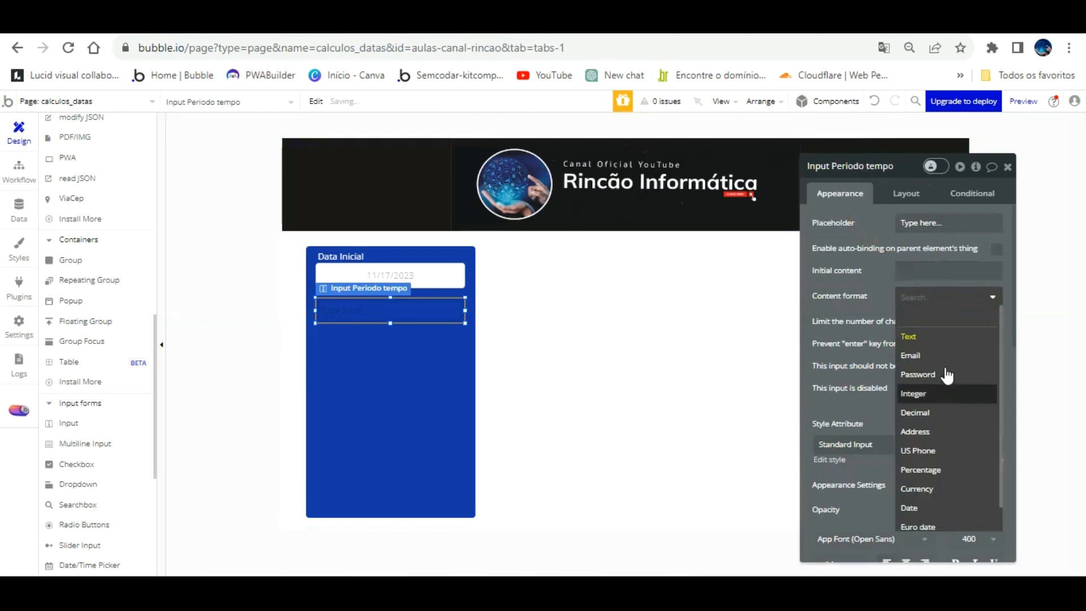
pyautogui.click(944, 394)
pyautogui.click(948, 223)
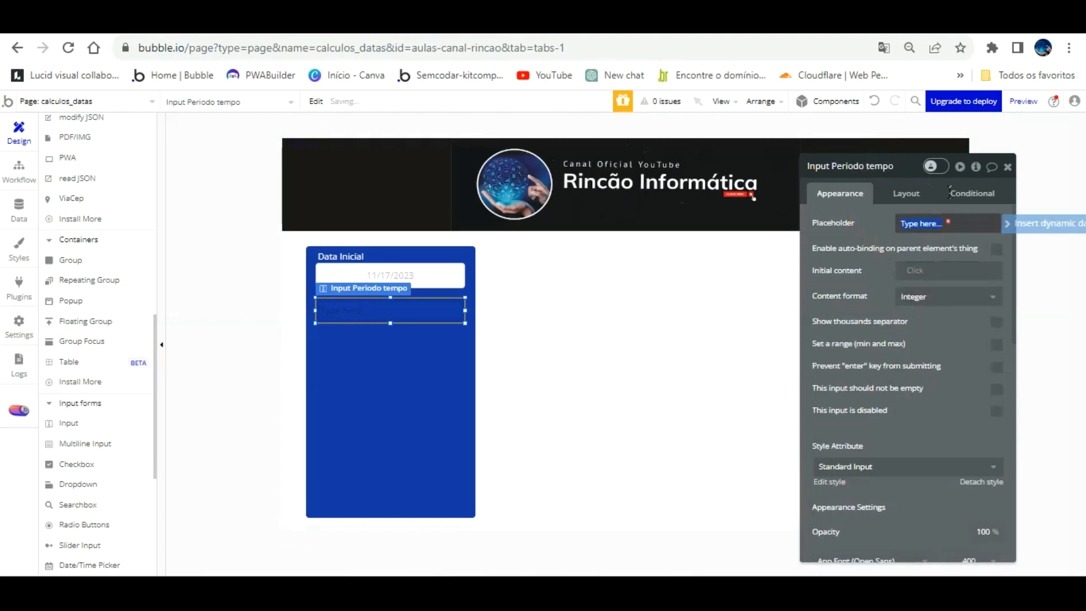
# Detach the Standard Input style from Input Periodo tempo and center its text horizontally
pyautogui.click(982, 481)
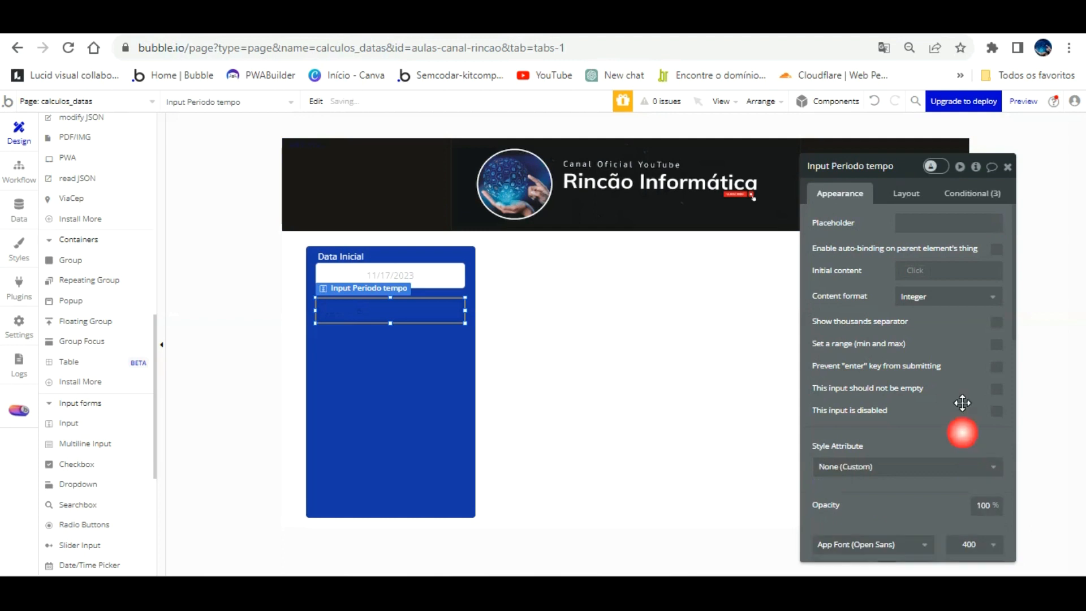
pyautogui.scroll(-3, 951, 396)
pyautogui.click(905, 410)
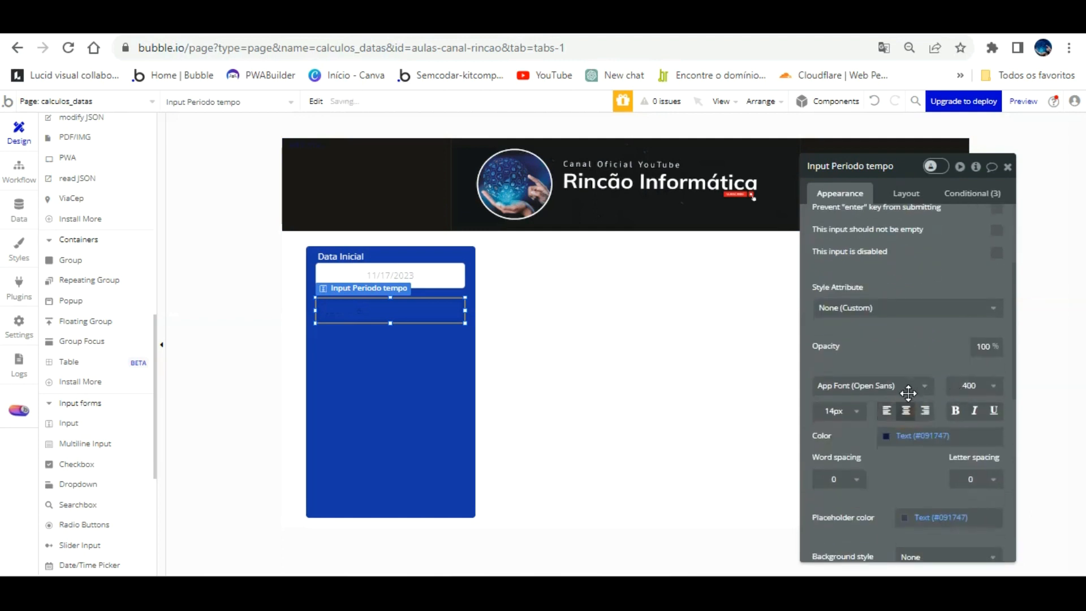
# Give Input Periodo tempo a flat color background in white (#FFFFFF)
pyautogui.scroll(-2, 908, 492)
pyautogui.click(915, 478)
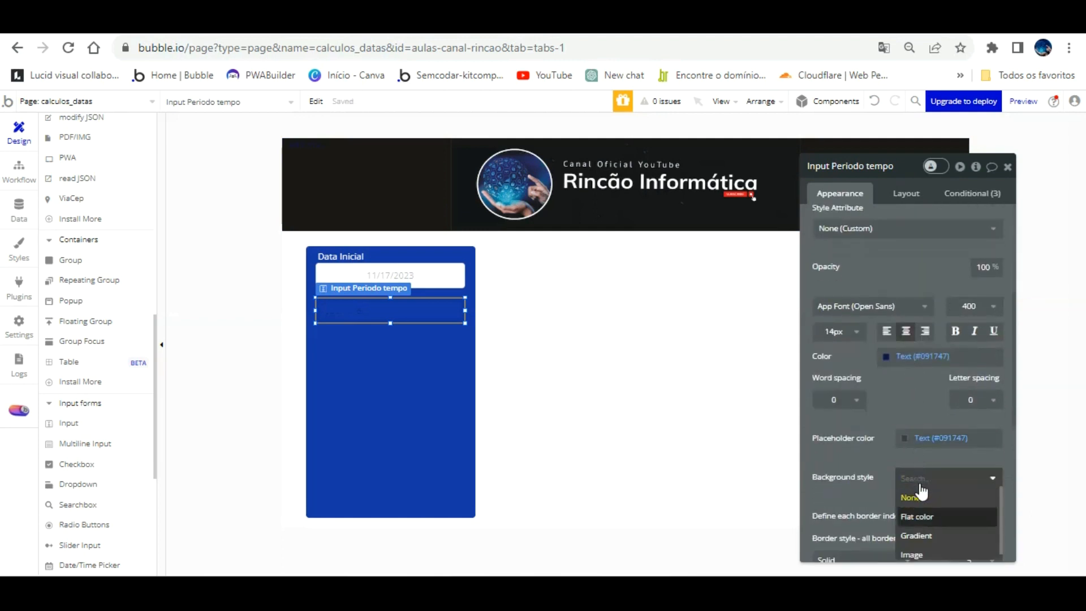
pyautogui.click(919, 515)
# Move Input Periodo tempo down to about 91 px from the group's top, leaving room for a label
pyautogui.click(357, 331)
pyautogui.click(389, 299)
pyautogui.moveTo(390, 292); pyautogui.dragTo(390, 297)
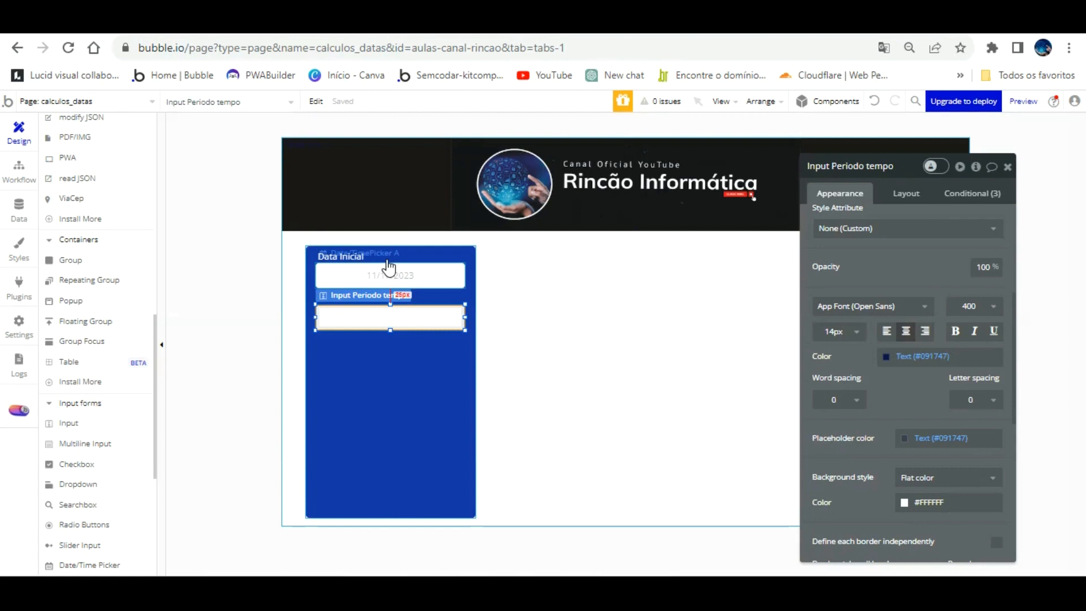
# Place a copy of the "Data Inicial" label directly above Input Periodo tempo
pyautogui.click(347, 250)
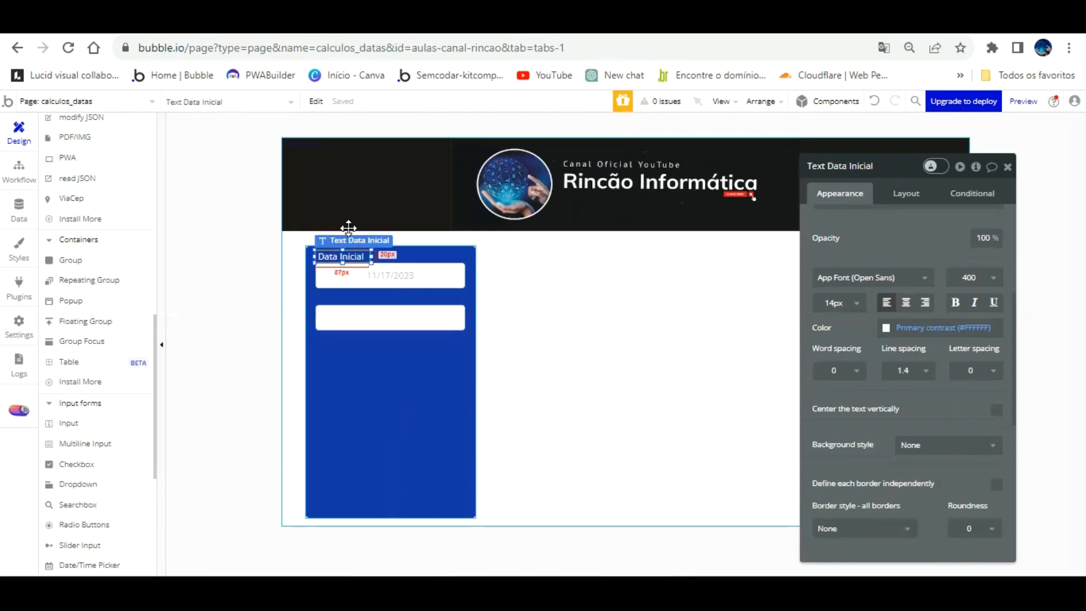
pyautogui.moveTo(356, 228); pyautogui.dragTo(358, 270)
pyautogui.click(368, 373)
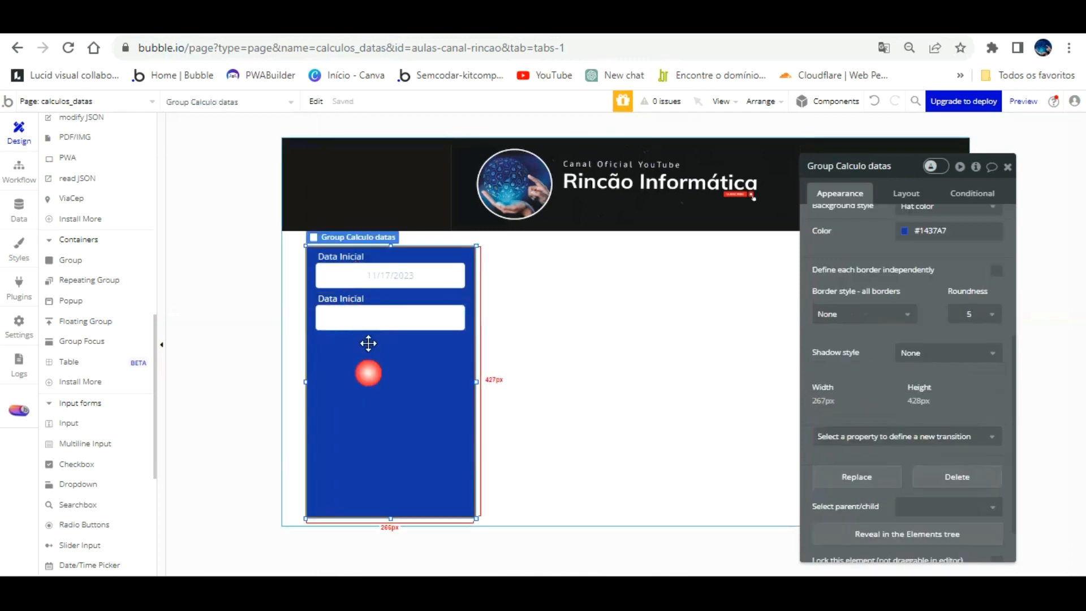
# Change the copied label's content to "Calculo periodos: Dia-Mês-Ano" and widen it to about 217 px
pyautogui.doubleClick(359, 297)
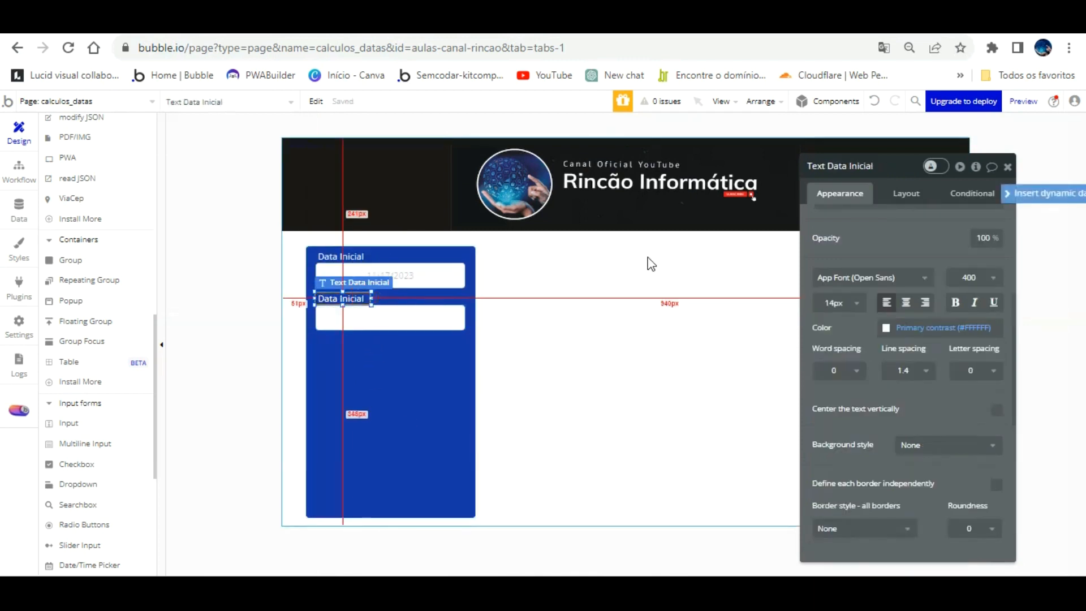
pyautogui.scroll(5, 876, 201)
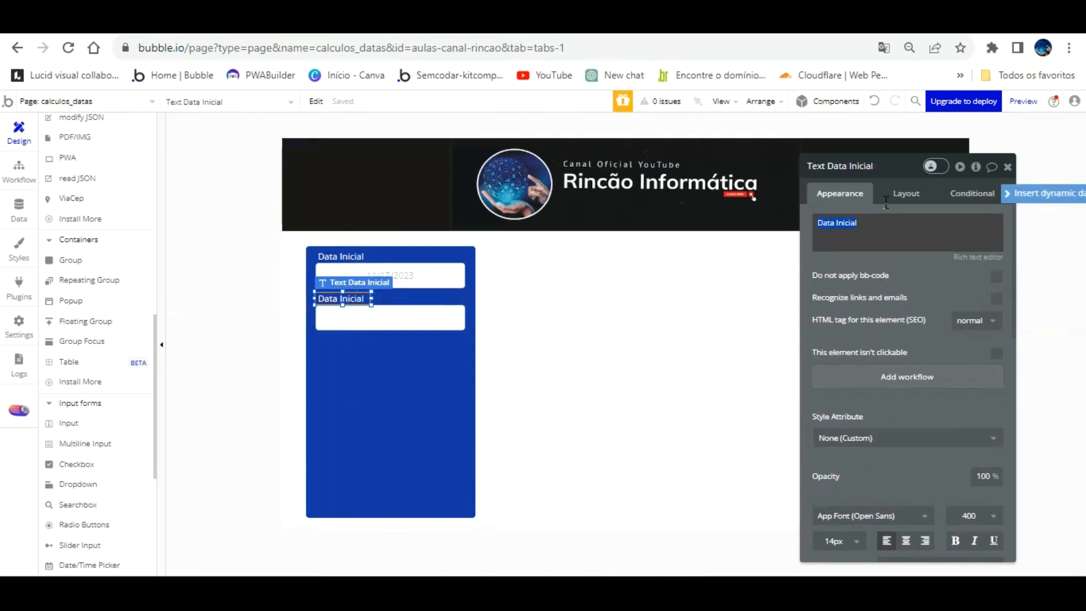
pyautogui.write('Pe')
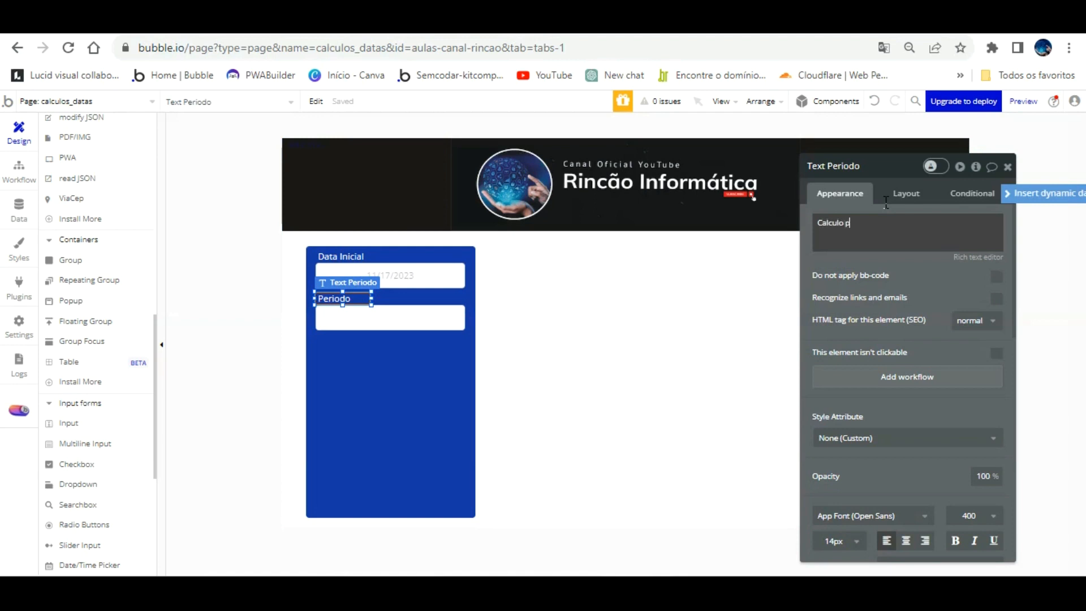
pyautogui.write('s: Dia-Mês-Ano')
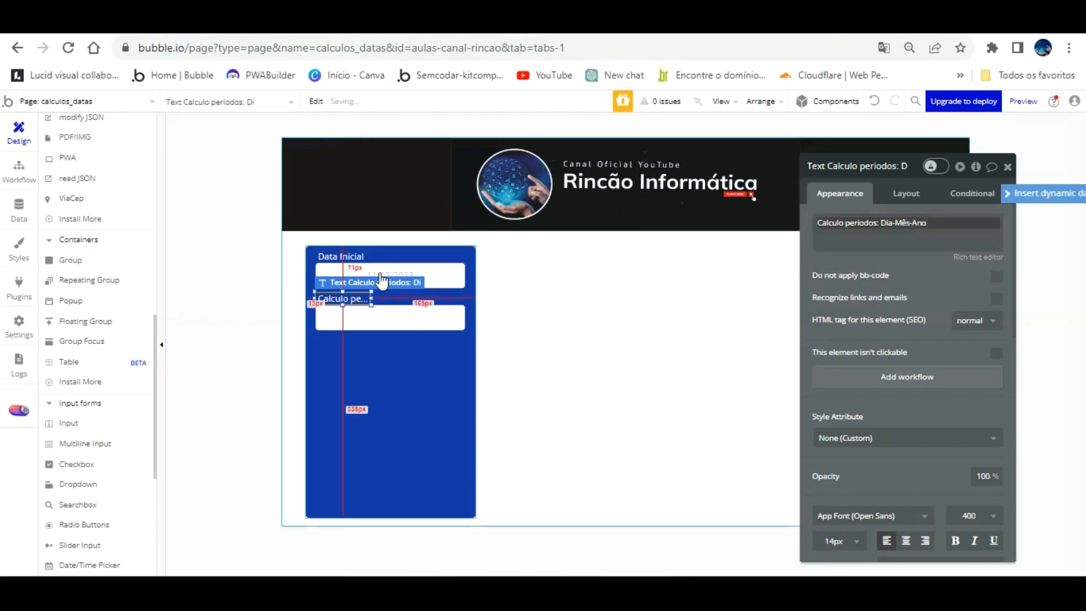
pyautogui.moveTo(371, 298); pyautogui.dragTo(453, 266)
pyautogui.click(417, 355)
# Duplicate Input Periodo tempo and place the copy below it, aligned with its side edges
pyautogui.click(412, 320)
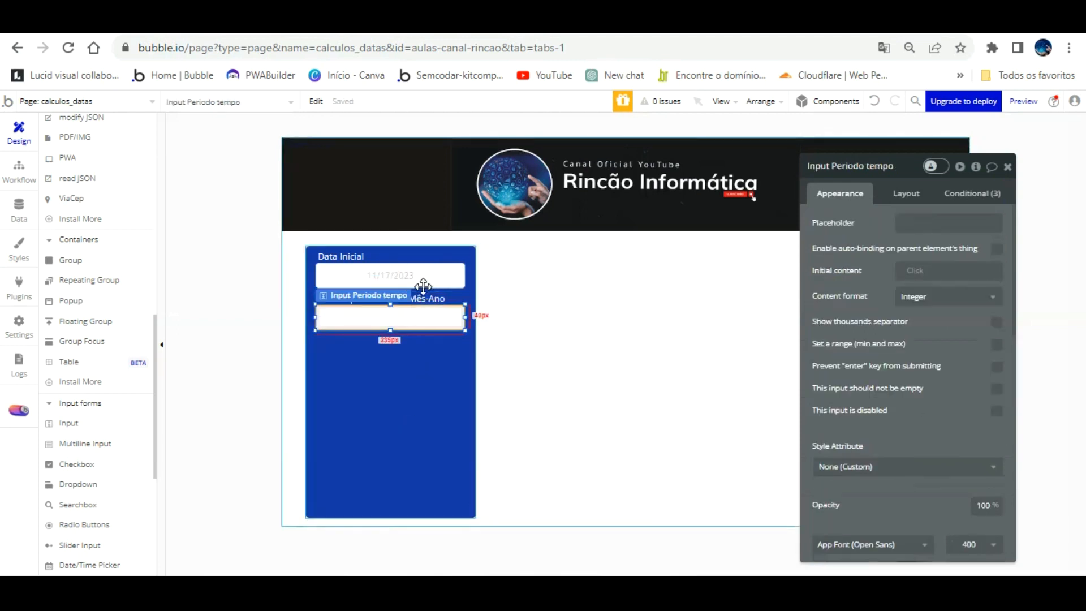
pyautogui.hotkey('ctrl', 'c')
pyautogui.hotkey('ctrl', 'v')
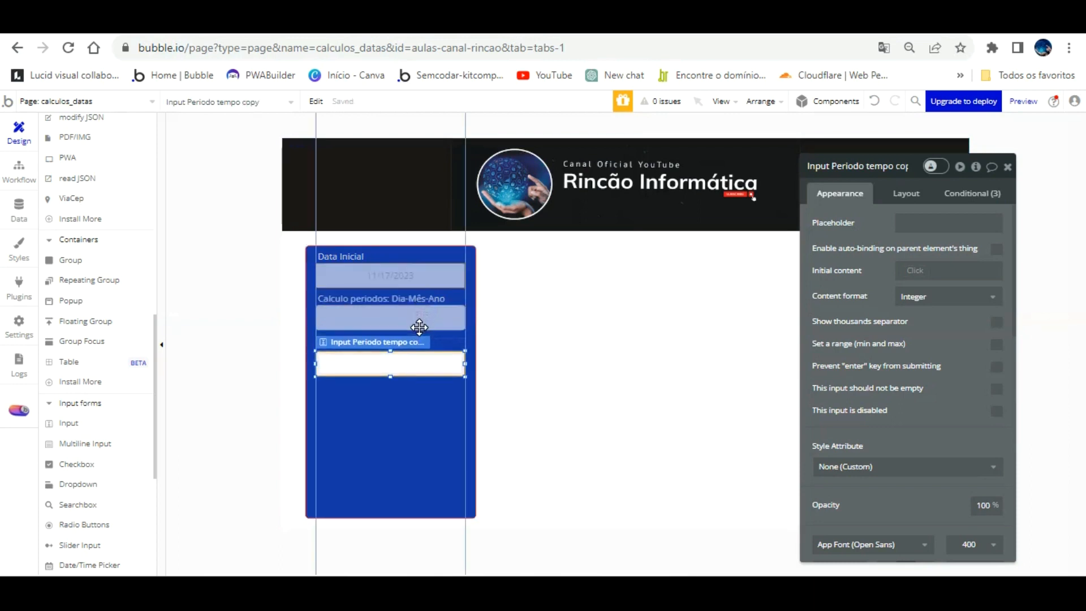
# Rename the copied input as "Input Resultado dias"
pyautogui.click(888, 164)
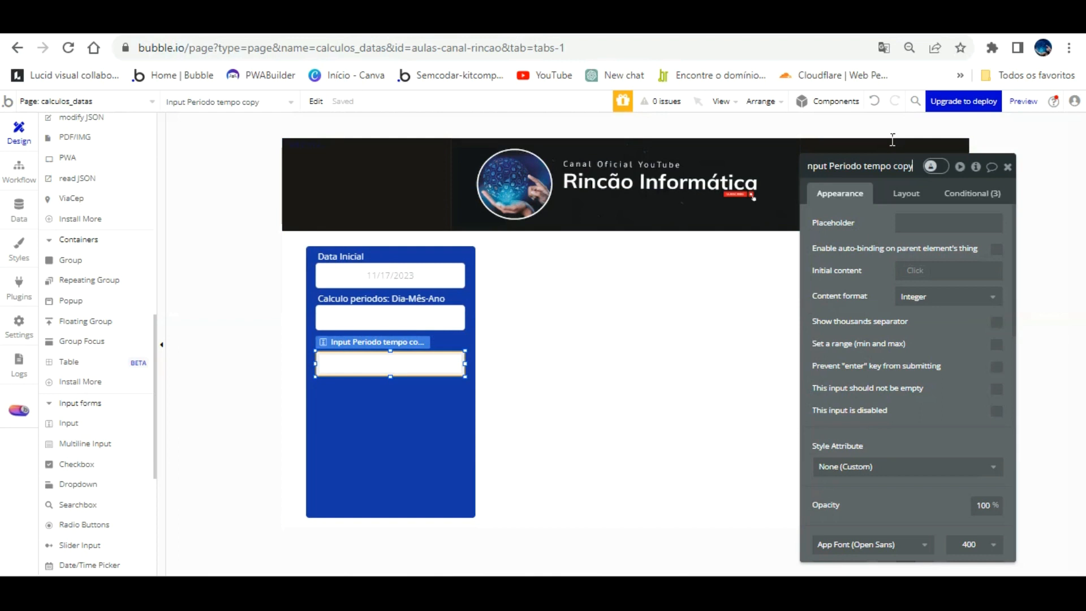
pyautogui.press('BackSpace')
pyautogui.press('BackSpace')
pyautogui.press('BackSpace')
pyautogui.press('BackSpace')
pyautogui.press('BackSpace')
pyautogui.press('BackSpace')
pyautogui.press('BackSpace')
pyautogui.press('BackSpace')
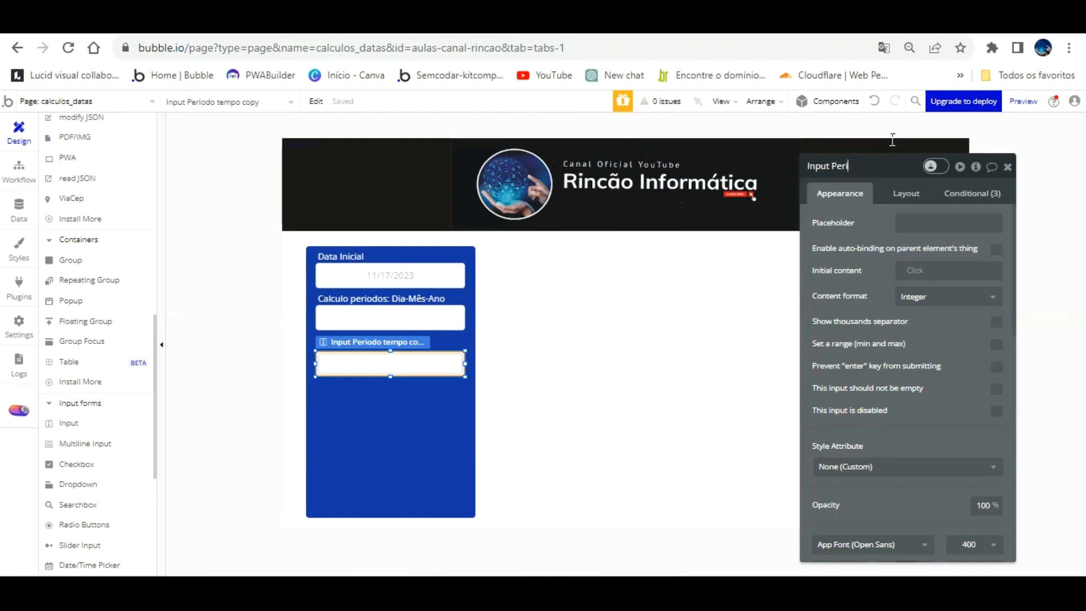
pyautogui.write('Resultado dias')
pyautogui.click(516, 364)
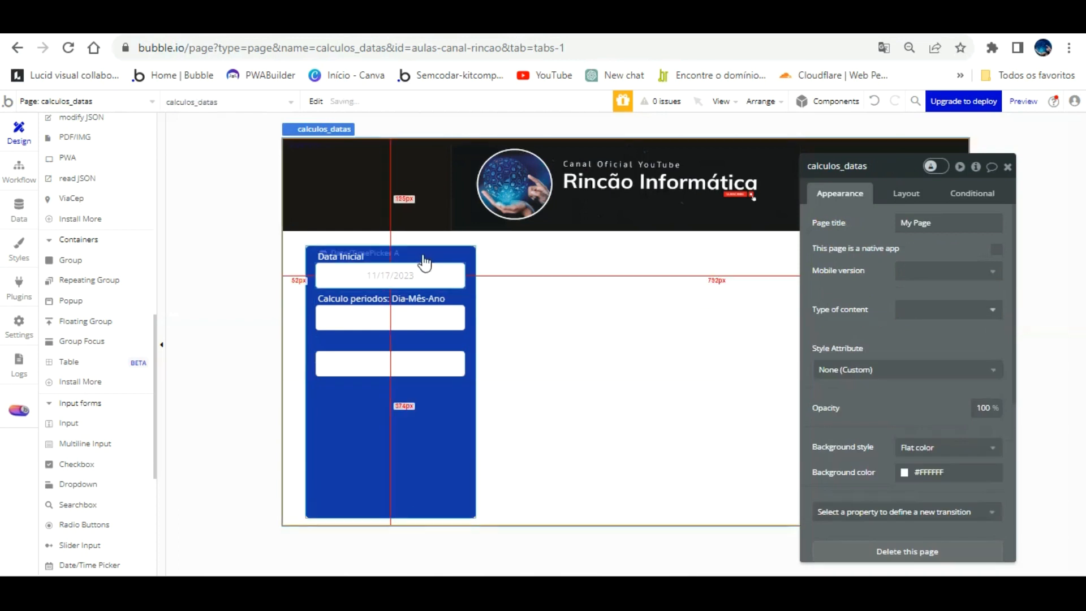
pyautogui.click(416, 297)
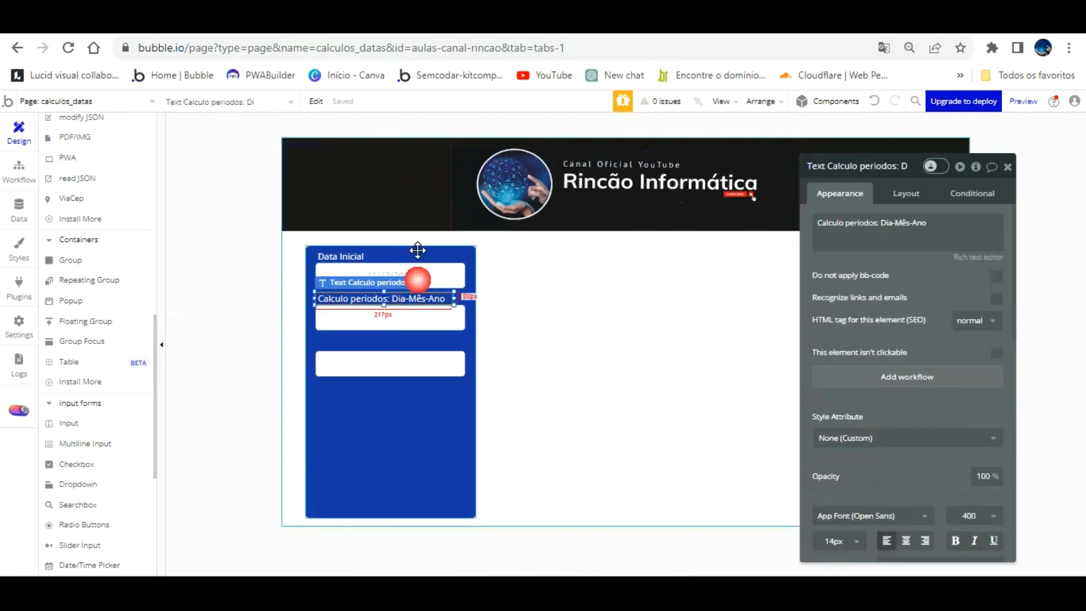
pyautogui.click(430, 276)
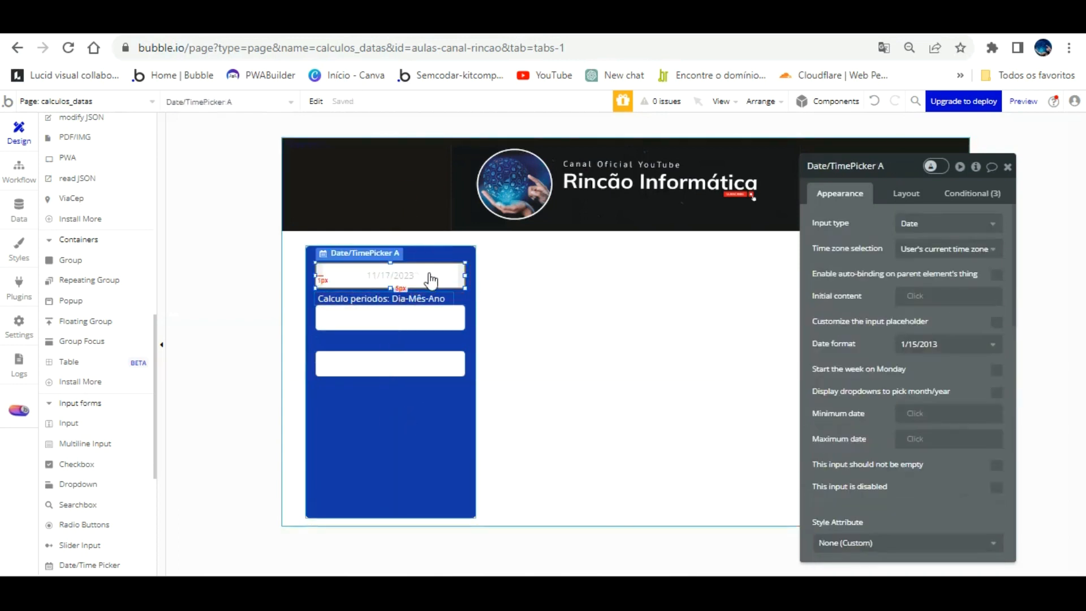
pyautogui.click(424, 317)
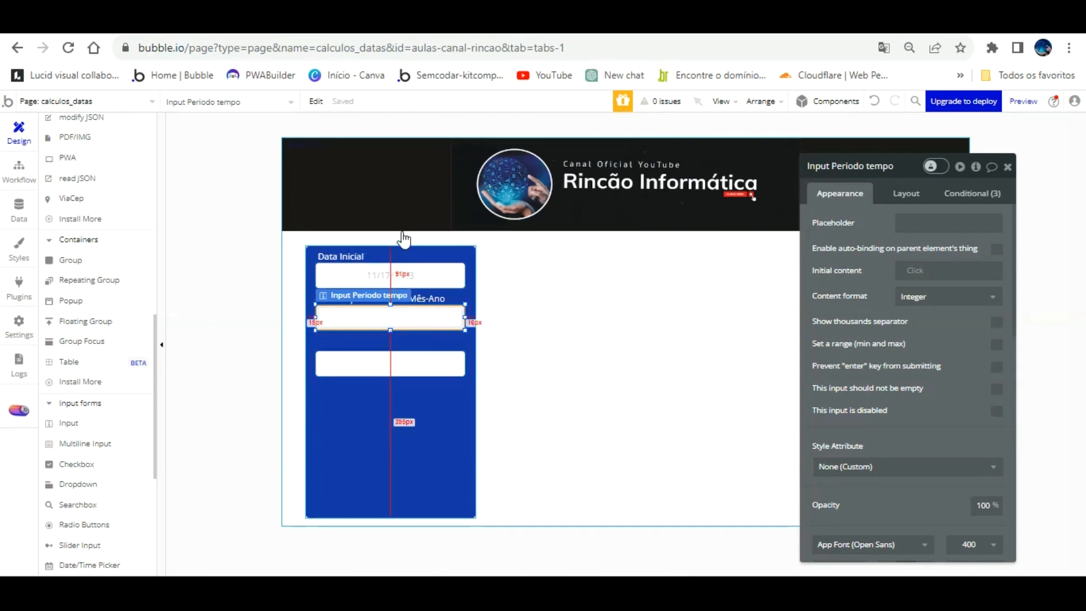
pyautogui.click(419, 297)
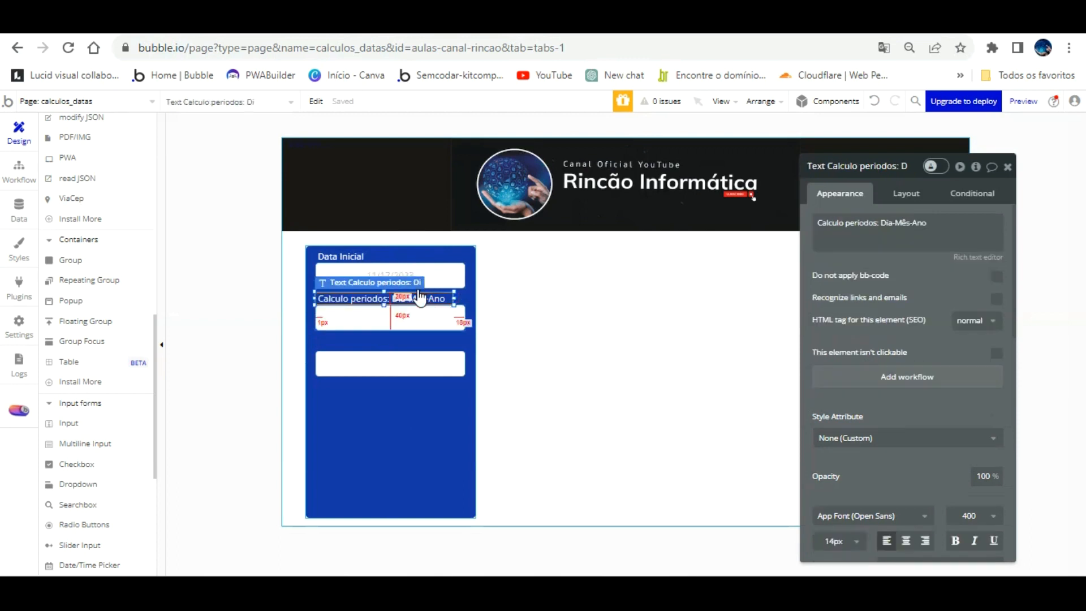
# Duplicate Input Resultado dias and place the copy below it, about 240 px from the group's top
pyautogui.click(417, 359)
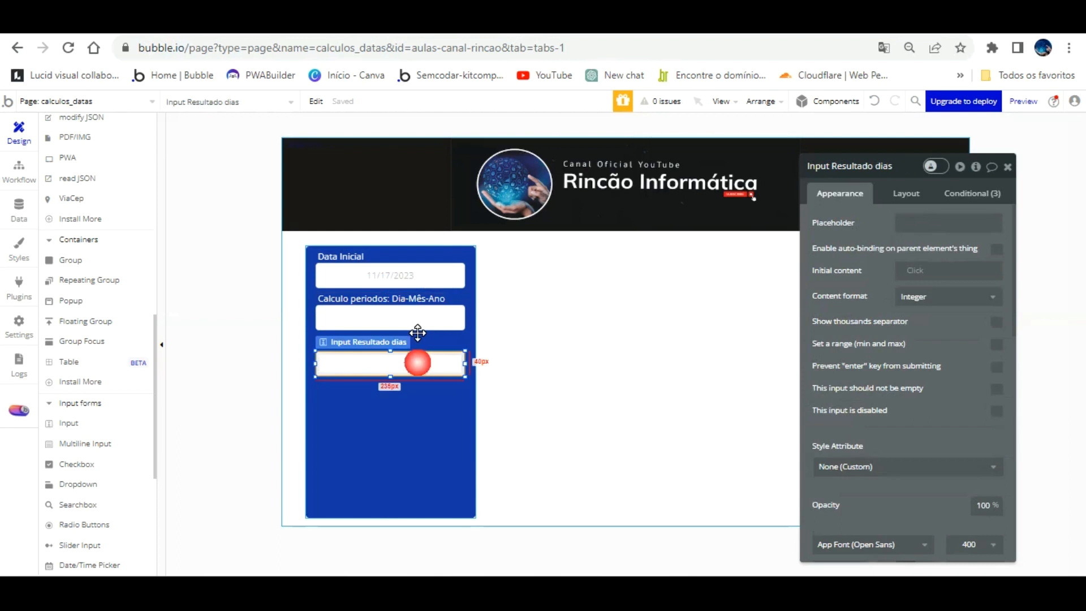
pyautogui.hotkey('ctrl', 'c')
pyautogui.hotkey('ctrl', 'v')
pyautogui.moveTo(418, 343); pyautogui.dragTo(410, 375)
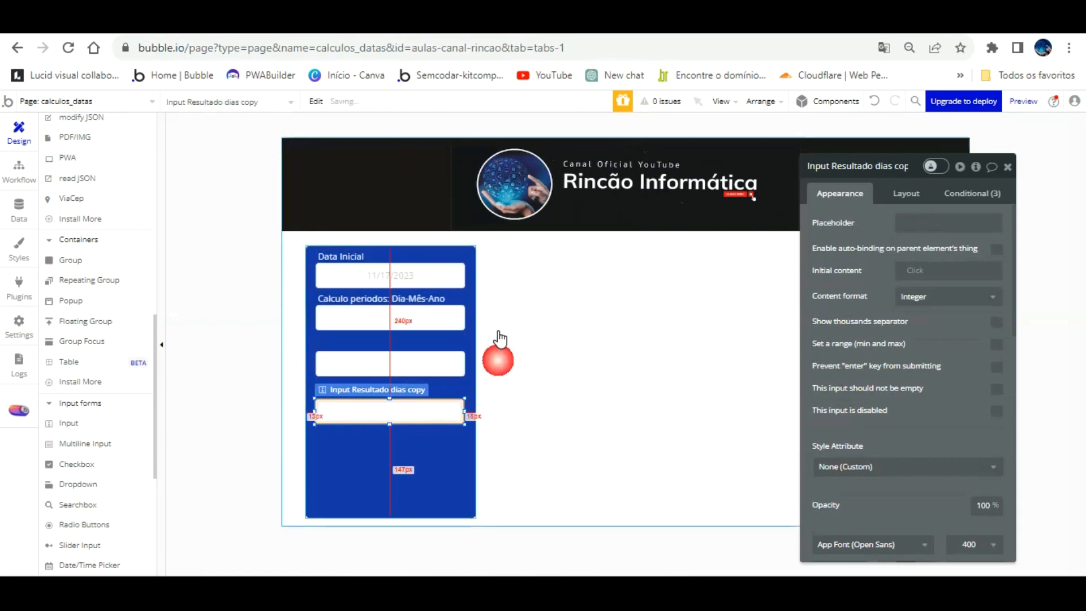
# Rename the copy of Input Resultado dias as "Input Resultado Meses"
pyautogui.click(896, 166)
pyautogui.press('BackSpace')
pyautogui.press('BackSpace')
pyautogui.press('BackSpace')
pyautogui.press('BackSpace')
pyautogui.press('BackSpace')
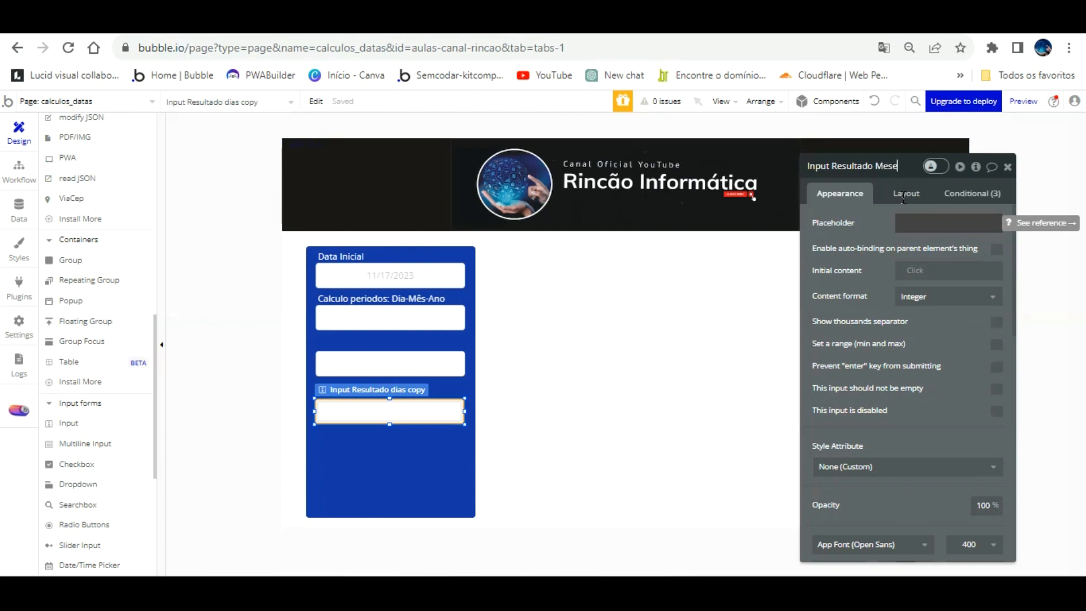
pyautogui.click(817, 269)
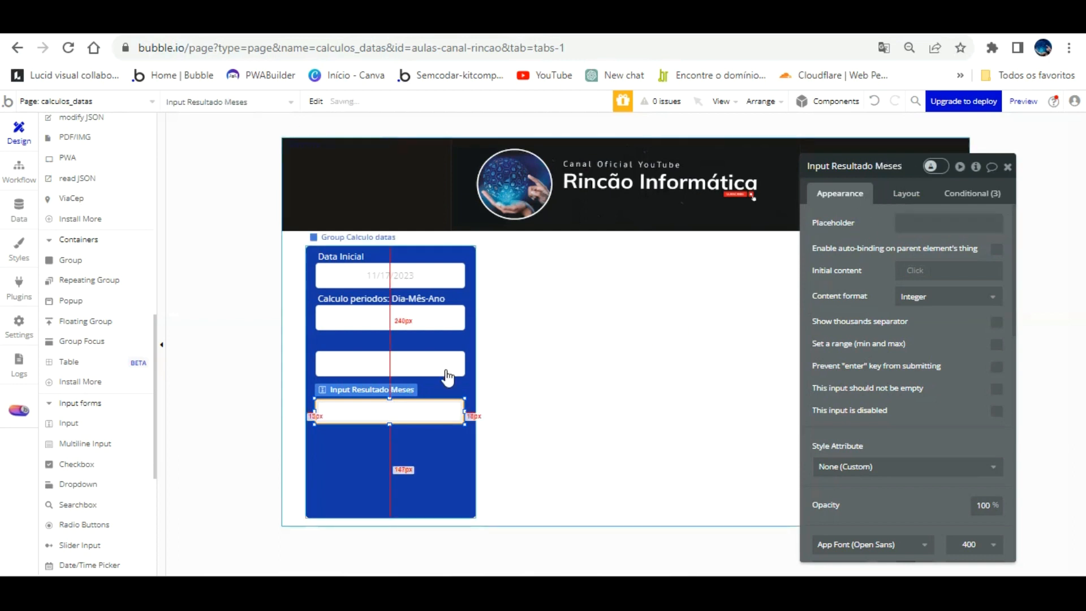
# Duplicate Input Resultado Meses and place the copy below it inside the group
pyautogui.hotkey('ctrl', 'c')
pyautogui.hotkey('ctrl', 'v')
pyautogui.moveTo(435, 392); pyautogui.dragTo(429, 445)
# Rename the copy of Input Resultado Meses as "Input Resultado Anos"
pyautogui.click(899, 166)
pyautogui.press('BackSpace')
pyautogui.press('BackSpace')
pyautogui.press('BackSpace')
pyautogui.press('BackSpace')
pyautogui.press('BackSpace')
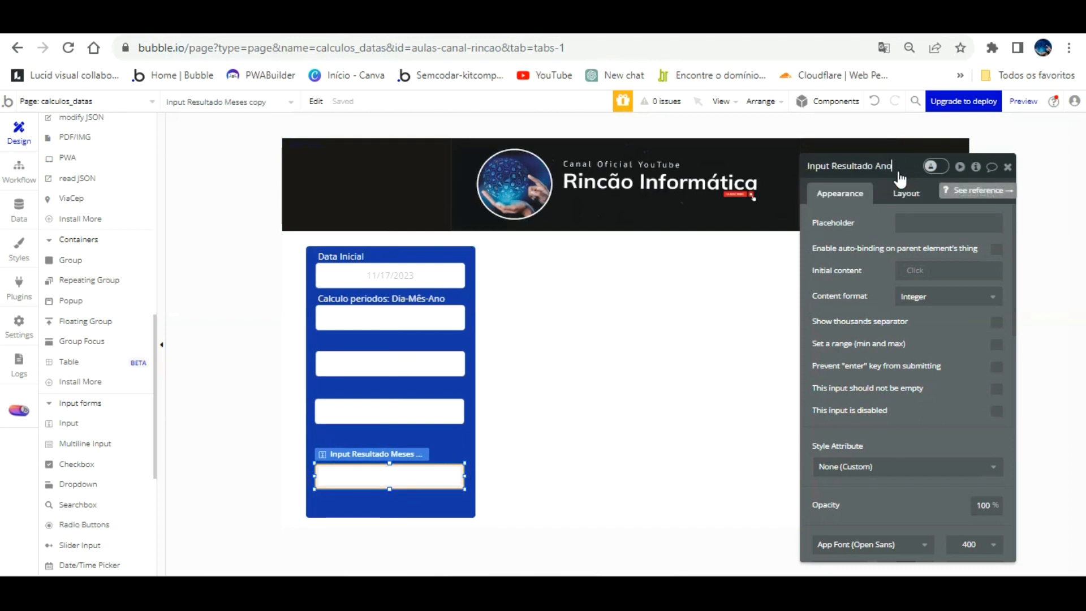
pyautogui.write('Anos')
# Set the content format of Input Resultado Anos, Input Resultado Meses and Input Resultado dias to Date
pyautogui.click(936, 295)
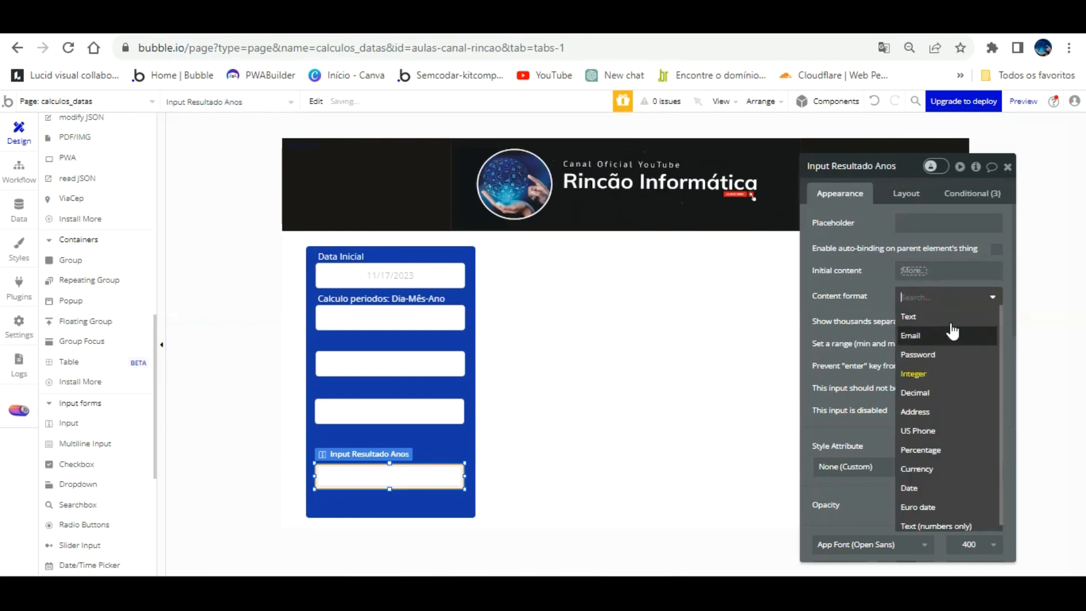
pyautogui.click(933, 486)
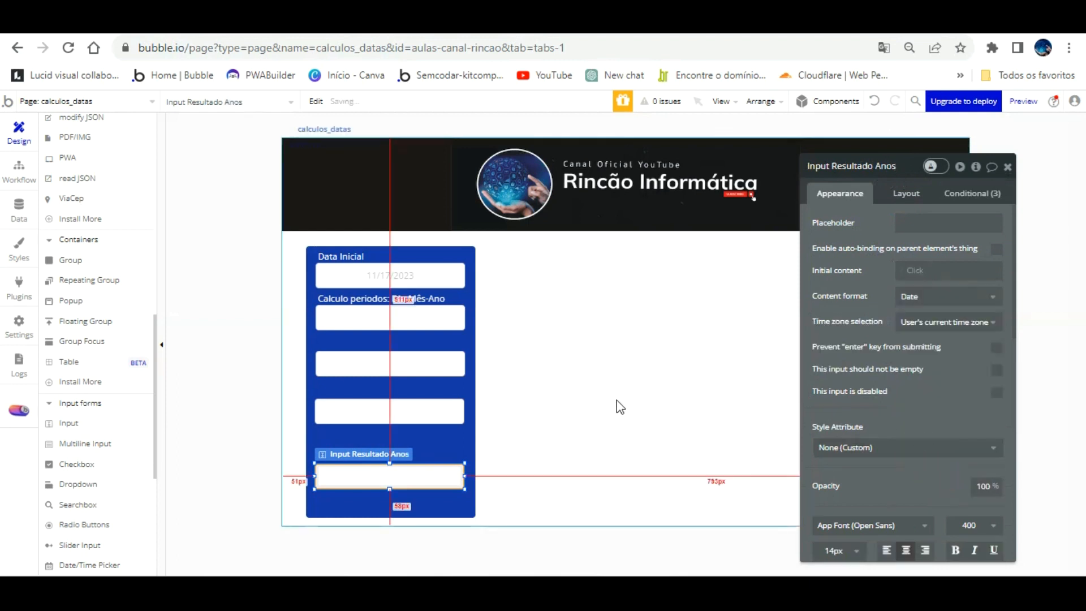
pyautogui.click(438, 399)
pyautogui.click(936, 296)
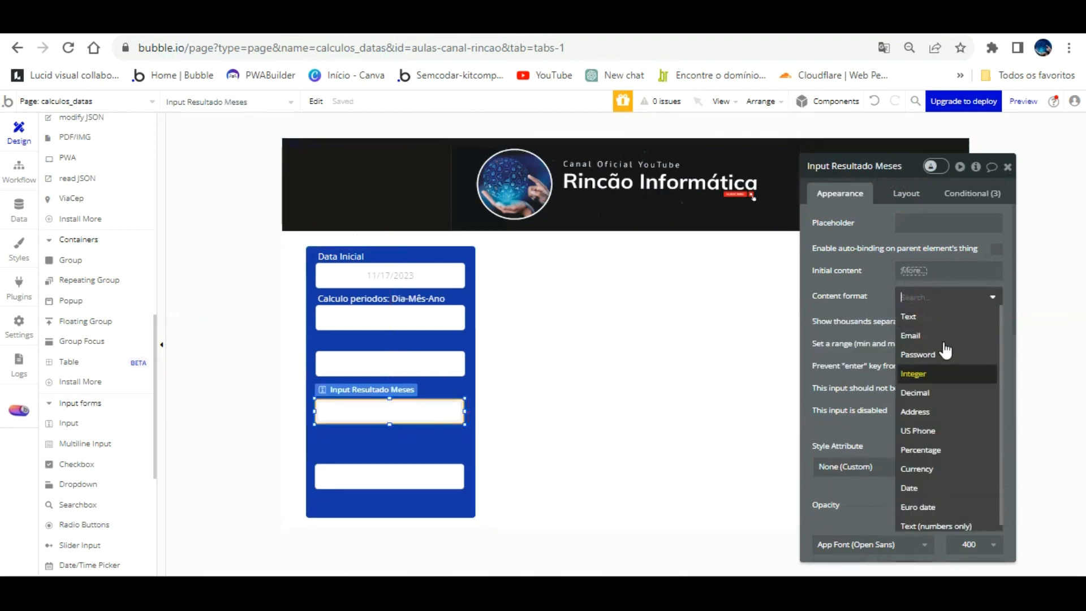
pyautogui.click(917, 488)
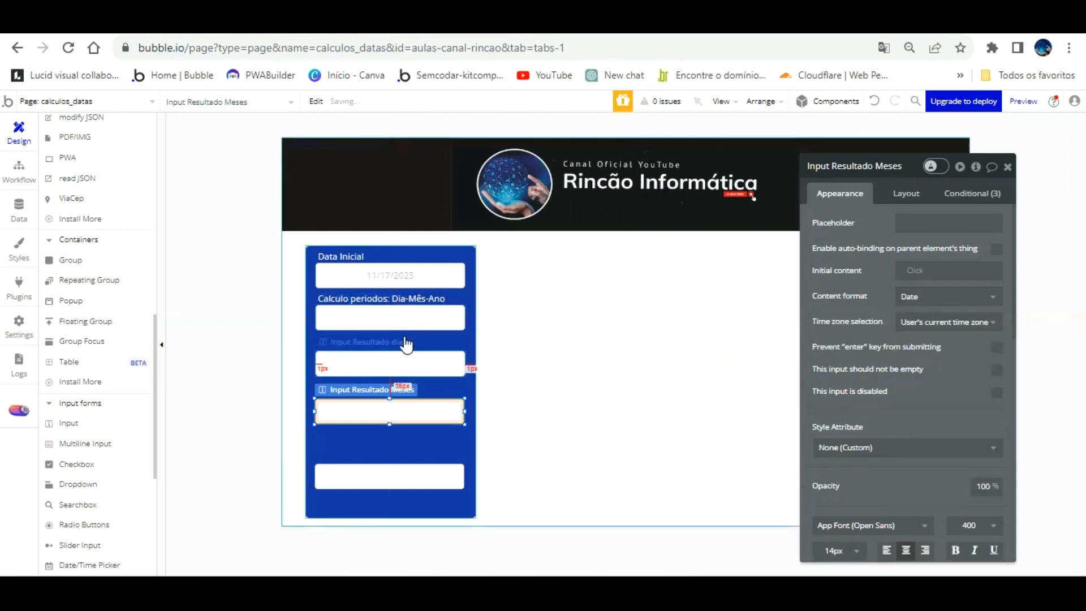
pyautogui.click(396, 364)
pyautogui.click(940, 295)
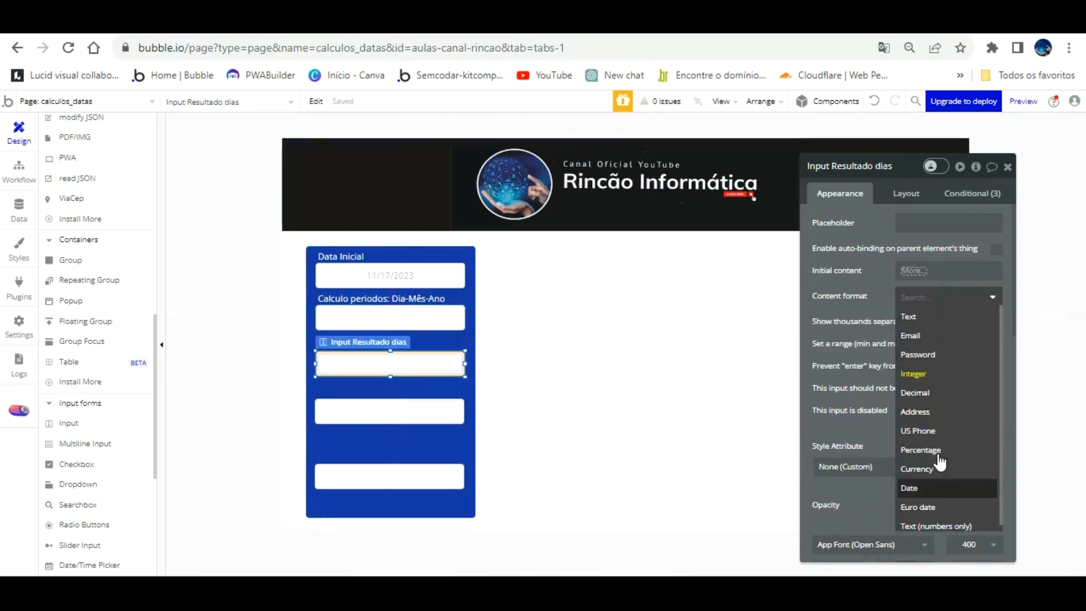
pyautogui.click(934, 485)
pyautogui.click(766, 403)
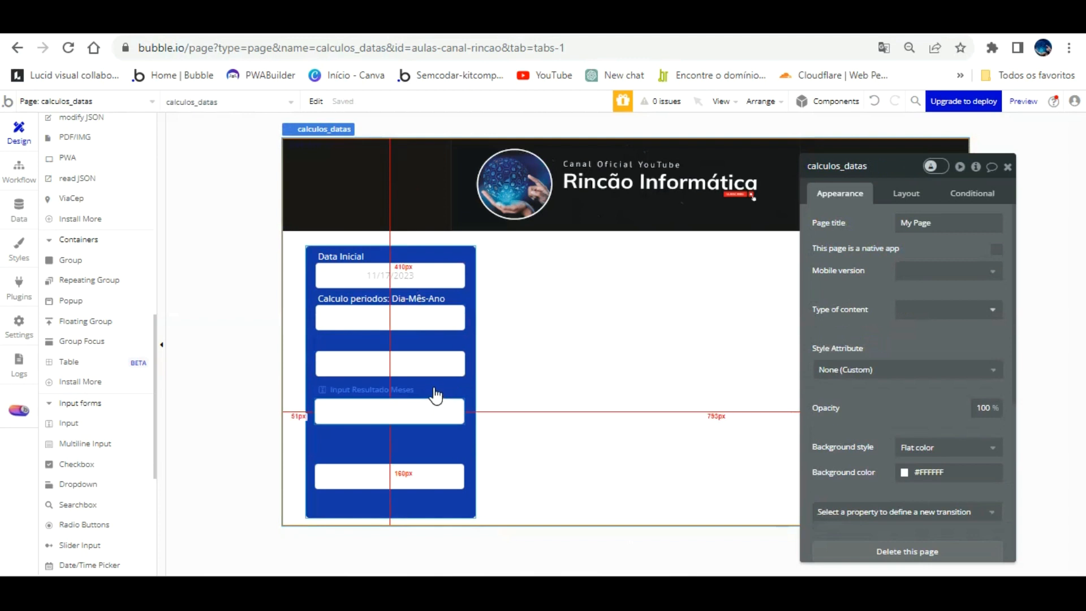
# Shift Input Resultado Meses and Input Resultado dias down to even out the spacing between the result inputs
pyautogui.click(436, 395)
pyautogui.hotkey('shift', 'Down')
pyautogui.hotkey('shift', 'Down')
pyautogui.click(434, 364)
pyautogui.hotkey('shift', 'Down')
pyautogui.hotkey('shift', 'Down')
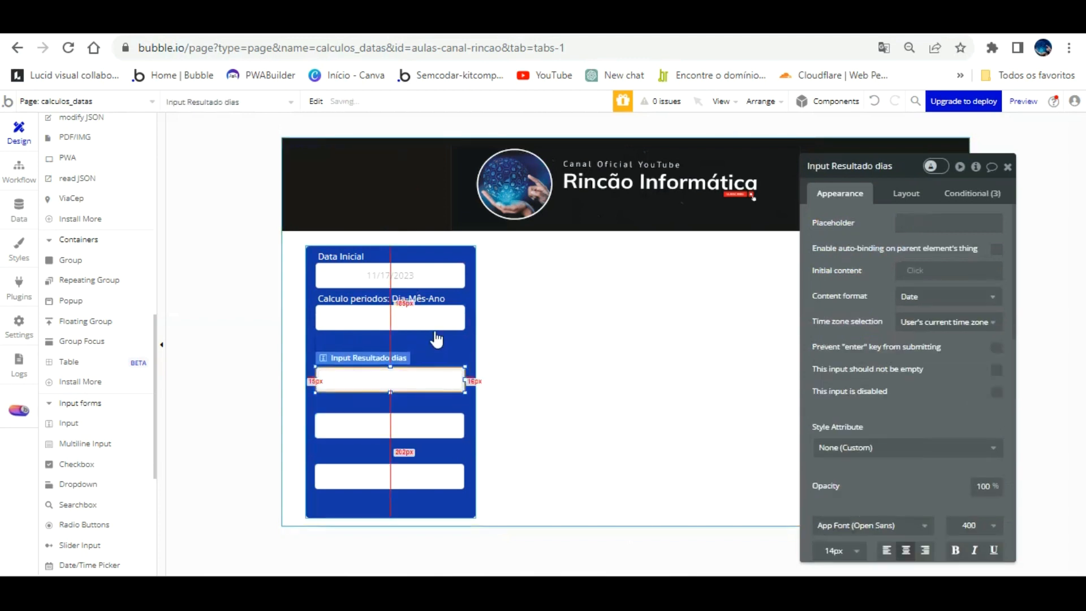
# Nudge the period input below the Calculo periodos label down slightly
pyautogui.press('Down')
pyautogui.press('Down')
pyautogui.press('Down')
pyautogui.press('Down')
pyautogui.press('Down')
pyautogui.press('Down')
pyautogui.press('Down')
pyautogui.press('Down')
pyautogui.press('Down')
pyautogui.press('Down')
pyautogui.press('Down')
pyautogui.press('Down')
pyautogui.press('Down')
pyautogui.press('Down')
# Nudge the "Calculo periodos: Dia-Mês-Ano" label down so it sits just above the period input
pyautogui.click(432, 281)
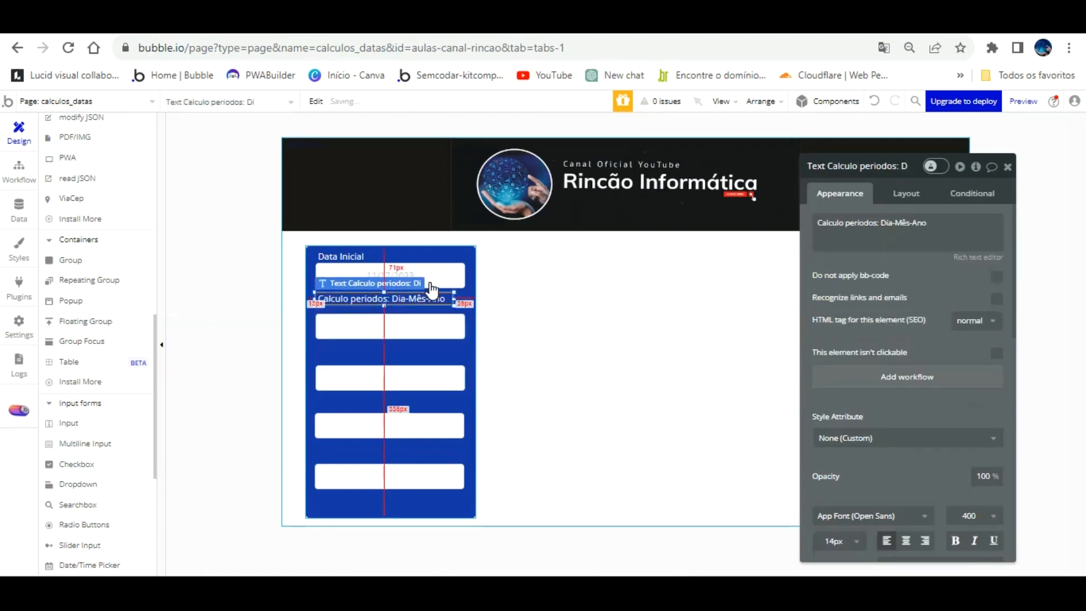
pyautogui.press('Down')
pyautogui.press('Down')
pyautogui.press('Down')
pyautogui.press('Down')
pyautogui.press('Down')
pyautogui.press('Down')
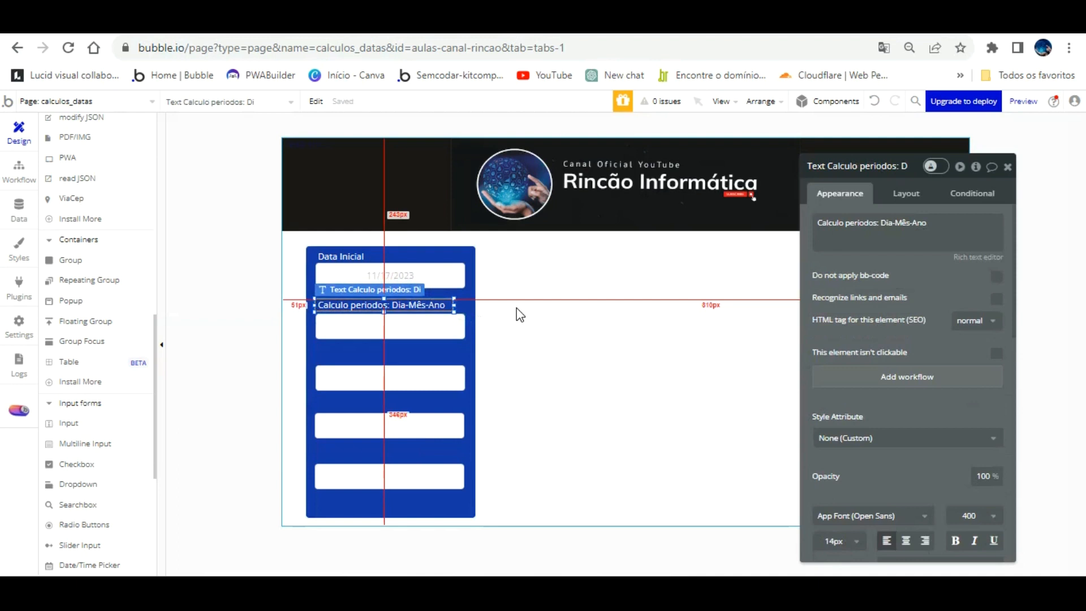
# Shorten Group Calculo datas slightly by raising its lower edge
pyautogui.click(516, 308)
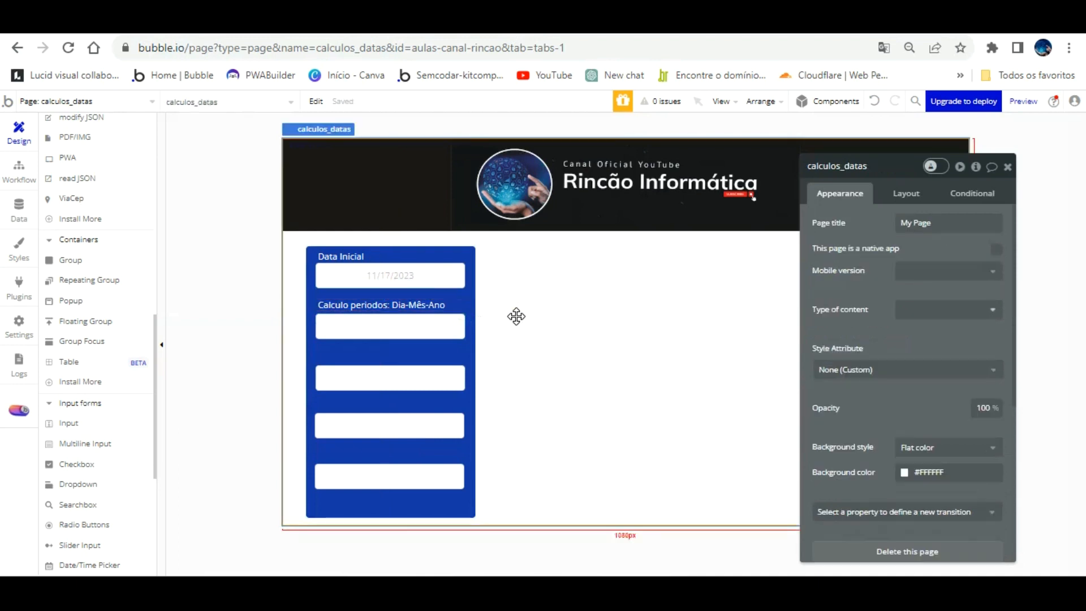
pyautogui.click(395, 482)
pyautogui.moveTo(391, 488); pyautogui.dragTo(391, 479)
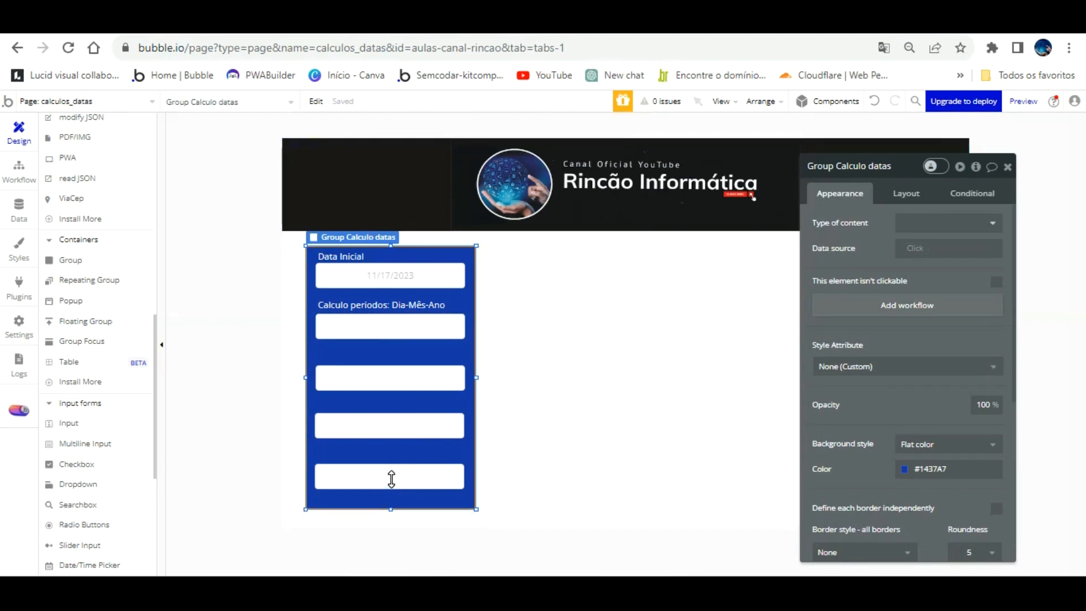
# Duplicate the Calculo periodos label and place the copy just above Input Resultado dias
pyautogui.click(384, 303)
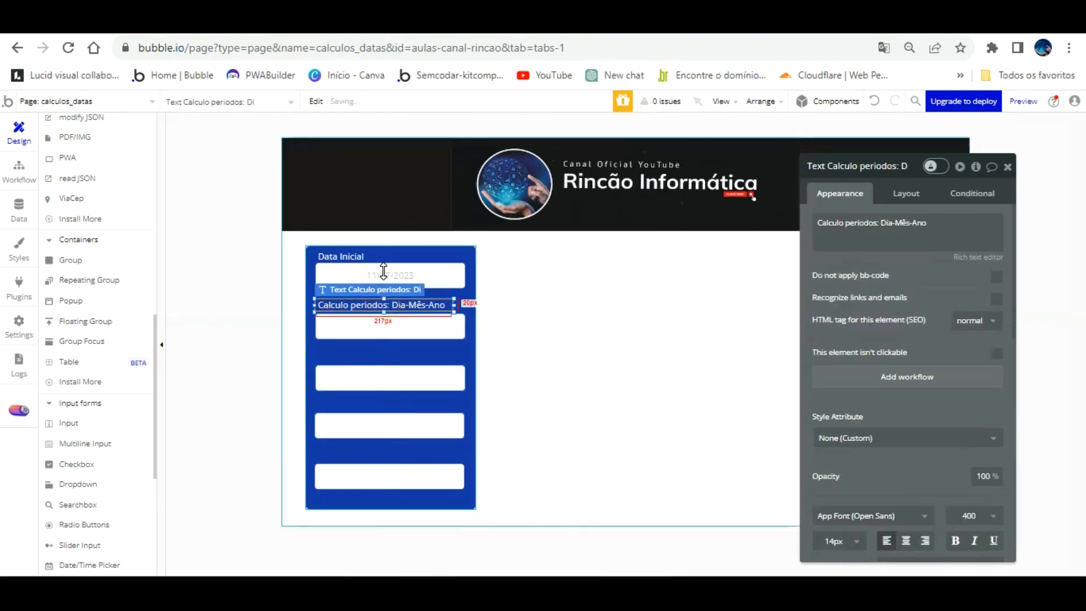
pyautogui.moveTo(383, 283); pyautogui.dragTo(382, 323)
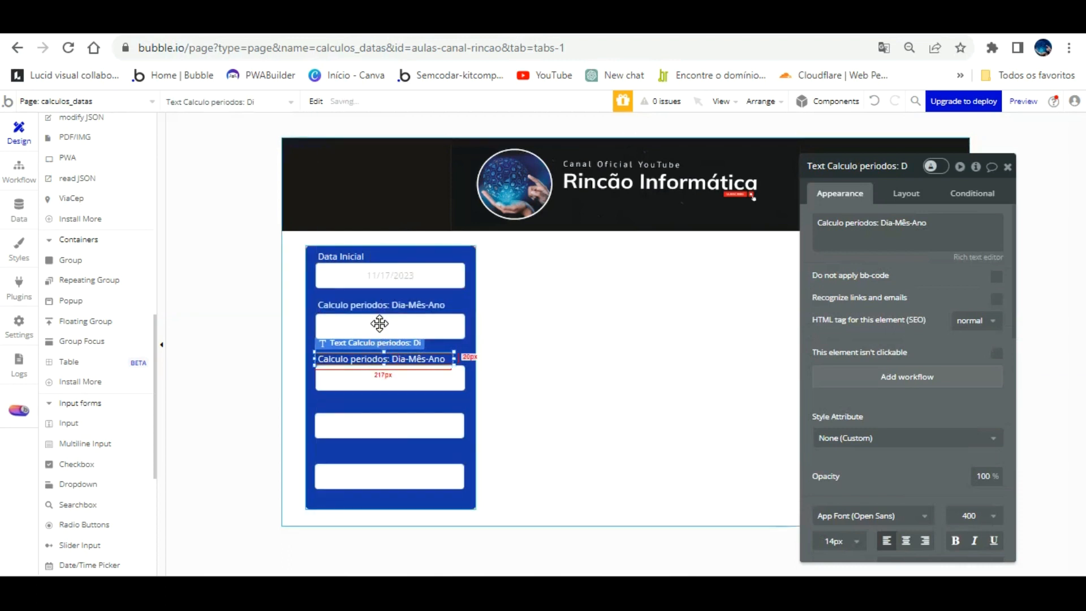
# Set the copied label's text to "Resultado Dias" and narrow the label to about 127 px
pyautogui.click(885, 221)
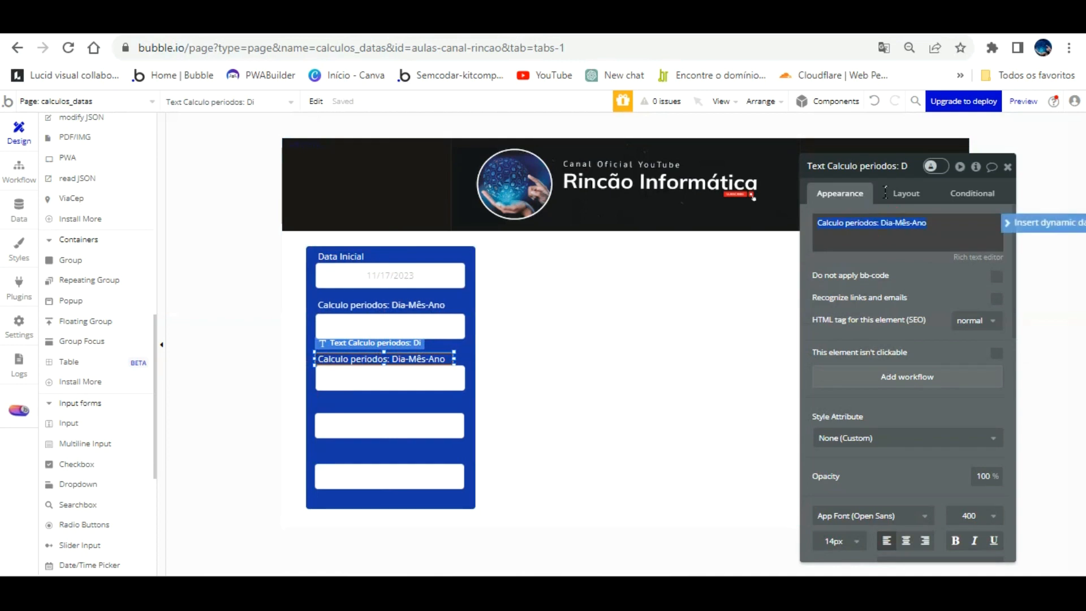
pyautogui.write('Resultado Dias')
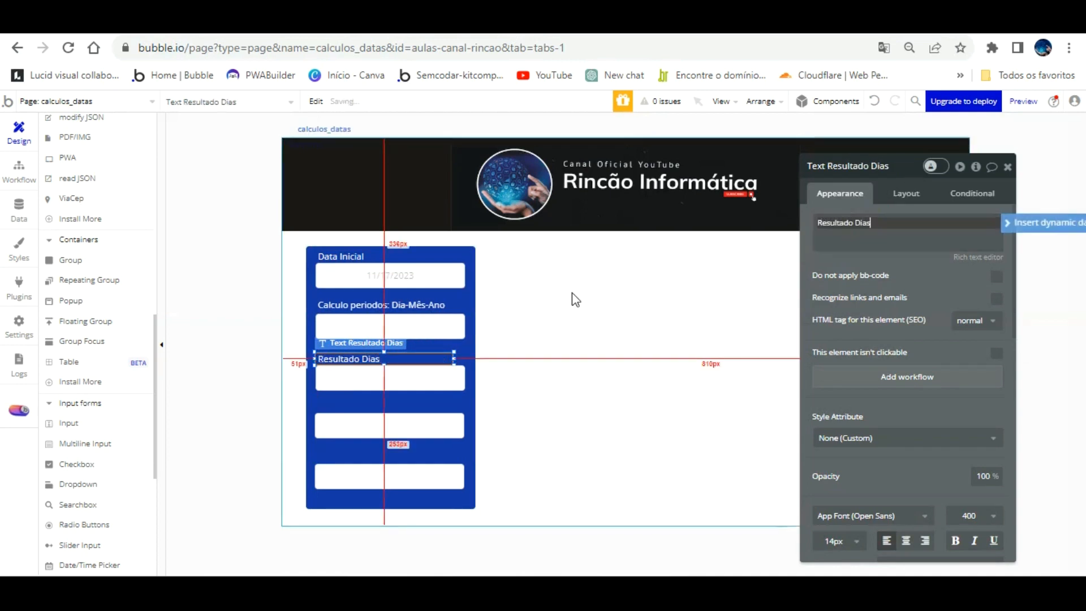
pyautogui.moveTo(451, 329); pyautogui.dragTo(389, 329)
pyautogui.click(568, 370)
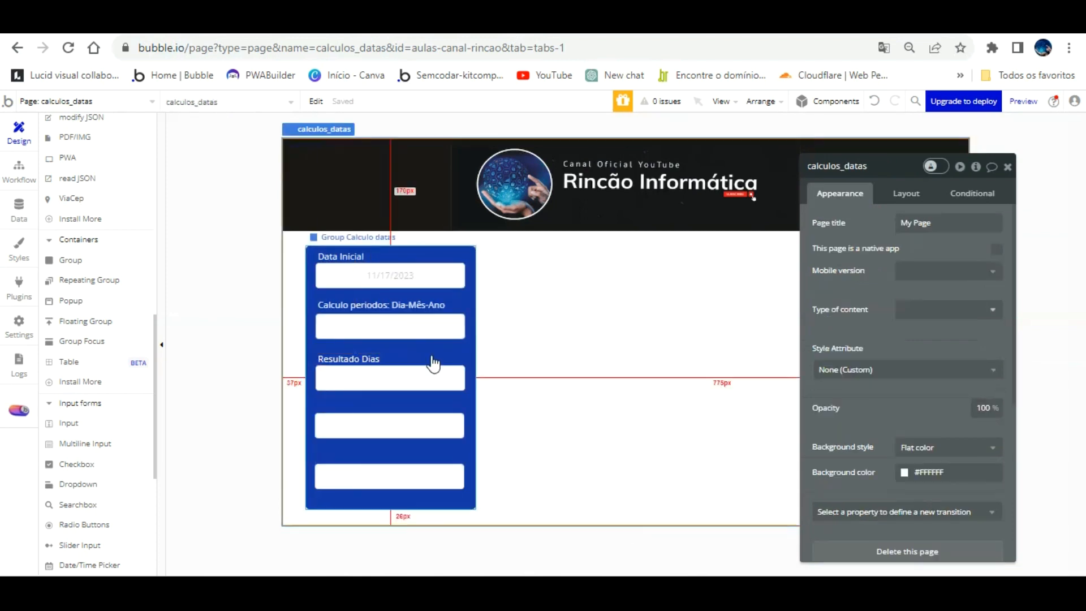
# Duplicate the Resultado Dias label twice, placing one copy above the months input and one above the years input
pyautogui.click(365, 328)
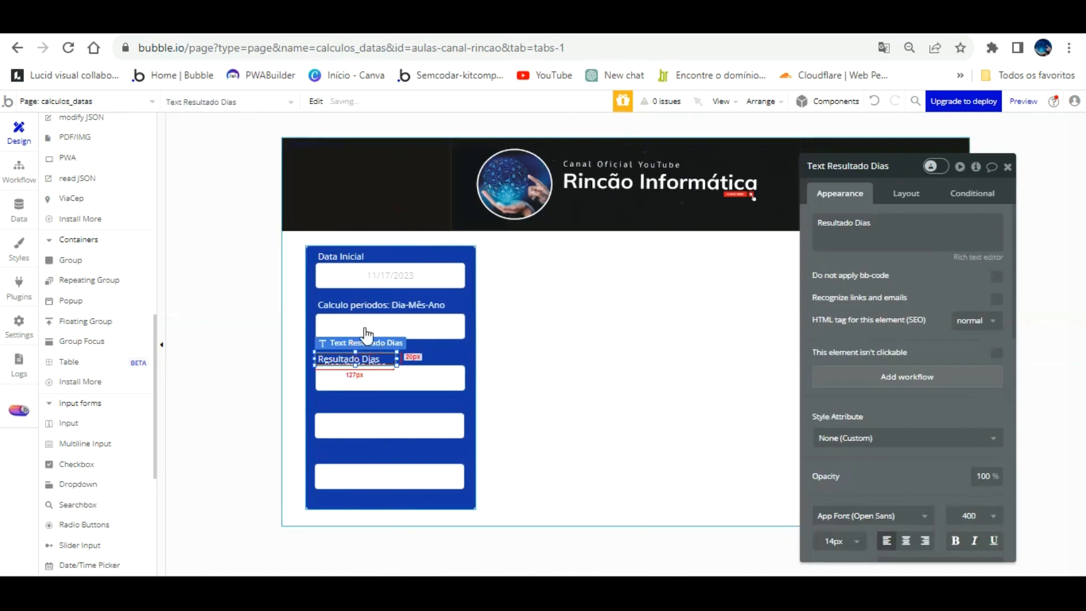
pyautogui.moveTo(364, 327); pyautogui.dragTo(365, 427)
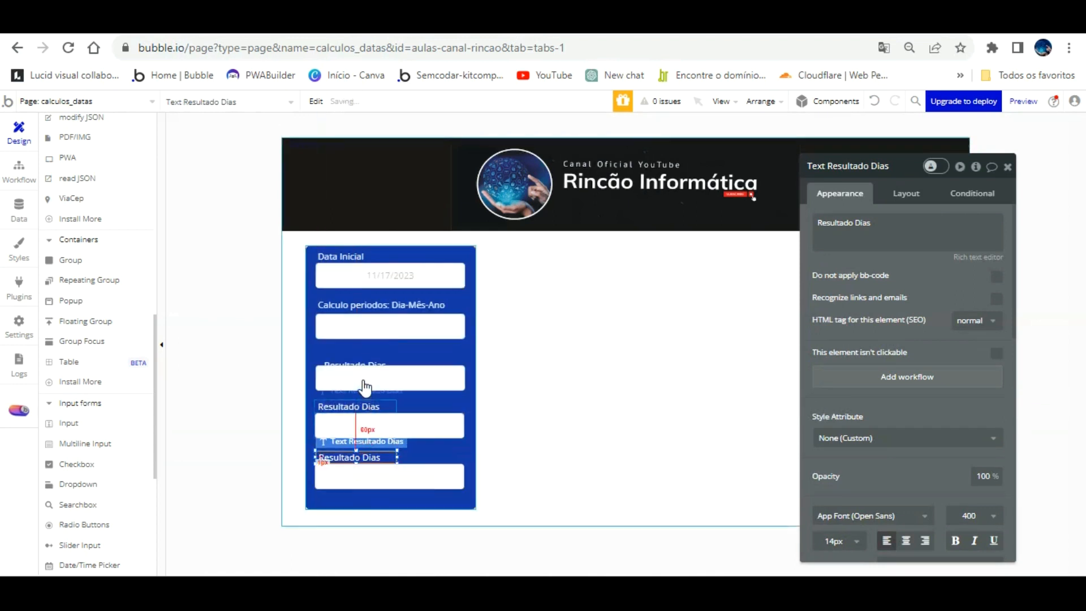
# Change the two copied labels to "Resultado Meses" above the months input and "Resultado Anos" above the years input
pyautogui.click(363, 379)
pyautogui.tripleClick(878, 222)
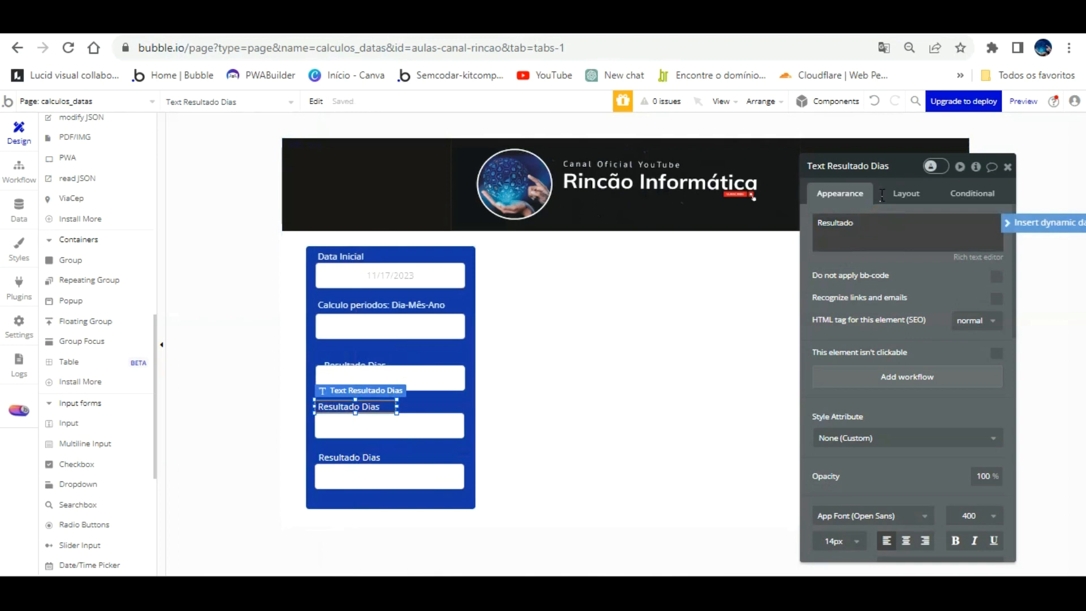
pyautogui.write('Me')
pyautogui.click(353, 456)
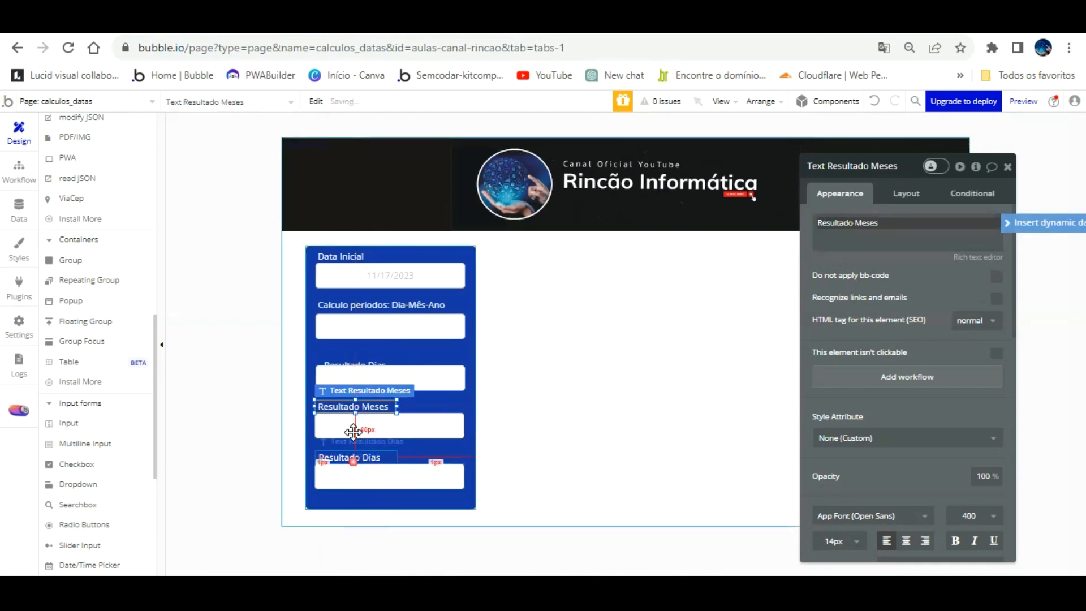
pyautogui.click(969, 243)
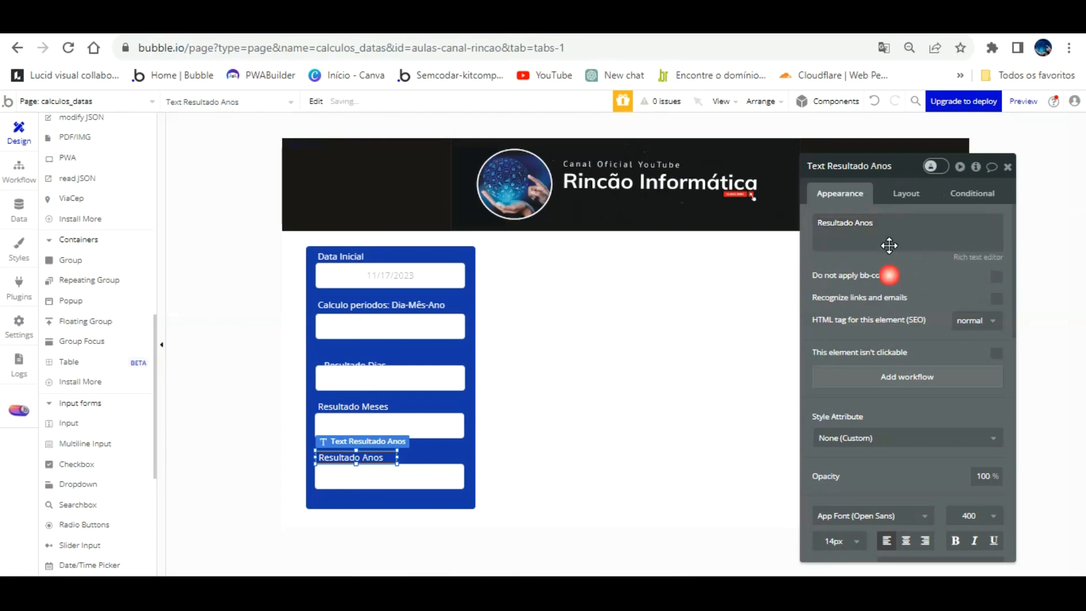
pyautogui.click(704, 290)
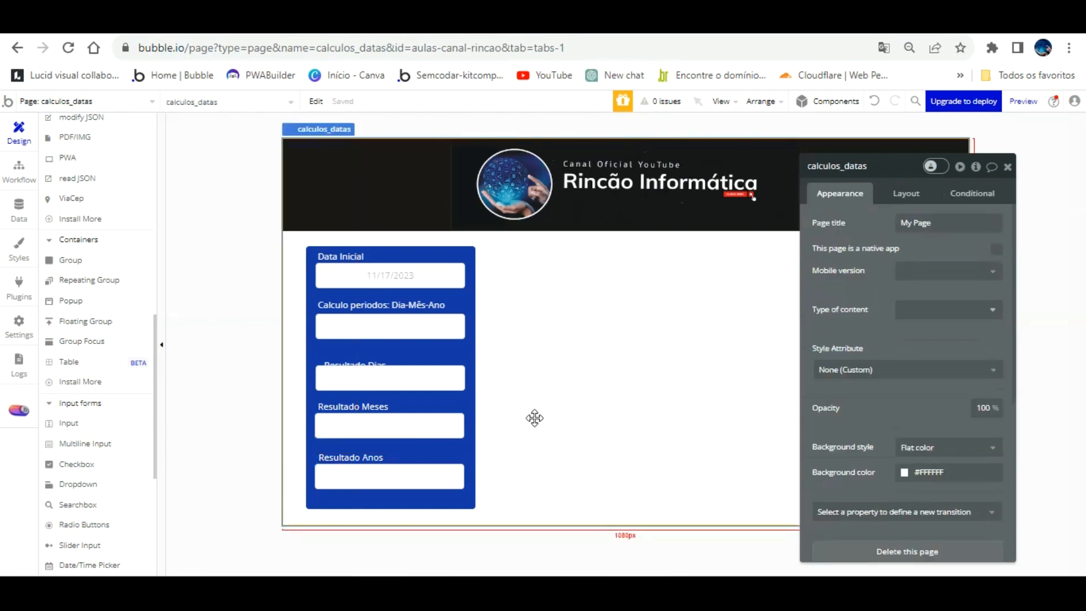
# Shorten Group Calculo datas a little more and shift the whole group slightly down the page
pyautogui.click(394, 506)
pyautogui.moveTo(391, 509); pyautogui.dragTo(390, 502)
pyautogui.moveTo(471, 275); pyautogui.dragTo(471, 282)
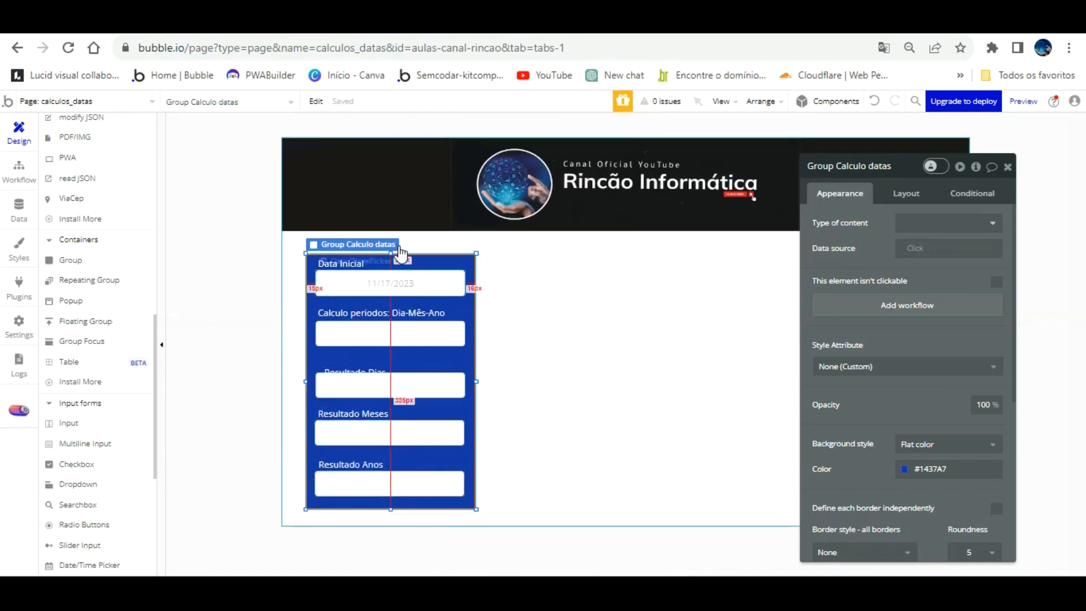
# Set the initial content of Date/TimePicker A to Current date/time
pyautogui.click(398, 274)
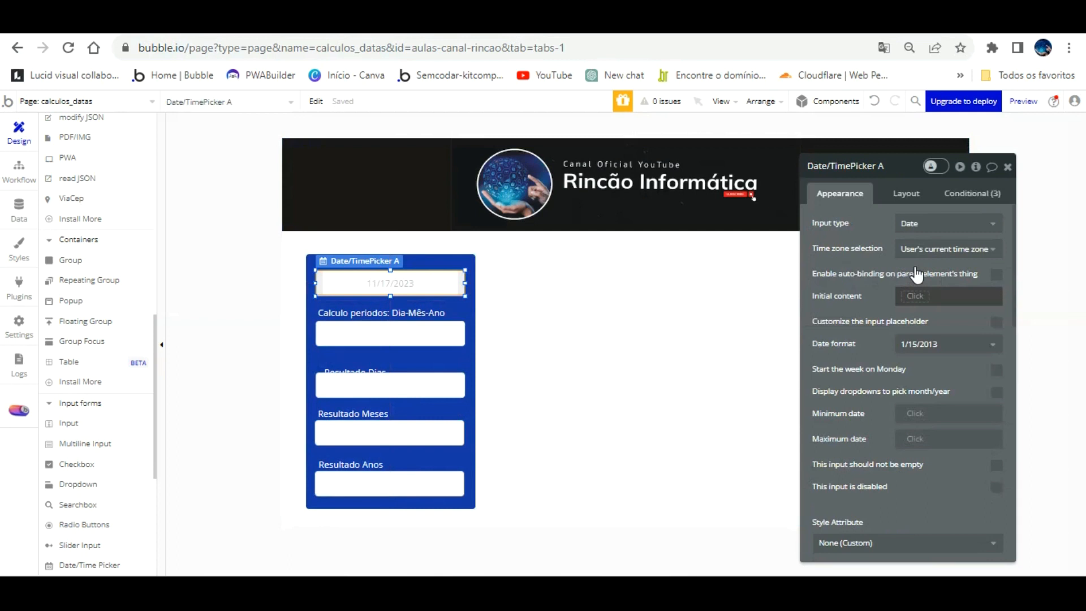
pyautogui.click(922, 296)
pyautogui.scroll(-3, 967, 373)
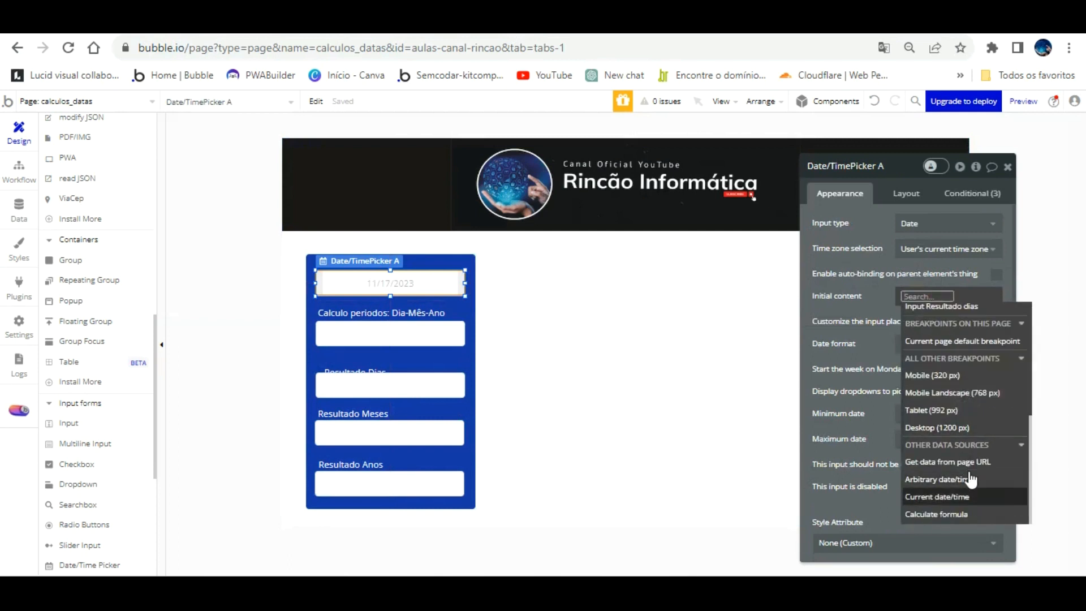
pyautogui.click(953, 458)
pyautogui.click(883, 283)
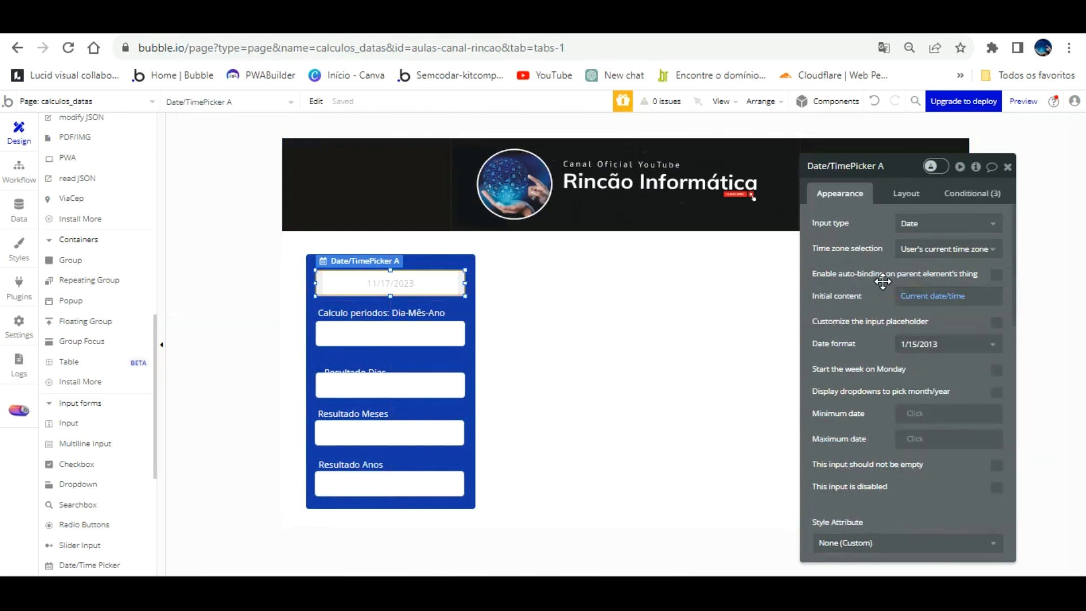
# Give Date/TimePicker A a custom date format of dd/mm/yyyy
pyautogui.click(922, 343)
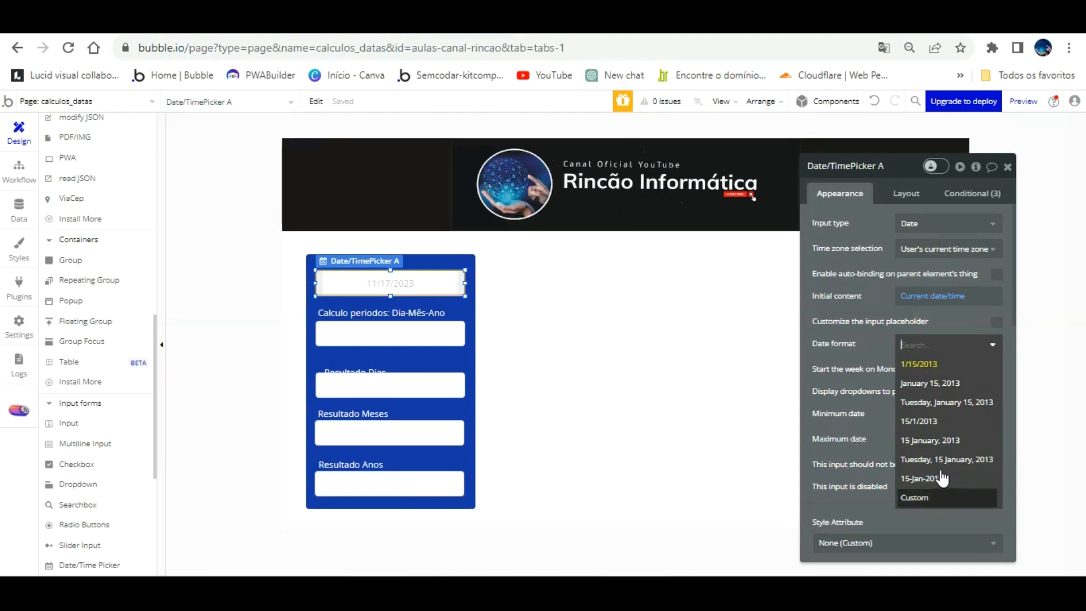
pyautogui.click(939, 493)
pyautogui.click(914, 372)
pyautogui.tripleClick(914, 372)
pyautogui.write('dd/mm/yyyy')
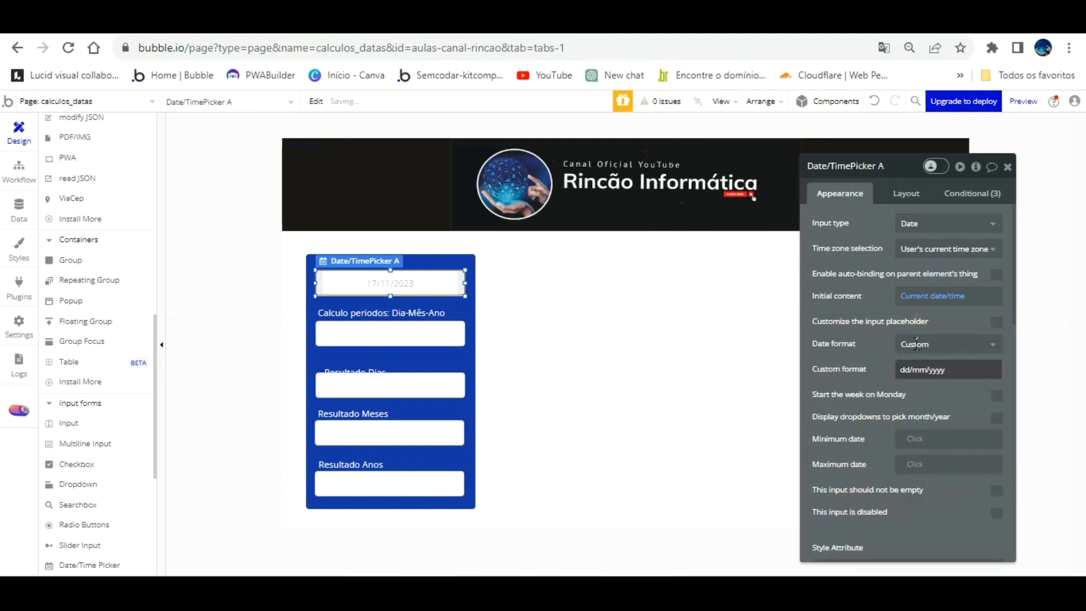
pyautogui.click(917, 402)
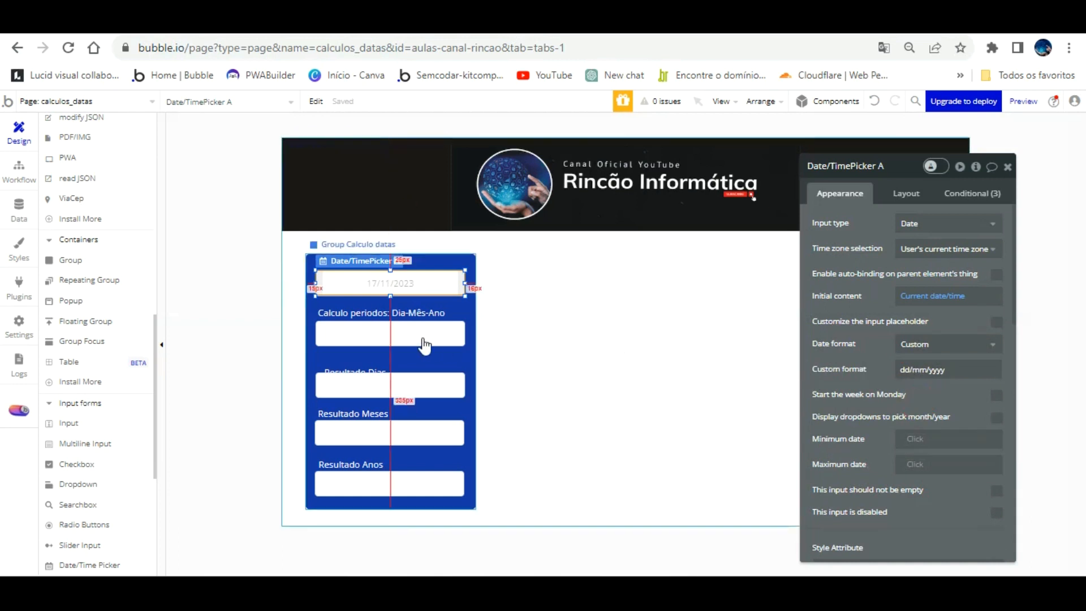
# Move the Resultado Dias label up above its input and align it with the Data Inicial label's starting edge
pyautogui.click(374, 369)
pyautogui.click(374, 369)
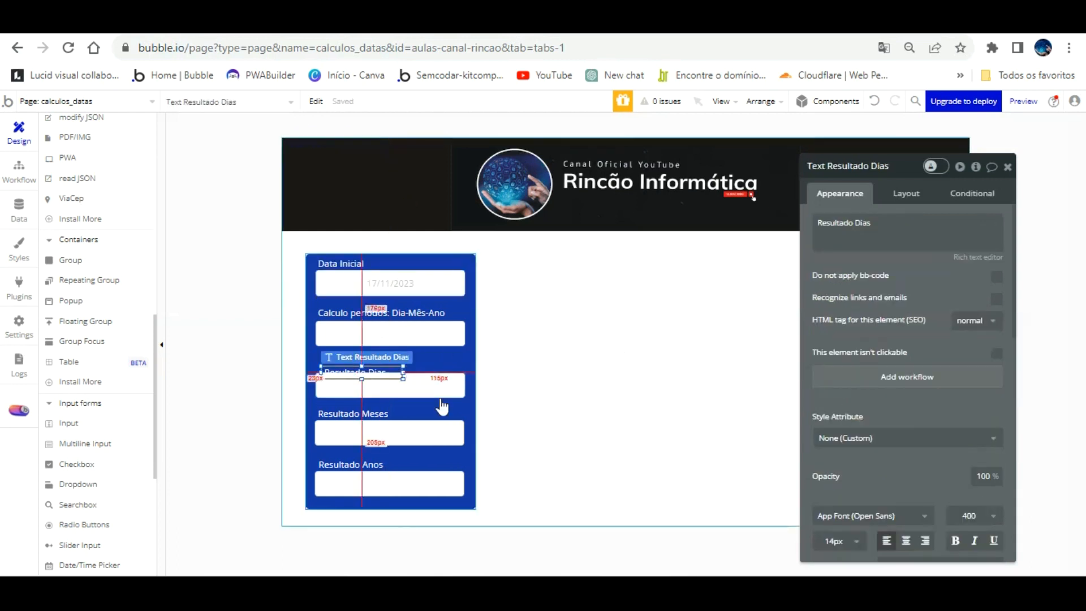
pyautogui.press('Up')
pyautogui.press('Up')
pyautogui.press('Up')
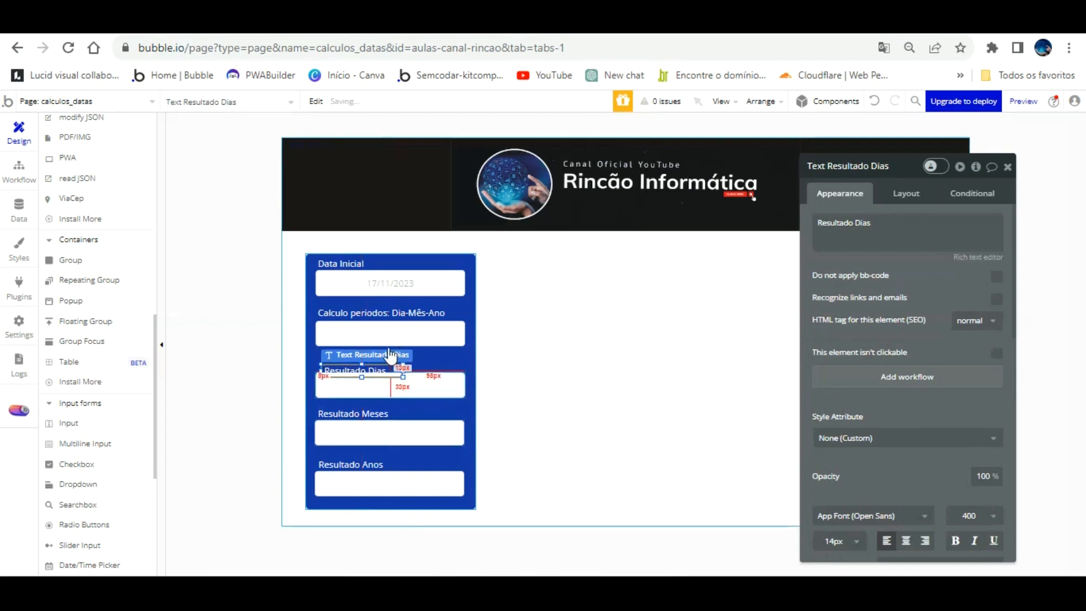
pyautogui.moveTo(387, 343); pyautogui.dragTo(384, 339)
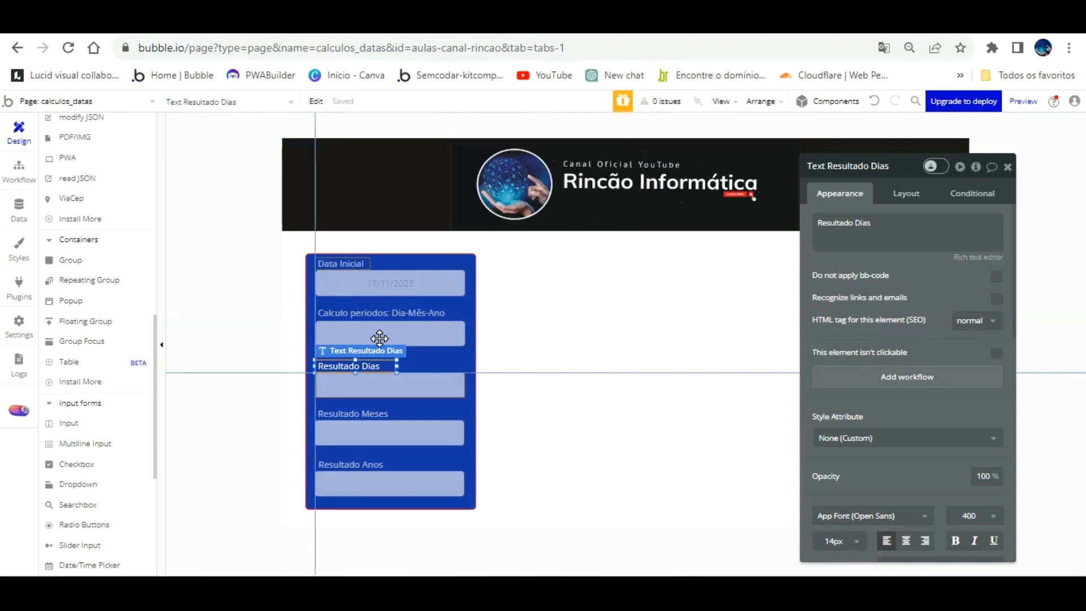
pyautogui.click(557, 371)
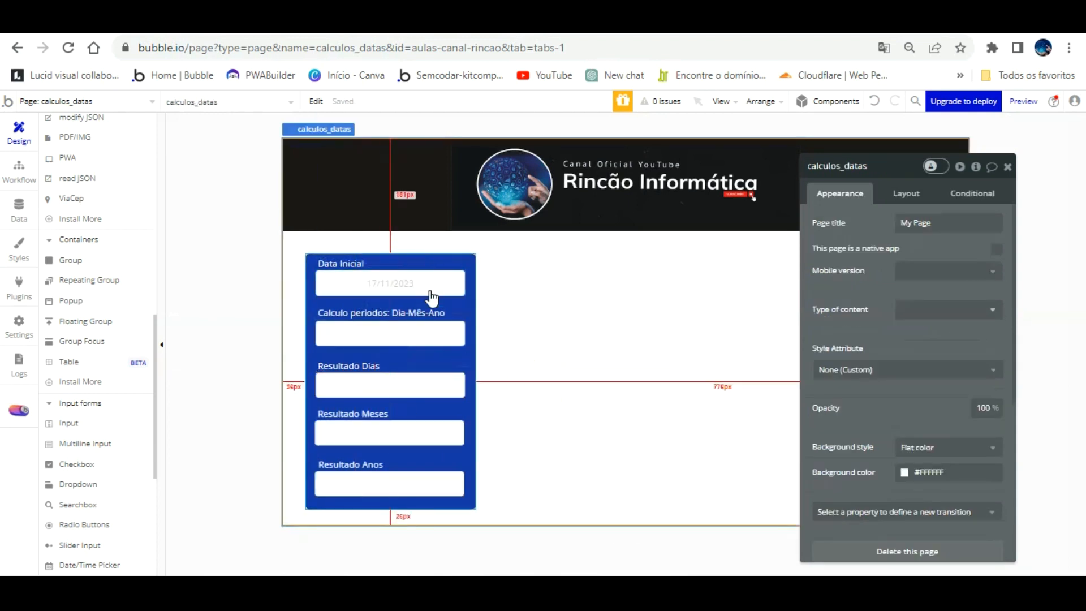
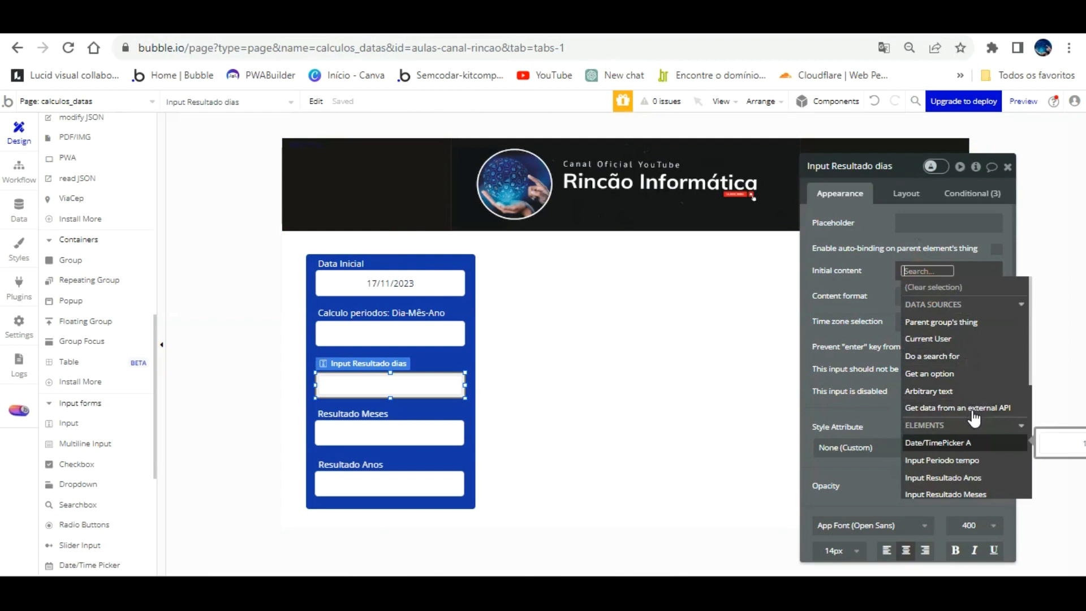
# Set the initial content of Input Resultado dias to Date/TimePicker A's value + days: Input Periodo tempo's value
pyautogui.click(973, 443)
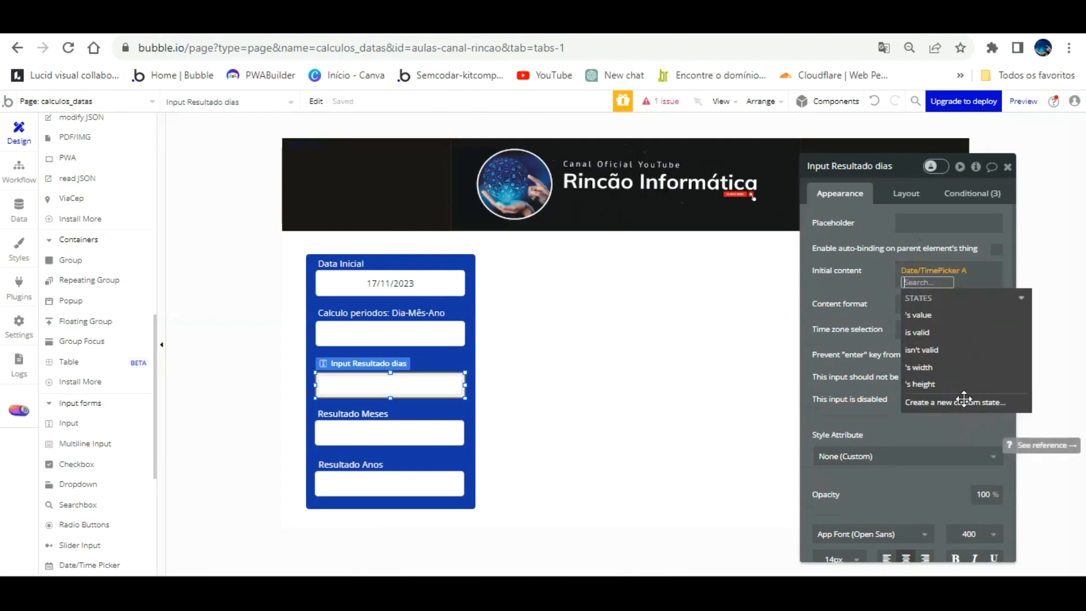
pyautogui.click(922, 314)
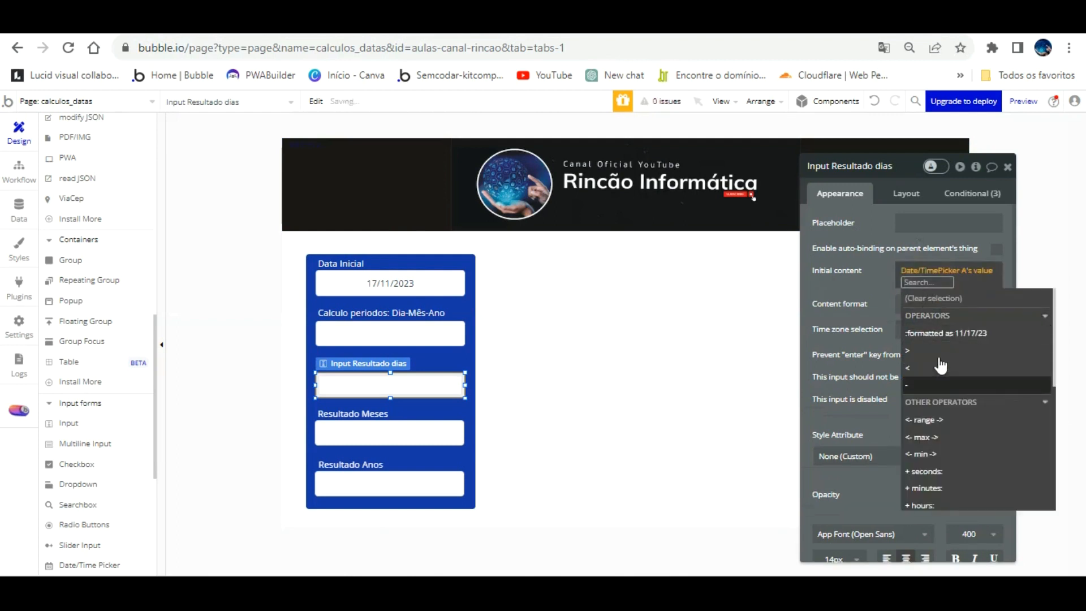
pyautogui.scroll(-3, 974, 436)
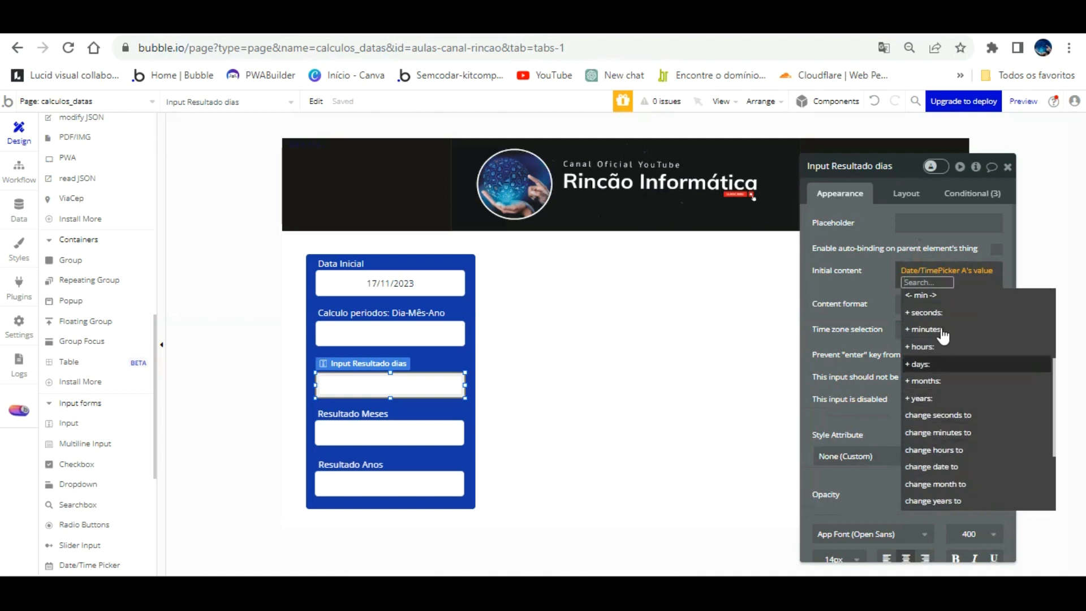
pyautogui.click(942, 364)
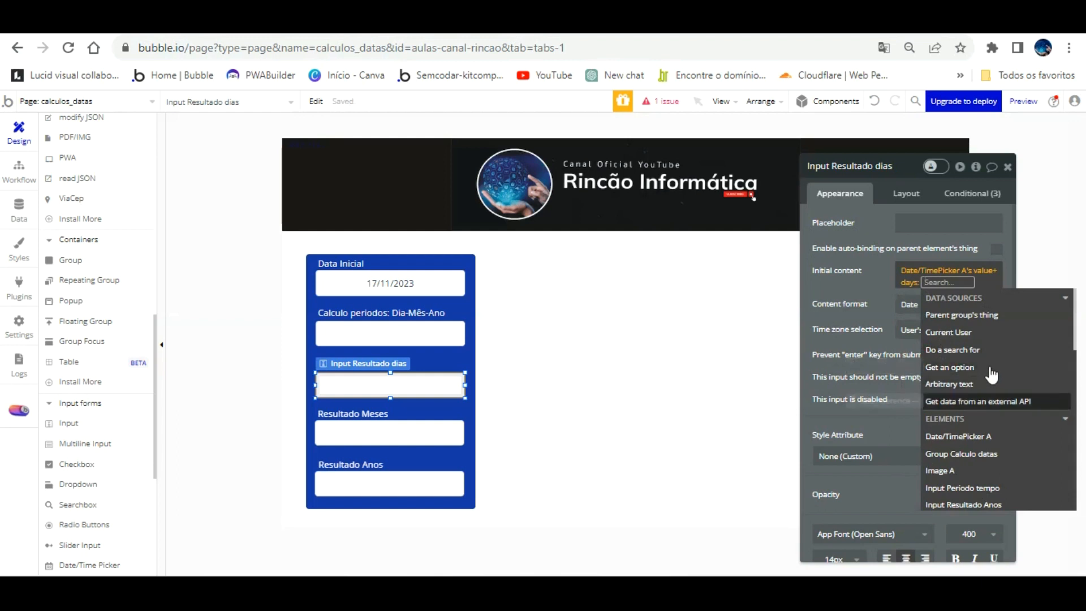
pyautogui.click(989, 485)
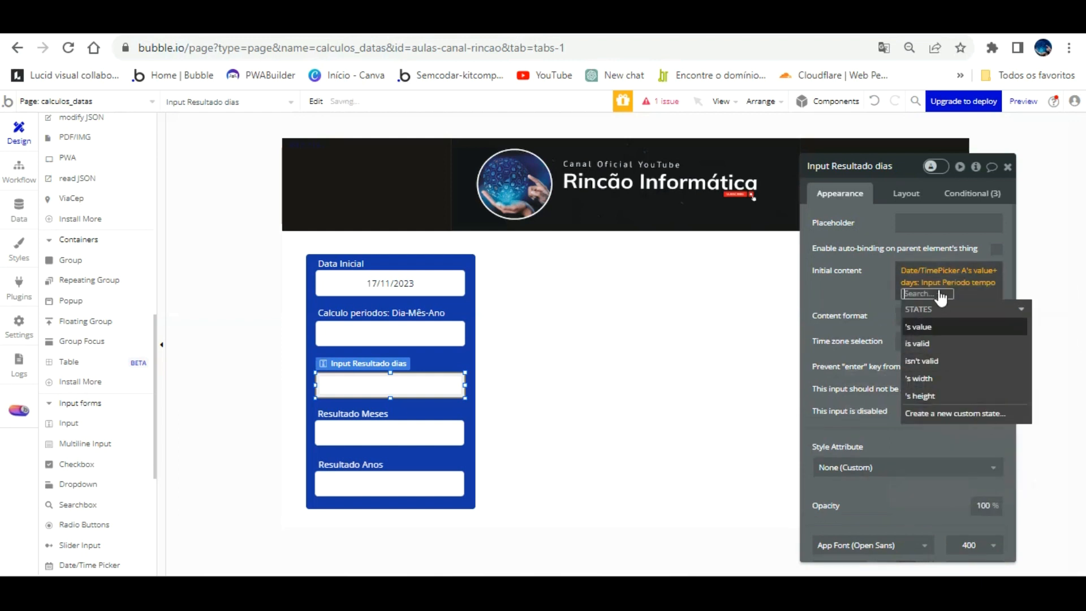
pyautogui.click(919, 327)
pyautogui.click(871, 264)
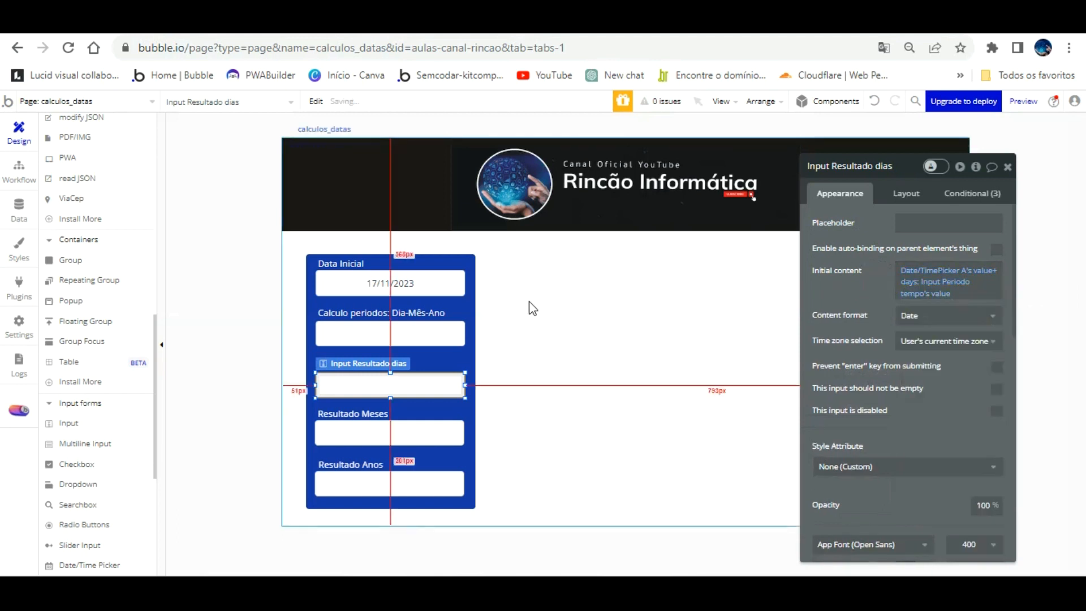
# Check Input Periodo tempo's settings, then compare the date formats of Data Inicial and Resultado Dias in the page preview
pyautogui.click(421, 333)
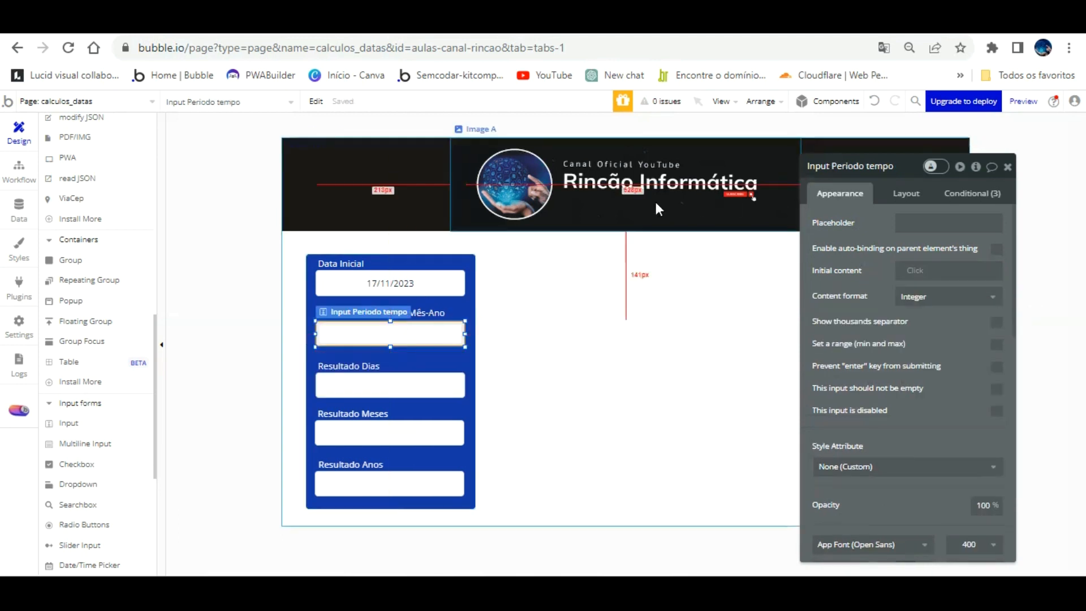
pyautogui.click(390, 23)
pyautogui.click(352, 105)
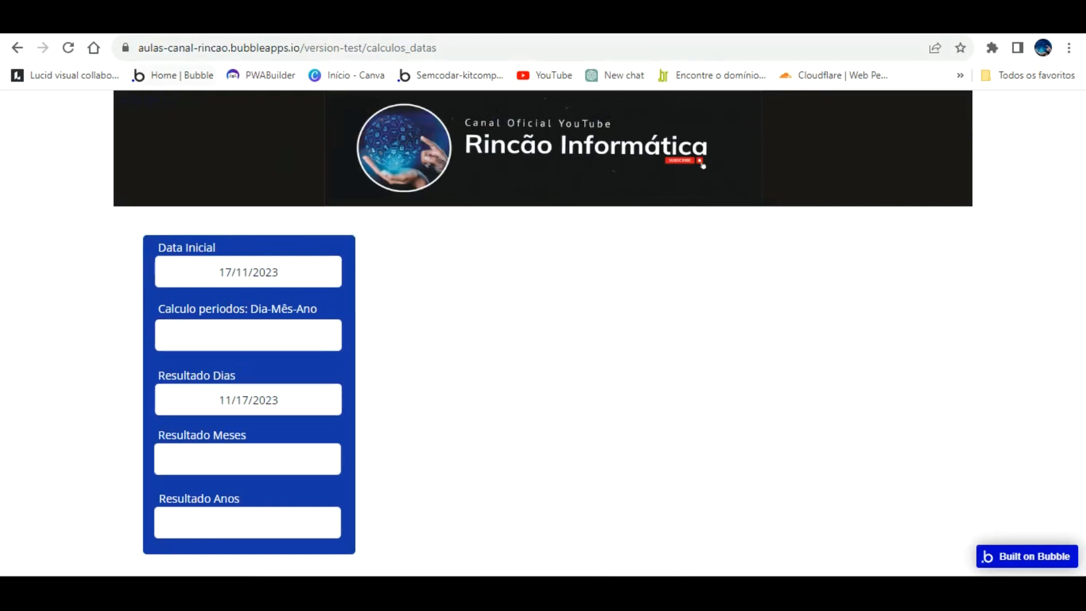
pyautogui.click(204, 20)
pyautogui.click(390, 380)
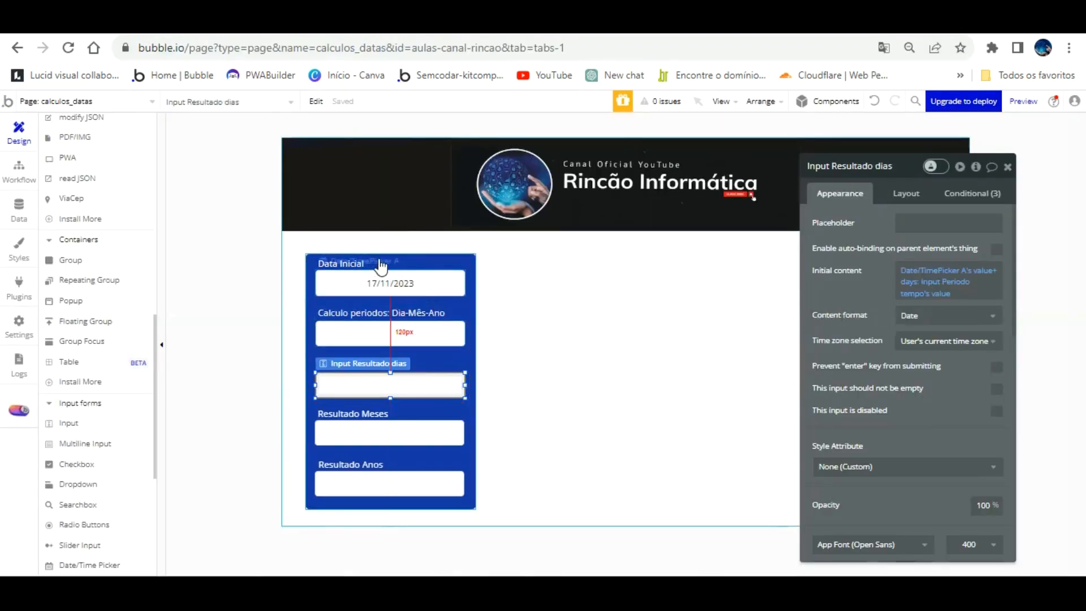
pyautogui.click(939, 271)
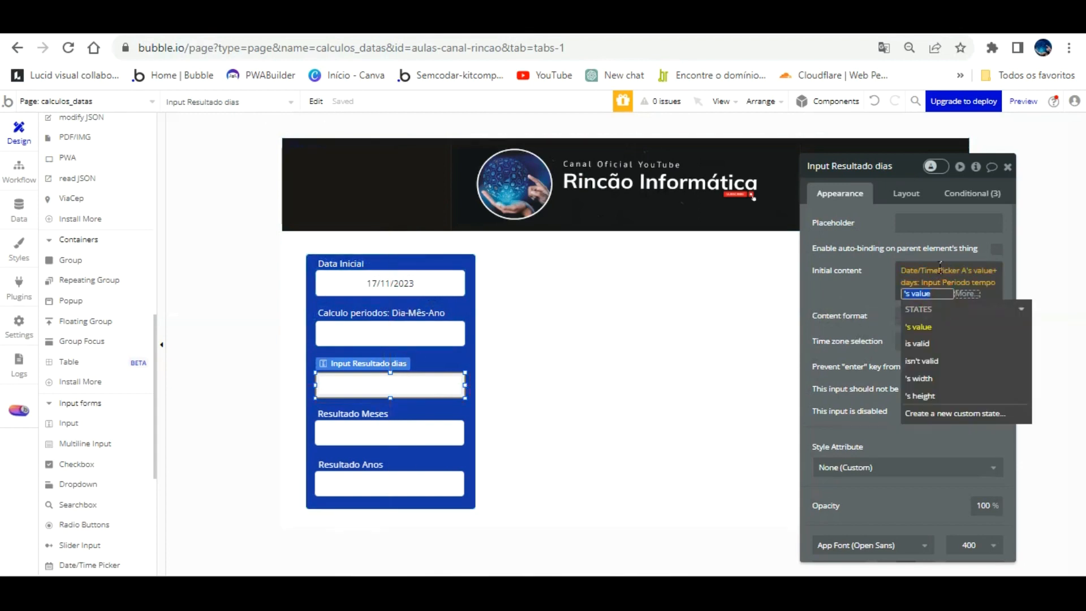
pyautogui.click(866, 272)
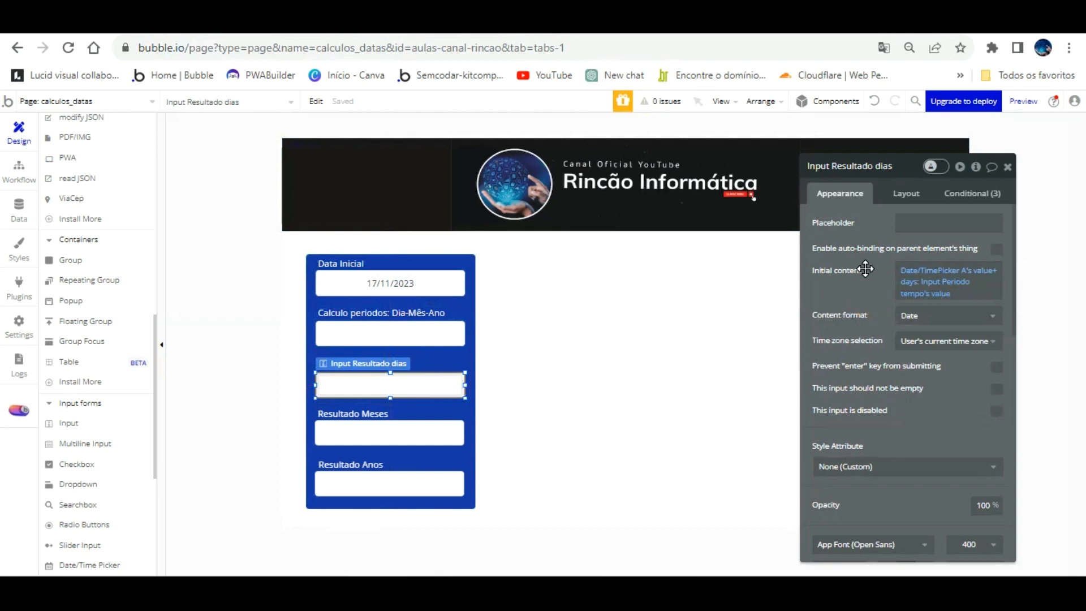
pyautogui.click(928, 290)
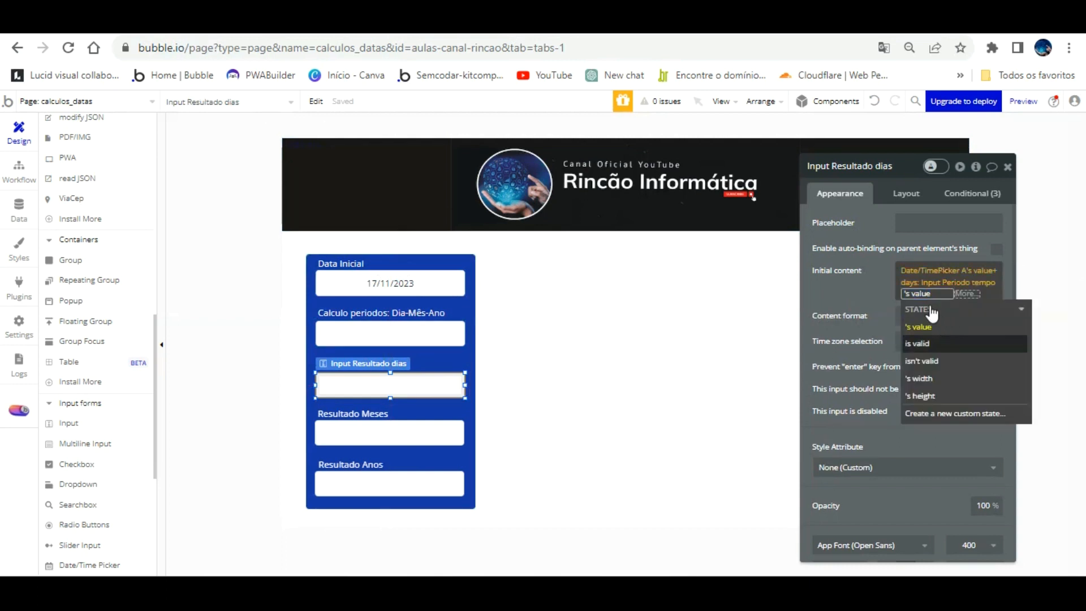
pyautogui.click(917, 344)
pyautogui.click(915, 296)
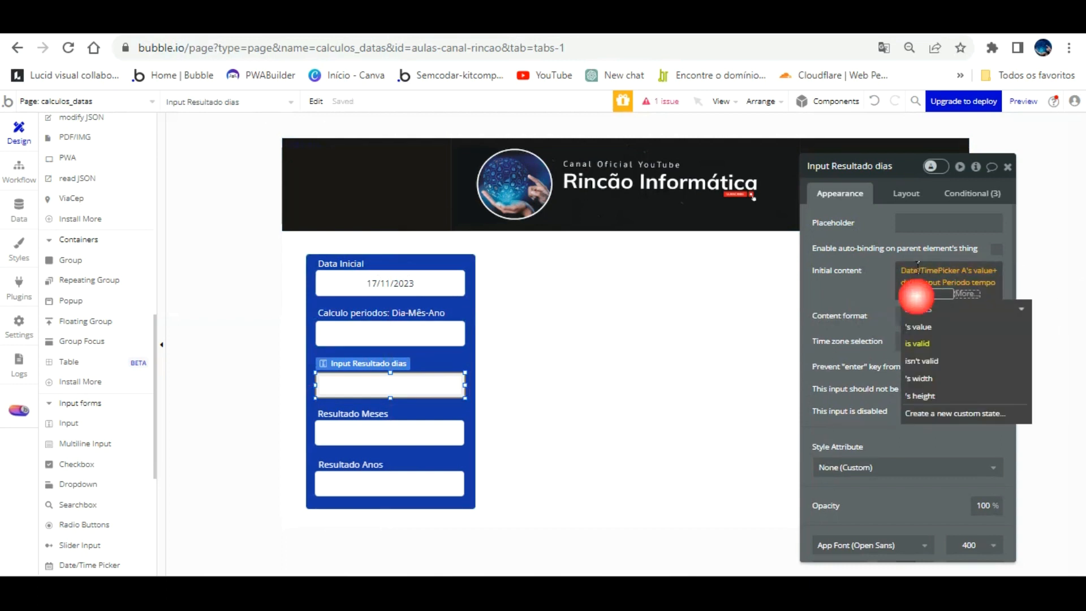
pyautogui.click(918, 326)
# Try to add a formatted-as operator with the Custom format type to Input Resultado dias's initial content
pyautogui.click(930, 321)
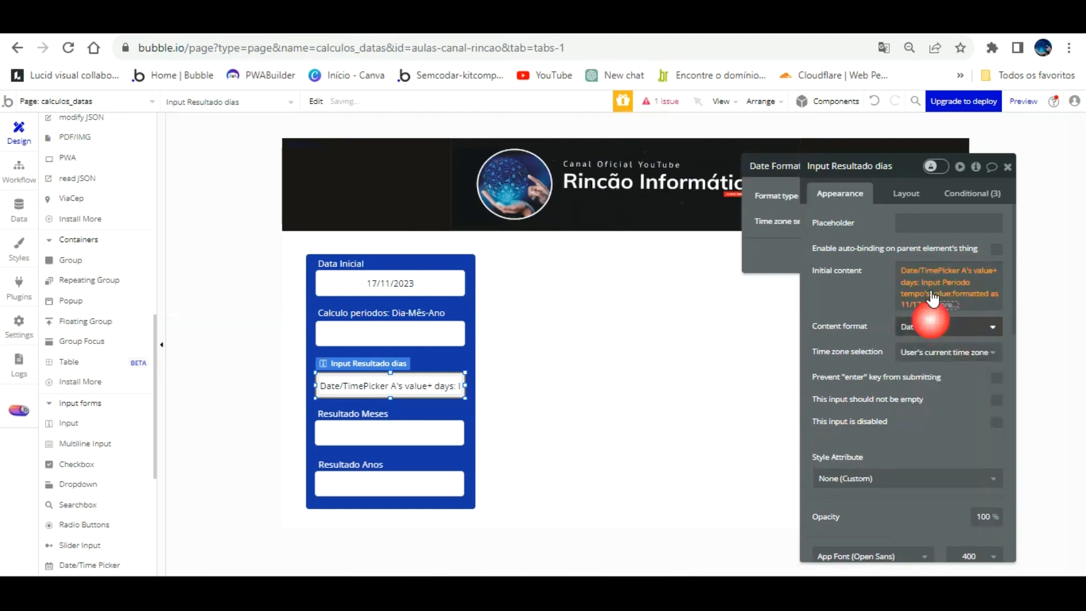
pyautogui.click(767, 197)
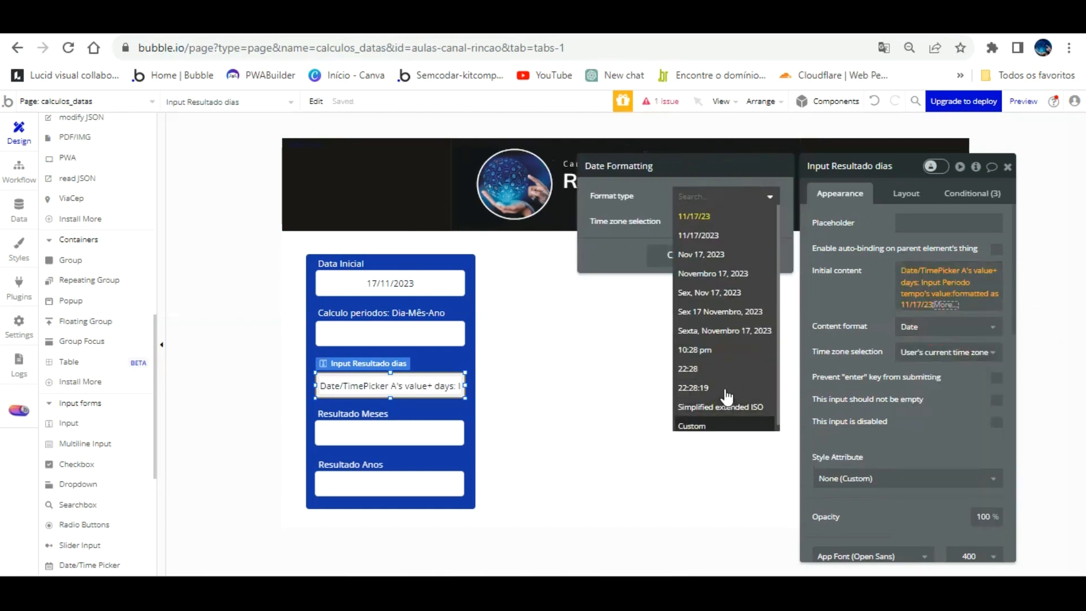
pyautogui.click(719, 426)
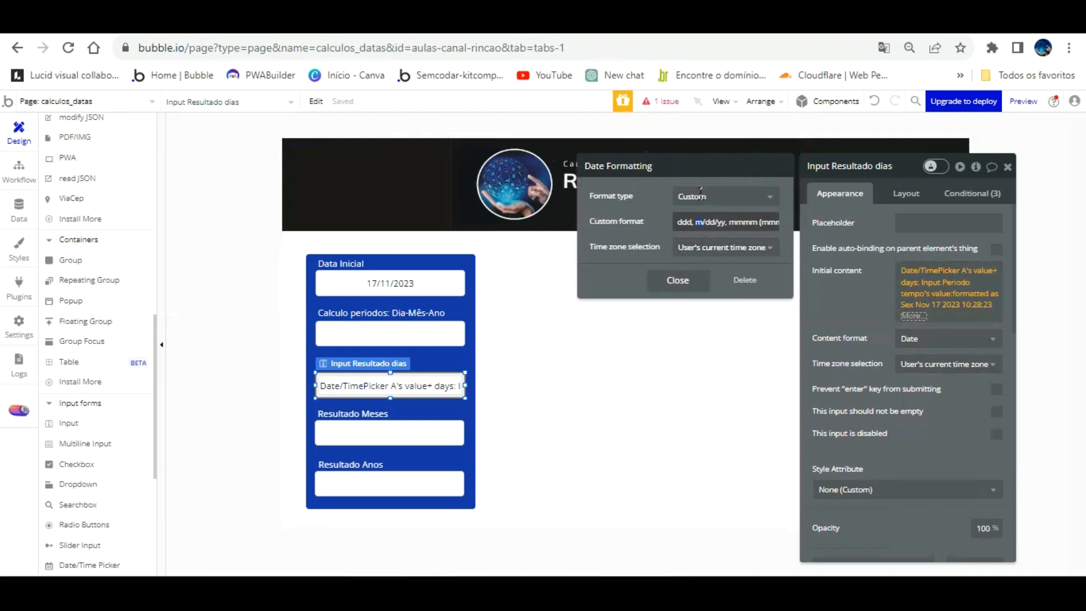
pyautogui.click(803, 194)
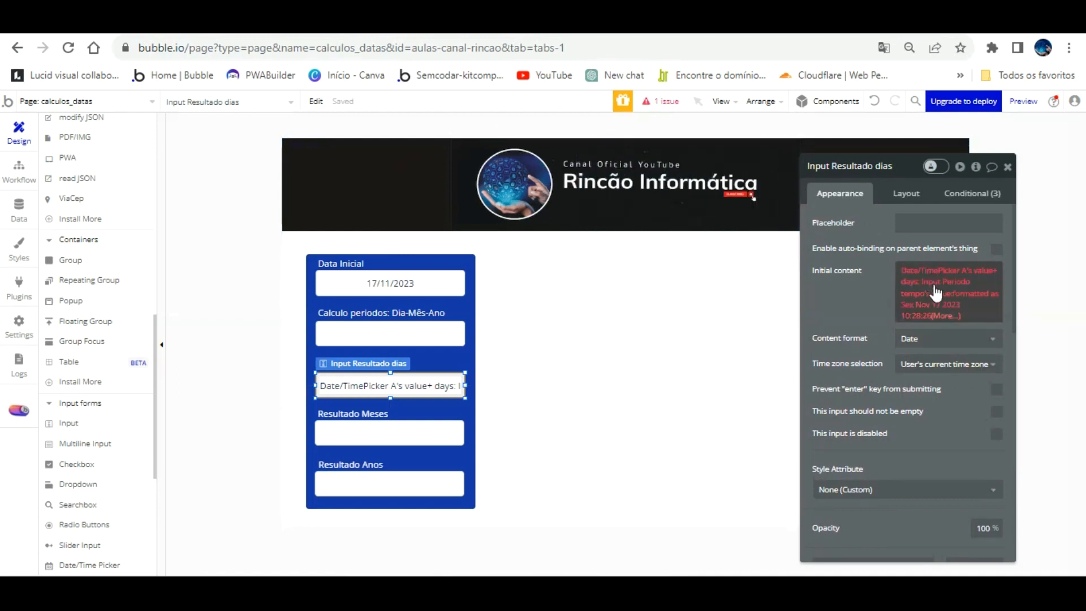
# Try to replace the custom format in Input Resultado dias's date formatting with dd/mm/yyyy
pyautogui.click(947, 291)
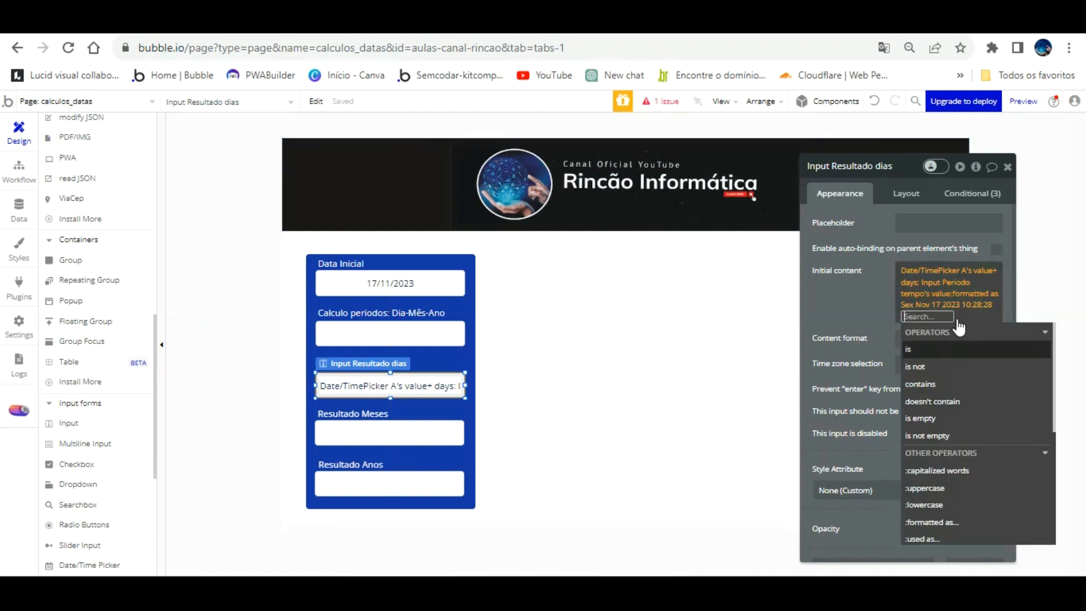
pyautogui.click(918, 298)
pyautogui.click(950, 294)
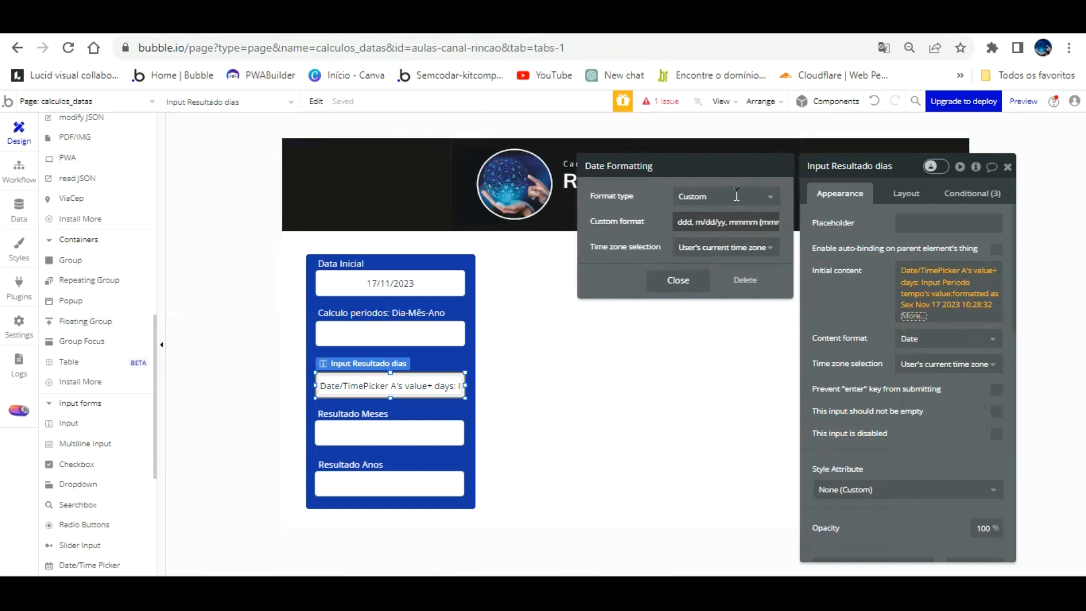
pyautogui.press('BackSpace')
pyautogui.press('BackSpace')
pyautogui.press('BackSpace')
pyautogui.press('BackSpace')
pyautogui.press('BackSpace')
pyautogui.press('BackSpace')
pyautogui.press('BackSpace')
pyautogui.press('BackSpace')
pyautogui.press('BackSpace')
pyautogui.press('BackSpace')
pyautogui.press('BackSpace')
pyautogui.press('BackSpace')
pyautogui.press('BackSpace')
pyautogui.press('BackSpace')
pyautogui.press('BackSpace')
pyautogui.press('Right')
pyautogui.press('Right')
pyautogui.press('Right')
pyautogui.press('Right')
pyautogui.press('Right')
pyautogui.press('Right')
pyautogui.press('Right')
pyautogui.press('Right')
pyautogui.press('Right')
pyautogui.press('Right')
pyautogui.press('Right')
pyautogui.press('Right')
pyautogui.press('Right')
pyautogui.press('Right')
pyautogui.press('Right')
pyautogui.press('Right')
pyautogui.press('Right')
pyautogui.press('Right')
pyautogui.press('Right')
pyautogui.press('Right')
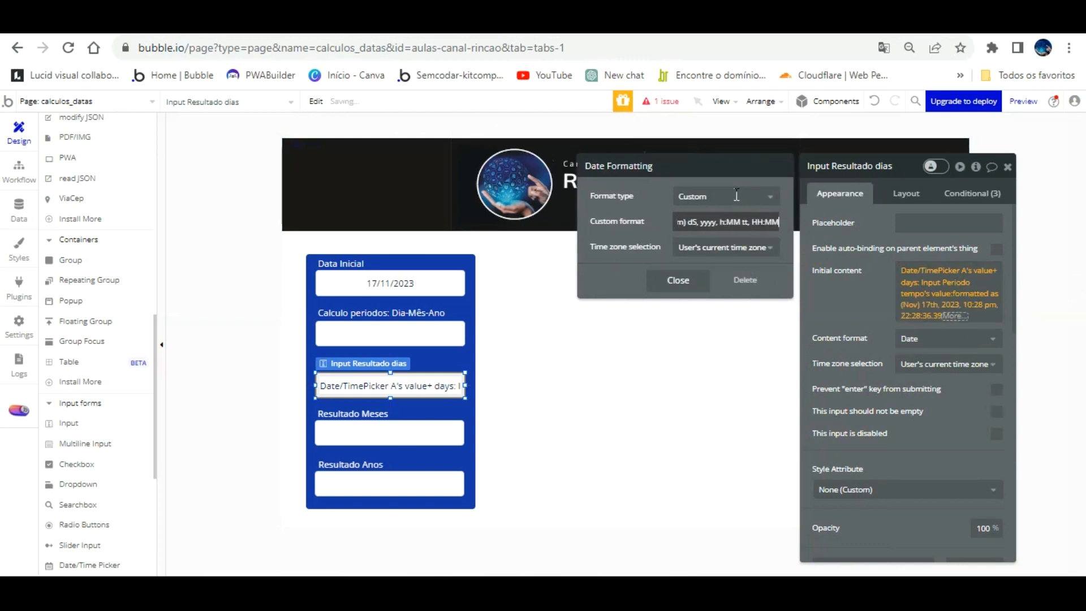
pyautogui.press('BackSpace')
pyautogui.press('BackSpace')
pyautogui.press('BackSpace')
pyautogui.press('BackSpace')
pyautogui.press('BackSpace')
pyautogui.press('BackSpace')
pyautogui.press('BackSpace')
pyautogui.press('BackSpace')
pyautogui.press('BackSpace')
pyautogui.press('BackSpace')
pyautogui.press('BackSpace')
pyautogui.press('BackSpace')
pyautogui.press('BackSpace')
pyautogui.press('BackSpace')
pyautogui.press('BackSpace')
pyautogui.press('BackSpace')
pyautogui.press('BackSpace')
pyautogui.press('BackSpace')
pyautogui.press('BackSpace')
pyautogui.press('BackSpace')
pyautogui.write('dd/mm/yy')
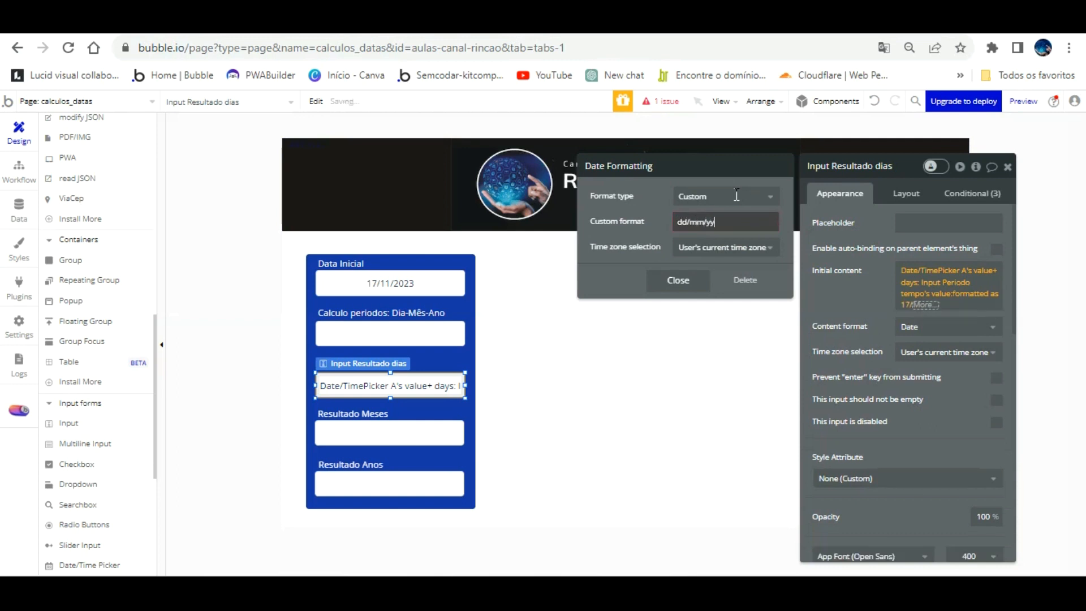
pyautogui.write('yy/')
pyautogui.press('BackSpace')
pyautogui.click(847, 268)
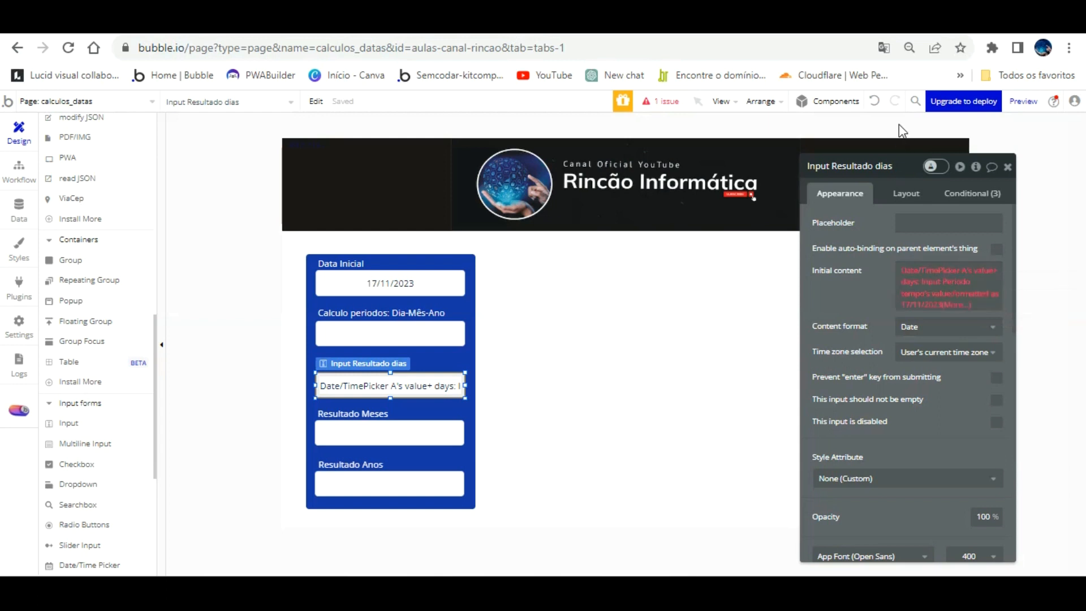
# Undo the date formatting added to Input Resultado dias's initial content and reload the page preview
pyautogui.click(874, 101)
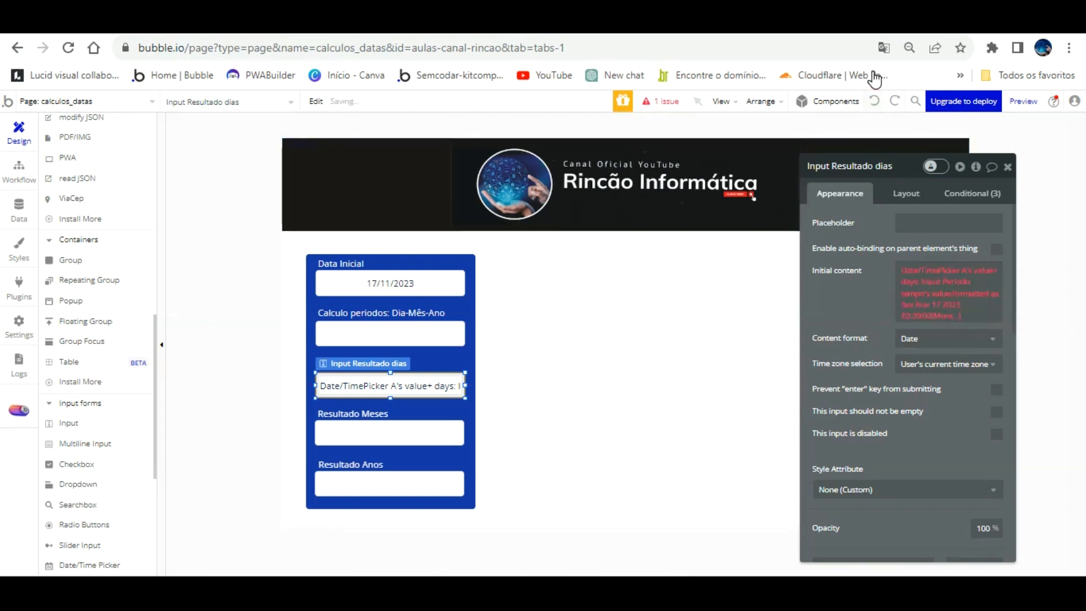
pyautogui.click(875, 101)
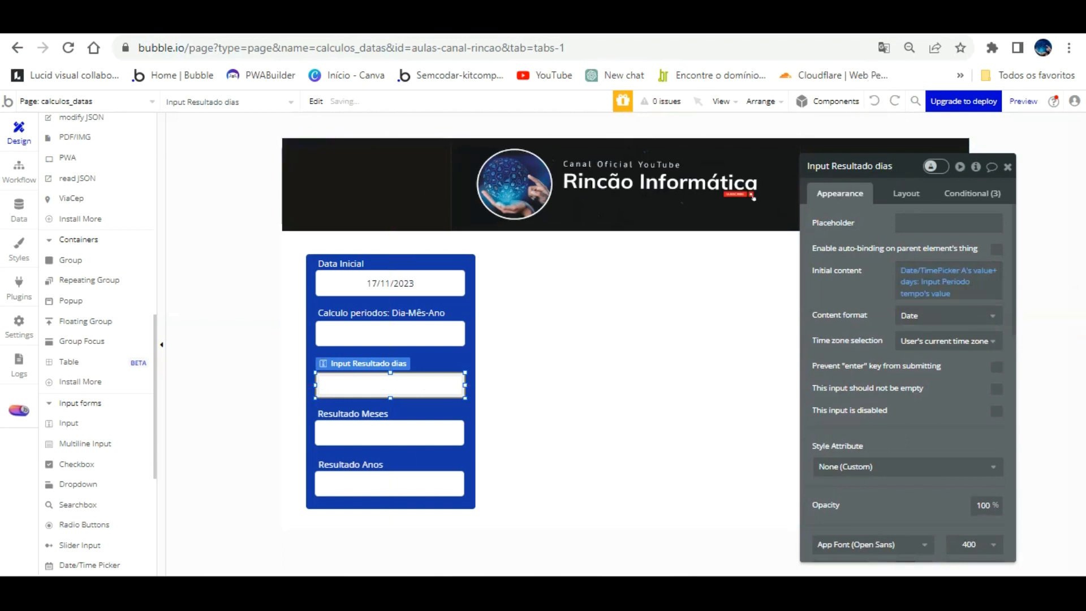
pyautogui.click(334, 22)
pyautogui.press('F5')
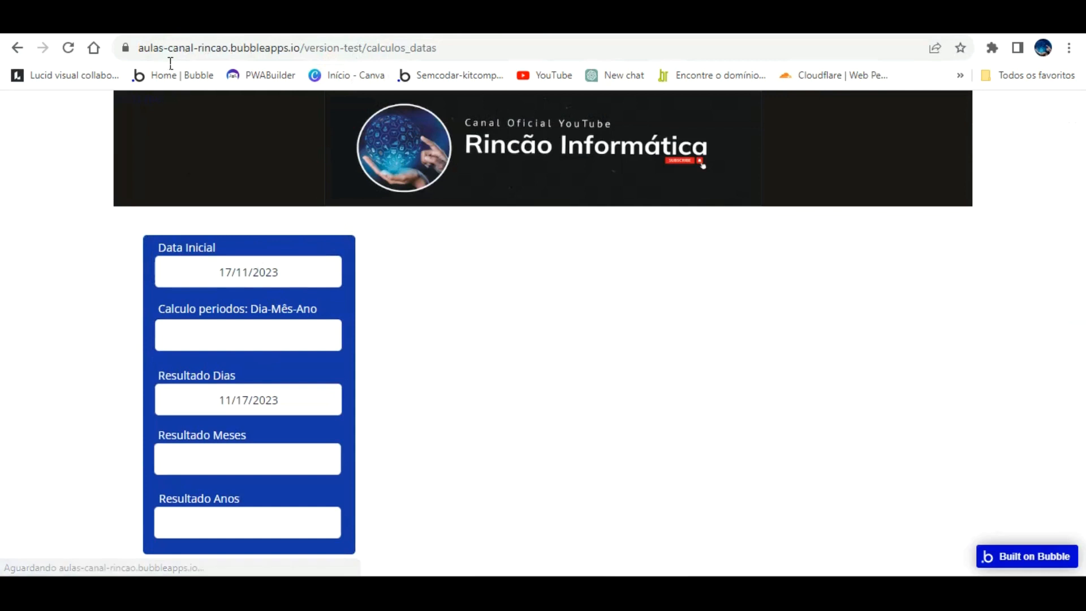
# Back in the editor, change Date/TimePicker A's custom date format to put the month before the day and four-digit year
pyautogui.click(169, 23)
pyautogui.click(427, 282)
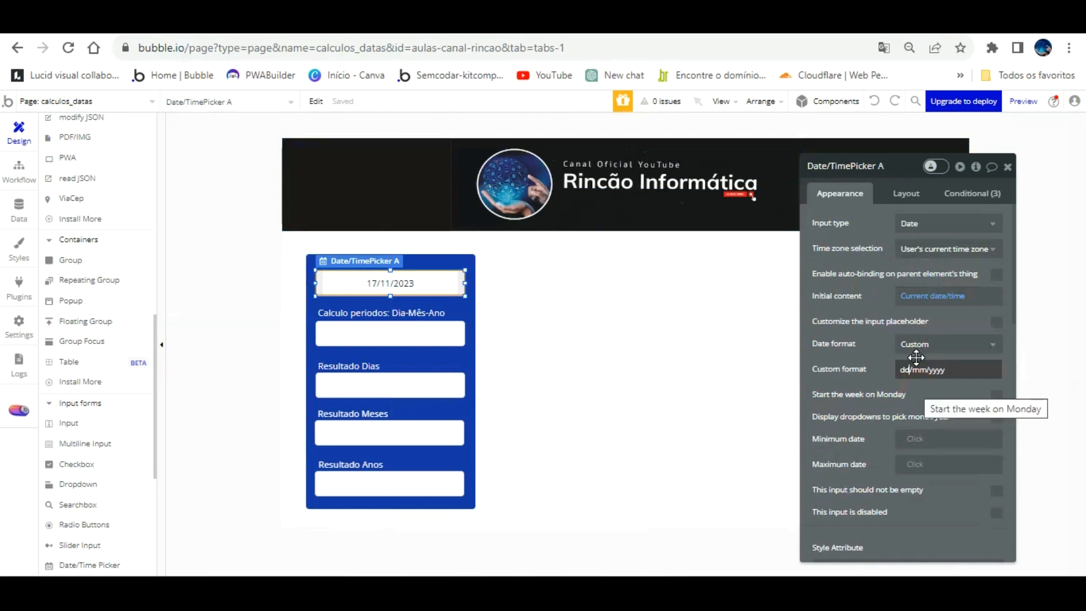
pyautogui.press('BackSpace')
pyautogui.press('BackSpace')
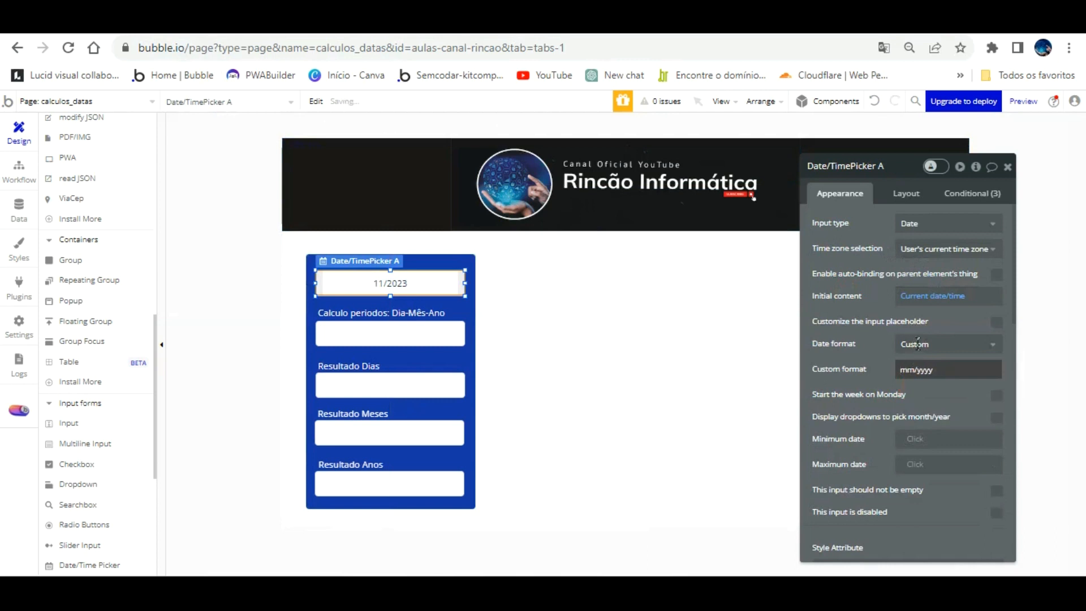
pyautogui.write('d')
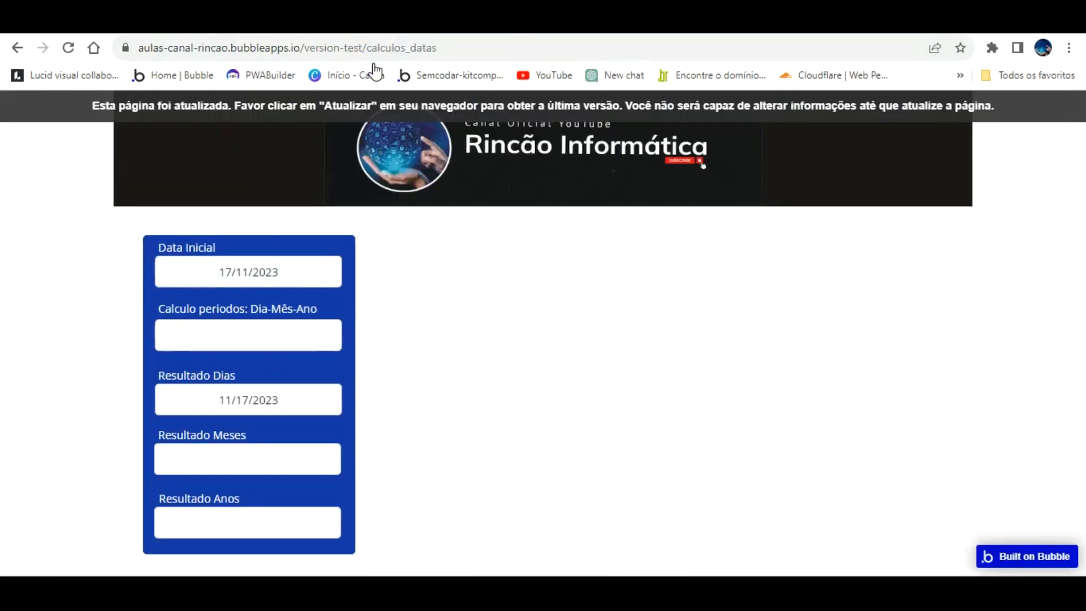
# Reload the preview and test the period input with 10 and 50 days, checking the date in Resultado Dias
pyautogui.click(373, 103)
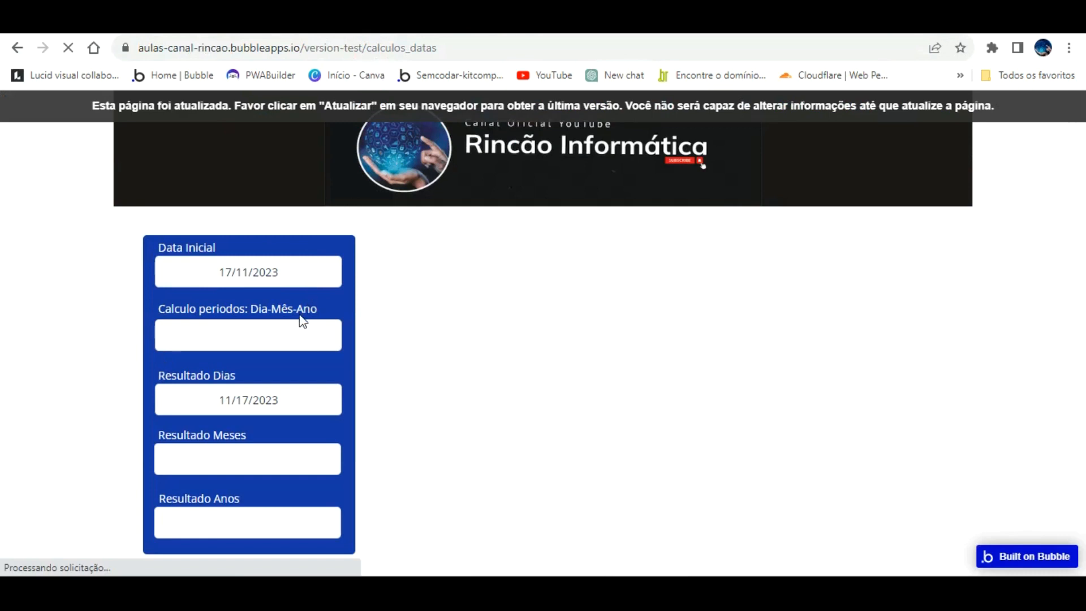
pyautogui.click(239, 334)
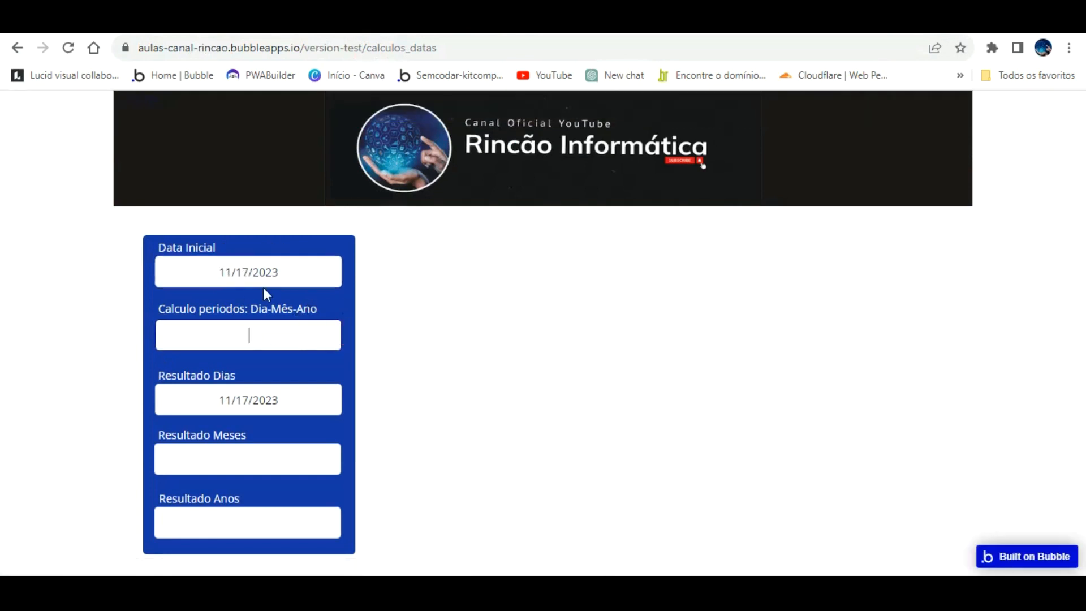
pyautogui.write('1')
pyautogui.write('0')
pyautogui.click(315, 351)
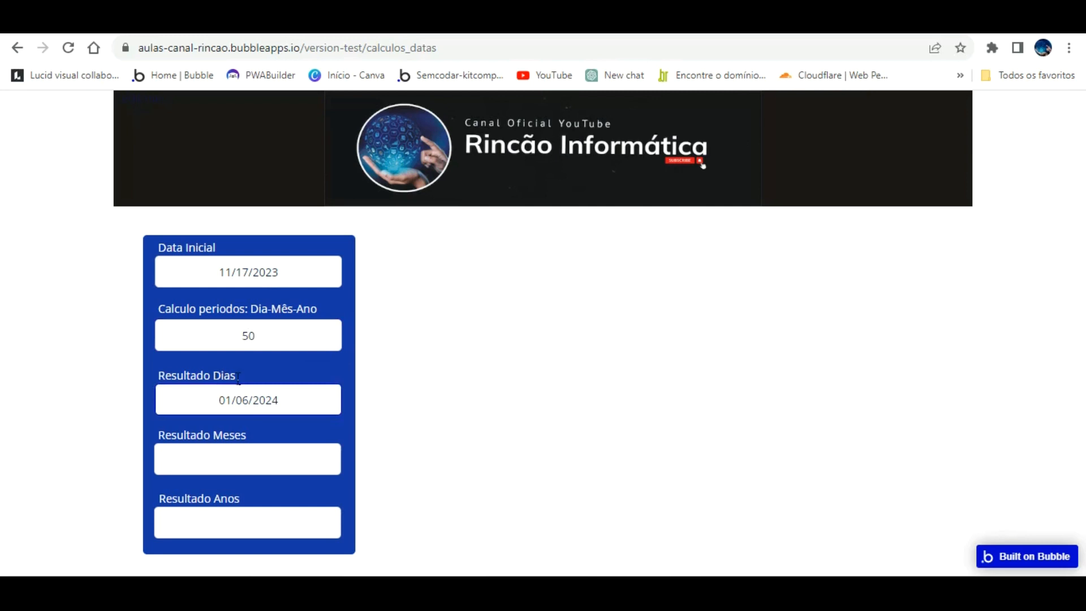
pyautogui.moveTo(249, 401); pyautogui.dragTo(241, 402)
pyautogui.click(280, 349)
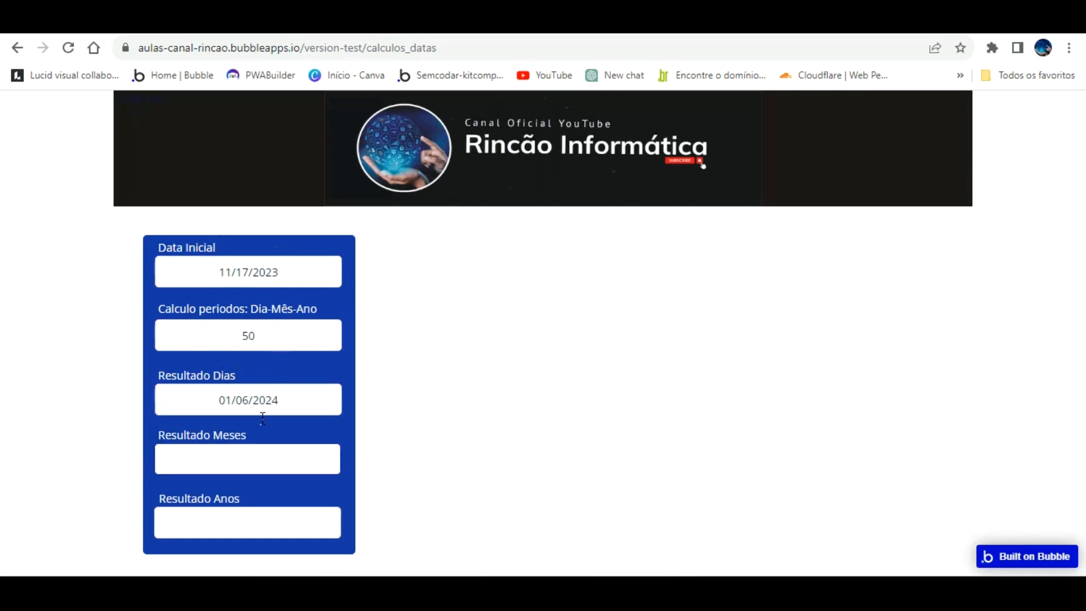
# Return to the editor and examine the appearance settings of Input Periodo tempo
pyautogui.hotkey('ctrl', 'shift', 'Tab')
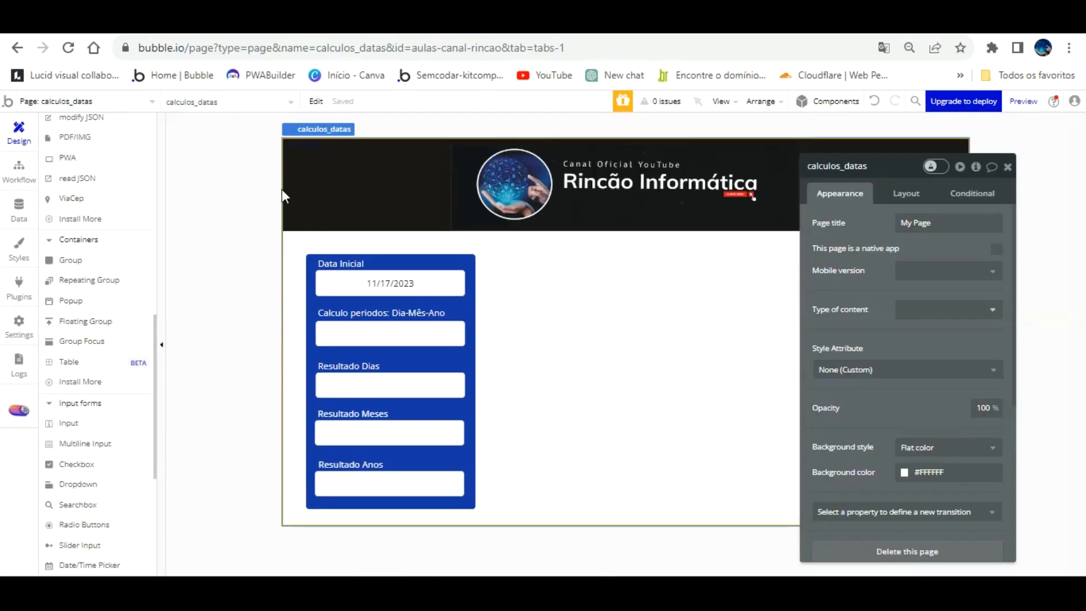
pyautogui.click(411, 334)
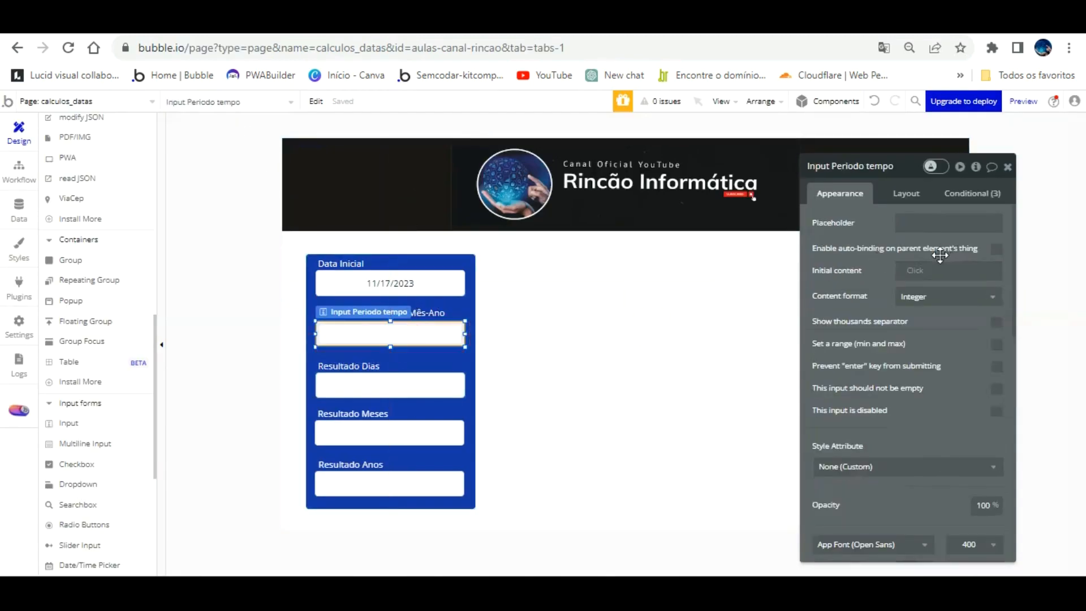
pyautogui.scroll(-4, 935, 307)
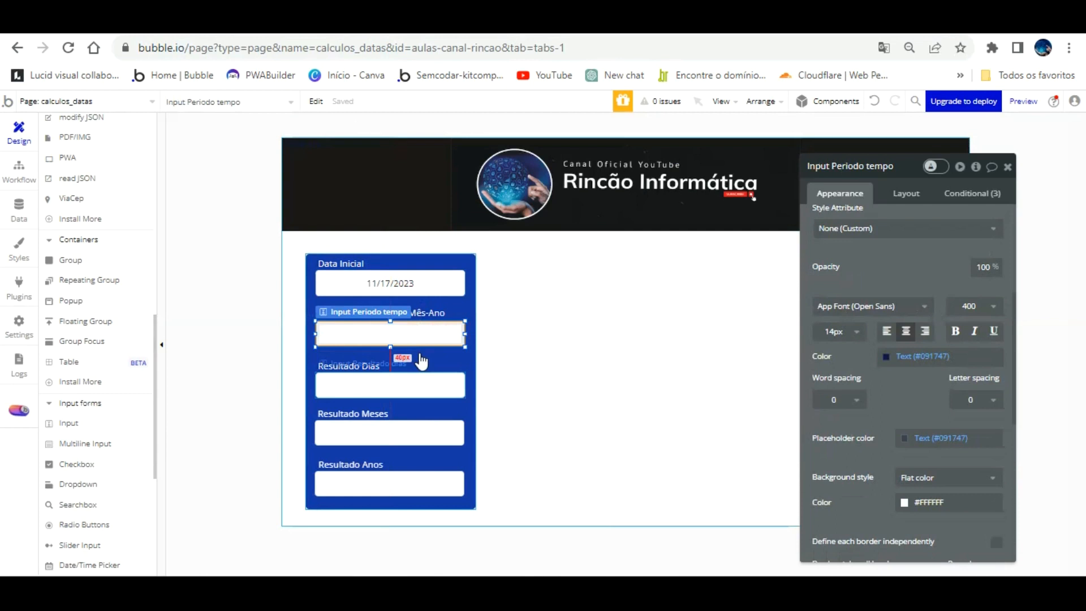
# Copy the initial content expression of Input Resultado dias into the initial content of Input Resultado Meses
pyautogui.click(415, 385)
pyautogui.scroll(4, 928, 283)
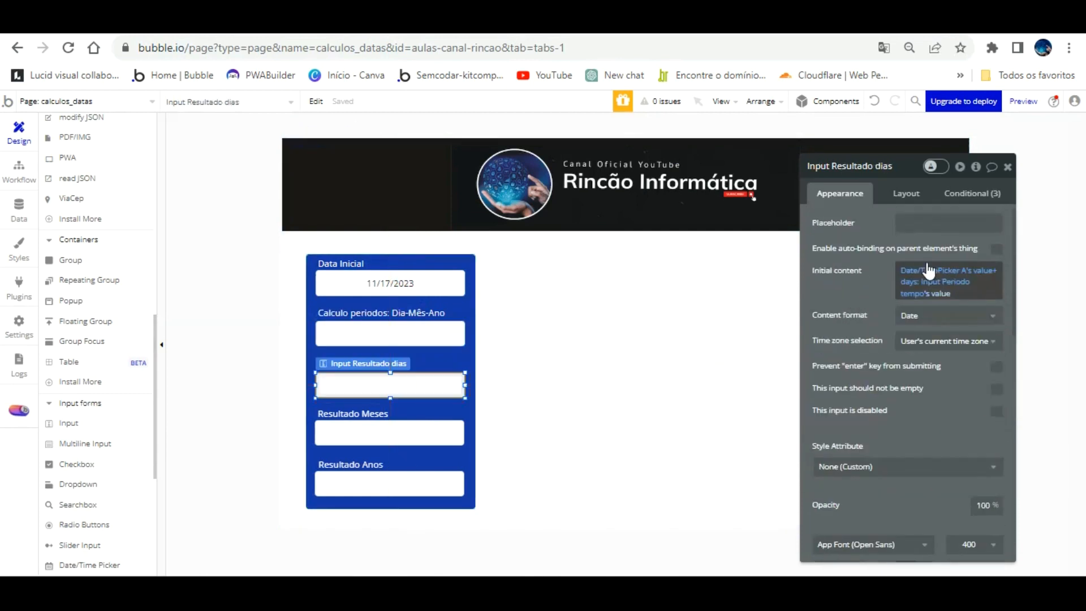
pyautogui.rightClick(928, 271)
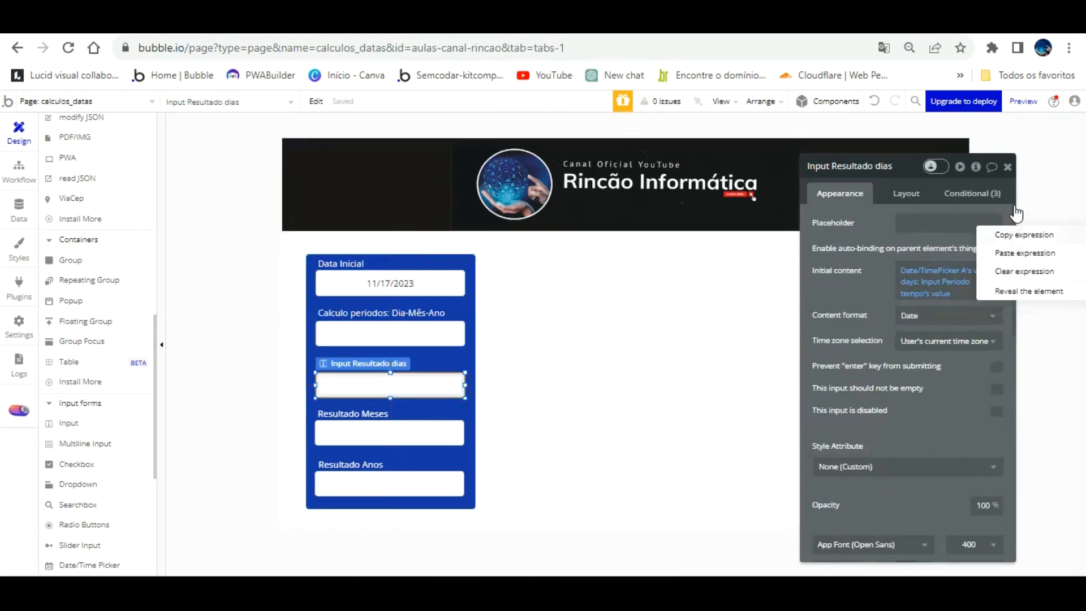
pyautogui.click(983, 237)
pyautogui.click(396, 433)
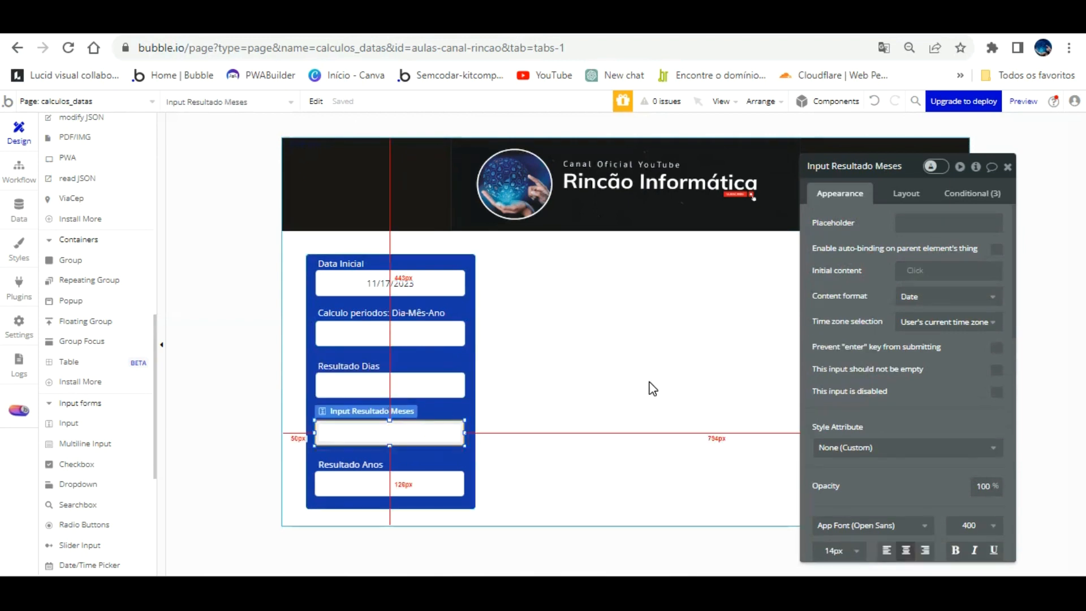
pyautogui.rightClick(922, 224)
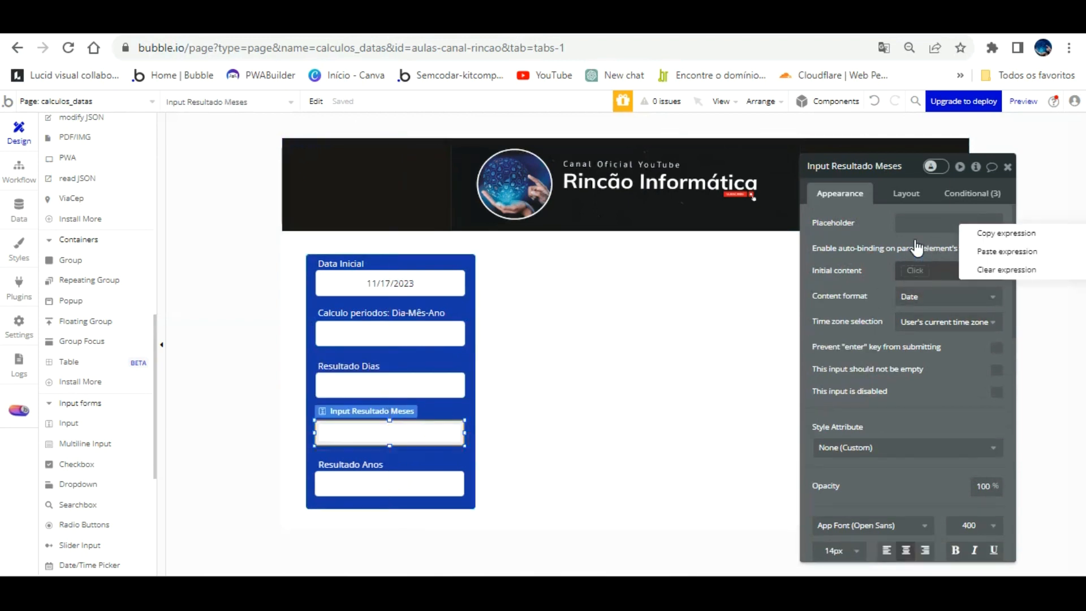
pyautogui.click(987, 249)
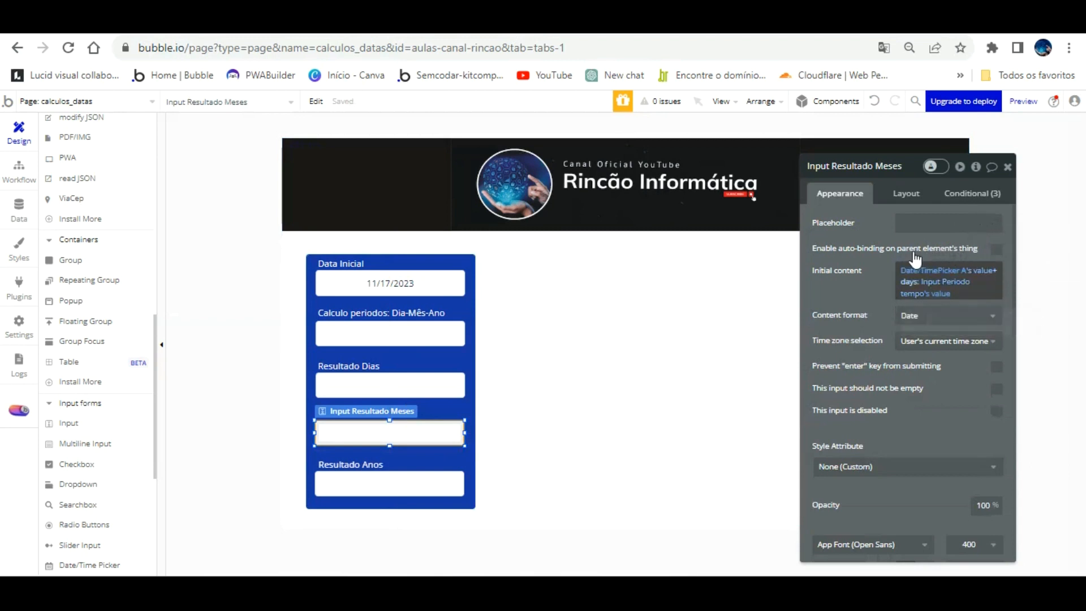
# Change the operator in Input Resultado Meses's initial content expression to + months
pyautogui.click(914, 282)
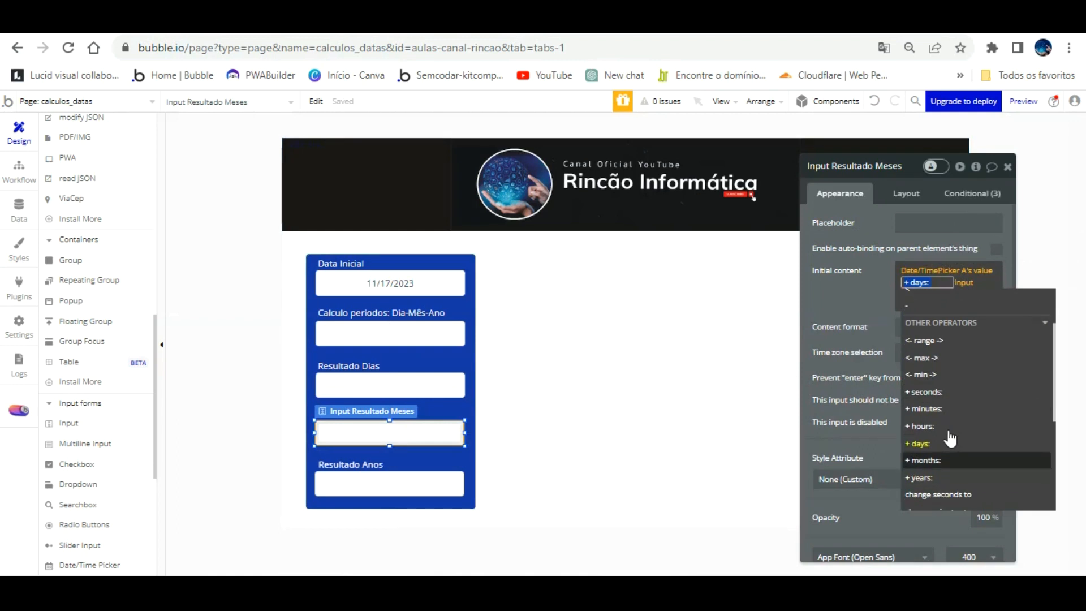
pyautogui.click(951, 459)
pyautogui.click(871, 256)
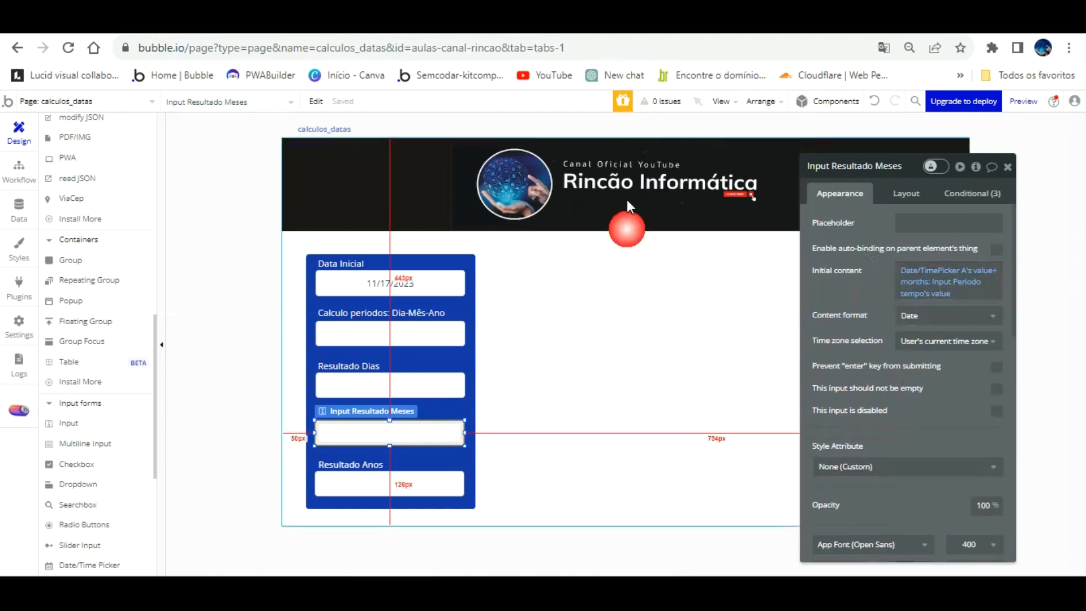
# Reload the page preview and test a period of 12, checking the dates in Resultado Dias and Resultado Meses
pyautogui.click(306, 22)
pyautogui.press('F5')
pyautogui.click(222, 333)
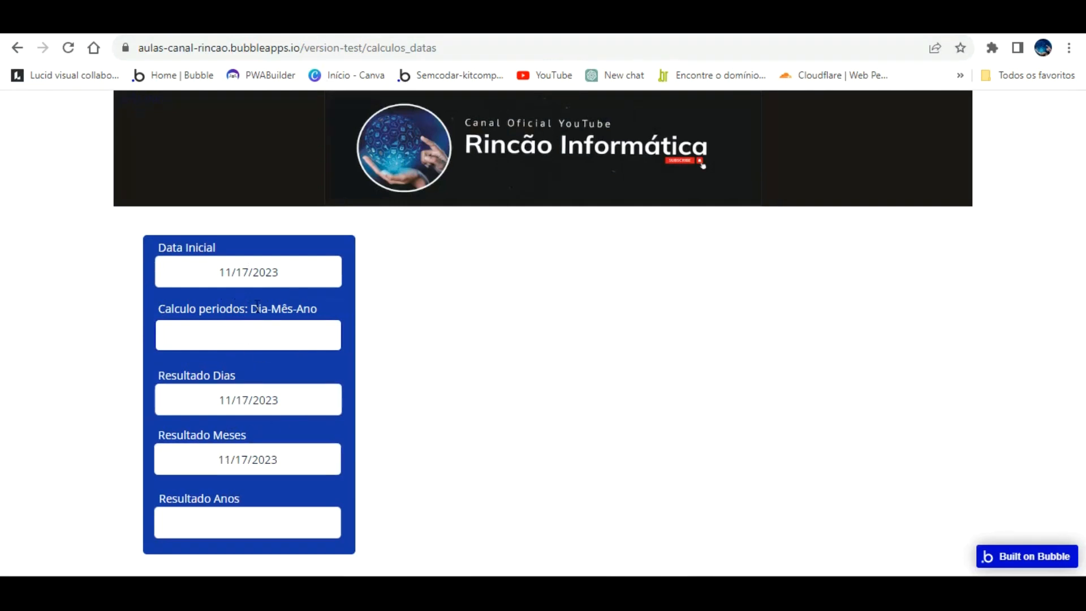
pyautogui.click(266, 364)
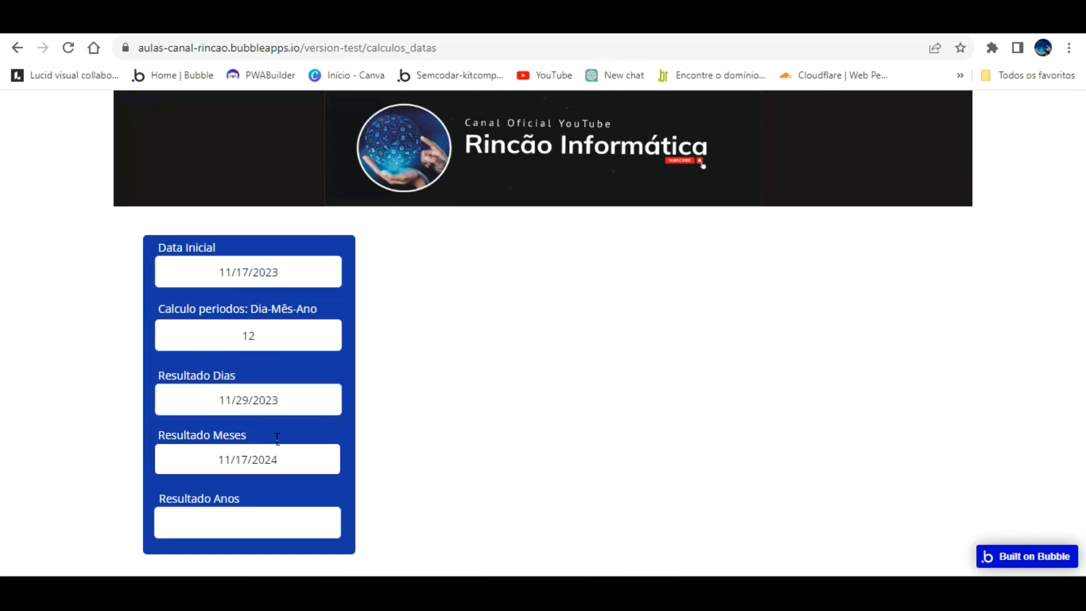
pyautogui.click(263, 481)
pyautogui.click(259, 518)
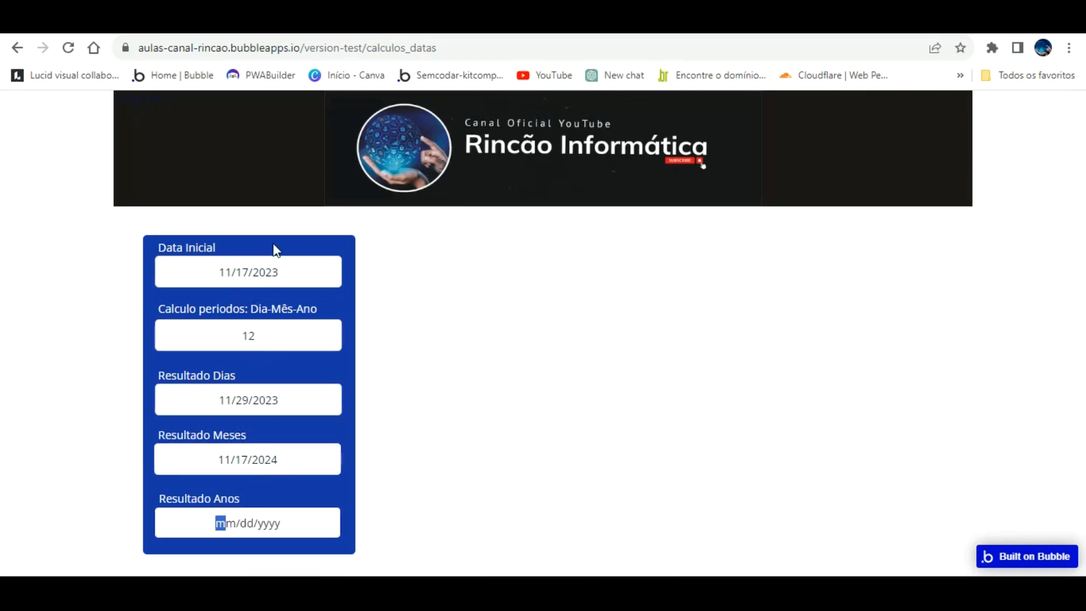
# Back in the editor, paste the copied expression into Input Resultado Anos's initial content and change its operator to + years
pyautogui.hotkey('ctrl', 'shift', 'Tab')
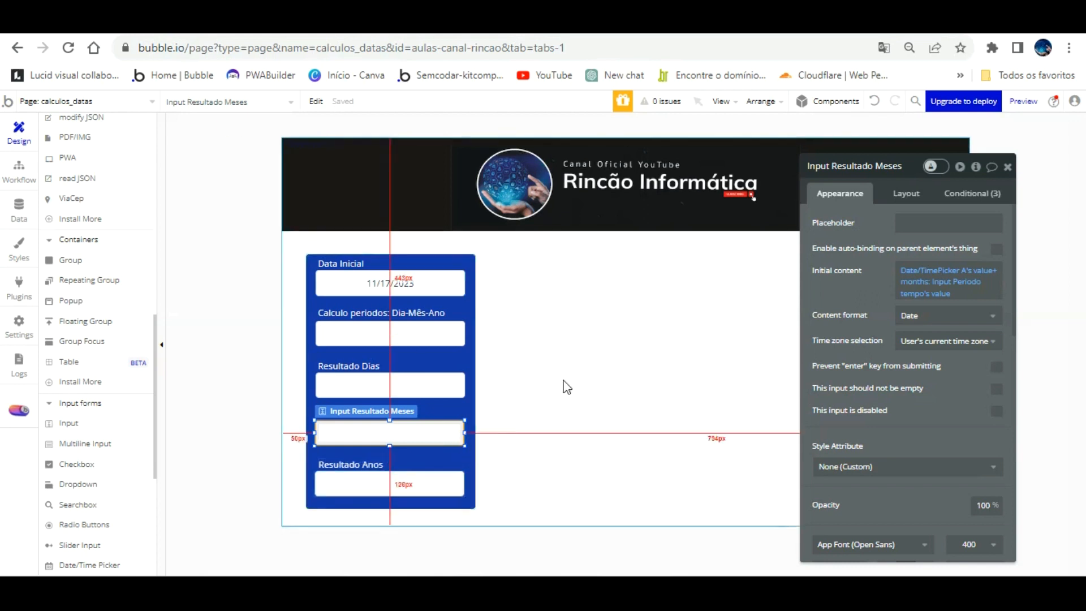
pyautogui.click(435, 482)
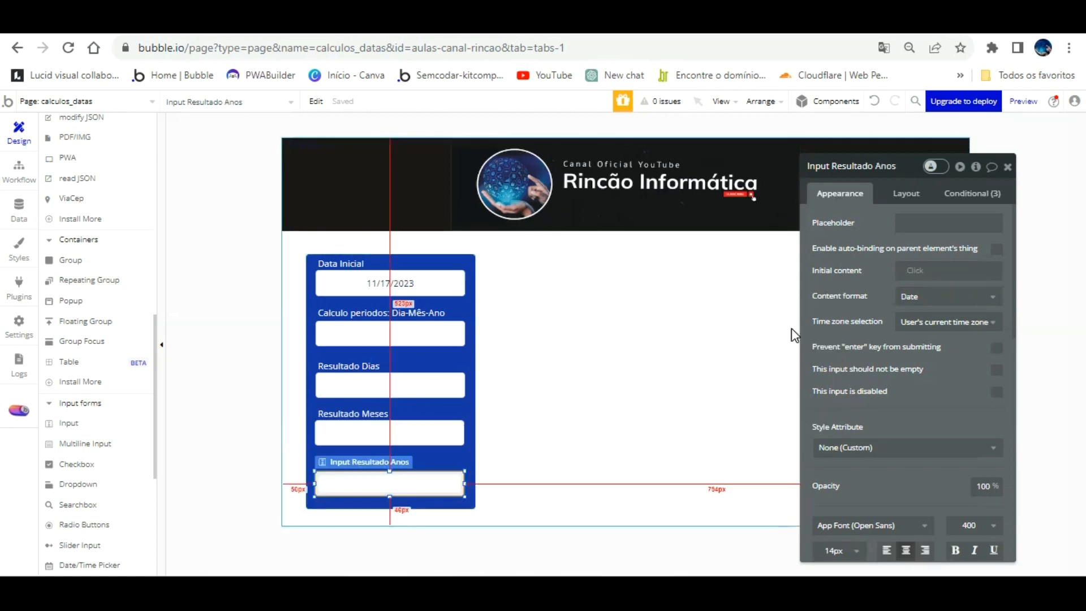
pyautogui.rightClick(920, 267)
pyautogui.click(987, 240)
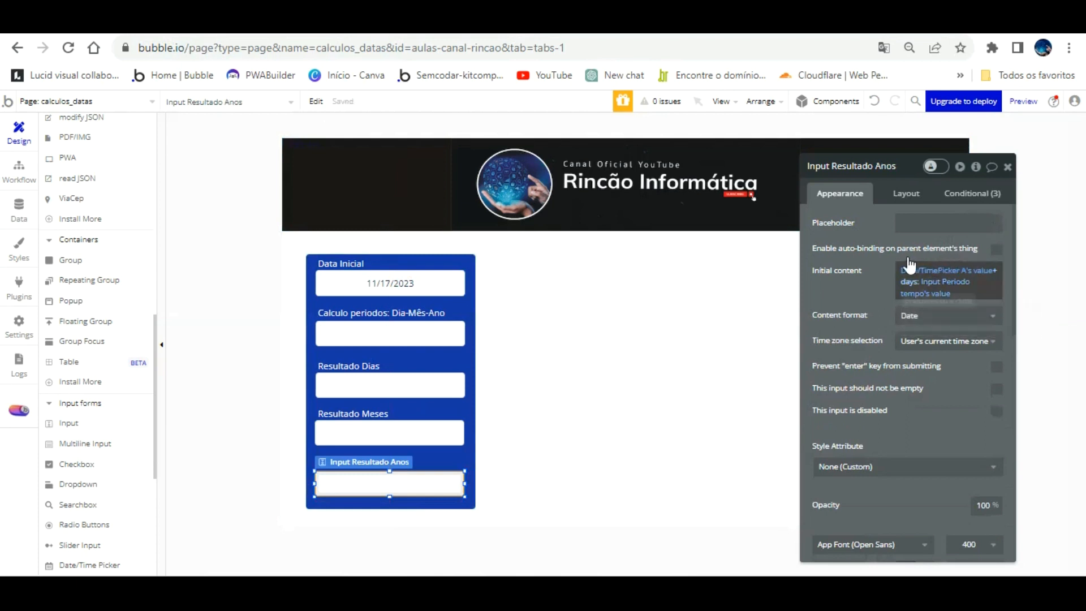
pyautogui.click(919, 274)
pyautogui.scroll(-3, 952, 375)
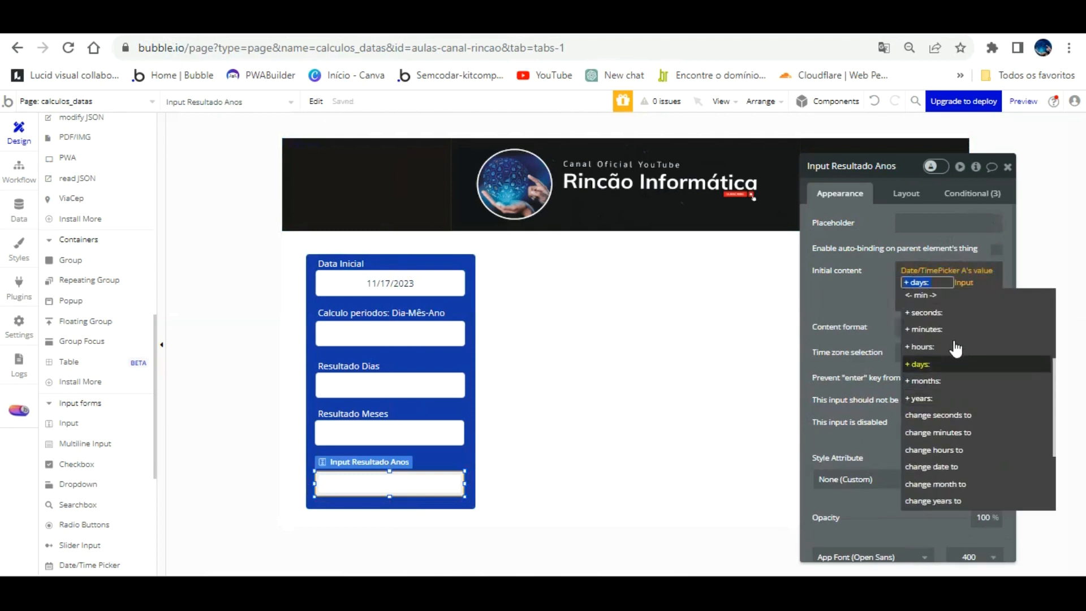
pyautogui.click(950, 399)
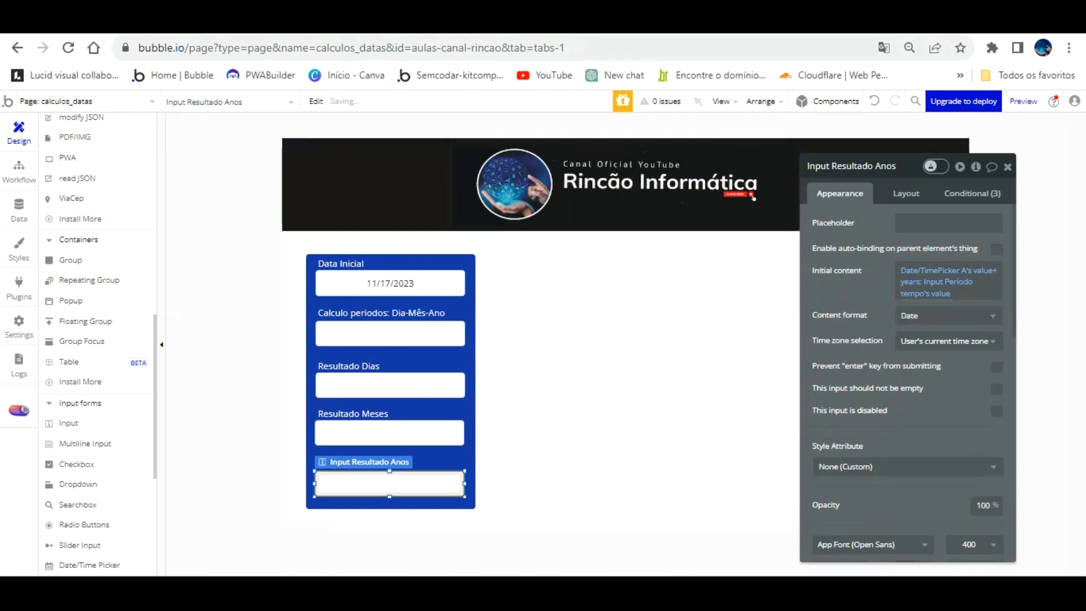
# Reload the preview and test a period of 5, checking the dates in all three result fields
pyautogui.click(326, 24)
pyautogui.press('F5')
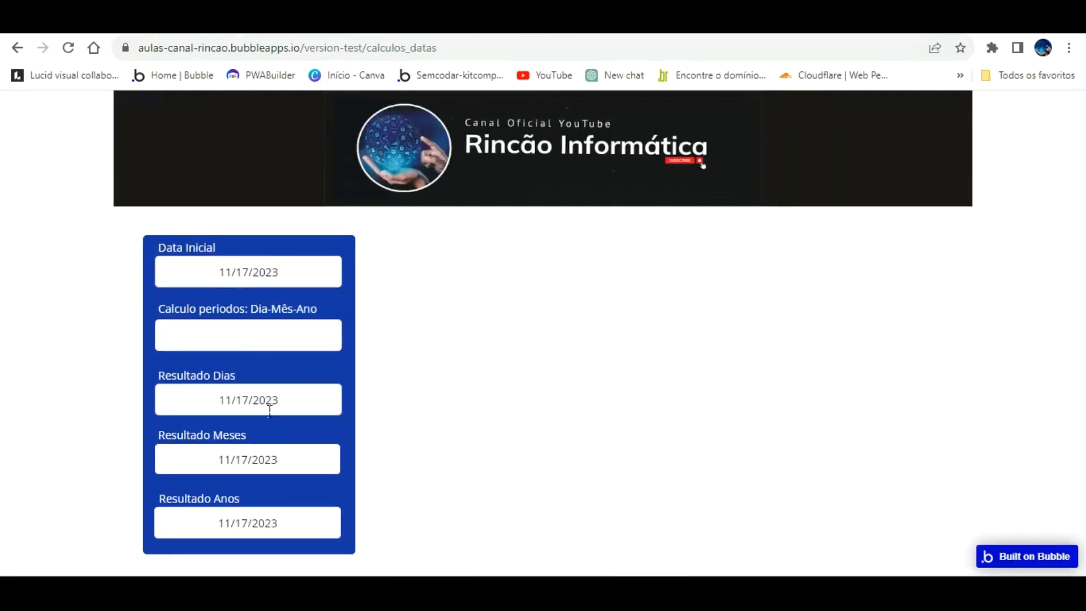
pyautogui.click(276, 333)
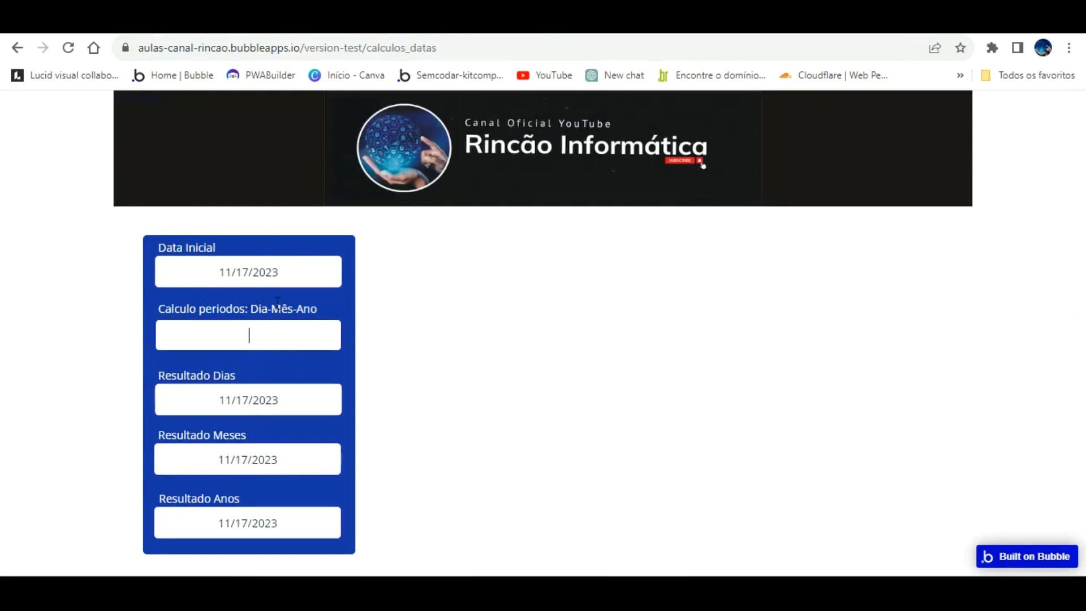
pyautogui.write('5')
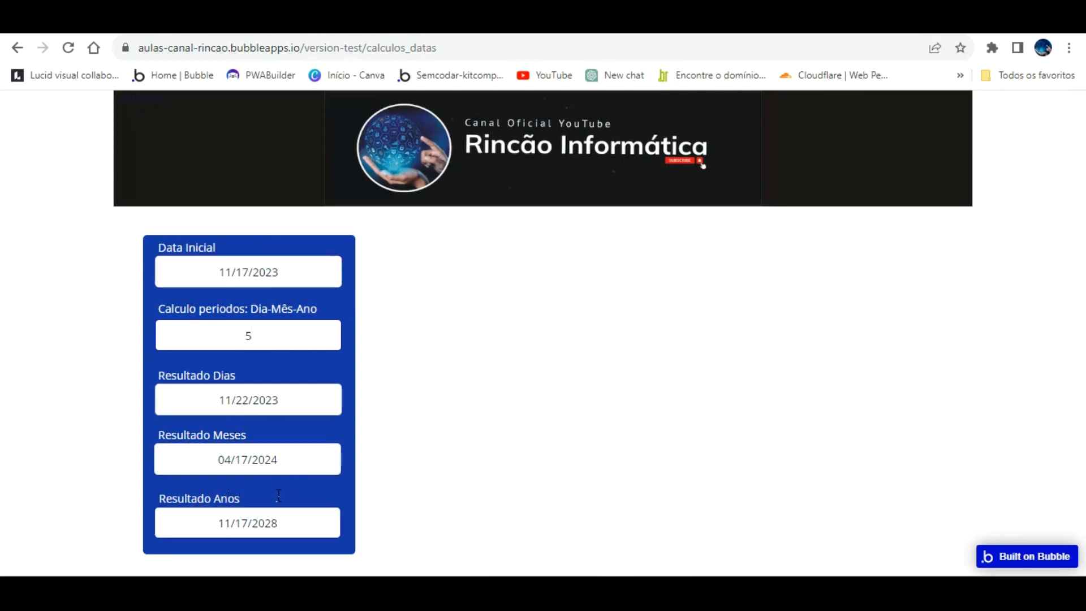
pyautogui.click(385, 315)
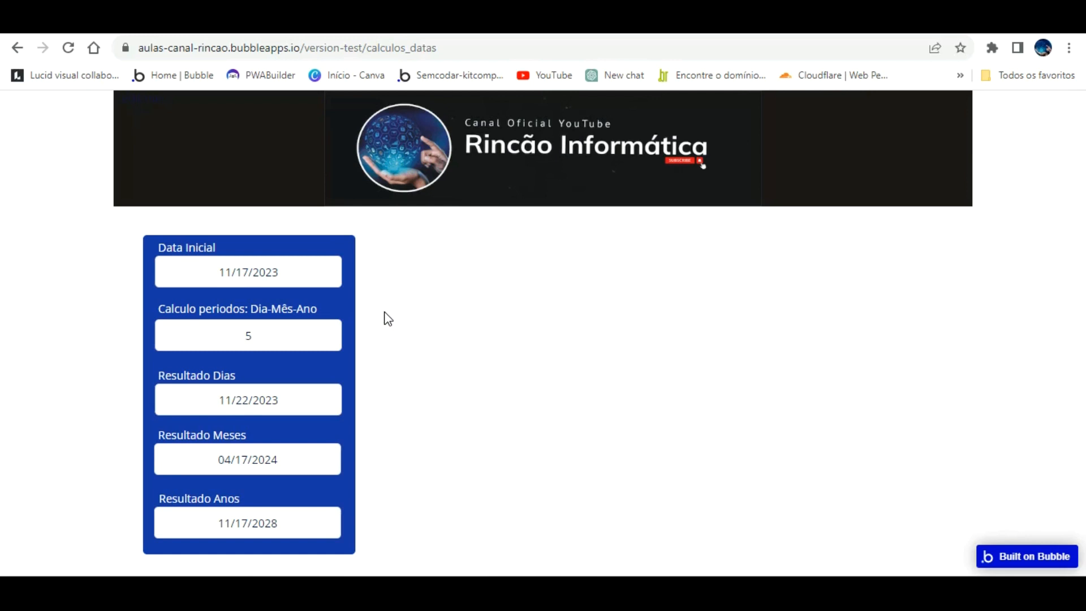
# Return to the editor and place a duplicate of Group Calculo datas to its right, aligned with the original's upper edge
pyautogui.click(184, 21)
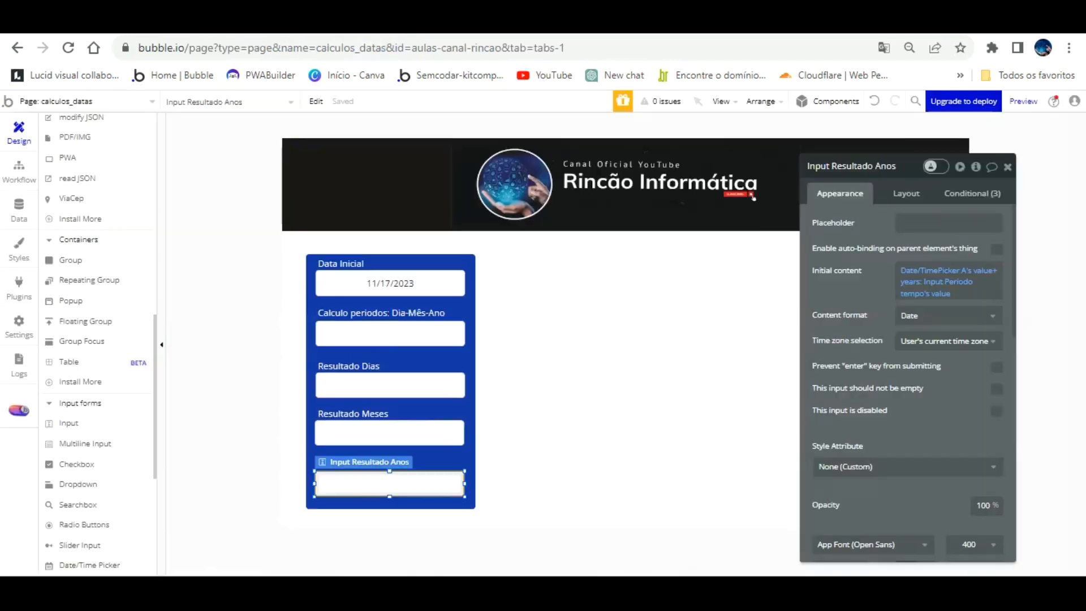
pyautogui.moveTo(873, 204); pyautogui.dragTo(926, 187)
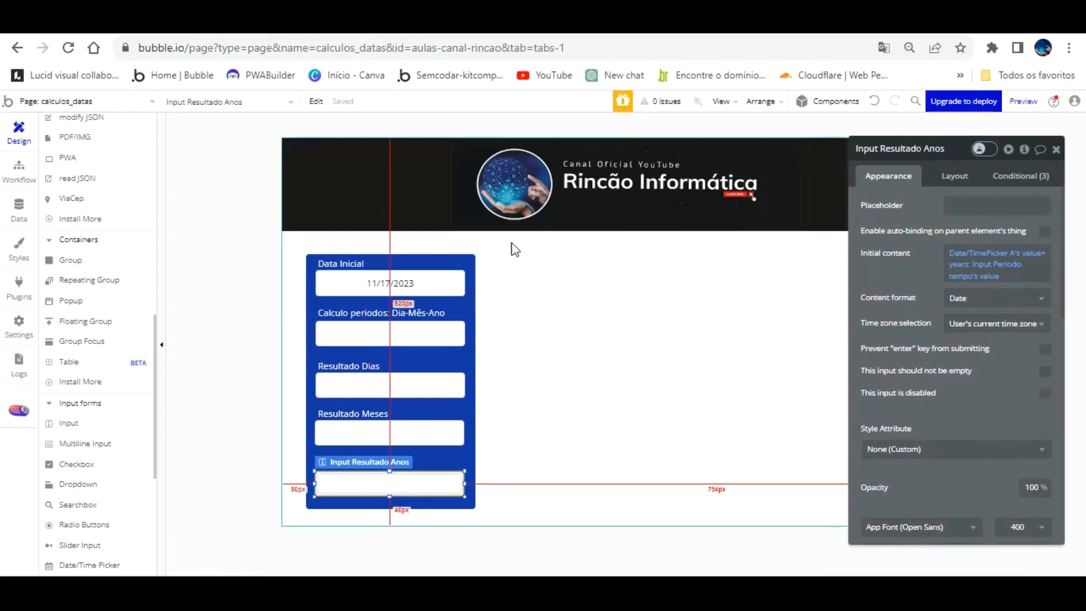
pyautogui.click(473, 305)
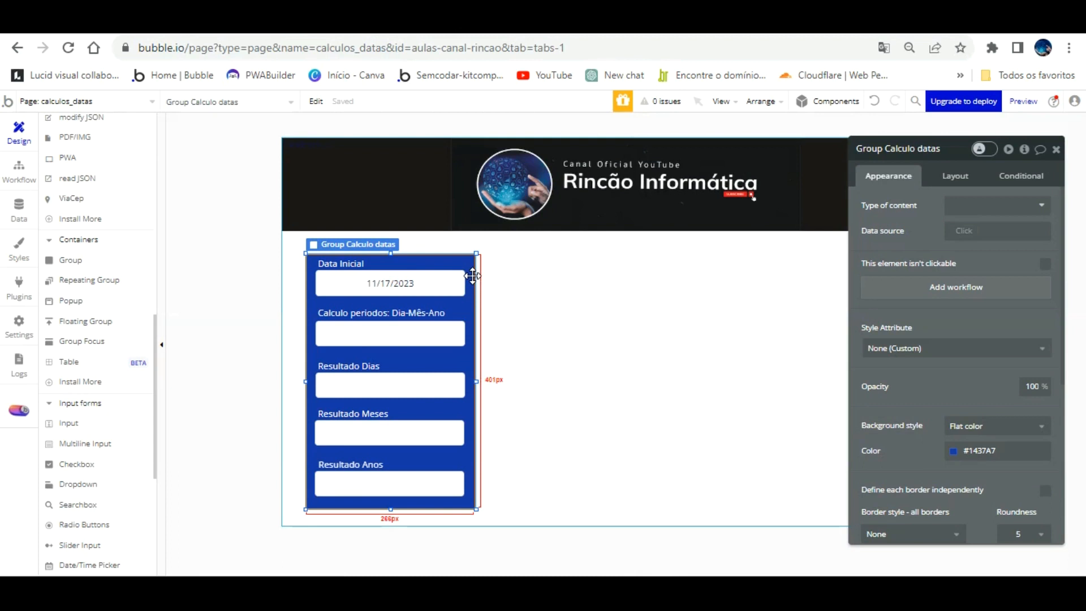
pyautogui.moveTo(473, 276); pyautogui.dragTo(669, 270)
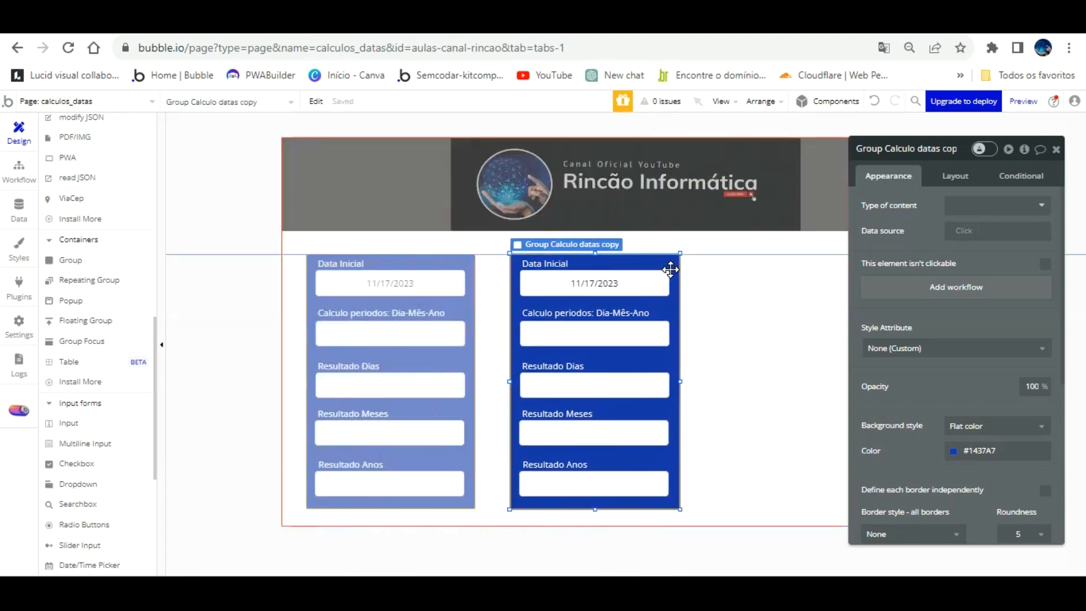
# Set the duplicated group's background to the red Destructive color variable and rename the group as Group Calculo horas
pyautogui.click(959, 447)
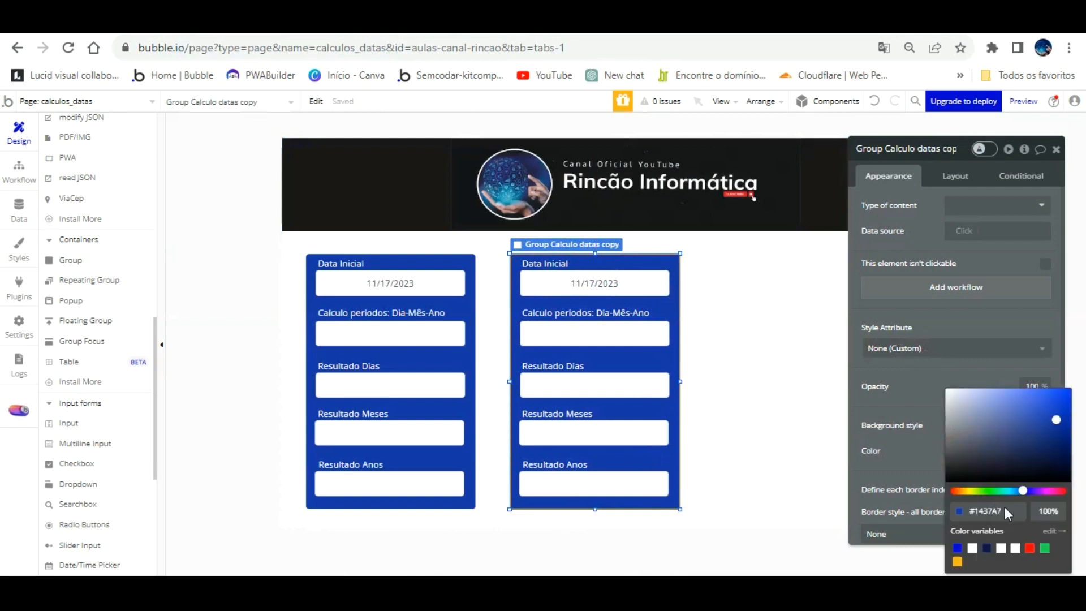
pyautogui.click(921, 470)
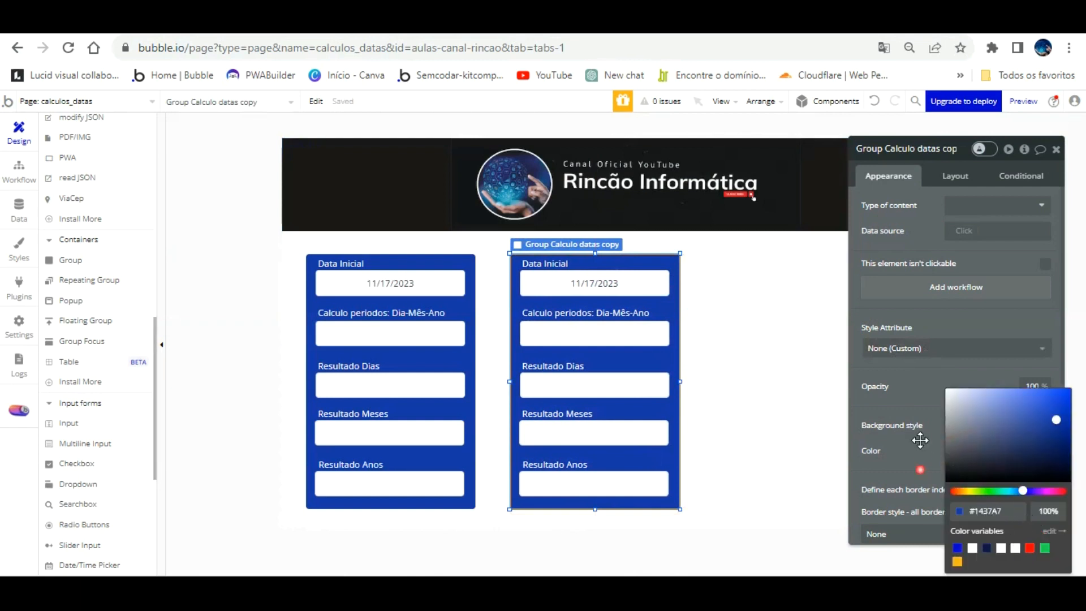
pyautogui.moveTo(920, 440); pyautogui.dragTo(845, 404)
pyautogui.click(895, 419)
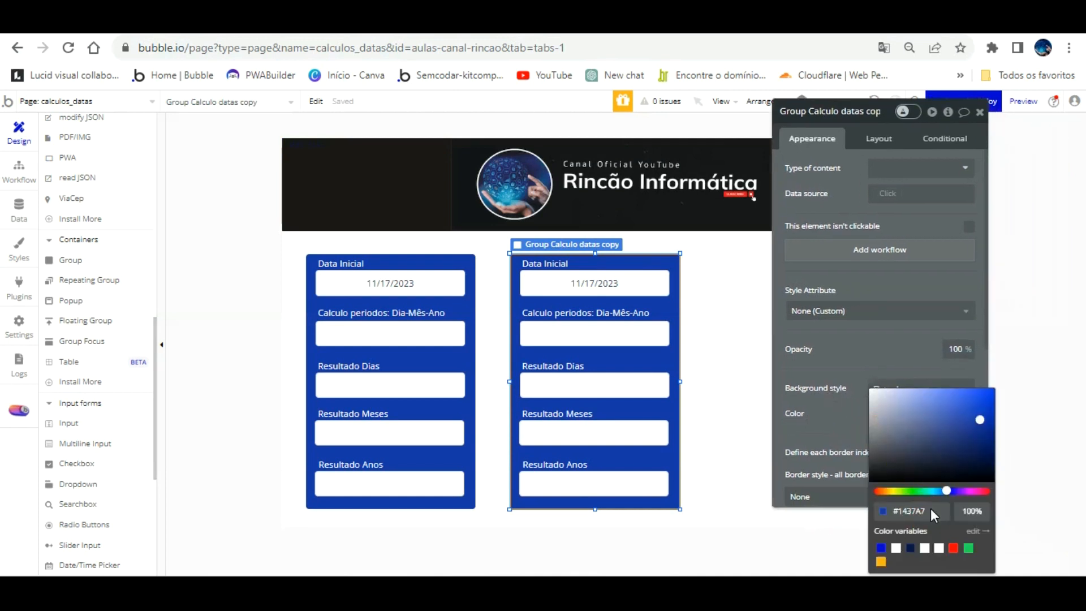
pyautogui.click(953, 547)
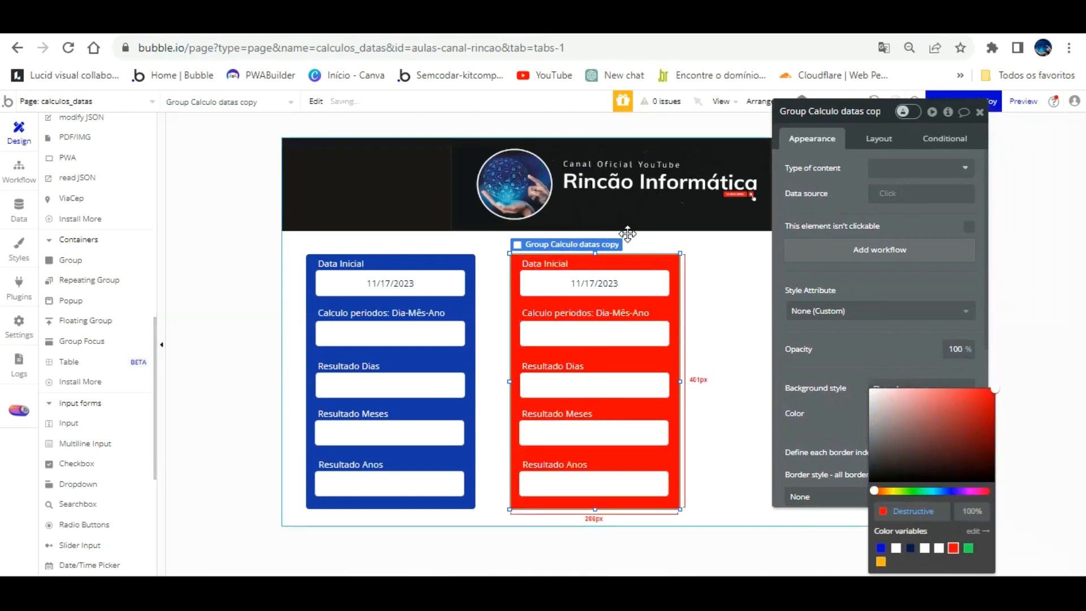
pyautogui.click(854, 110)
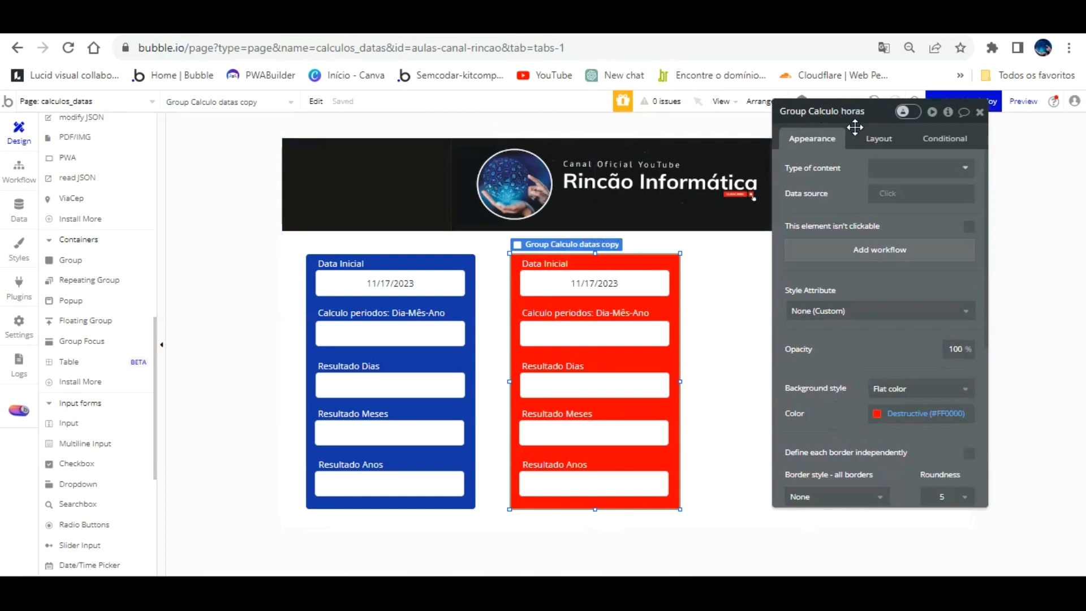
pyautogui.click(779, 227)
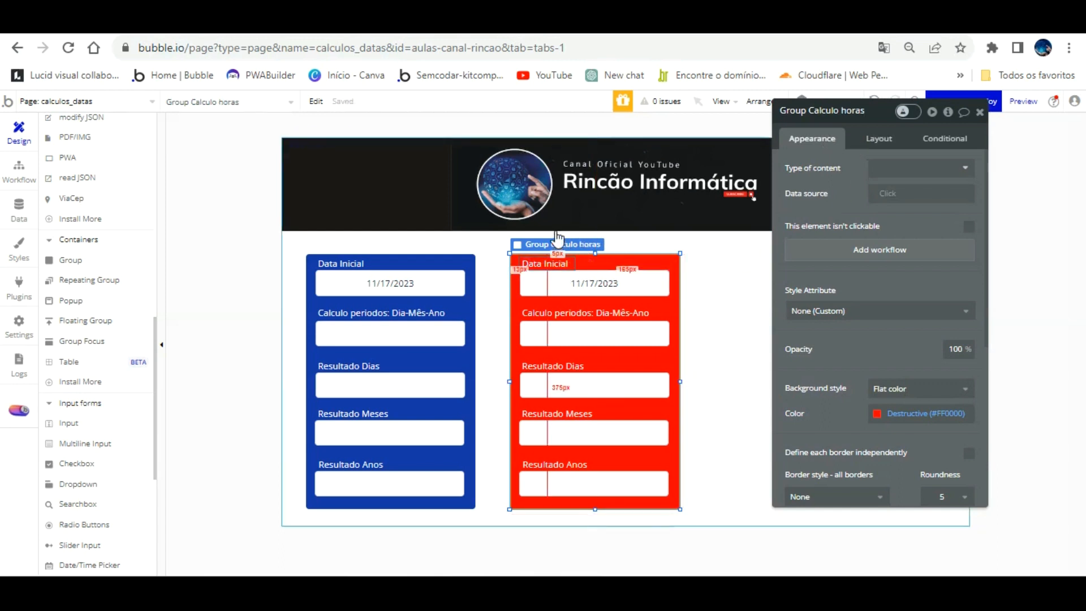
# Widen the Data Inicial label in the red group slightly and change its text to Hora Inicial
pyautogui.click(551, 262)
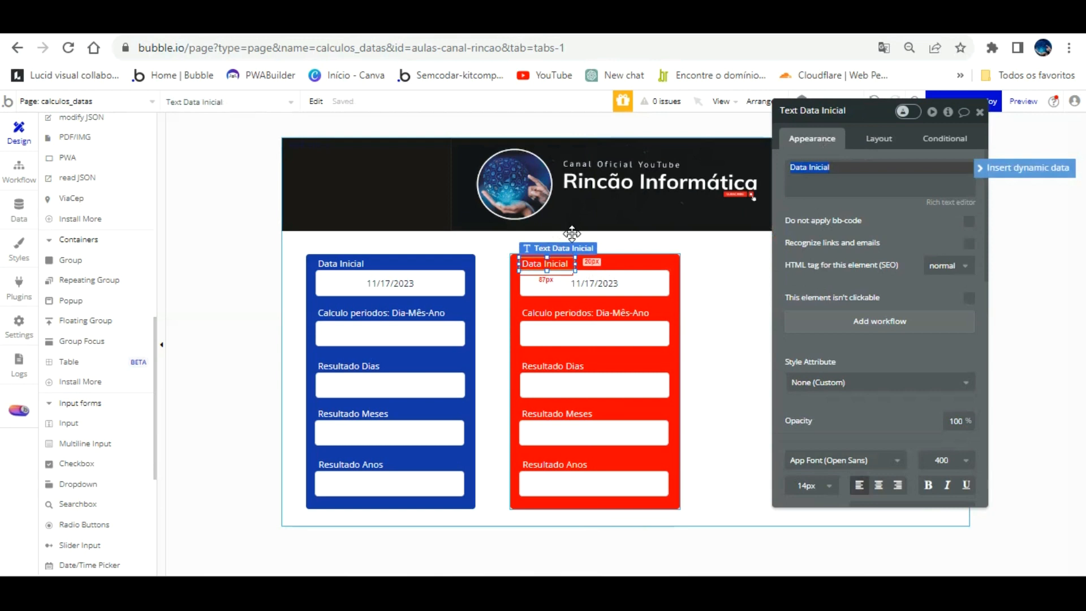
pyautogui.moveTo(576, 264); pyautogui.dragTo(593, 264)
pyautogui.click(820, 195)
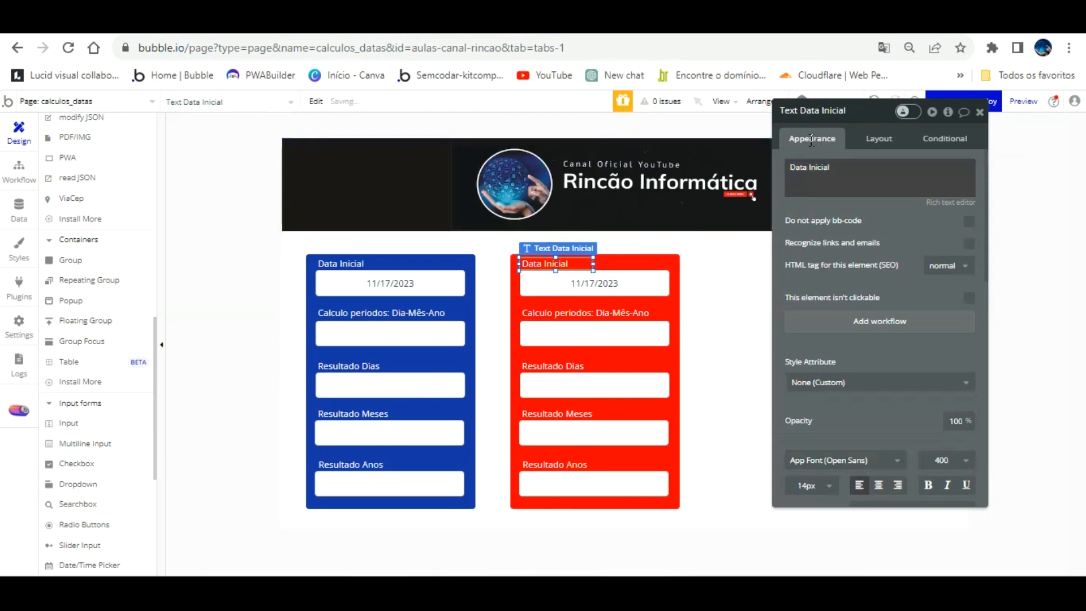
pyautogui.tripleClick(806, 167)
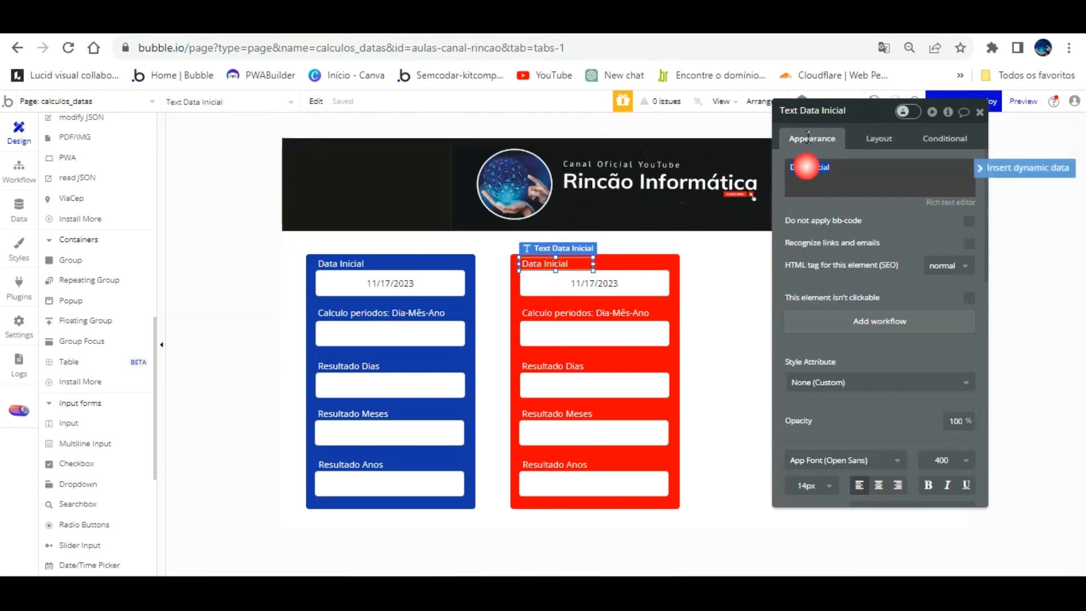
pyautogui.click(807, 181)
pyautogui.press('BackSpace')
pyautogui.press('BackSpace')
pyautogui.press('BackSpace')
pyautogui.press('BackSpace')
pyautogui.press('BackSpace')
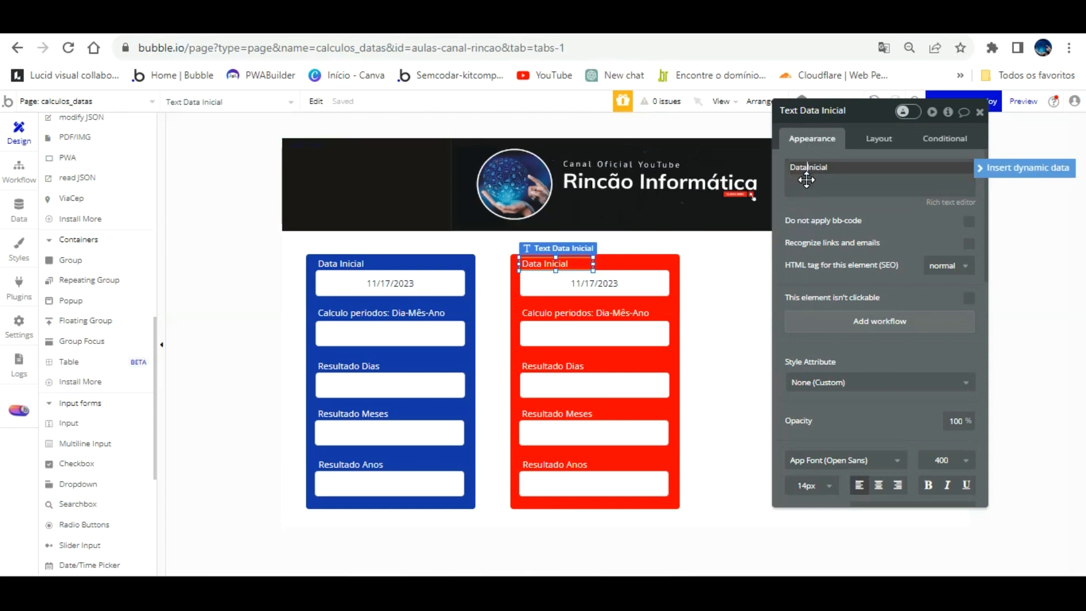
pyautogui.write('Hora')
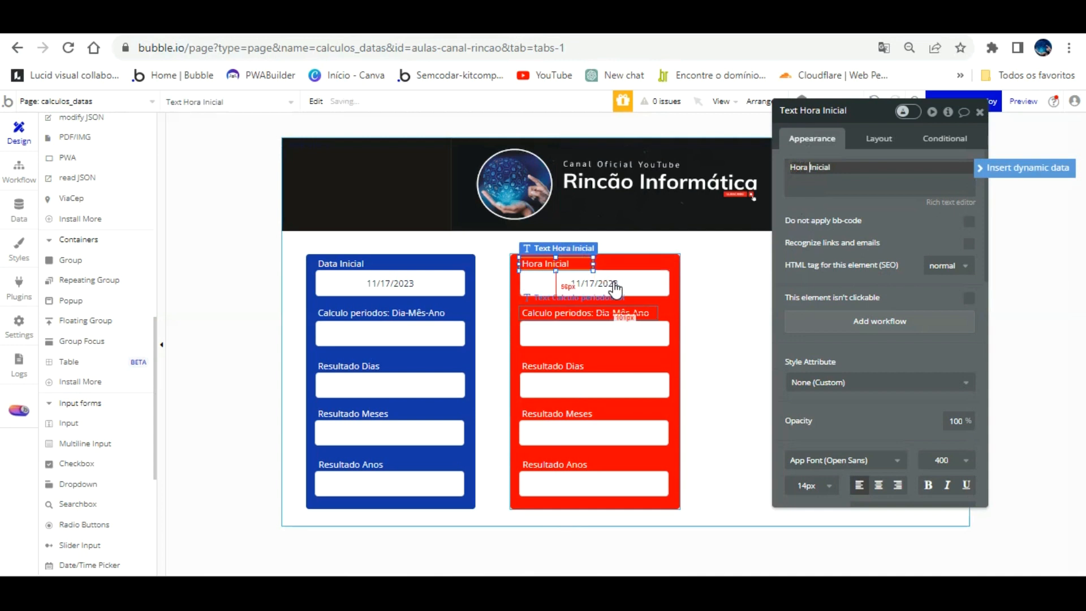
# Change the text of the red group's Calculo periodos: Dia-Mês-Ano label to Calculo periodos horas
pyautogui.click(588, 313)
pyautogui.tripleClick(861, 170)
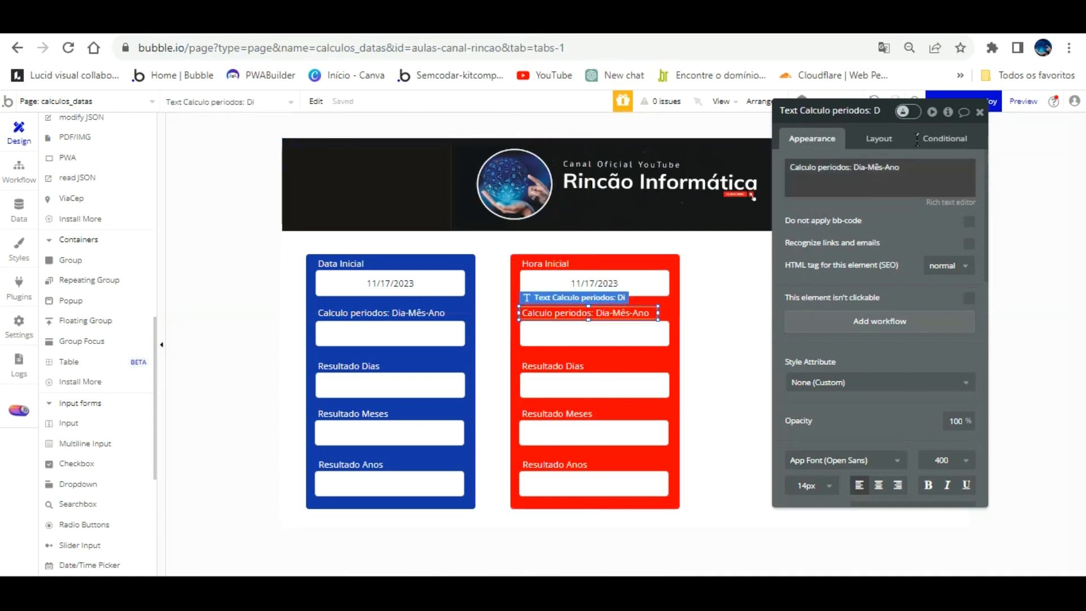
pyautogui.press('Right')
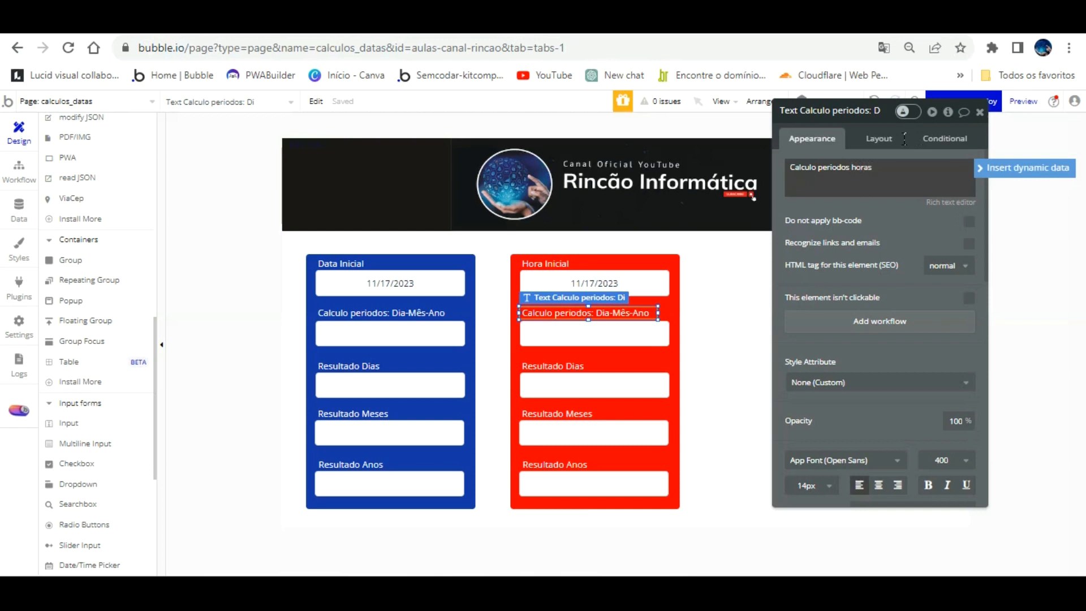
pyautogui.click(904, 139)
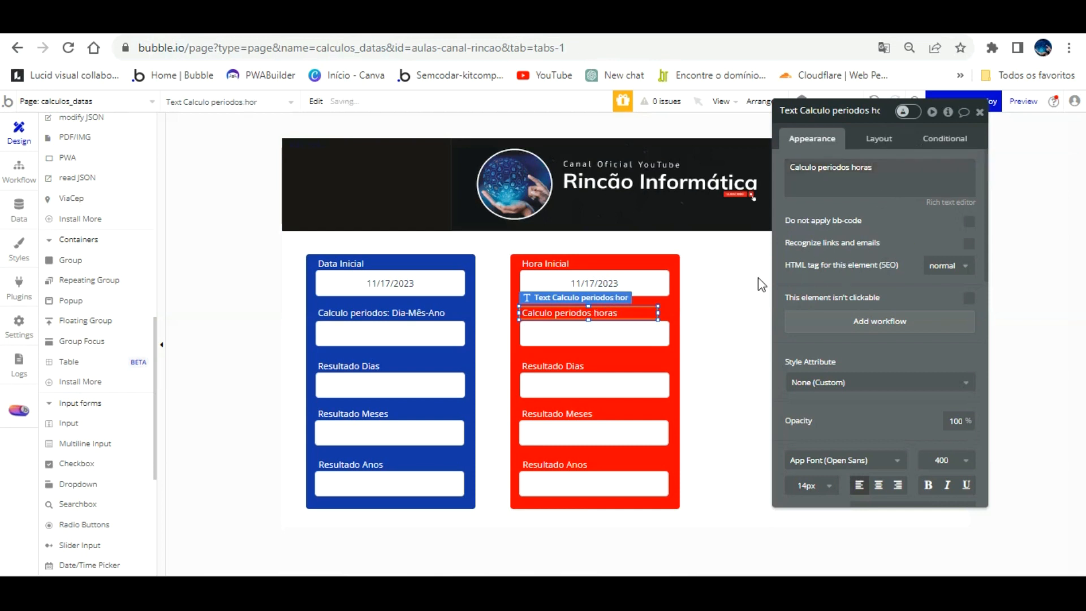
# Set the input type of the Hora Inicial date picker in the red group to Date & Time
pyautogui.click(578, 337)
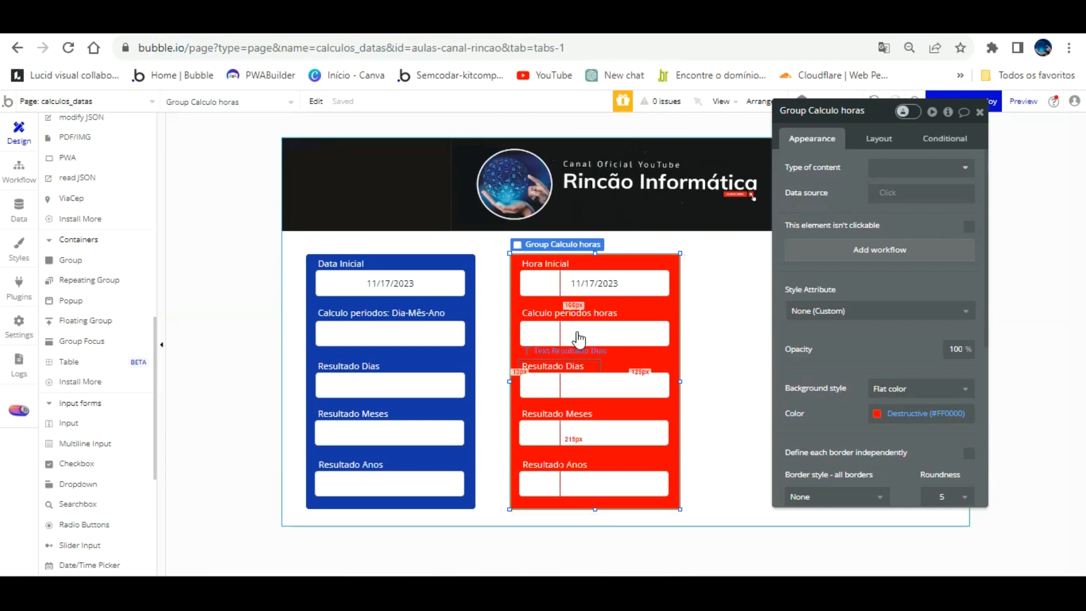
pyautogui.click(618, 279)
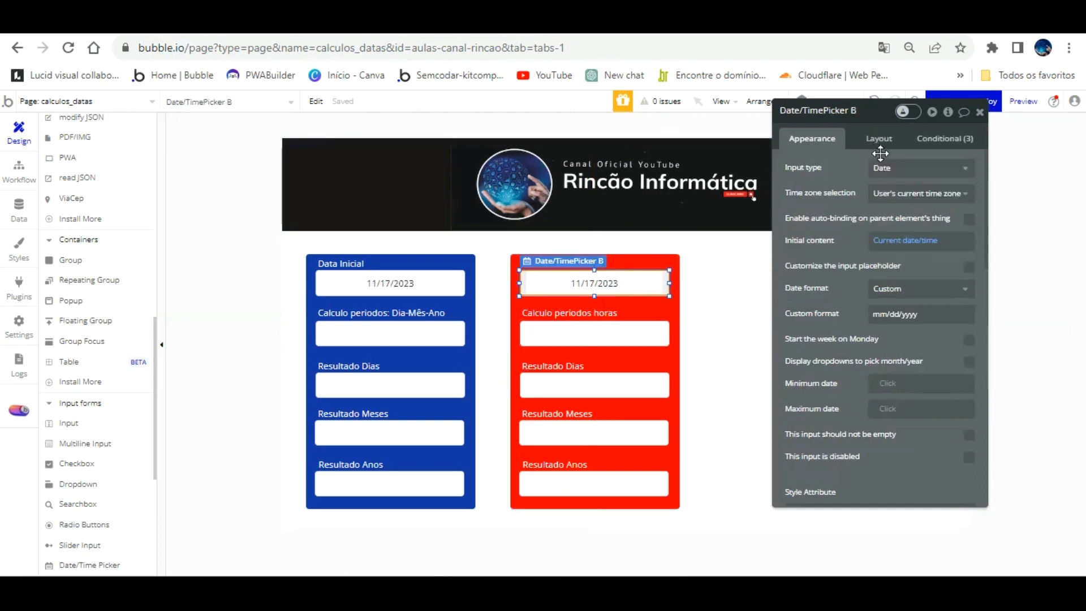
pyautogui.click(902, 166)
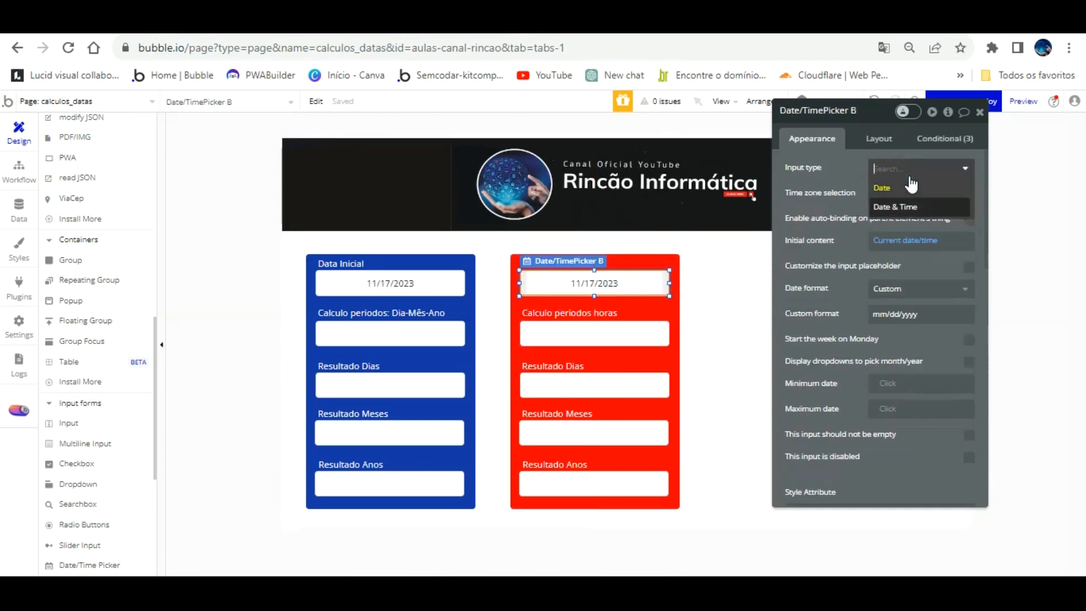
pyautogui.click(905, 206)
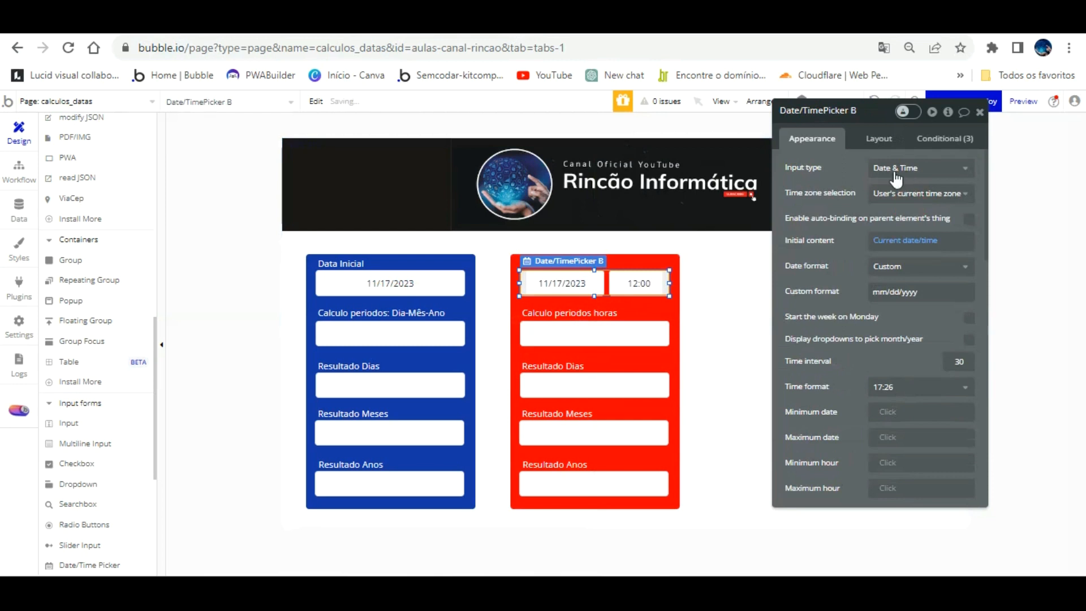
pyautogui.click(721, 264)
pyautogui.click(657, 280)
# Set the Hora Inicial picker's time interval to 1 and check its selectable times in the reloaded preview
pyautogui.click(330, 21)
pyautogui.press('F5')
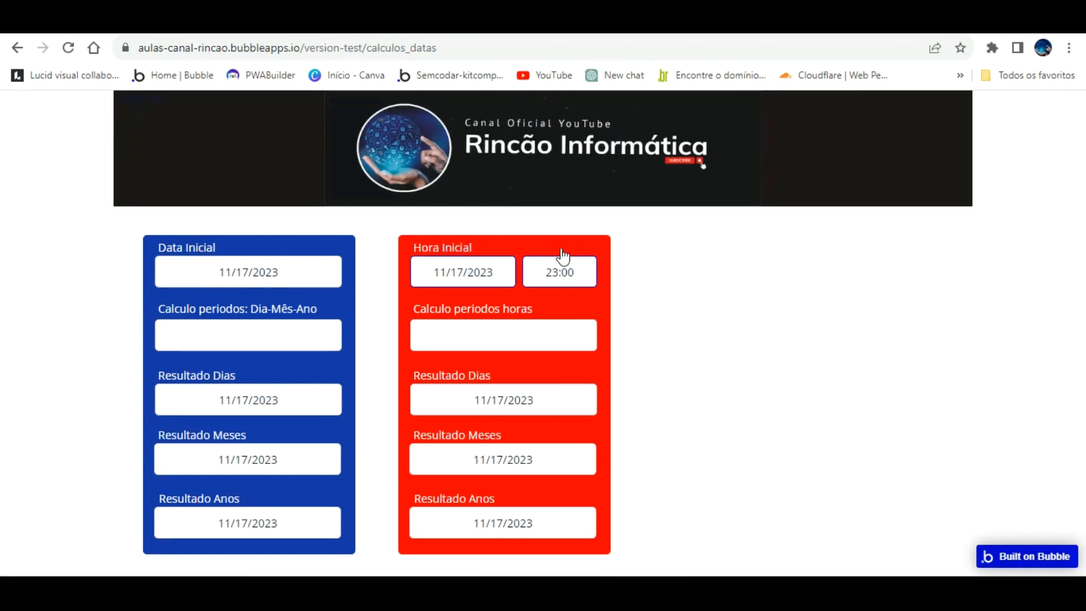
pyautogui.click(582, 261)
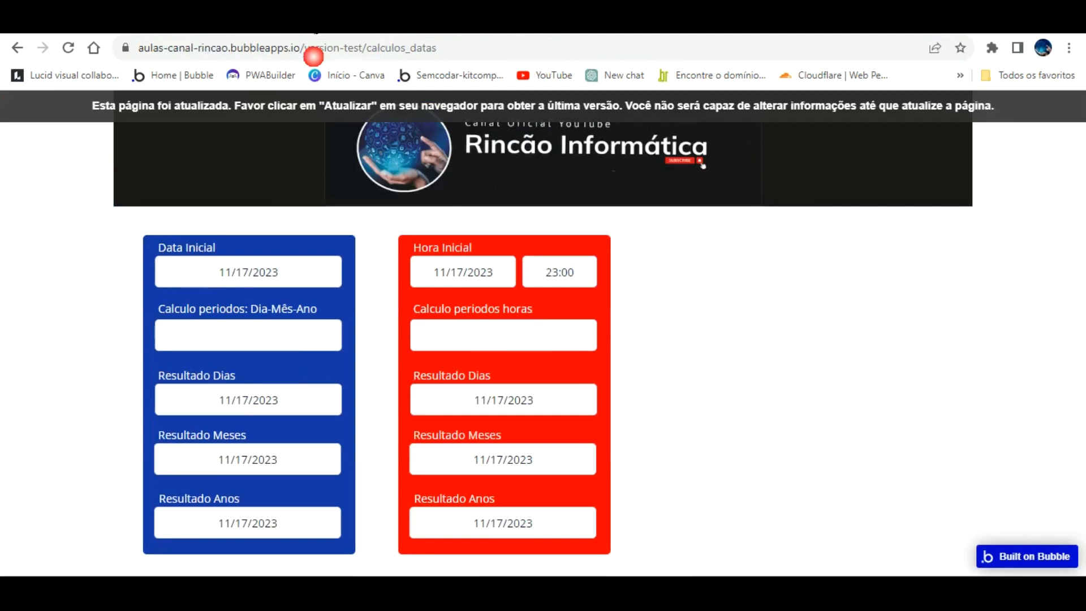
pyautogui.press('F5')
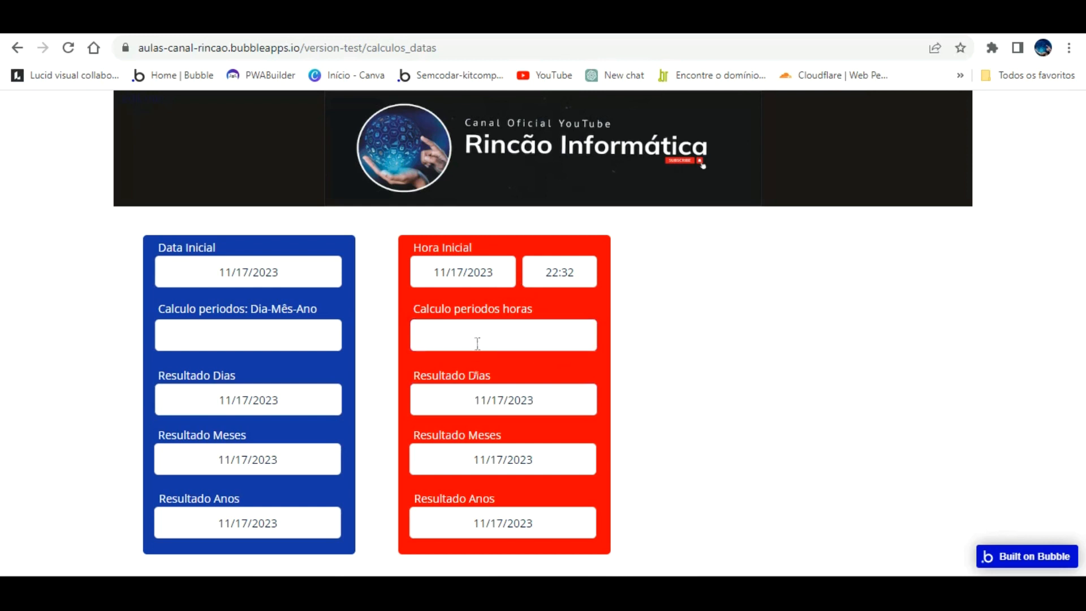
# Return to the editor and change the red group's Resultado Dias and Resultado Meses labels to Resultado Horas and Resultado Minutos
pyautogui.click(385, 20)
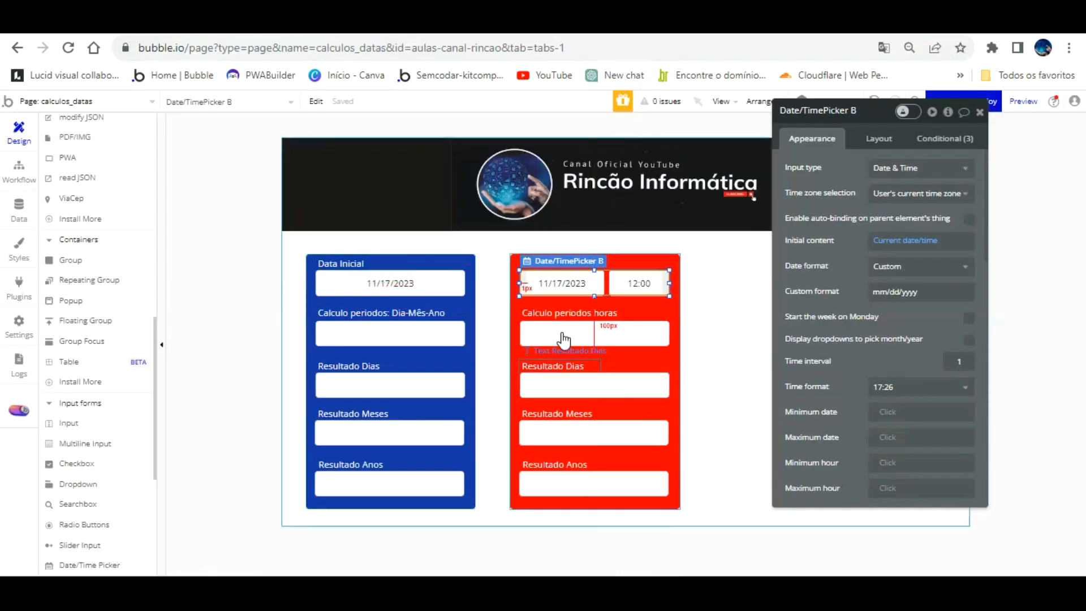
pyautogui.click(561, 362)
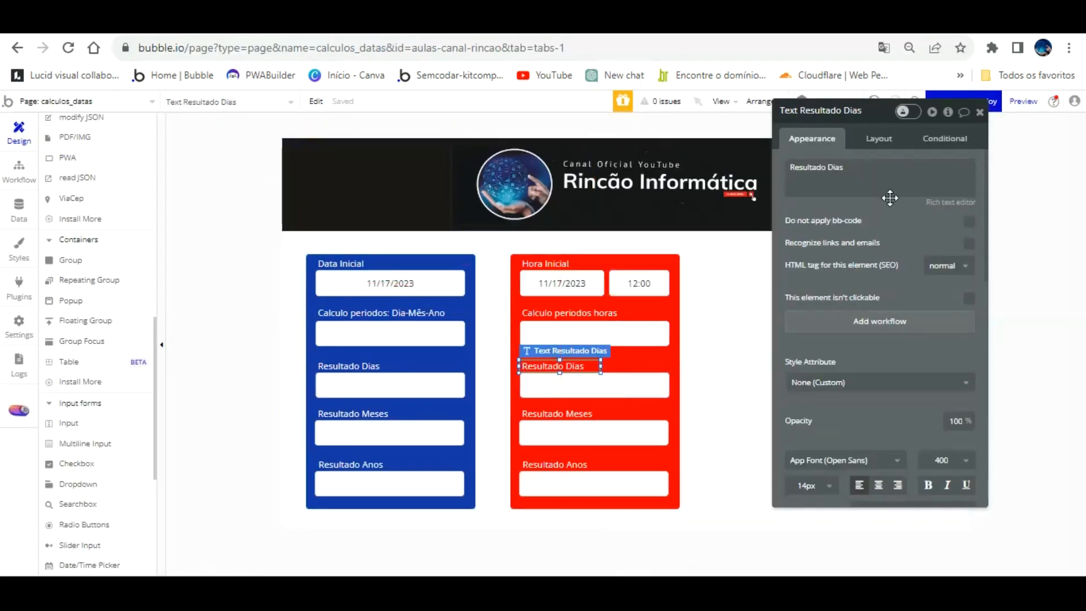
pyautogui.moveTo(860, 173); pyautogui.dragTo(862, 144)
pyautogui.click(849, 168)
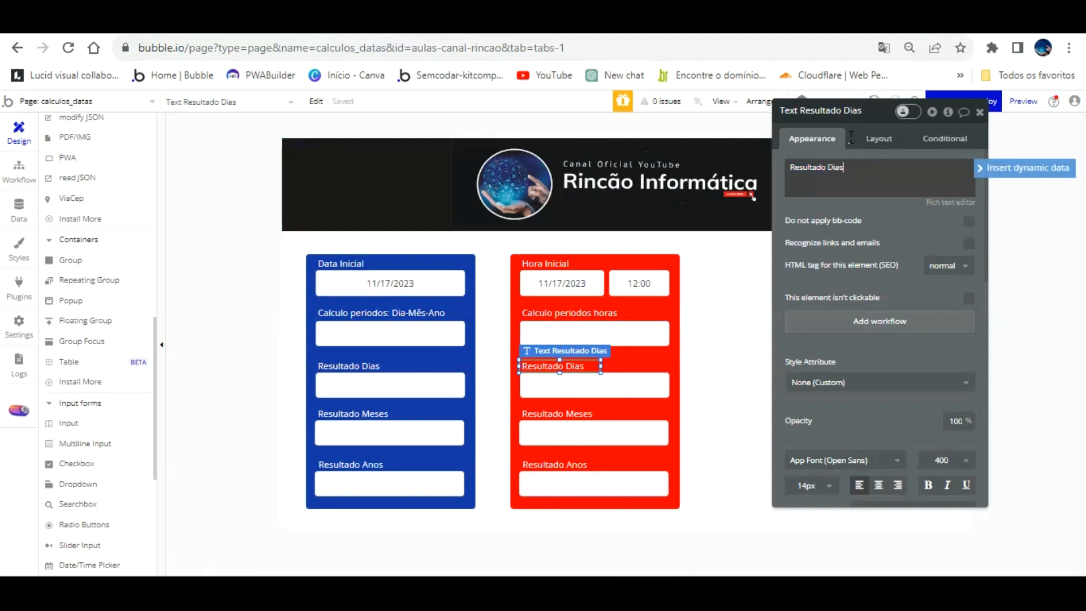
pyautogui.press('BackSpace')
pyautogui.press('BackSpace')
pyautogui.write('Hor')
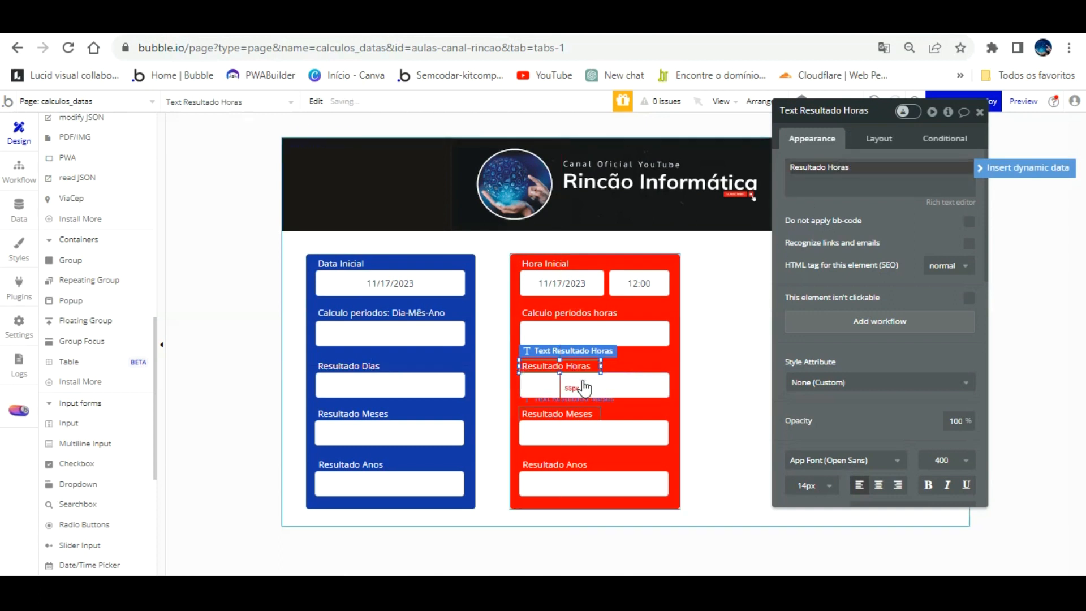
pyautogui.click(557, 413)
pyautogui.click(862, 172)
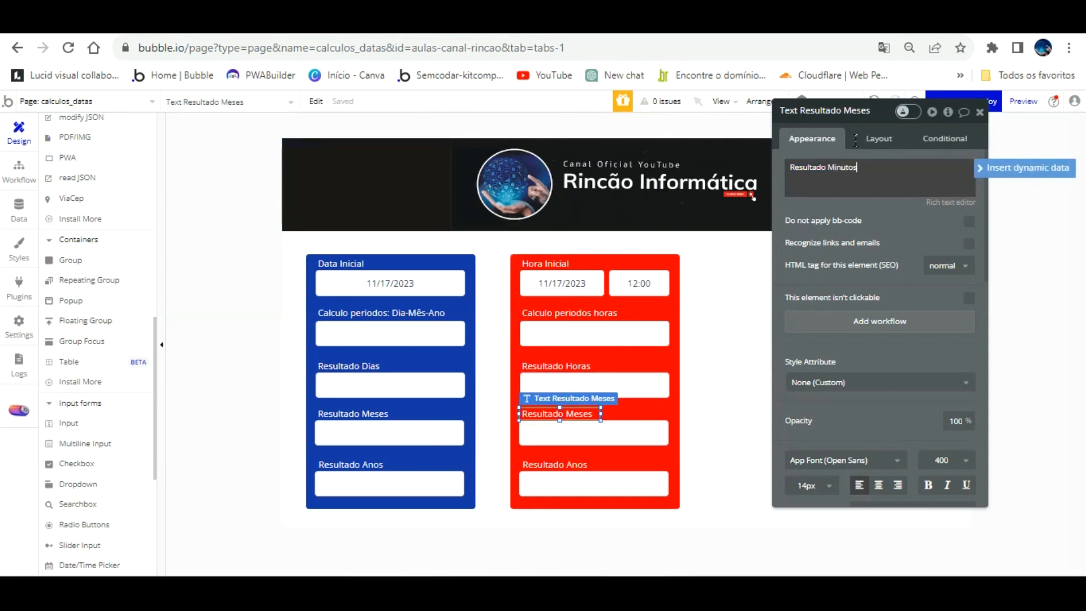
# Change the text of the red group's Resultado Anos label to Resultado Horas e minutos
pyautogui.click(558, 465)
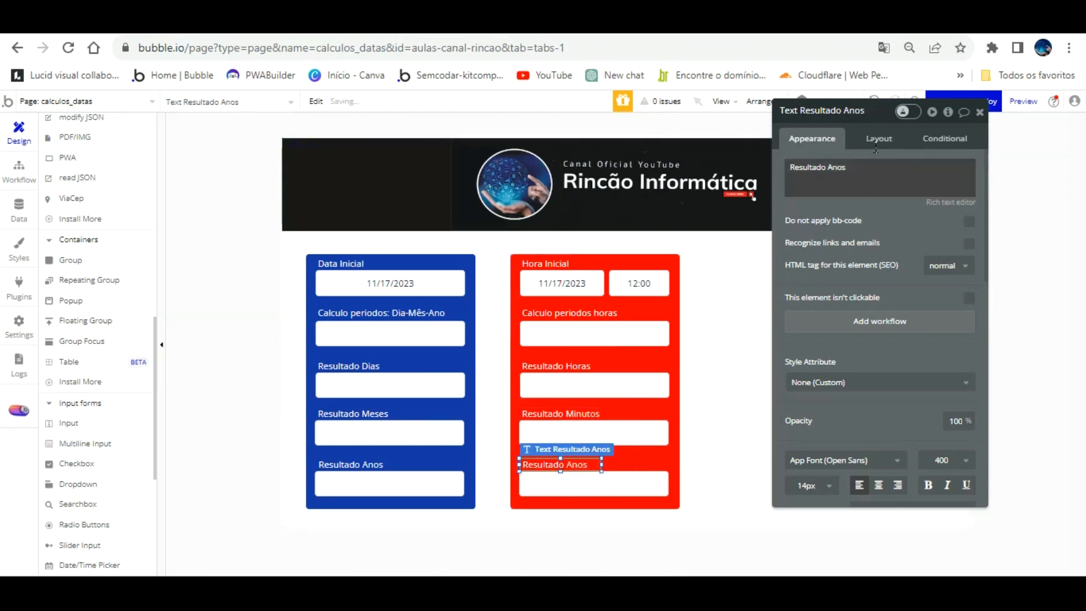
pyautogui.click(860, 170)
pyautogui.press('BackSpace')
pyautogui.press('BackSpace')
pyautogui.press('BackSpace')
pyautogui.write('Horas e minut')
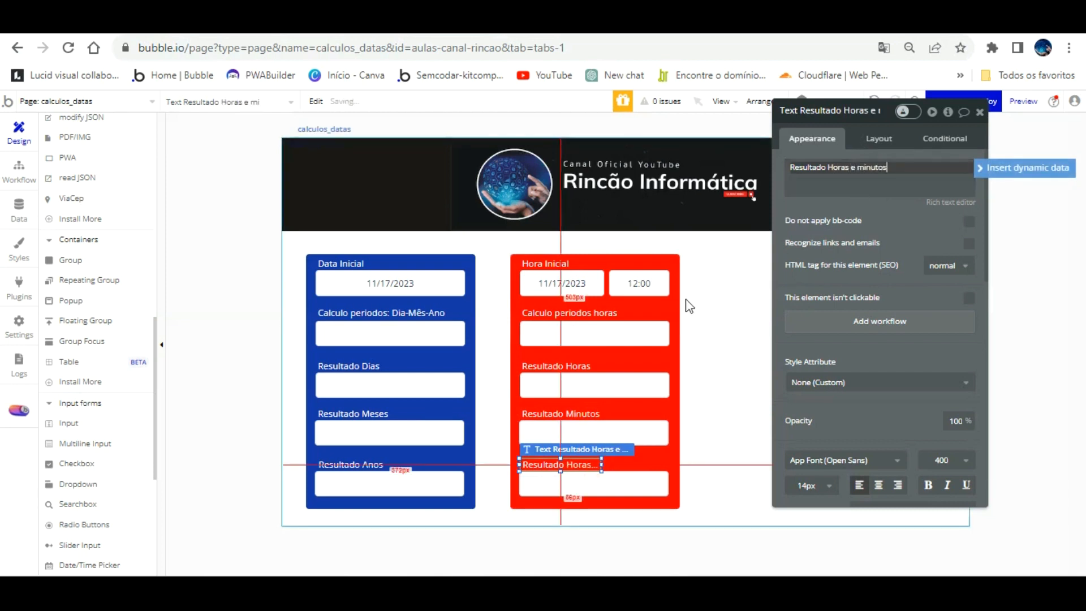
# Rename the input below the Calculo periodos horas label as Input Periodo horas
pyautogui.click(645, 333)
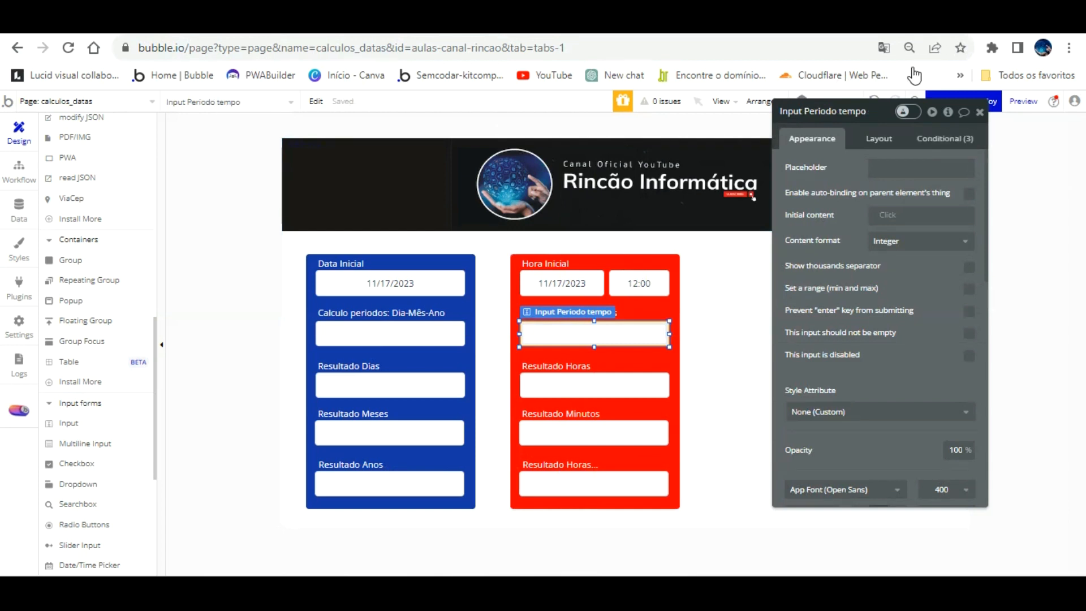
pyautogui.press('BackSpace')
pyautogui.press('BackSpace')
pyautogui.press('BackSpace')
pyautogui.press('BackSpace')
pyautogui.press('BackSpace')
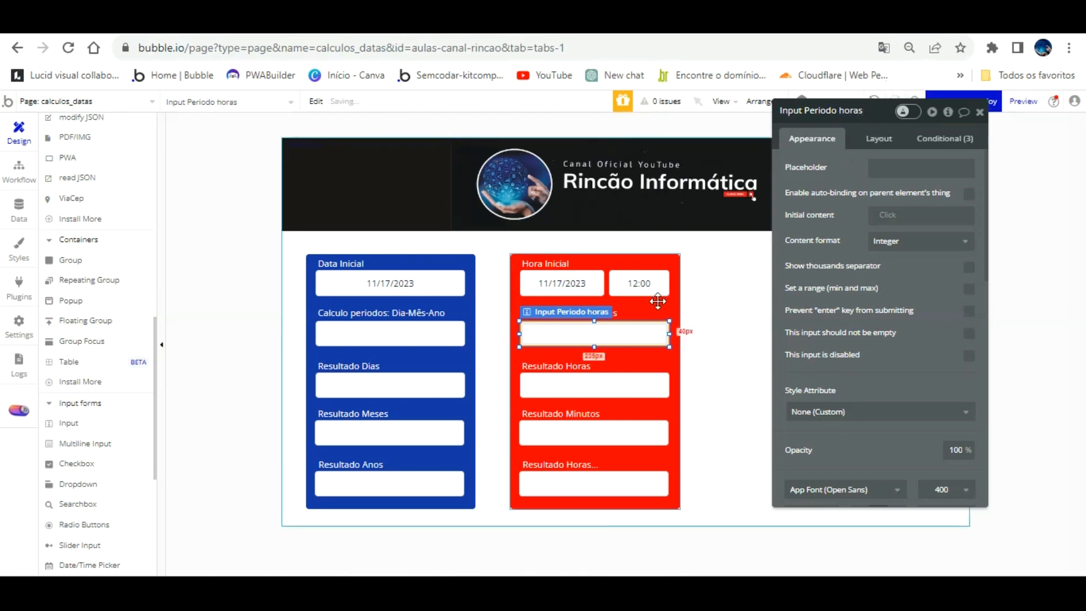
# Rename the inputs below Resultado Horas and Resultado Minutos as Input Resultado horas and Input Resultado minutos
pyautogui.click(623, 385)
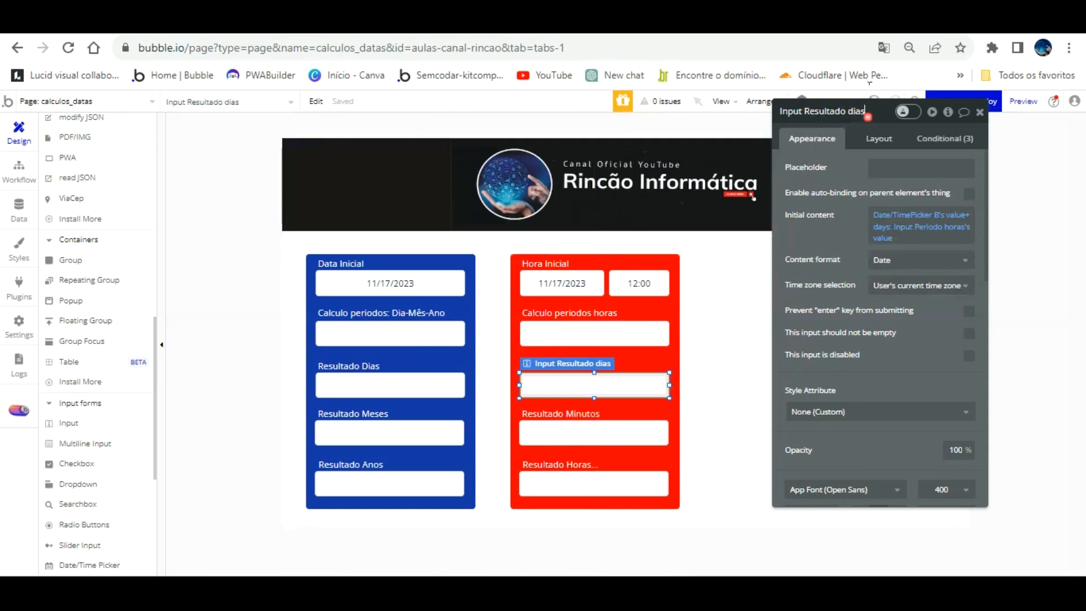
pyautogui.press('BackSpace')
pyautogui.press('BackSpace')
pyautogui.press('BackSpace')
pyautogui.write('horas')
pyautogui.click(649, 395)
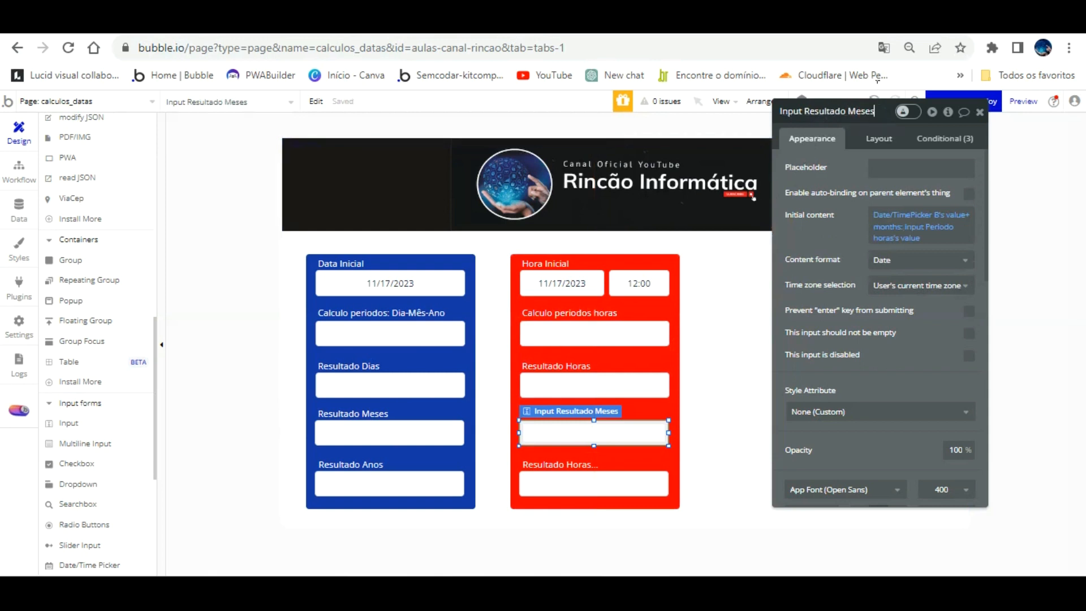
pyautogui.write('minuto')
# Rename the last result input in the red group as Input Resultado Horas e minutos
pyautogui.click(628, 481)
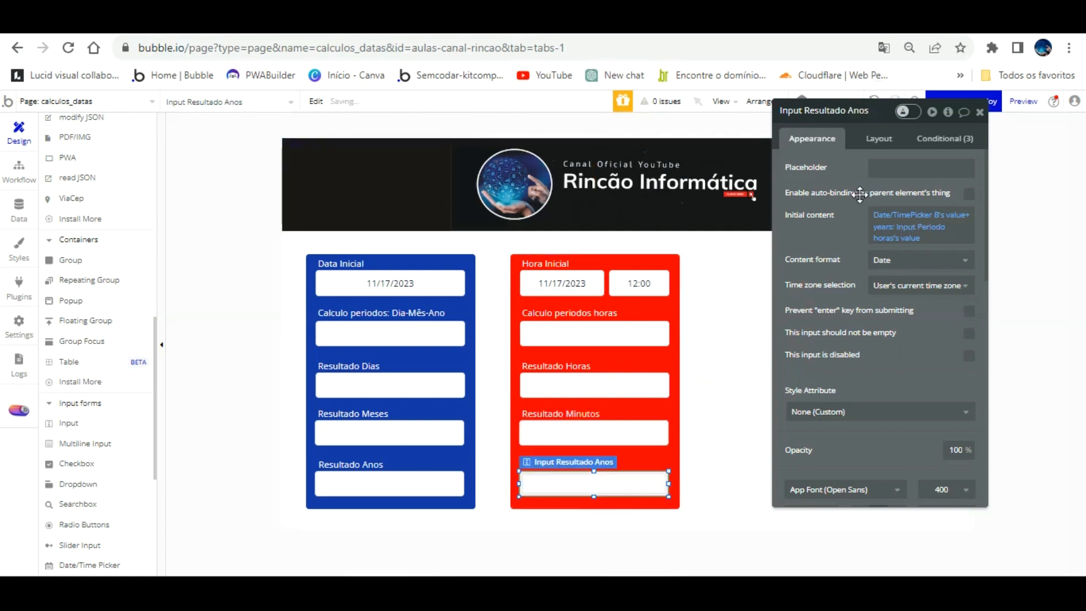
pyautogui.click(881, 110)
pyautogui.write('minutos')
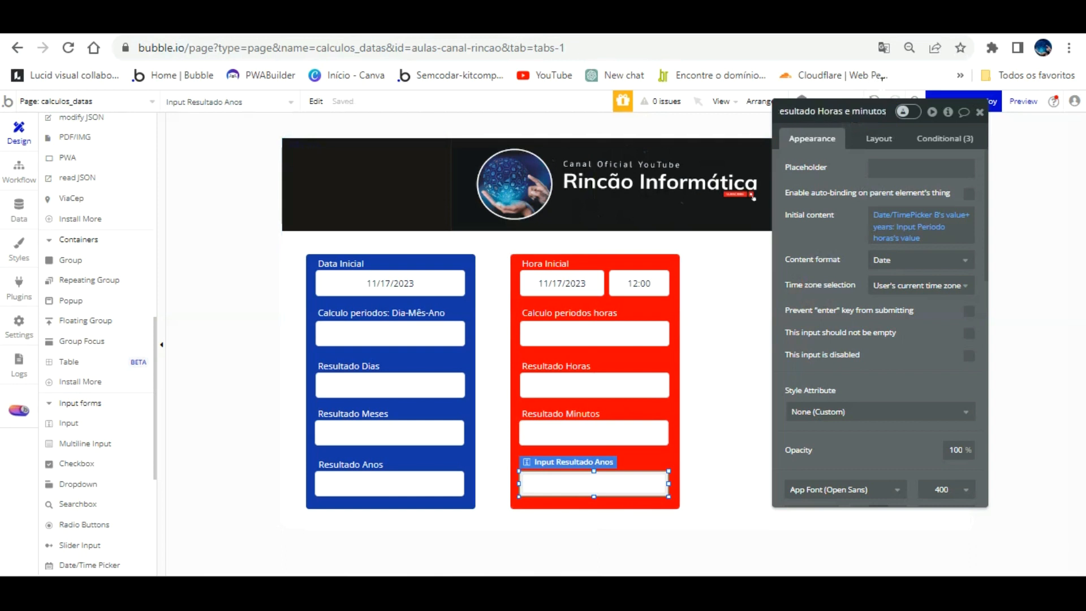
pyautogui.click(727, 327)
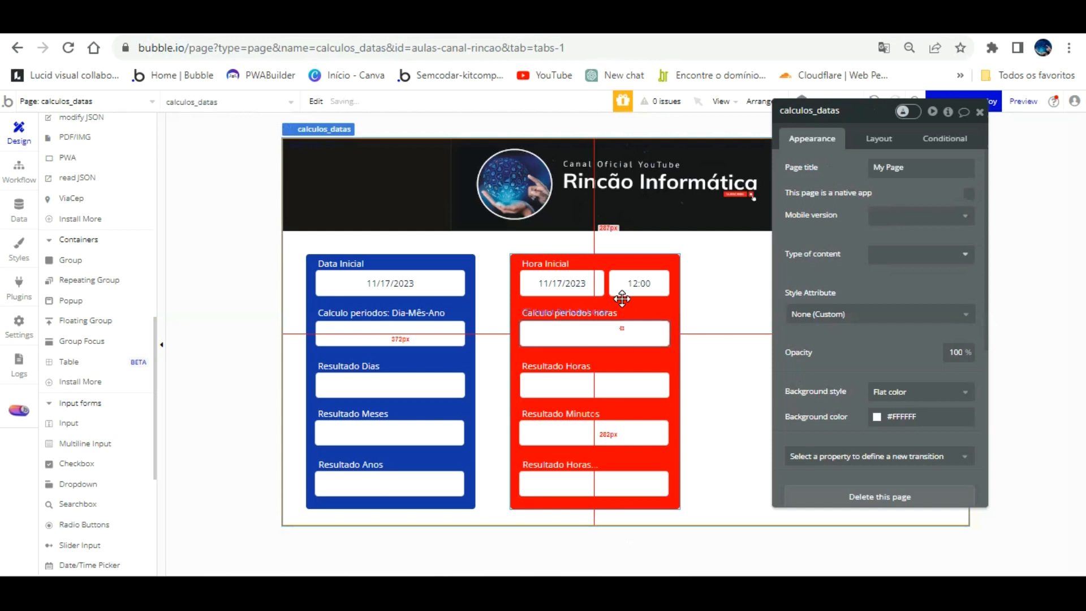
# Examine the settings of Input Periodo horas and the initial content expression of Input Resultado horas
pyautogui.click(621, 333)
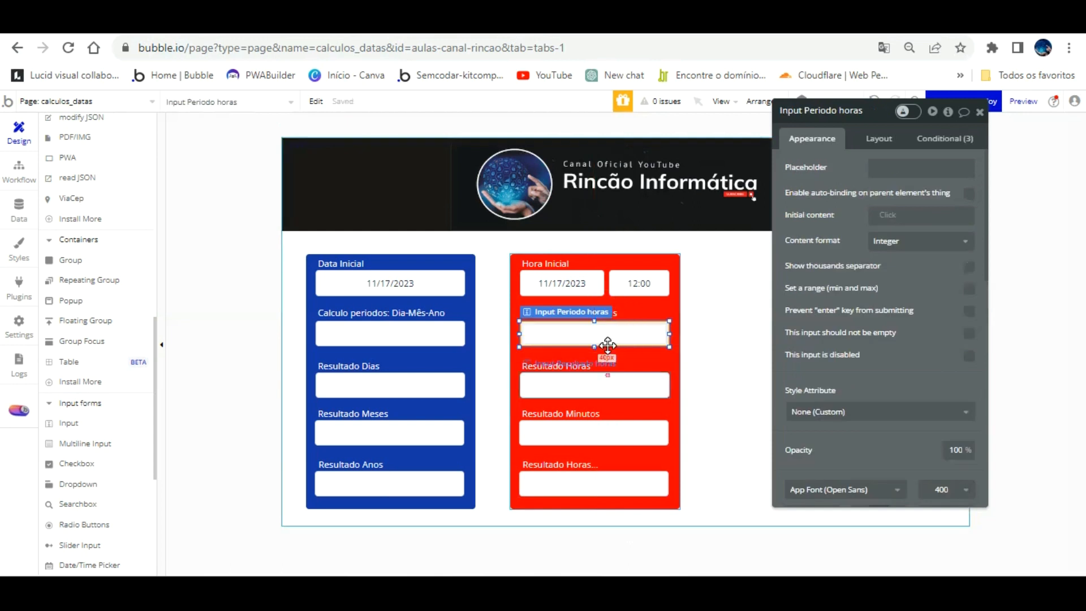
pyautogui.click(607, 380)
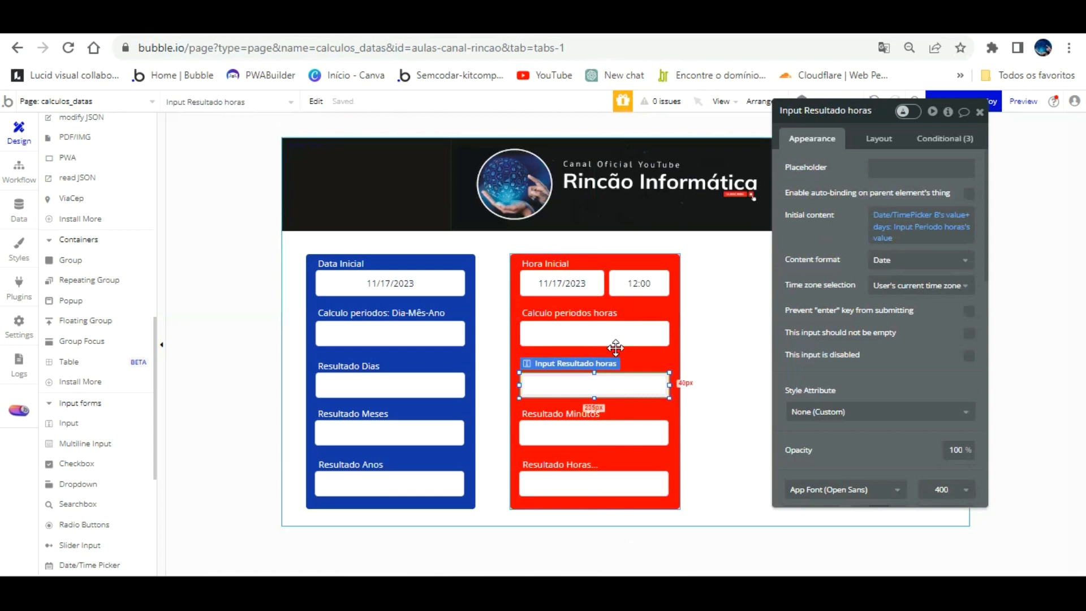
pyautogui.click(904, 215)
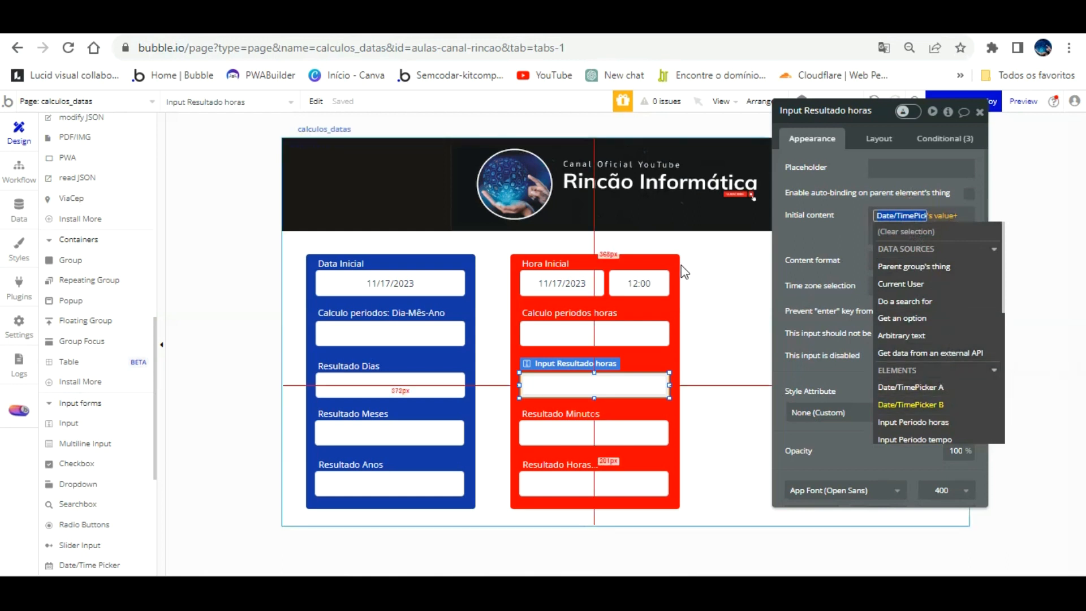
# Rename the red group's picker as Date/TimePicker horas and the blue group's picker as Date/TimePicker Data Inicial
pyautogui.click(647, 284)
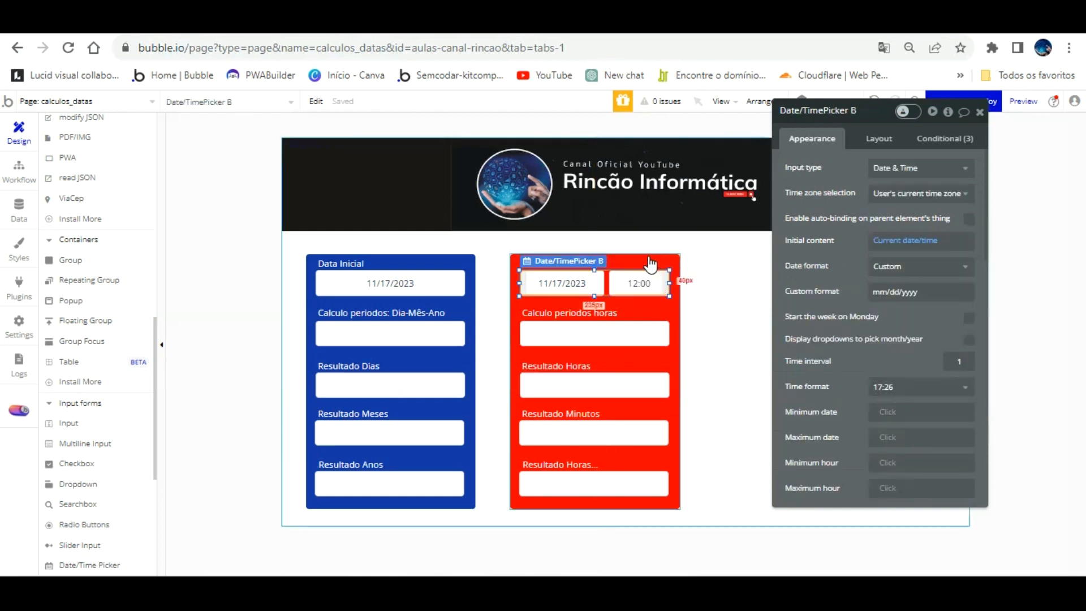
pyautogui.click(867, 116)
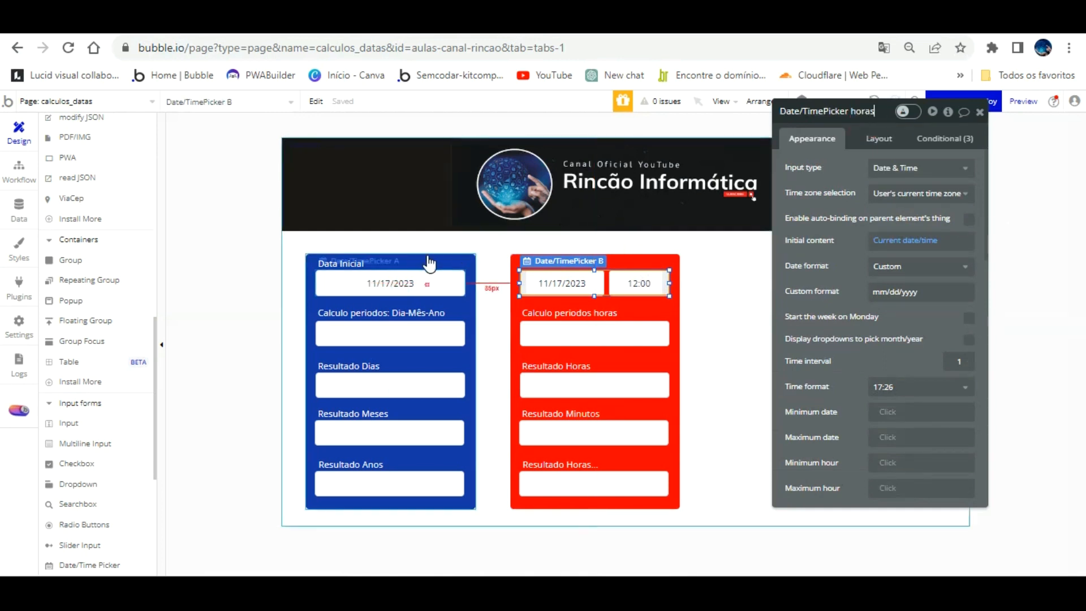
pyautogui.click(430, 280)
pyautogui.click(859, 110)
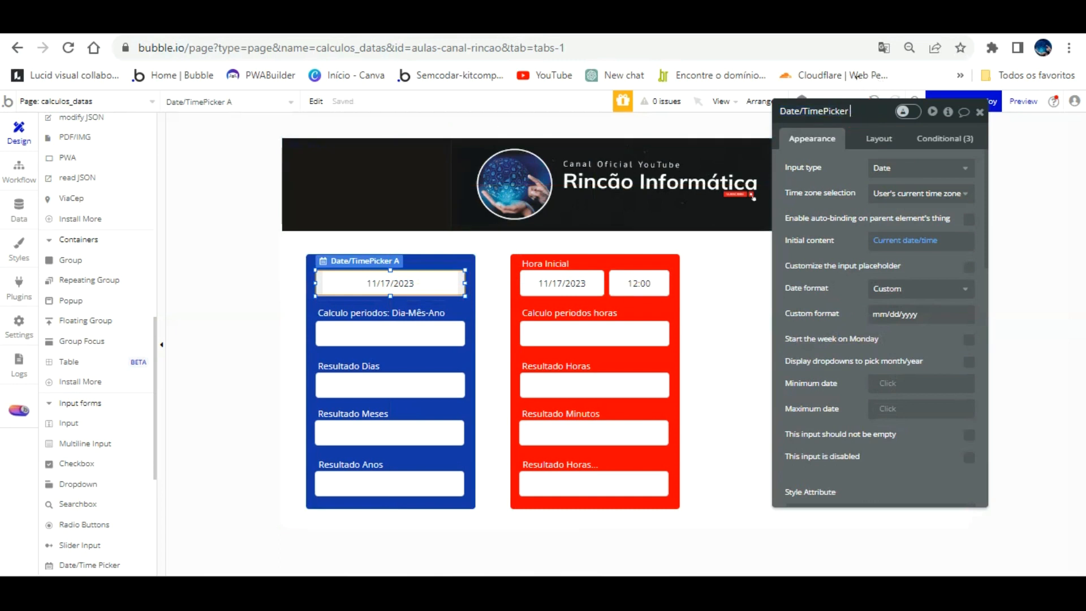
pyautogui.write('Data Inicial')
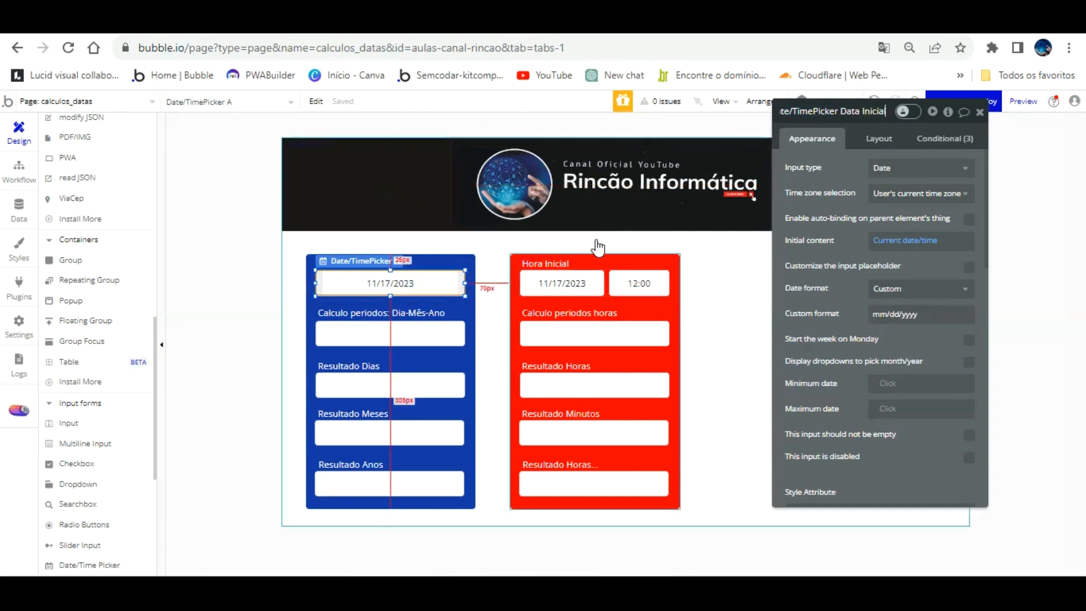
# Rename the red group's picker as Date/TimePicker hora inicial and check both pickers' names
pyautogui.click(595, 277)
pyautogui.click(861, 115)
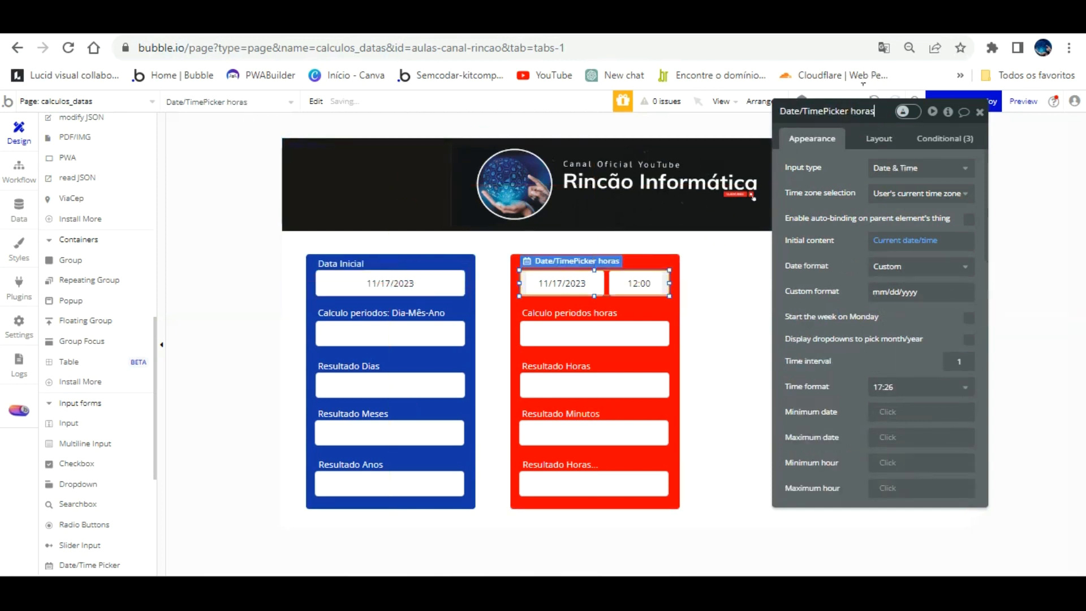
pyautogui.write('inicial')
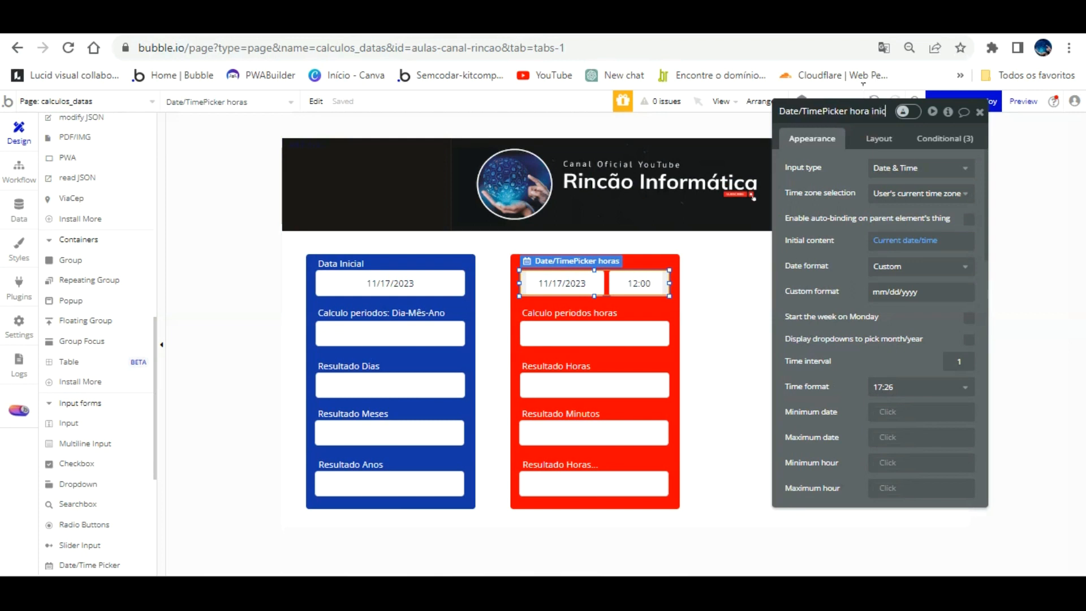
pyautogui.click(435, 254)
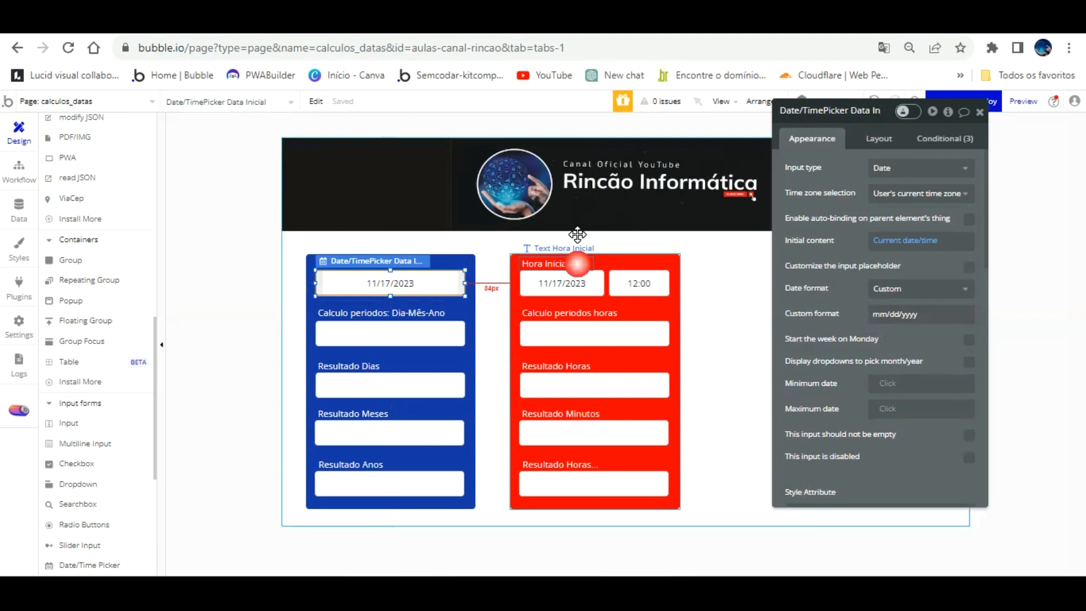
pyautogui.click(578, 254)
pyautogui.click(577, 279)
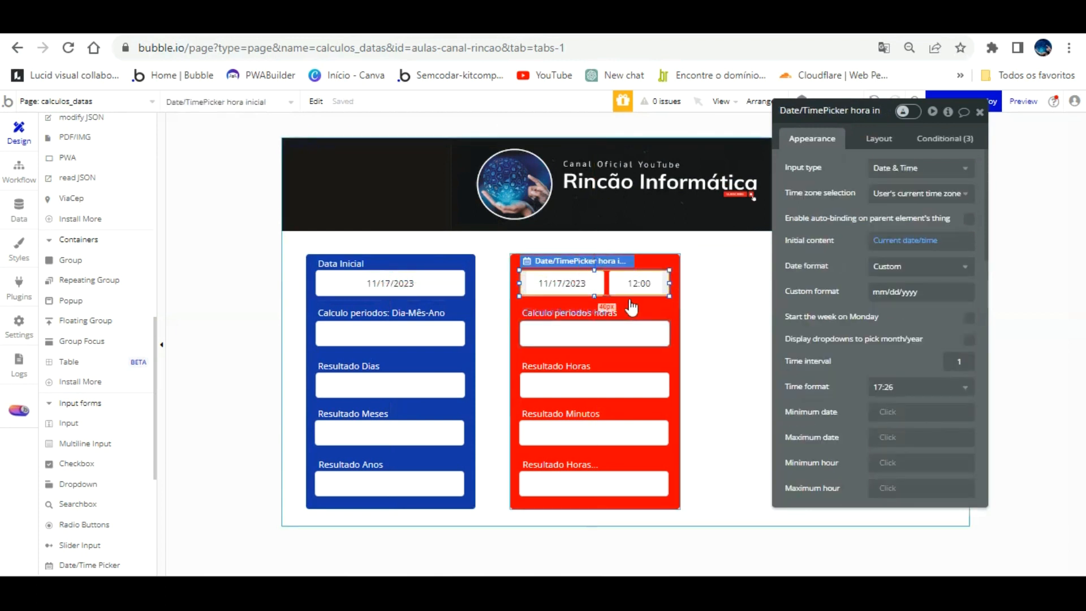
# Change the operator in Input Resultado horas' initial content to + hours:, keeping Date/TimePicker hora inicial as the source
pyautogui.click(609, 382)
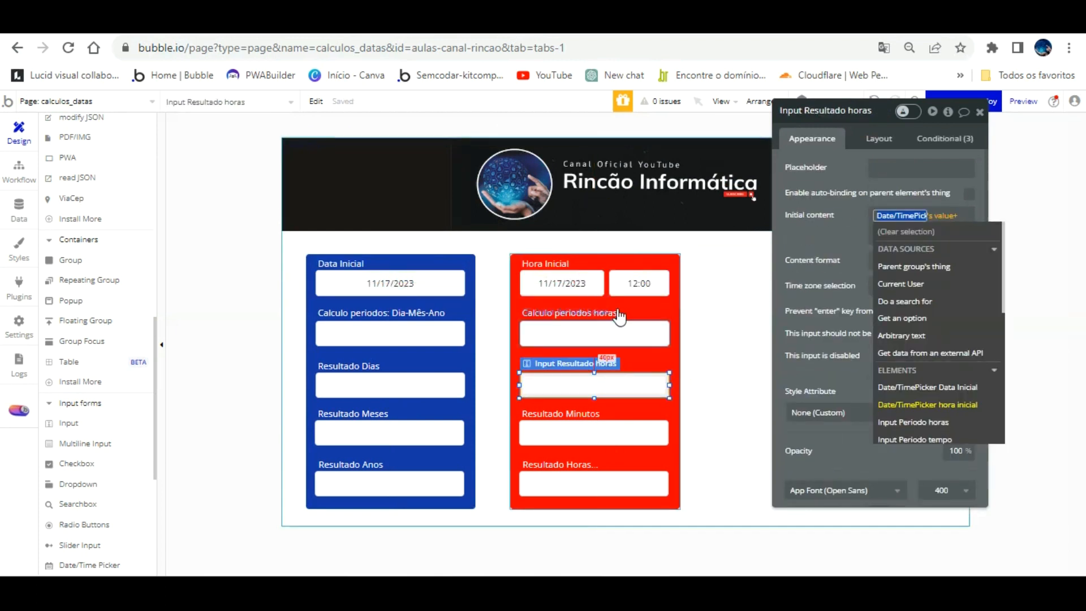
pyautogui.click(618, 334)
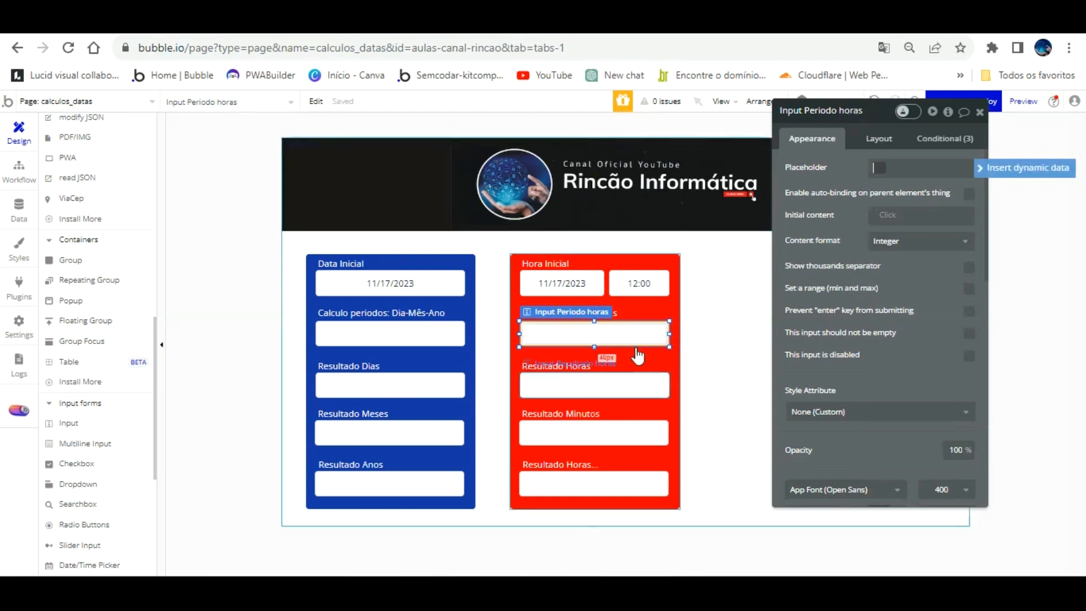
pyautogui.click(630, 386)
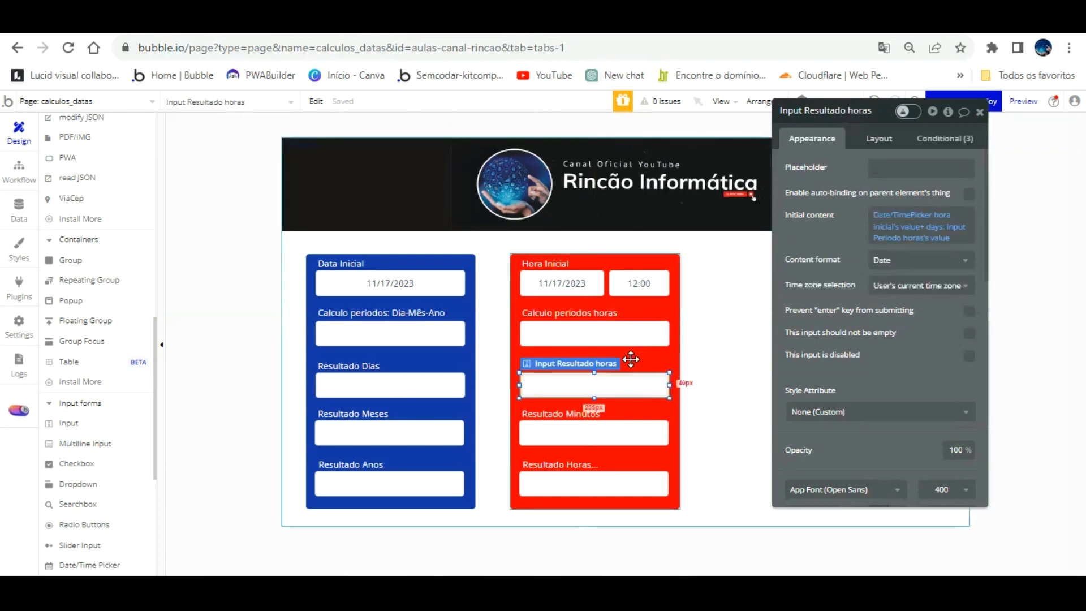
pyautogui.click(900, 215)
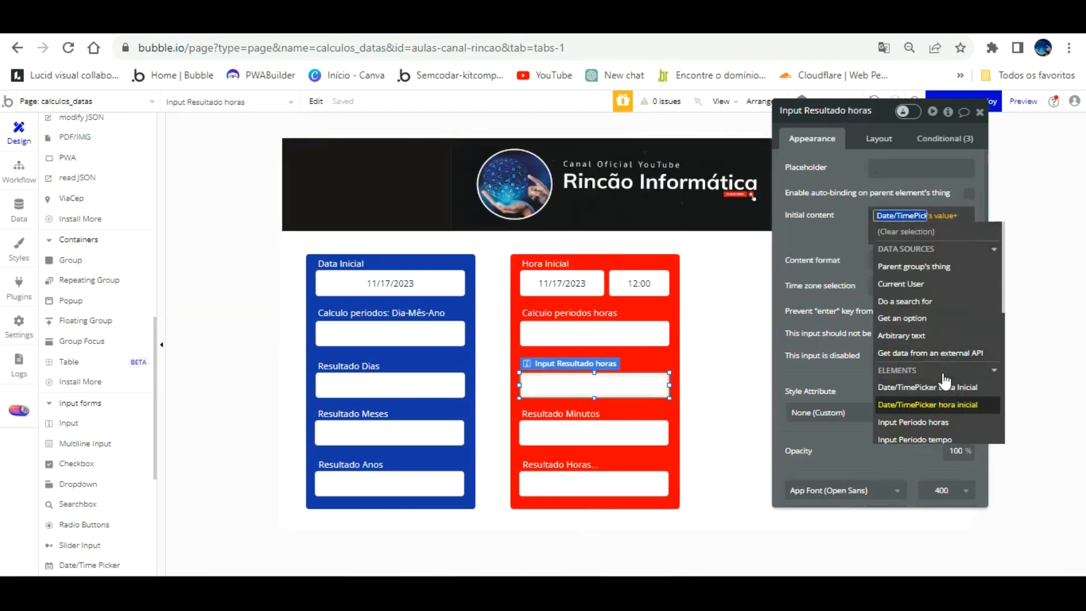
pyautogui.click(933, 405)
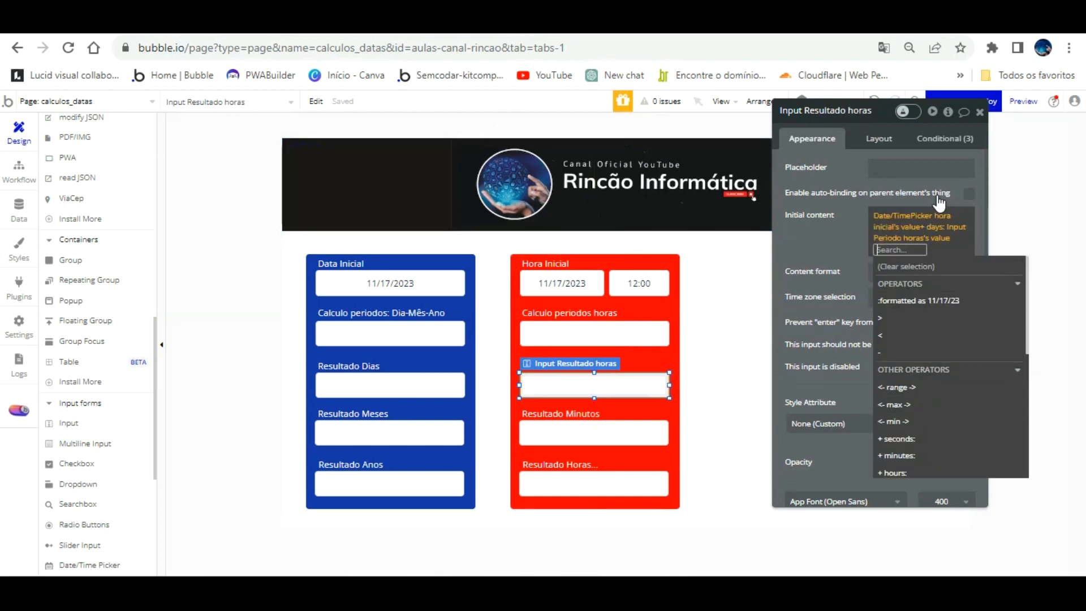
pyautogui.click(933, 226)
pyautogui.scroll(-3, 941, 347)
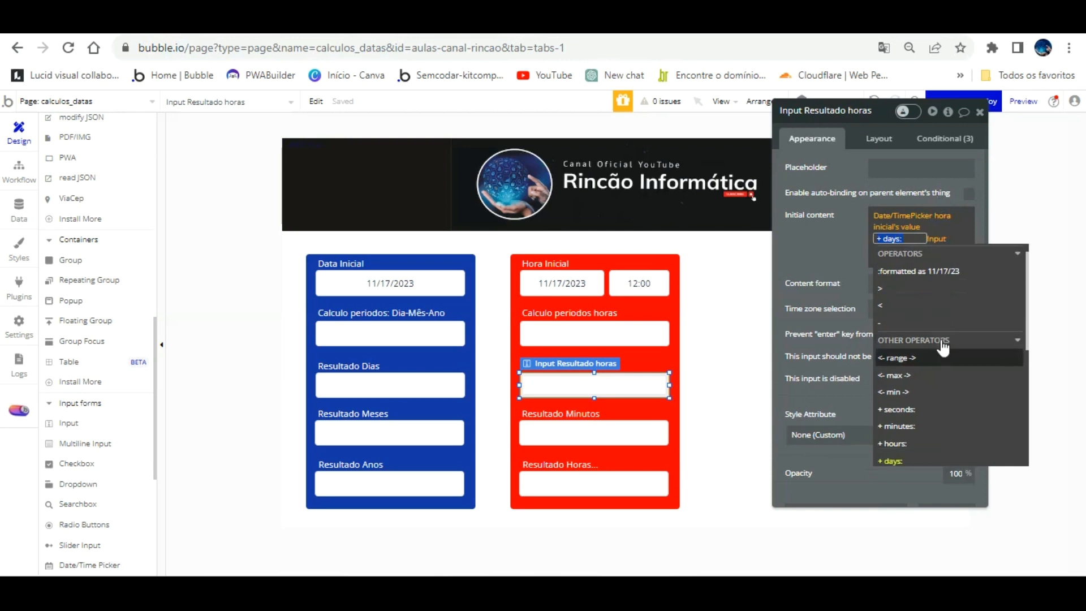
pyautogui.click(936, 383)
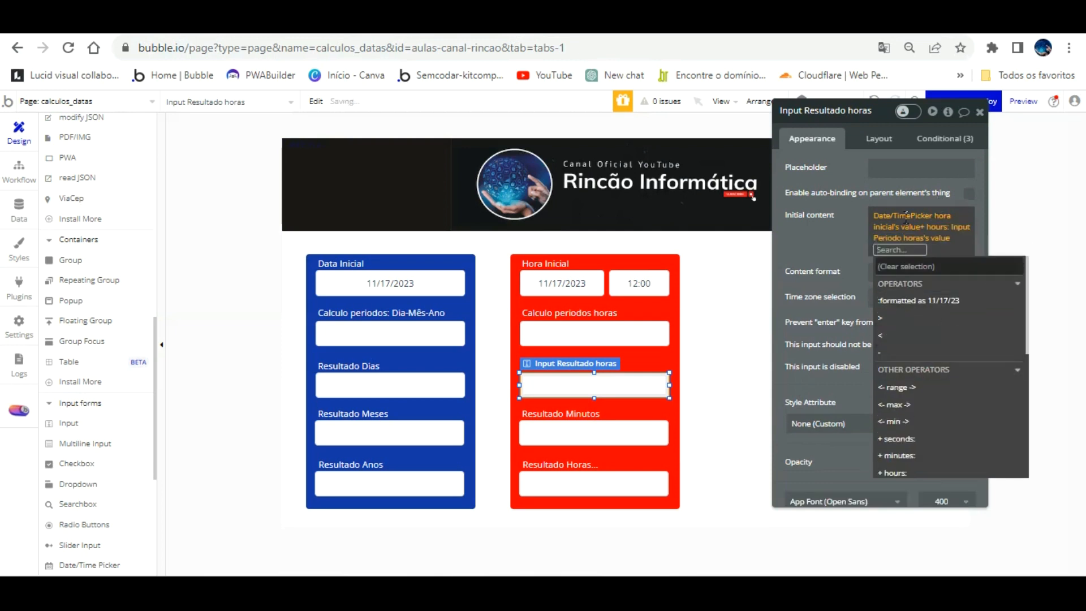
pyautogui.scroll(-5, 935, 331)
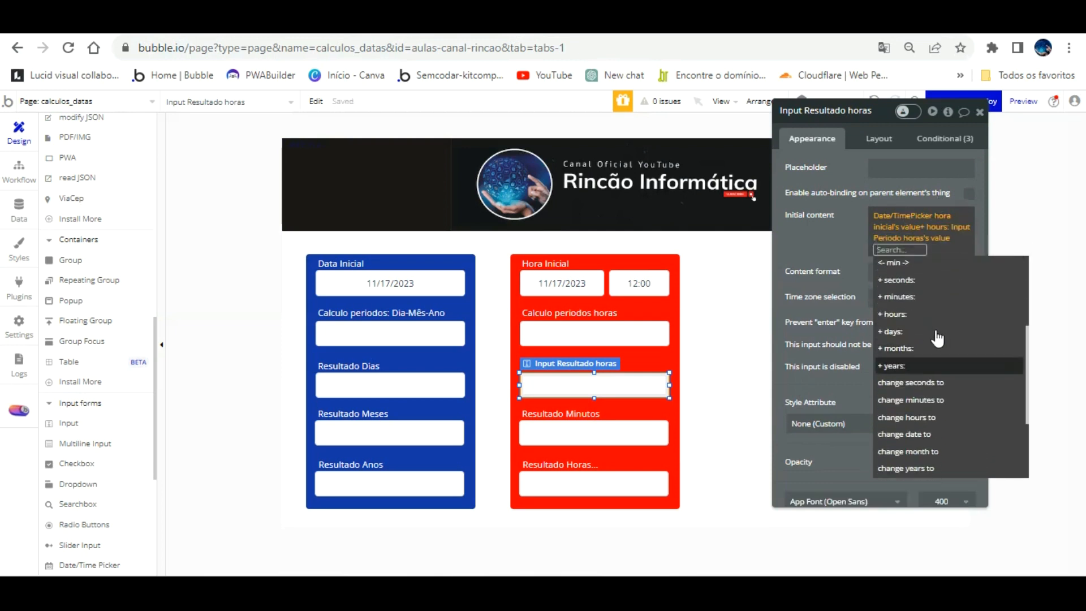
pyautogui.scroll(6, 936, 339)
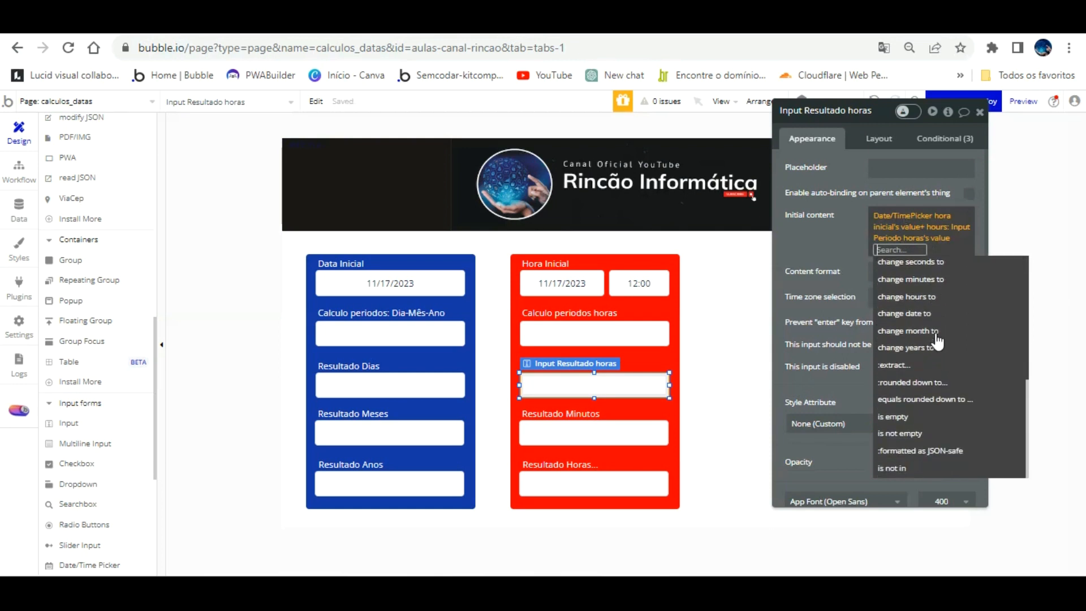
pyautogui.click(836, 213)
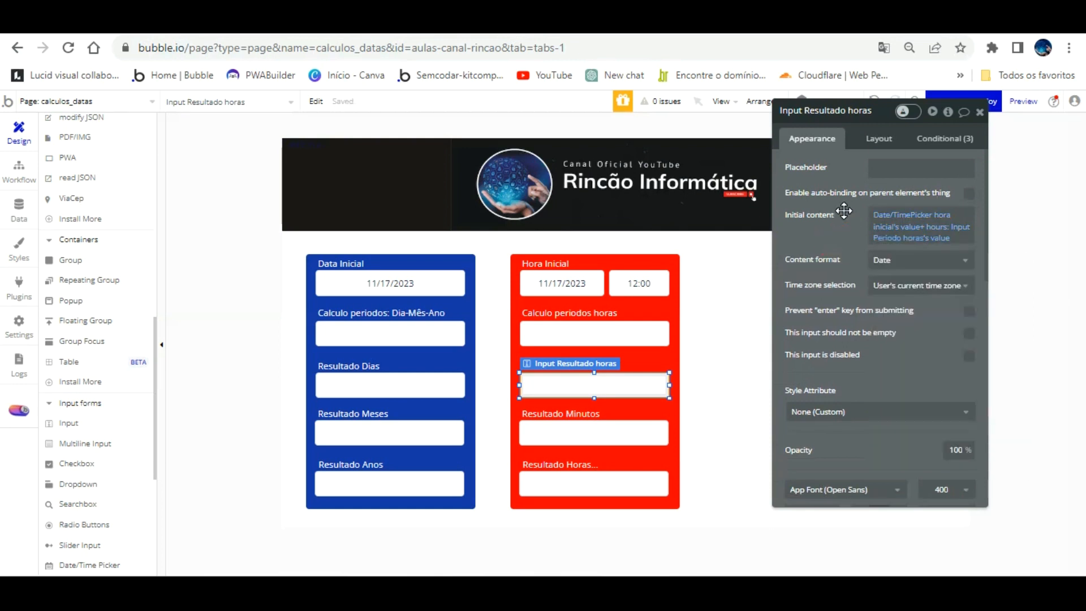
pyautogui.click(897, 220)
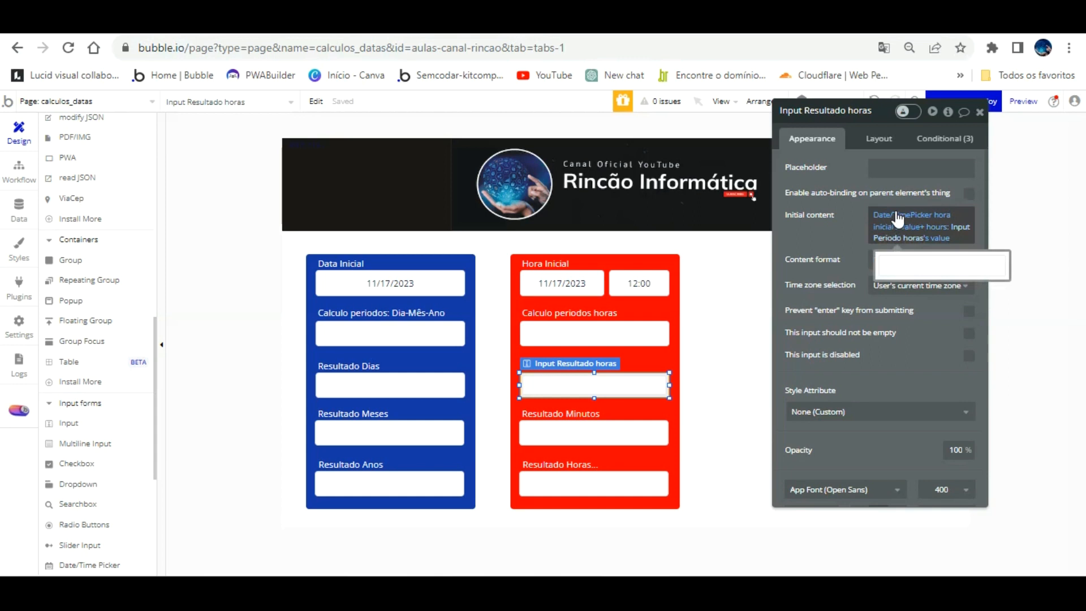
# Reload the calculos_datas preview page and check the result fields in the red group
pyautogui.click(645, 333)
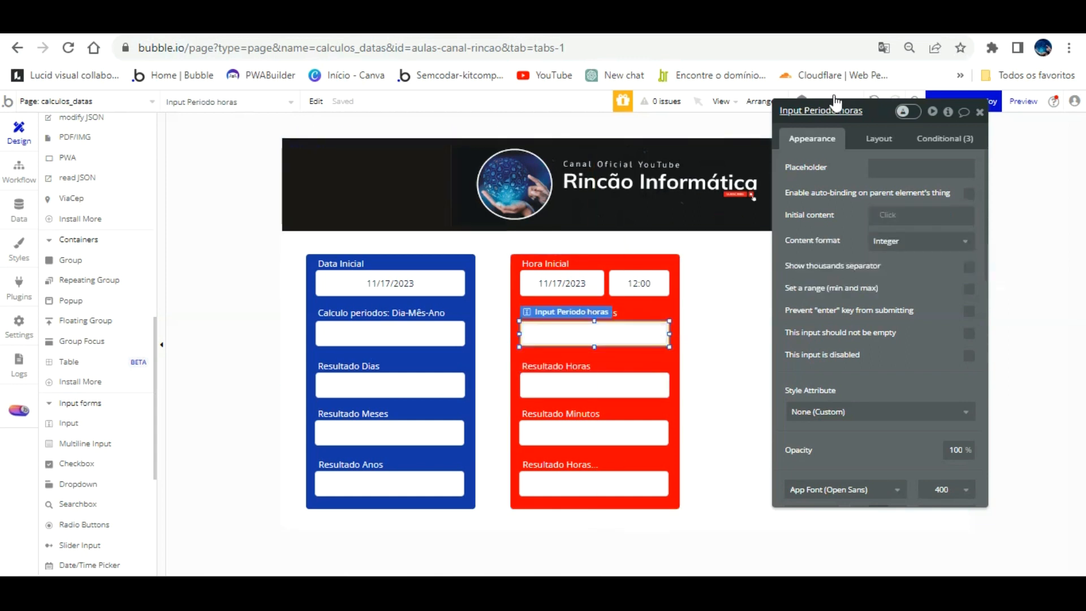
pyautogui.click(352, 24)
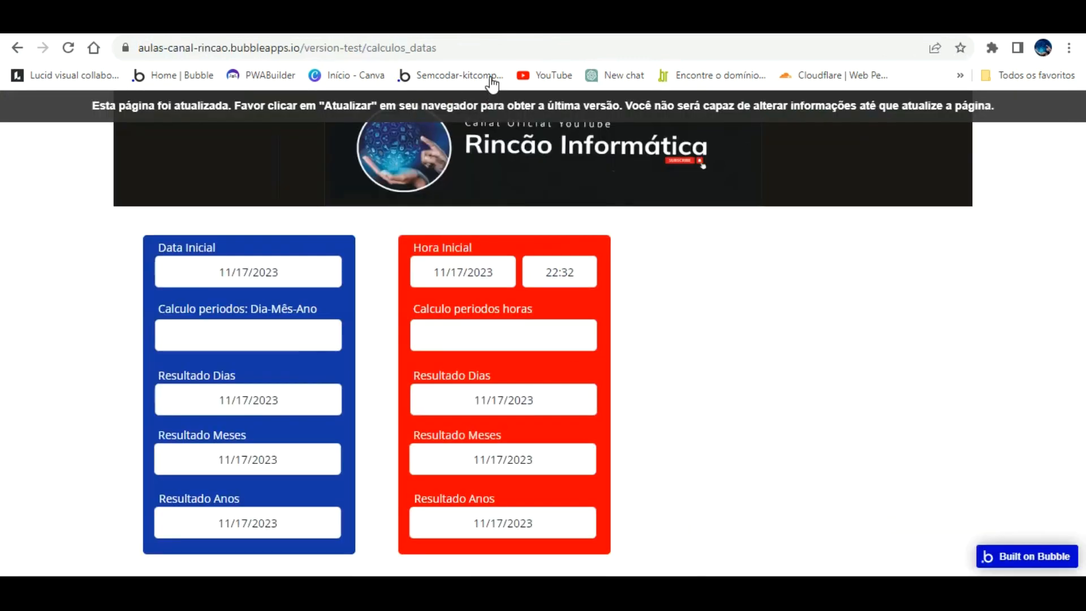
pyautogui.press('F5')
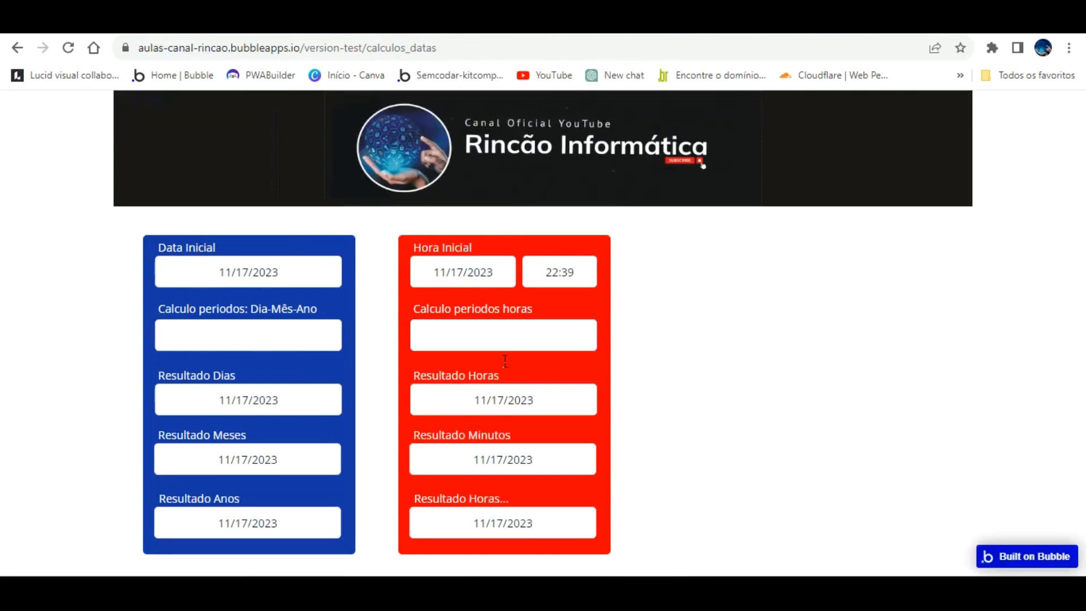
# Back in the Bubble editor, set the content format of Input Resultado horas to Text
pyautogui.click(151, 24)
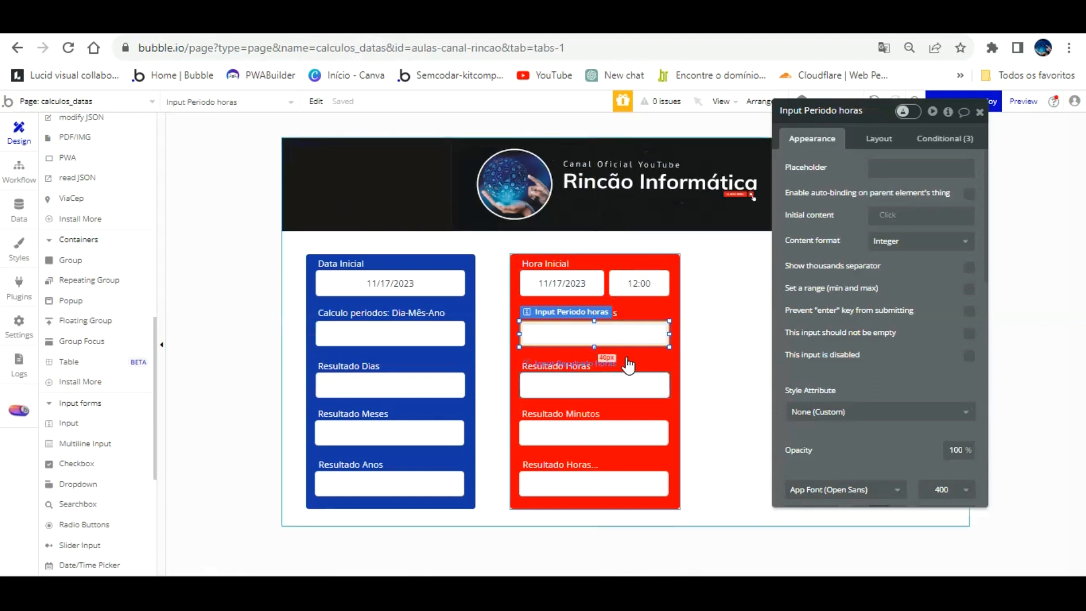
pyautogui.click(603, 384)
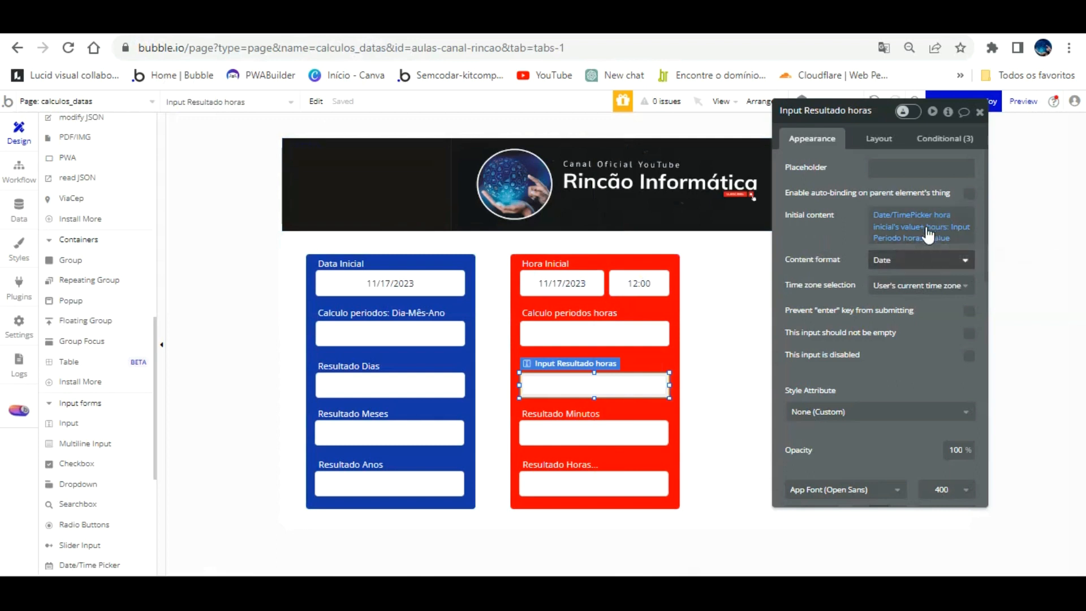
pyautogui.click(936, 237)
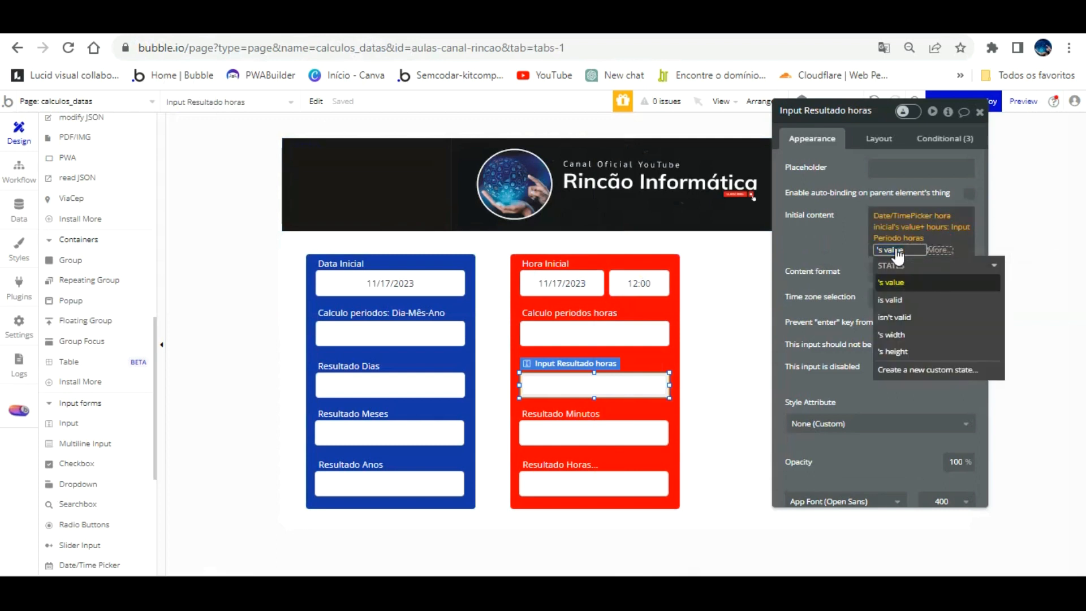
pyautogui.click(893, 281)
pyautogui.click(844, 204)
pyautogui.click(908, 266)
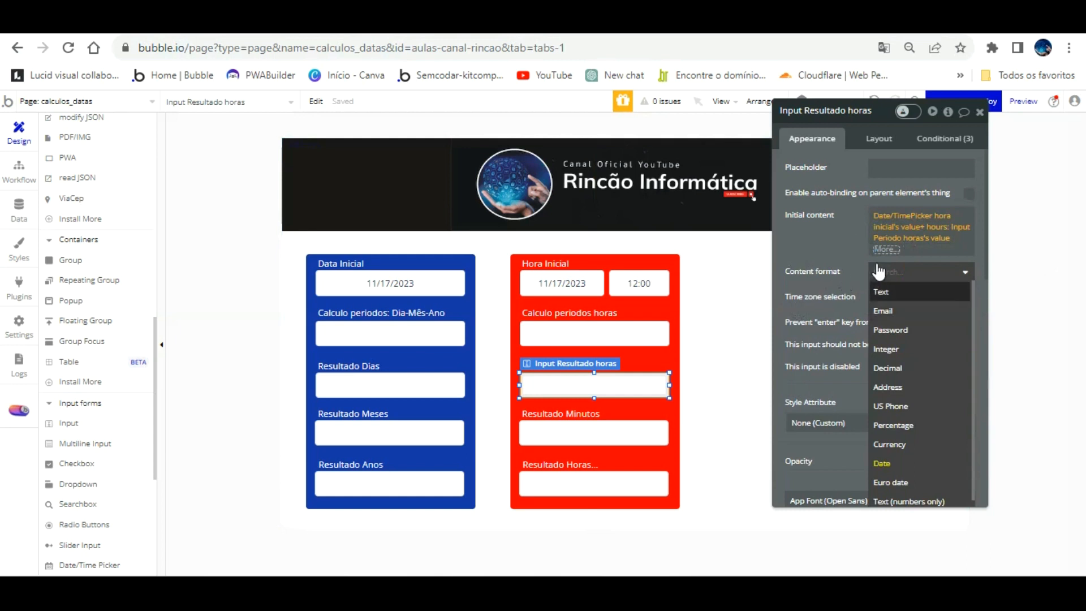
pyautogui.click(879, 291)
# Set the content format of Input Resultado minutos and Input Resultado Horas e minutos to Text
pyautogui.click(622, 431)
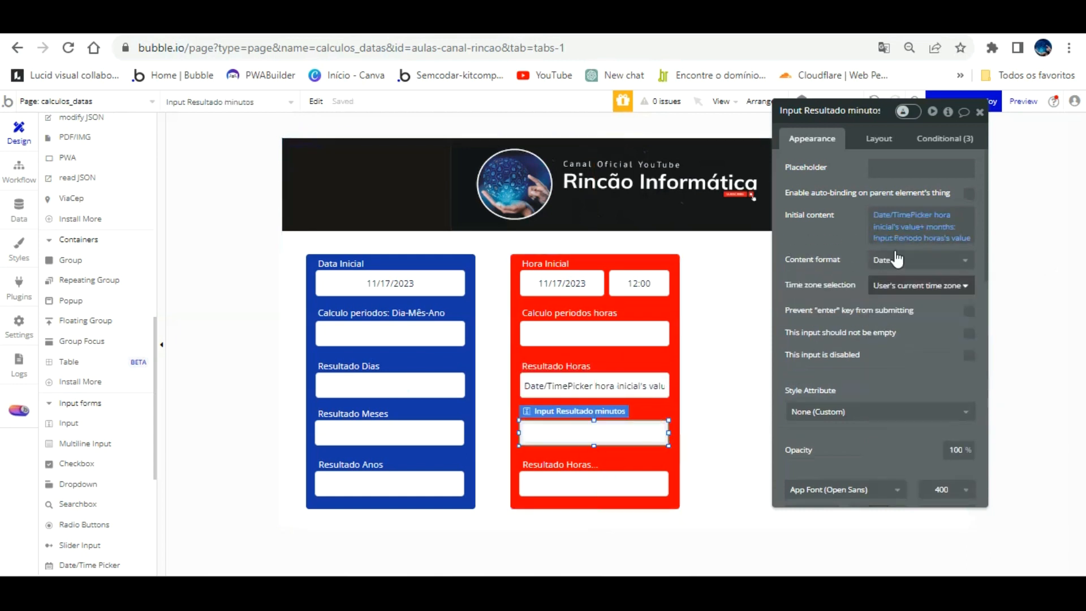
pyautogui.click(894, 272)
pyautogui.click(892, 292)
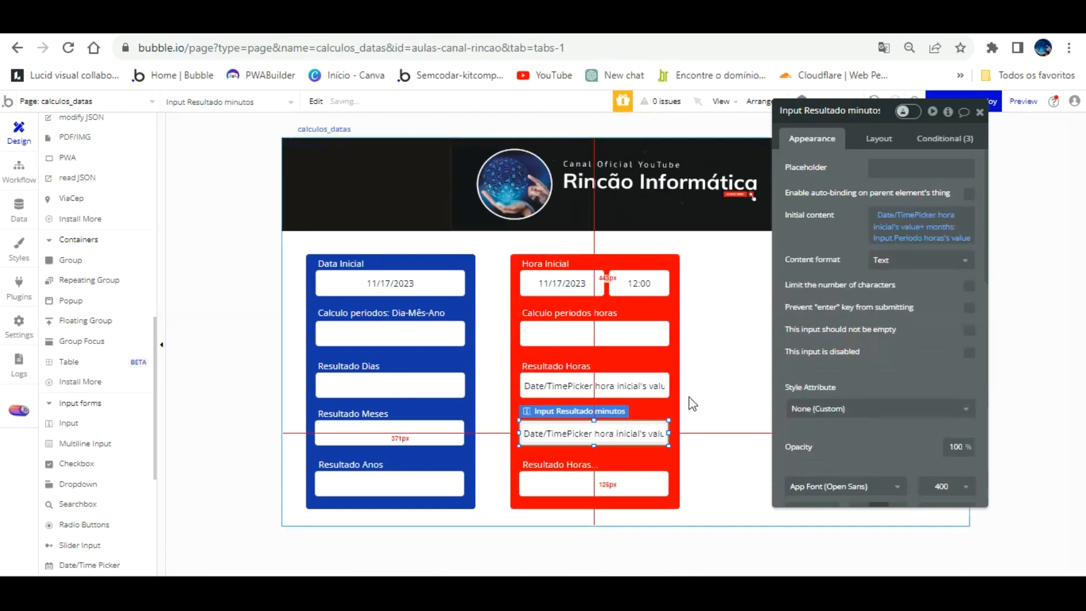
pyautogui.click(616, 481)
pyautogui.click(892, 260)
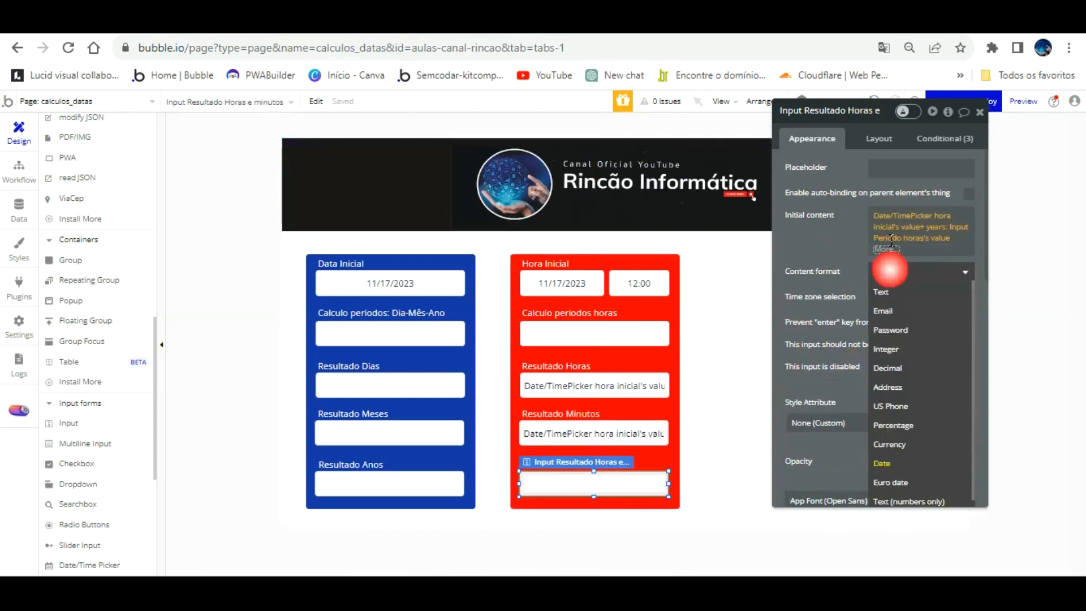
pyautogui.click(892, 289)
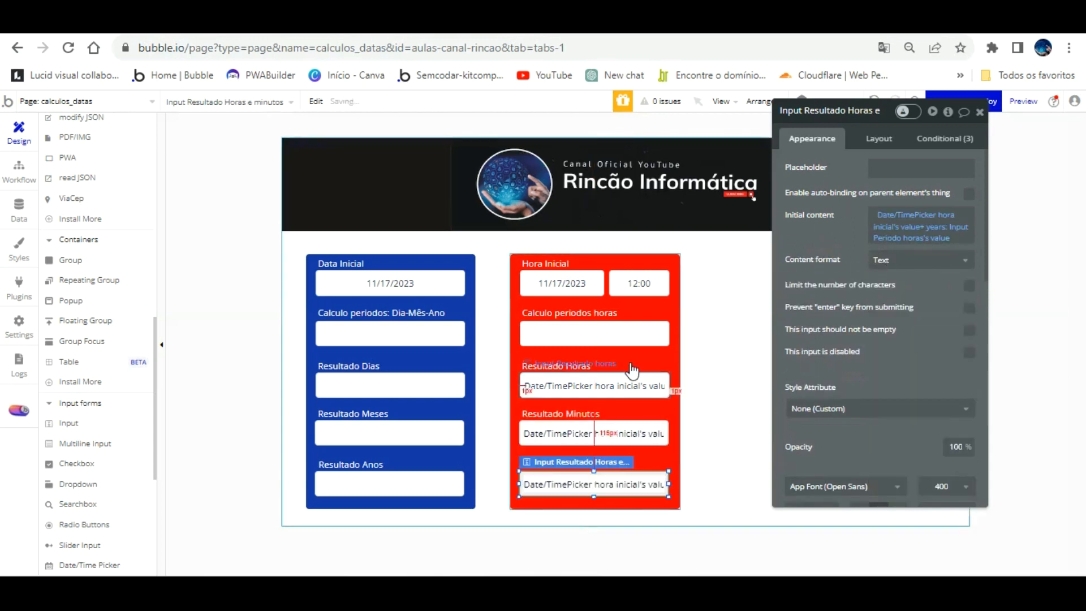
# Append a :formatted as operator with the Custom format type to Input Resultado horas' initial content
pyautogui.click(617, 383)
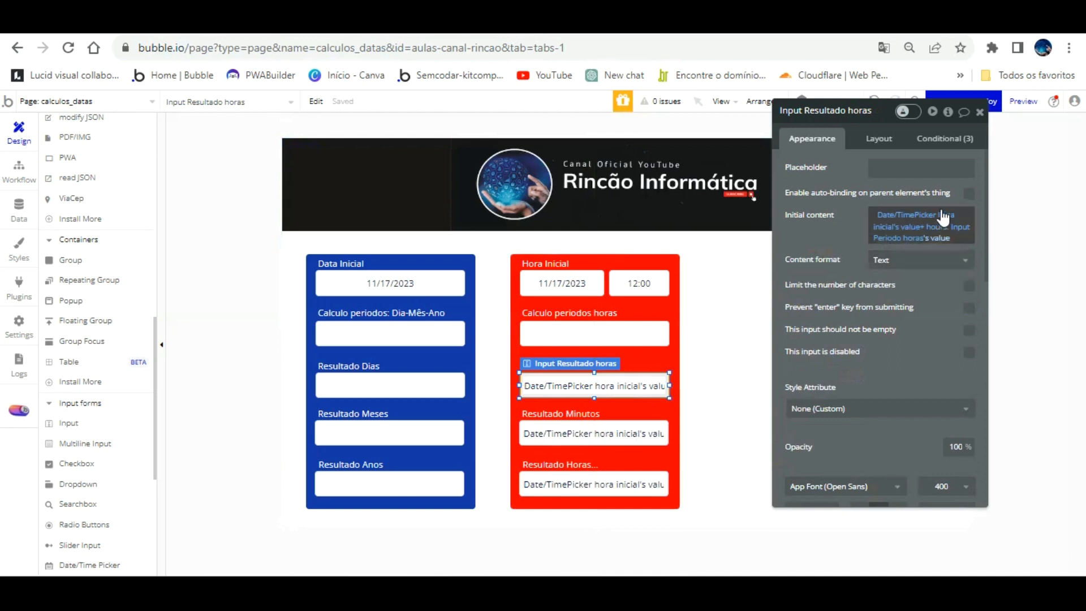
pyautogui.click(911, 246)
pyautogui.click(907, 280)
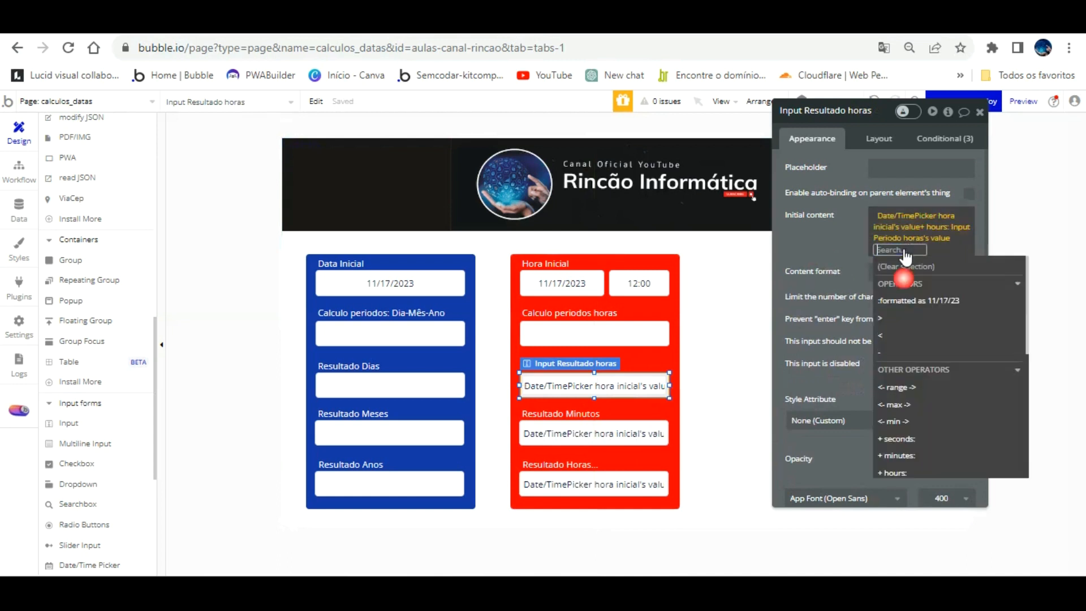
pyautogui.click(927, 299)
pyautogui.click(718, 142)
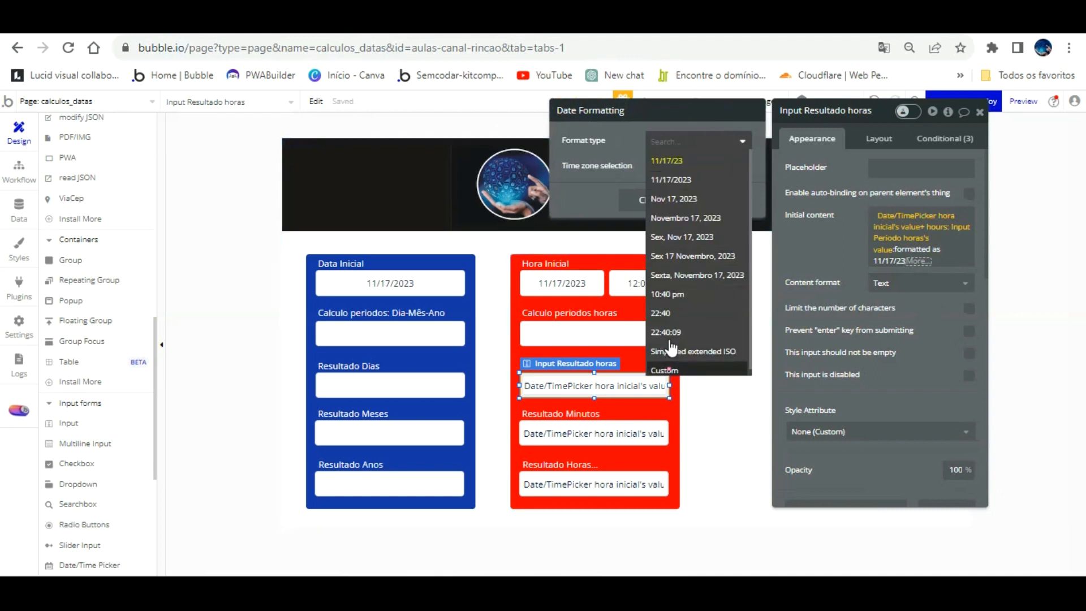
pyautogui.click(664, 369)
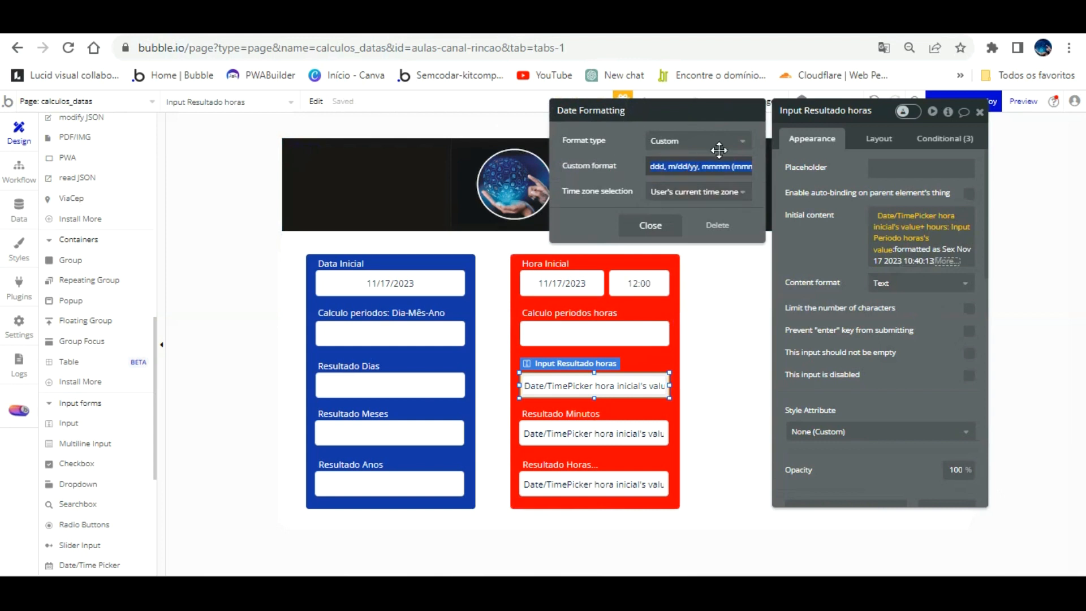
# Replace the custom date format of Input Resultado horas with HH:MM and close the formatting settings
pyautogui.click(723, 167)
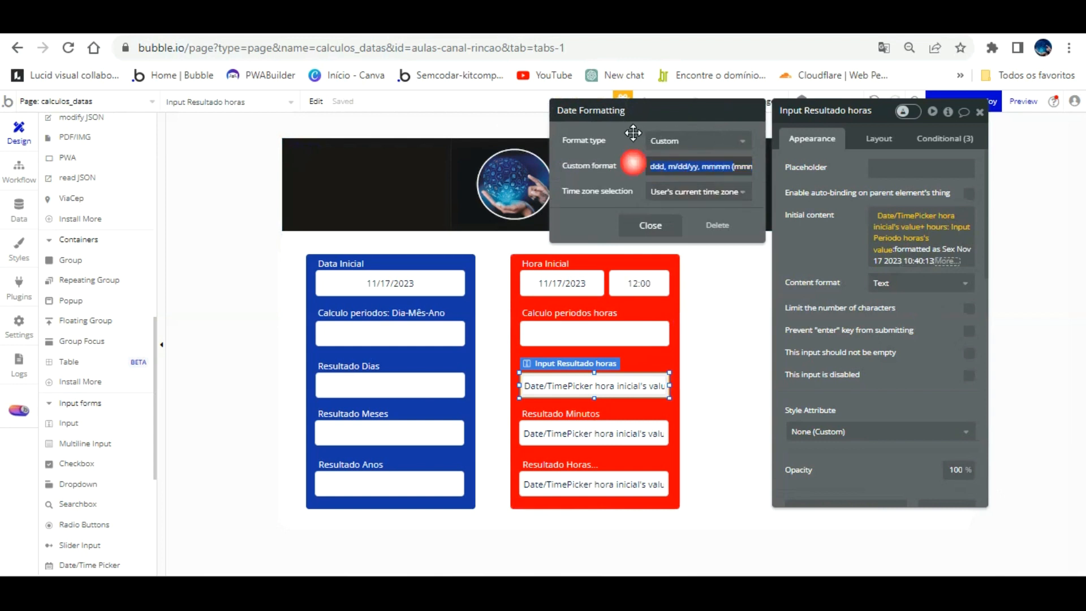
pyautogui.press('BackSpace')
pyautogui.click(740, 169)
pyautogui.press('BackSpace')
pyautogui.press('BackSpace')
pyautogui.press('BackSpace')
pyautogui.press('BackSpace')
pyautogui.press('BackSpace')
pyautogui.press('BackSpace')
pyautogui.press('BackSpace')
pyautogui.press('BackSpace')
pyautogui.press('BackSpace')
pyautogui.press('BackSpace')
pyautogui.press('BackSpace')
pyautogui.press('BackSpace')
pyautogui.press('BackSpace')
pyautogui.press('BackSpace')
pyautogui.press('BackSpace')
pyautogui.press('BackSpace')
pyautogui.press('BackSpace')
pyautogui.press('BackSpace')
pyautogui.press('BackSpace')
pyautogui.press('BackSpace')
pyautogui.click(703, 163)
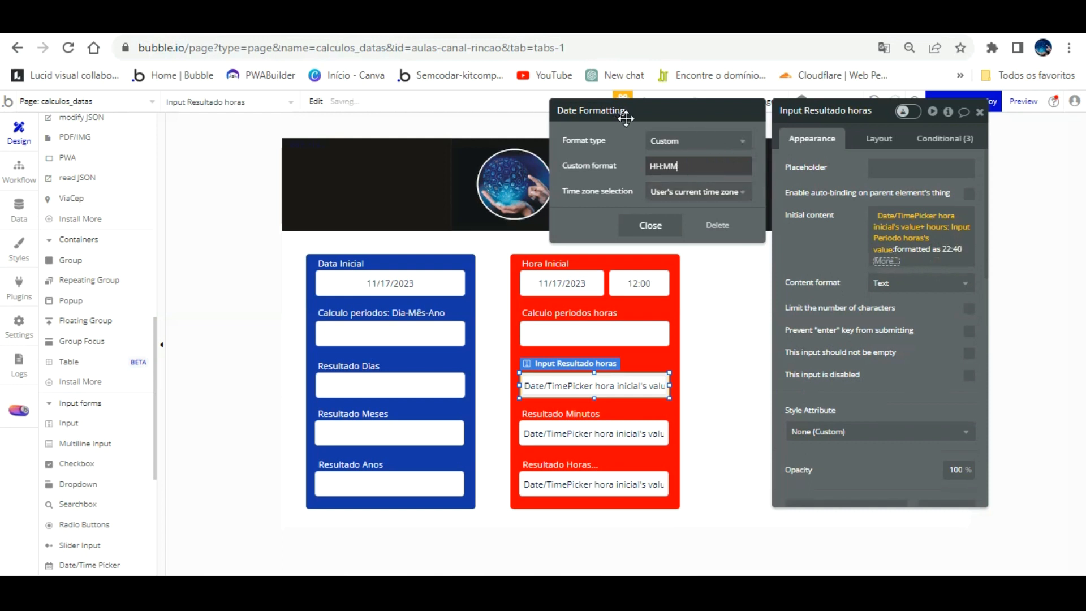
pyautogui.click(802, 217)
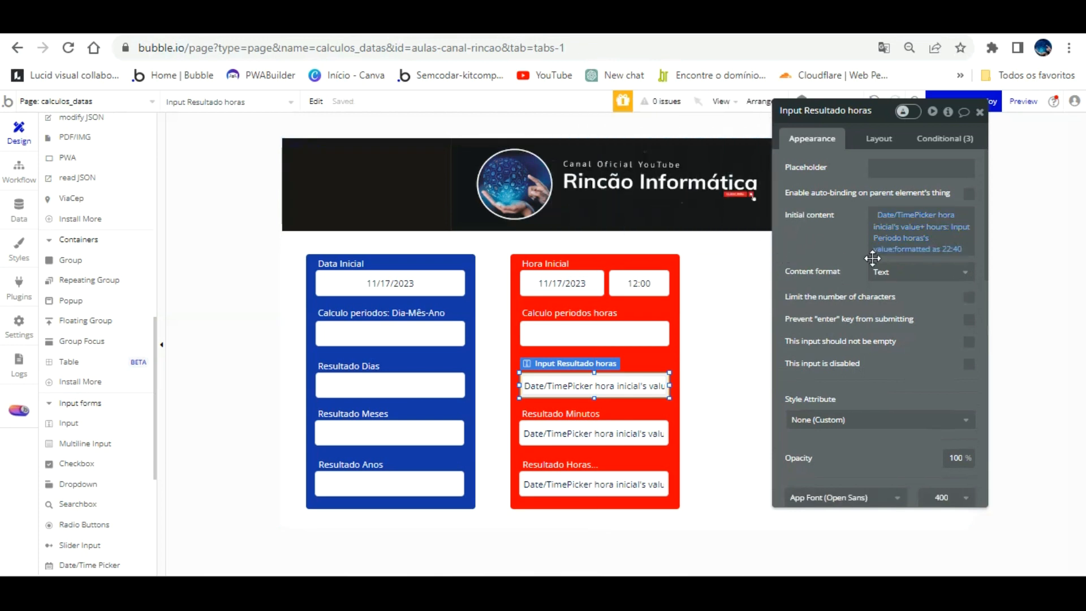
# Reload the calculos_datas preview page and check how the red group's hour result is formatted
pyautogui.click(351, 23)
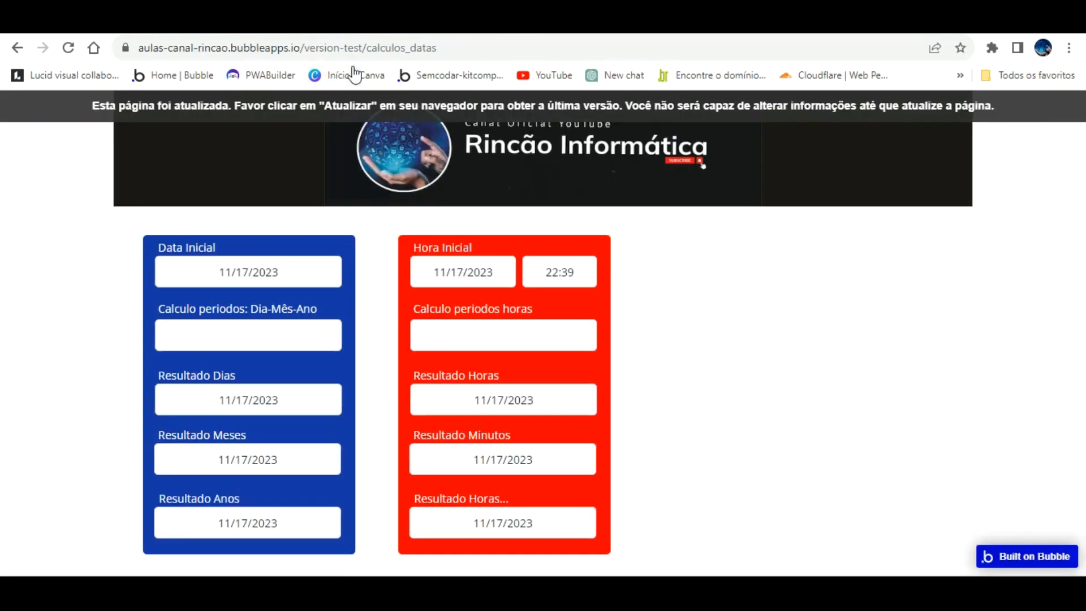
pyautogui.press('F5')
pyautogui.click(534, 325)
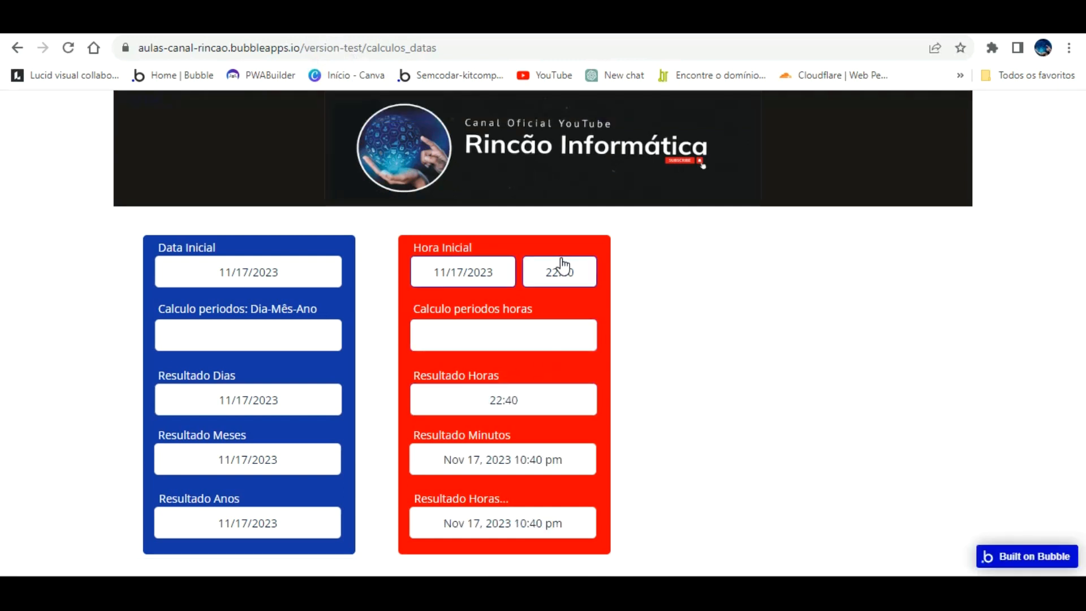
# Try to replace Input Resultado minutos' initial content with a pasted copy of Input Resultado horas' expression
pyautogui.click(396, 22)
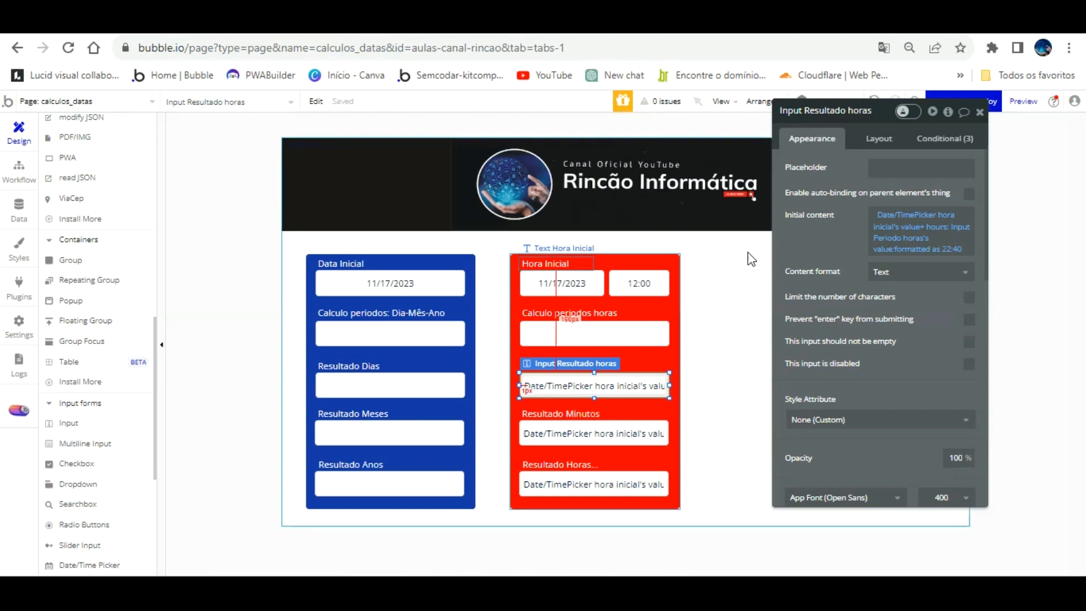
pyautogui.rightClick(908, 215)
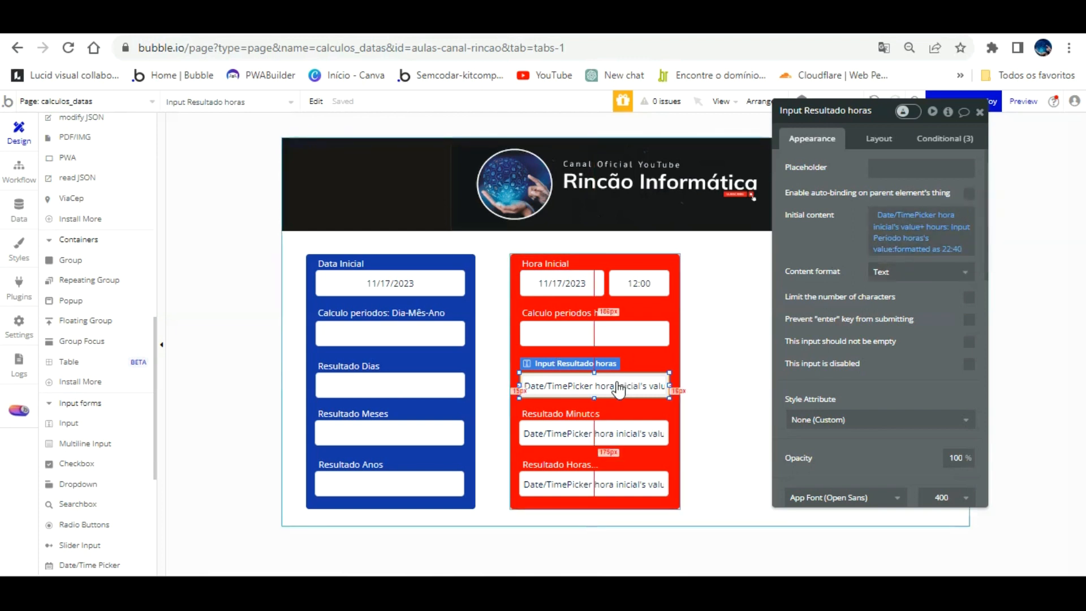
pyautogui.click(614, 433)
pyautogui.rightClick(905, 217)
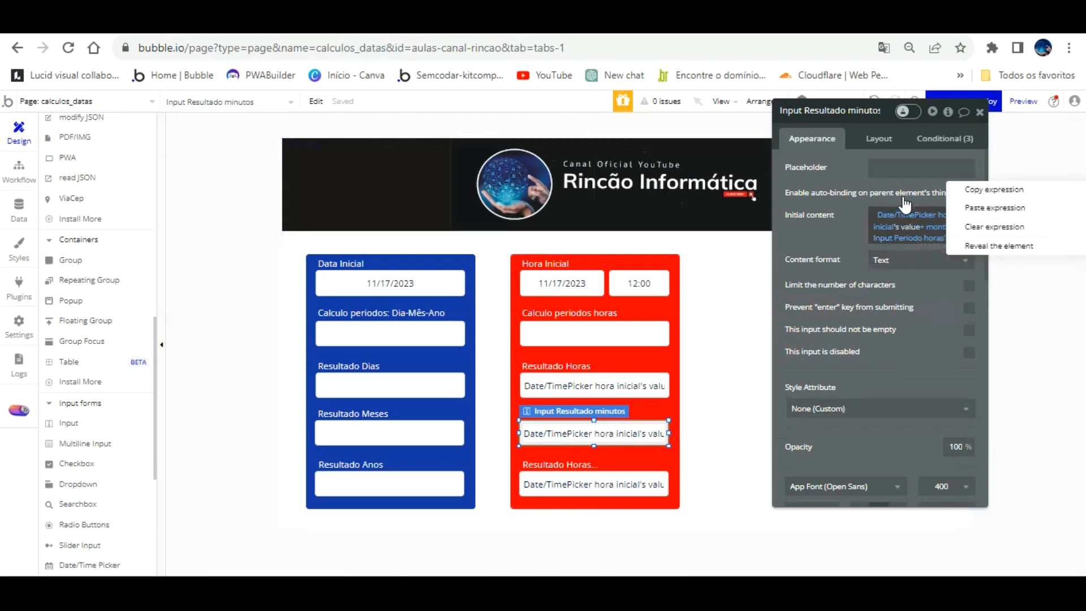
pyautogui.click(987, 201)
pyautogui.rightClick(934, 216)
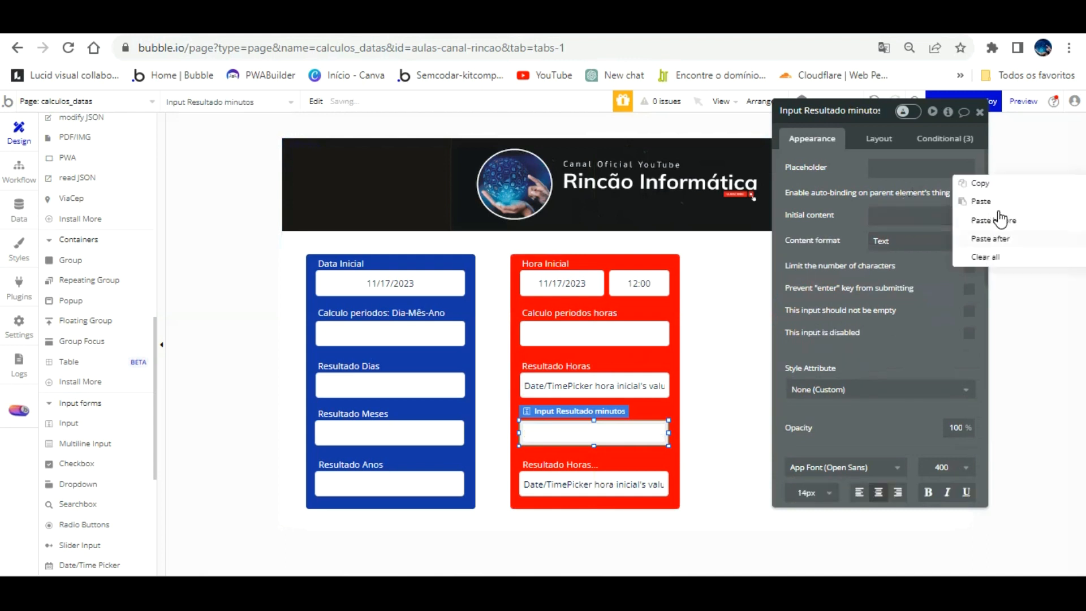
pyautogui.click(981, 201)
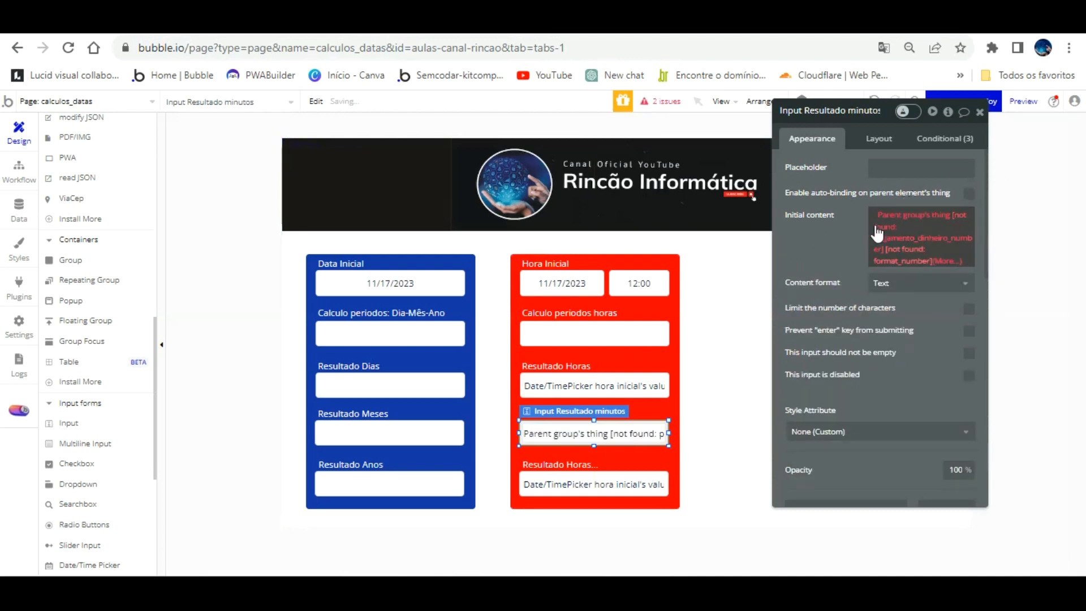
# Copy Input Resultado horas' initial content expression and paste it over the cleared initial content of Input Resultado minutos
pyautogui.click(617, 361)
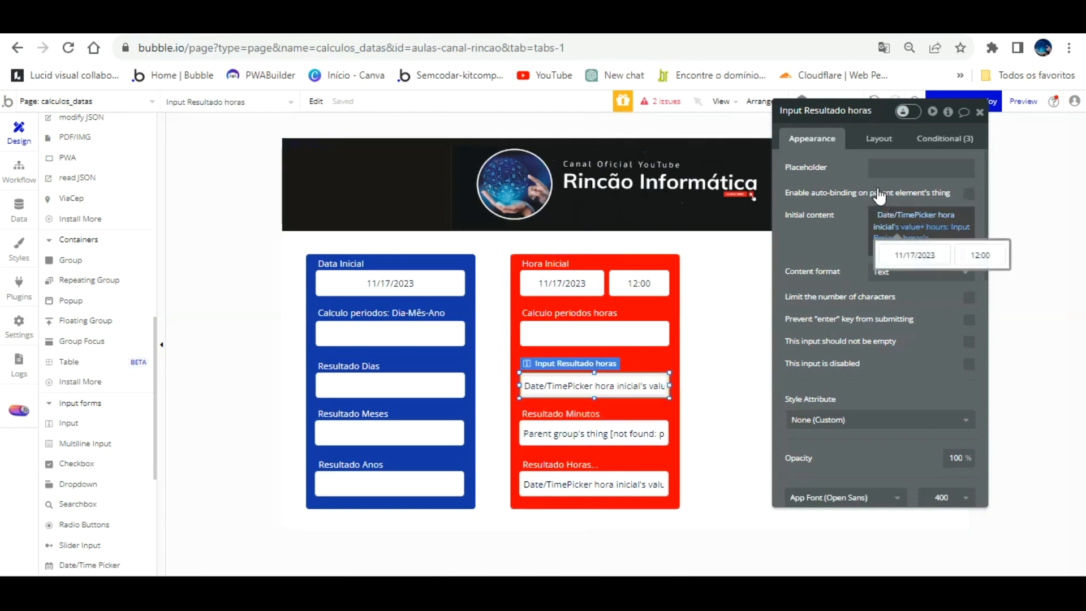
pyautogui.rightClick(879, 215)
pyautogui.click(961, 180)
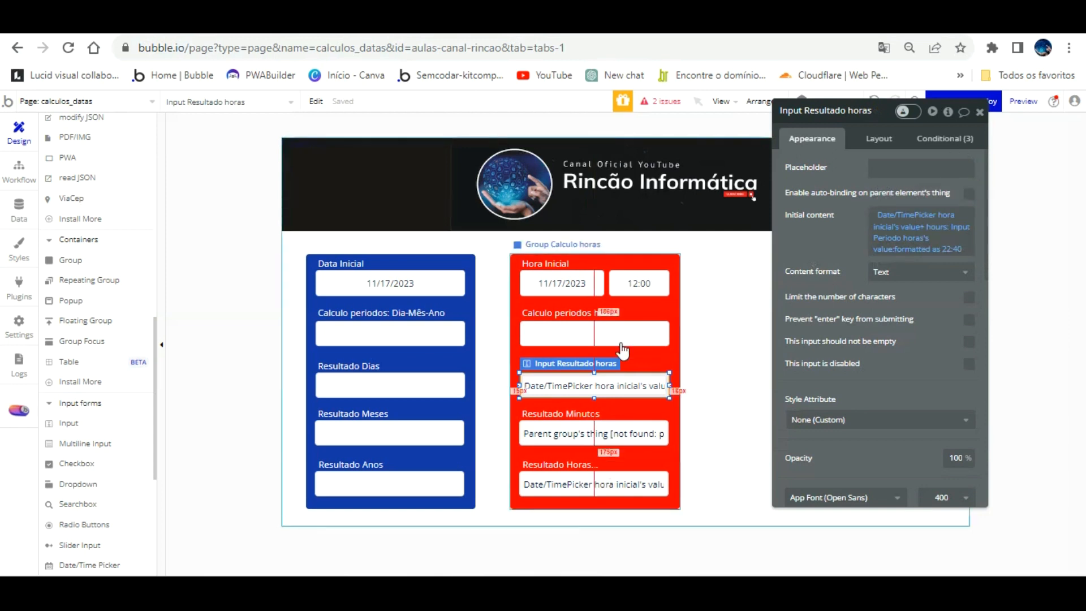
pyautogui.click(608, 433)
pyautogui.click(899, 224)
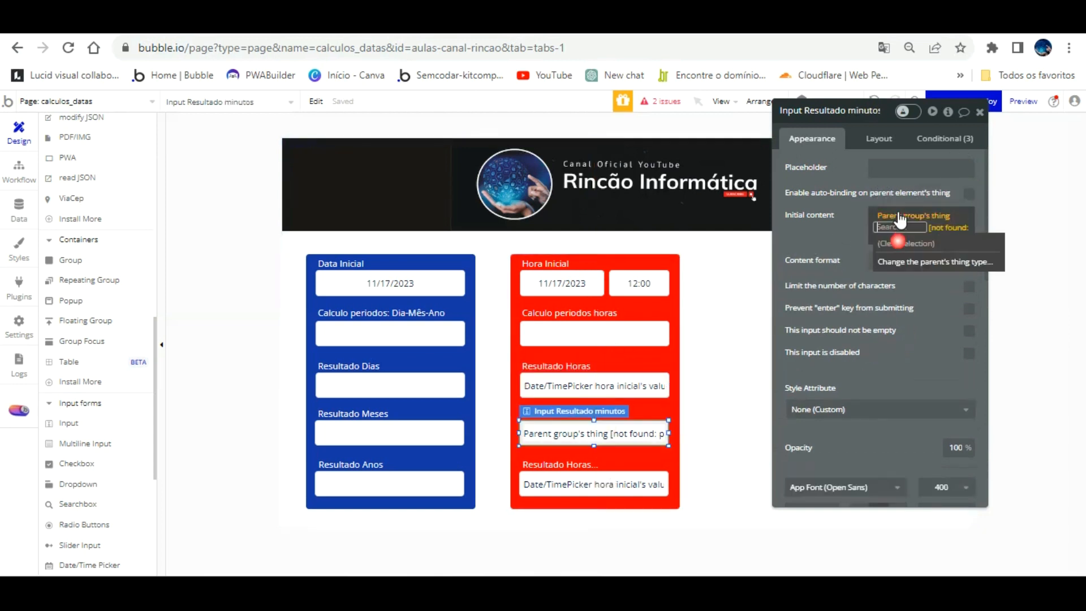
pyautogui.rightClick(901, 221)
pyautogui.click(979, 238)
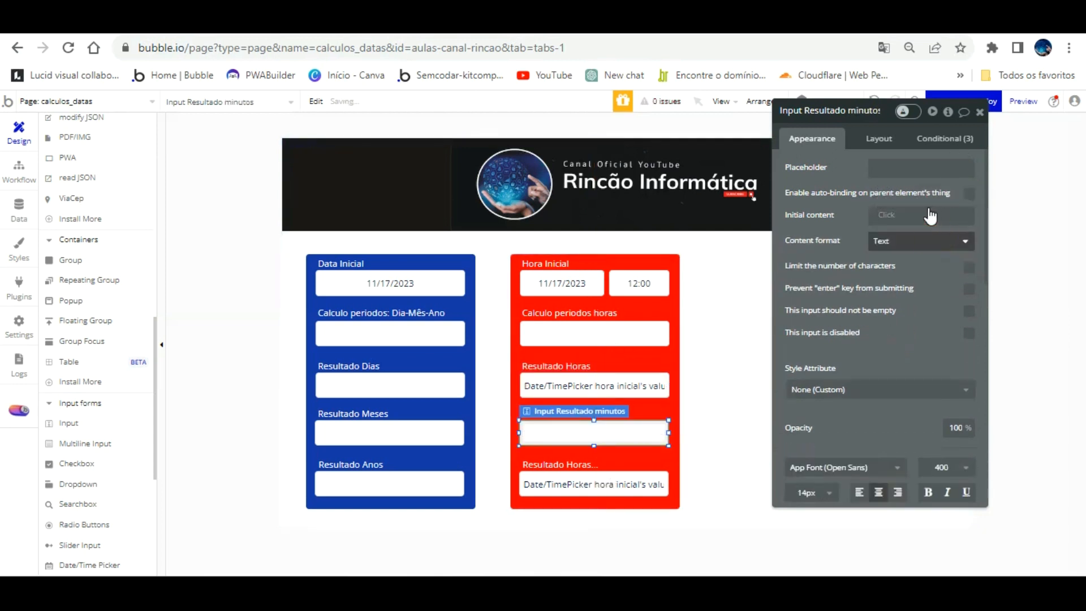
pyautogui.rightClick(901, 214)
pyautogui.click(970, 194)
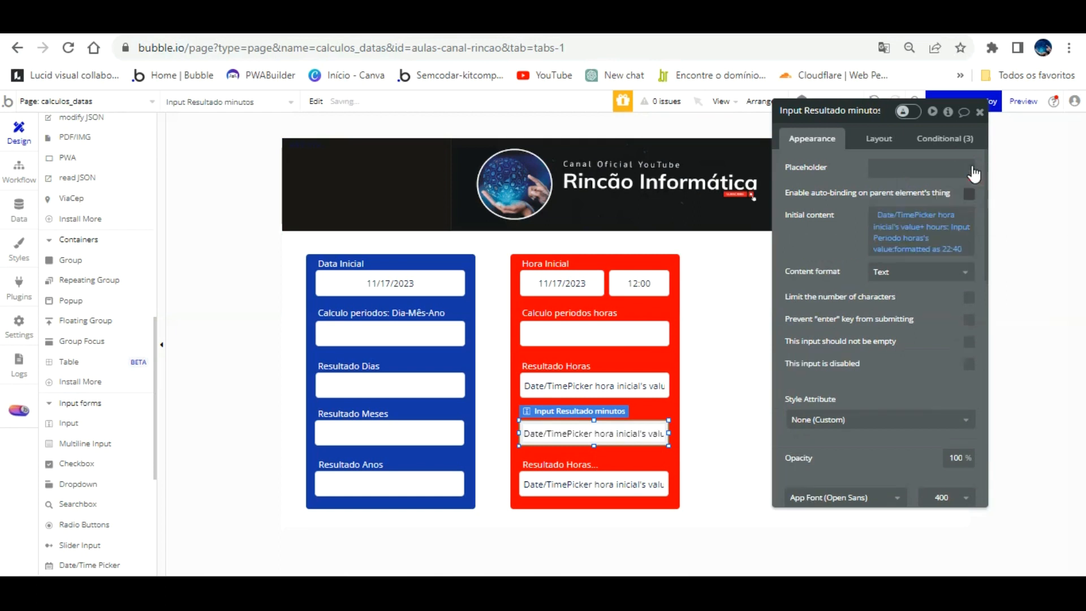
# Change the operator in Input Resultado minutos' initial content expression to + minutes
pyautogui.click(919, 220)
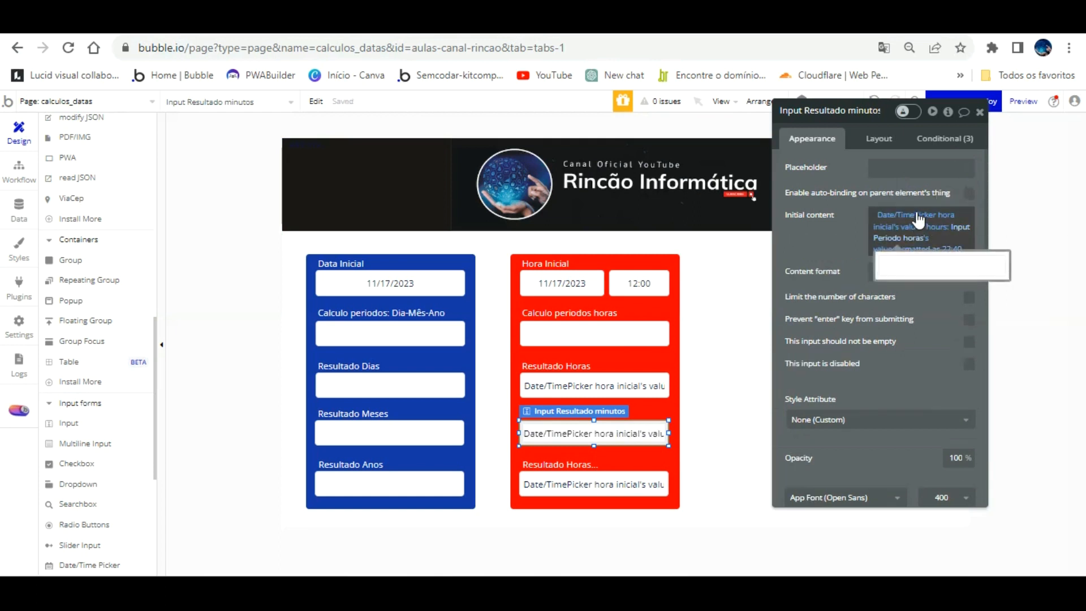
pyautogui.click(938, 227)
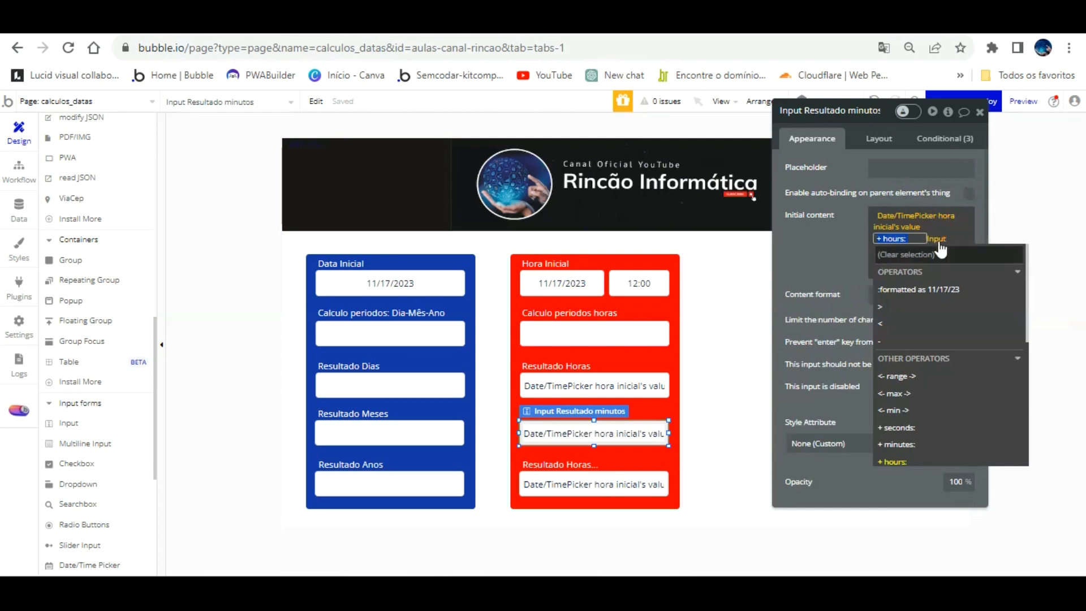
pyautogui.scroll(-3, 970, 364)
pyautogui.click(937, 340)
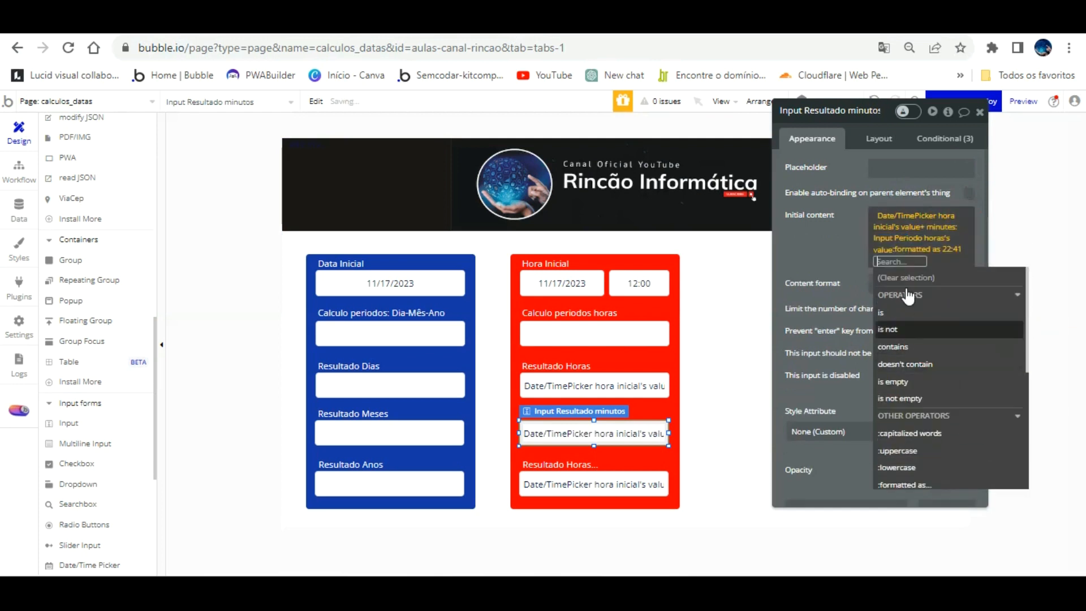
pyautogui.click(846, 229)
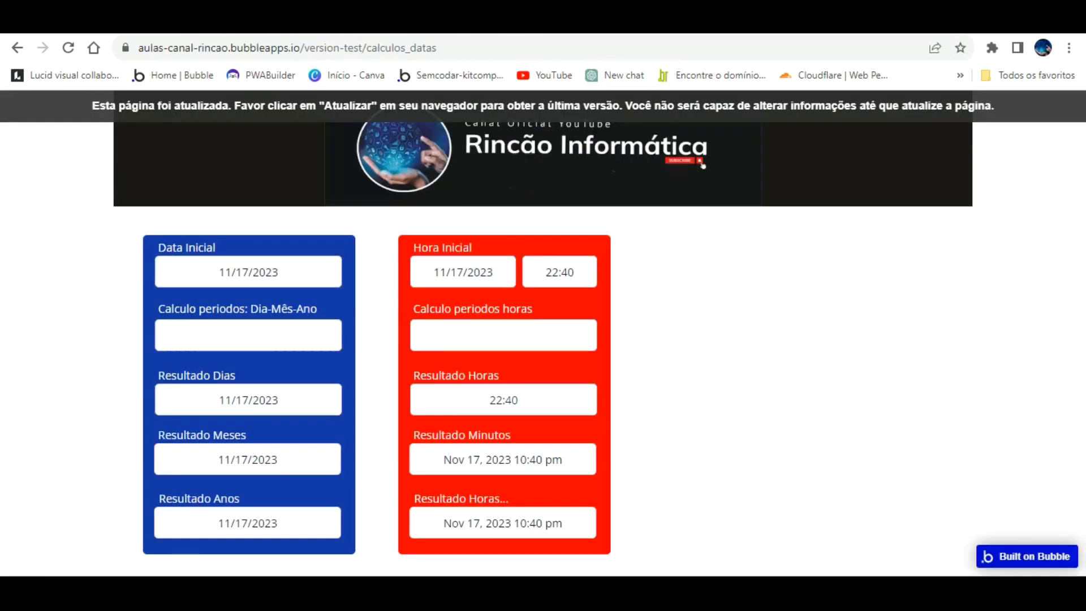
# Reload the calculos_datas preview page and check the month and year selection in the Data Inicial calendar
pyautogui.click(337, 102)
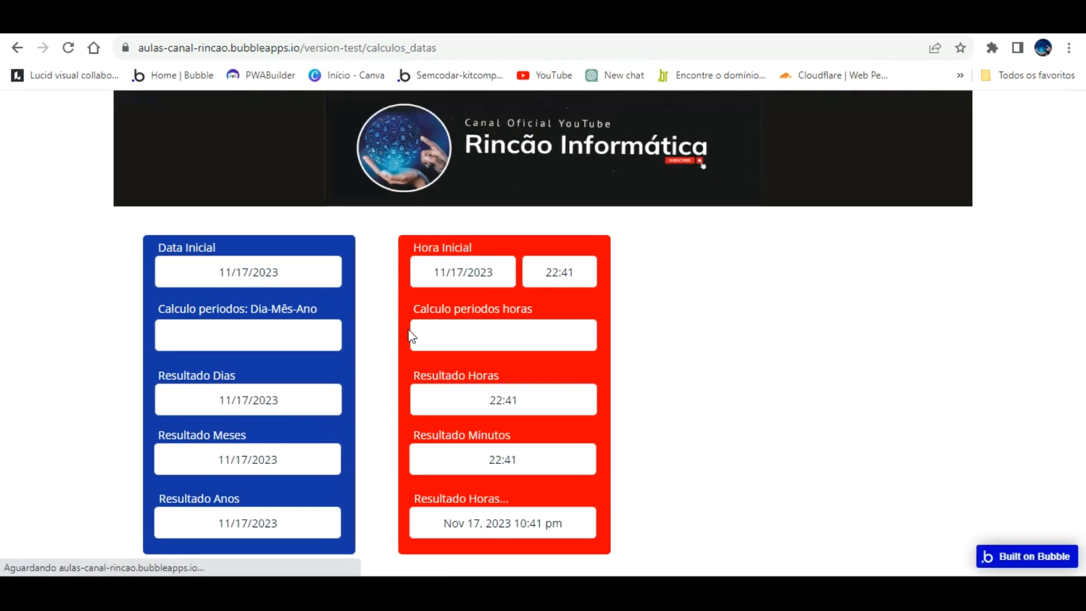
pyautogui.click(249, 271)
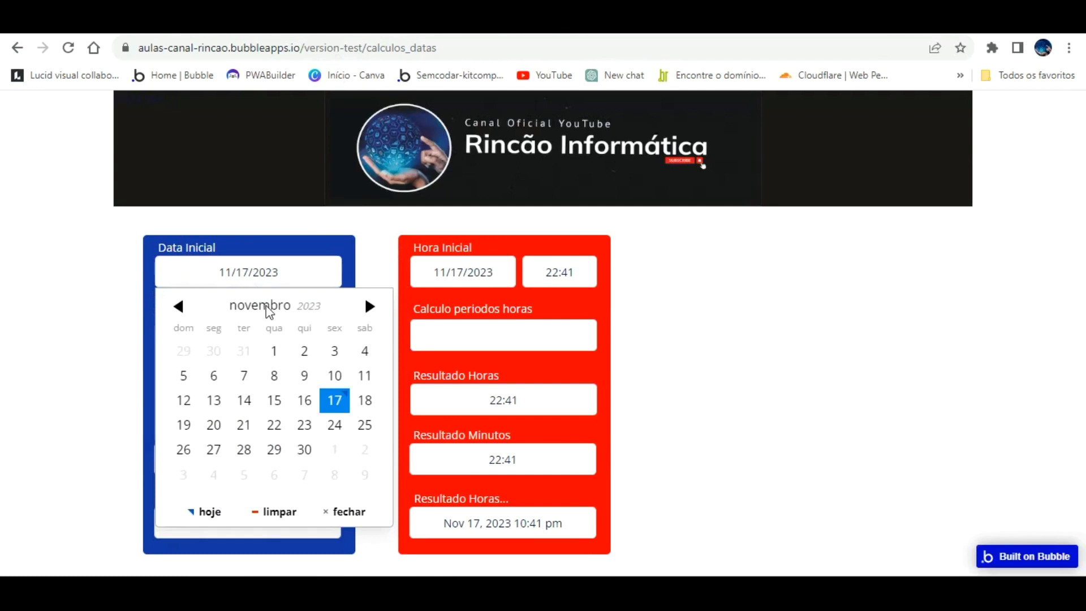
pyautogui.click(283, 490)
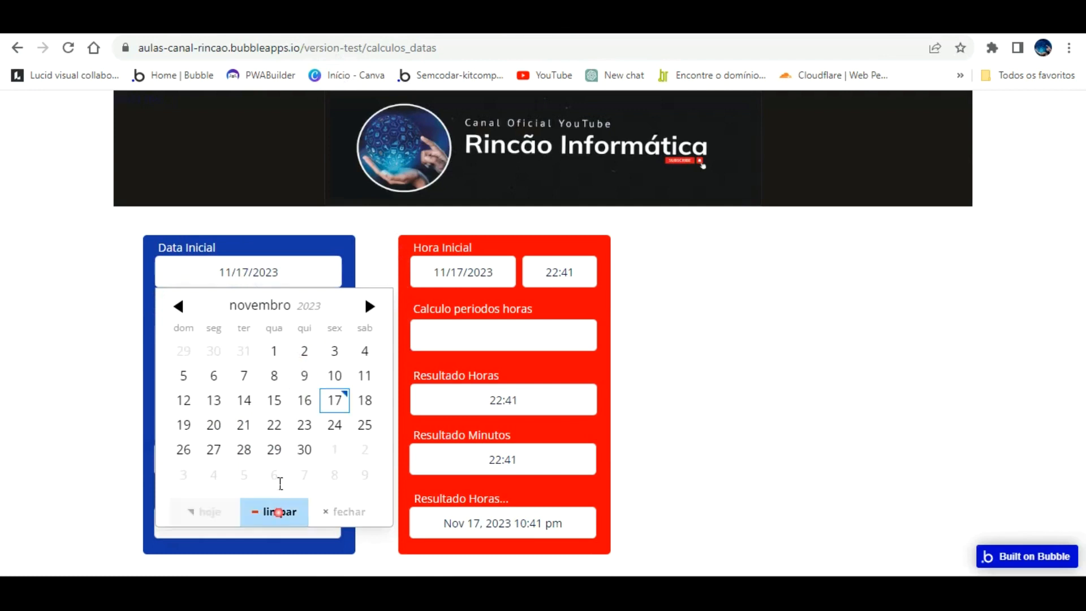
pyautogui.click(265, 263)
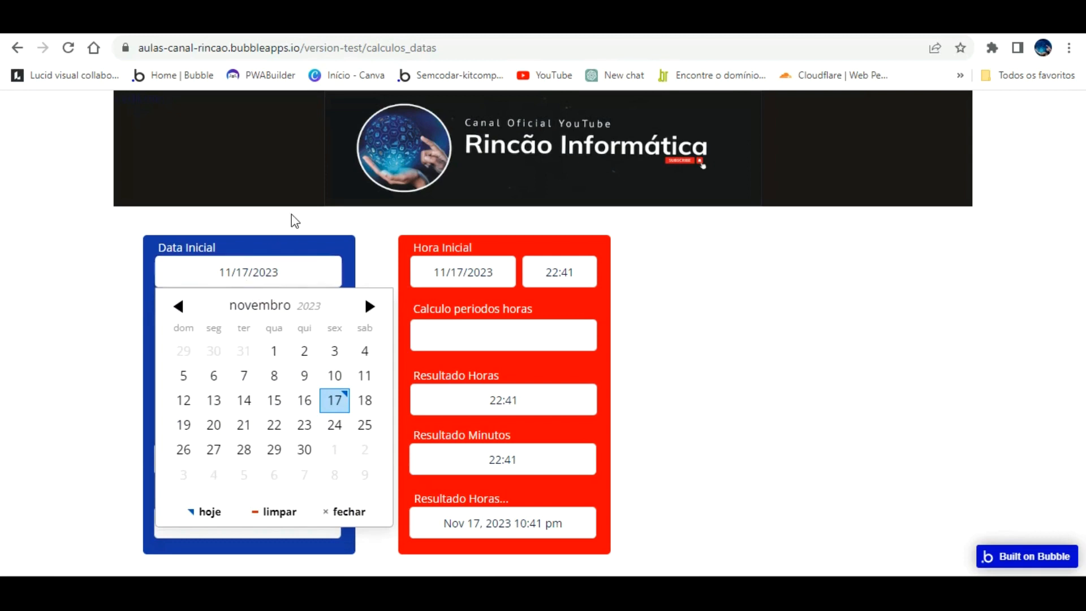
# Enable Display dropdowns to pick month/year for the Data Inicial and hora inicial date pickers in the editor
pyautogui.click(151, 24)
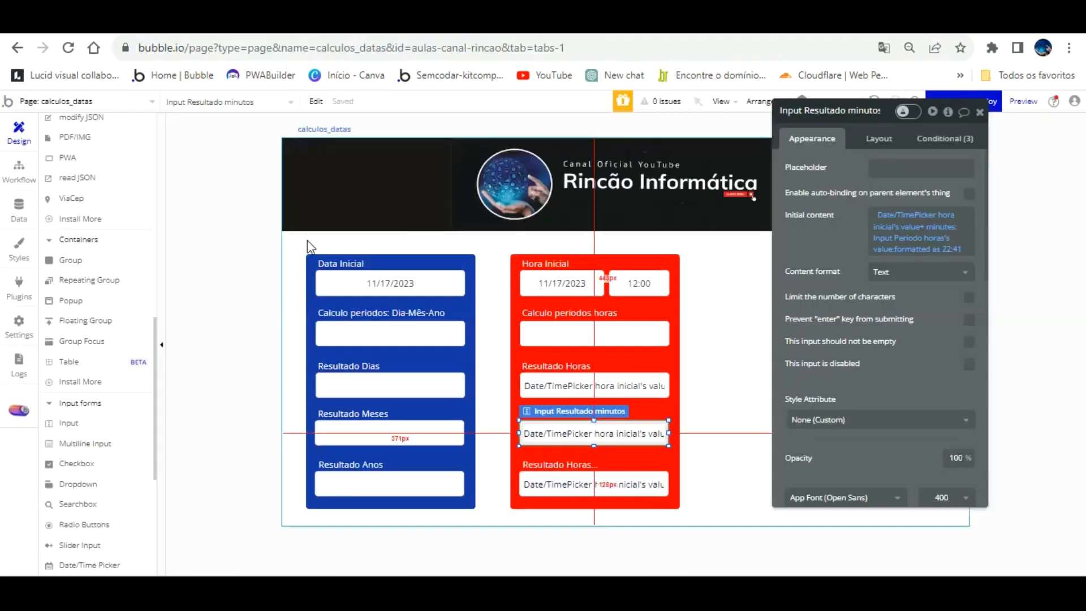
pyautogui.click(393, 281)
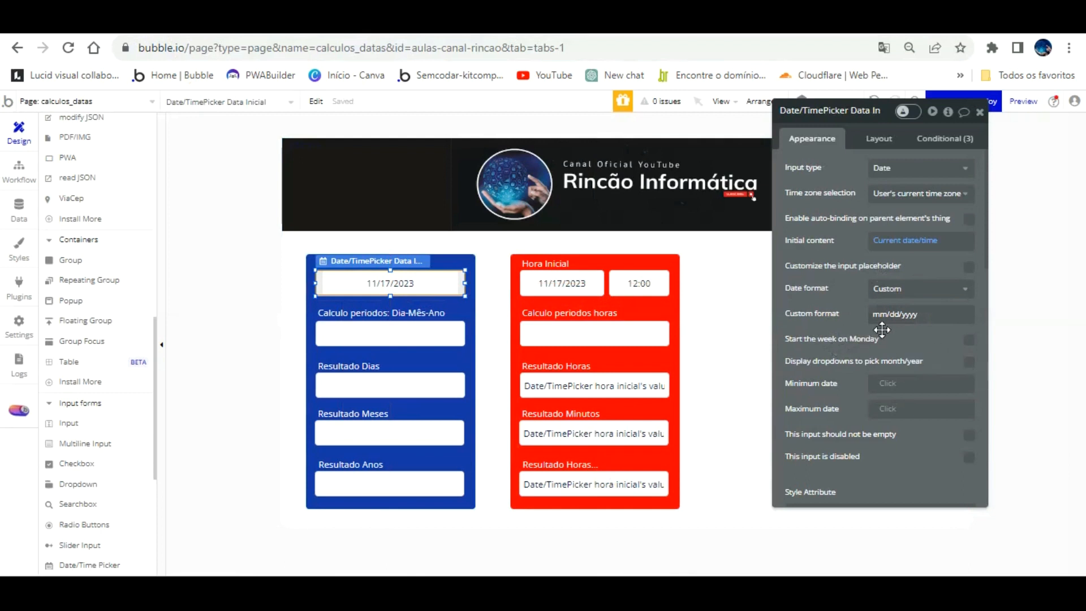
pyautogui.click(968, 361)
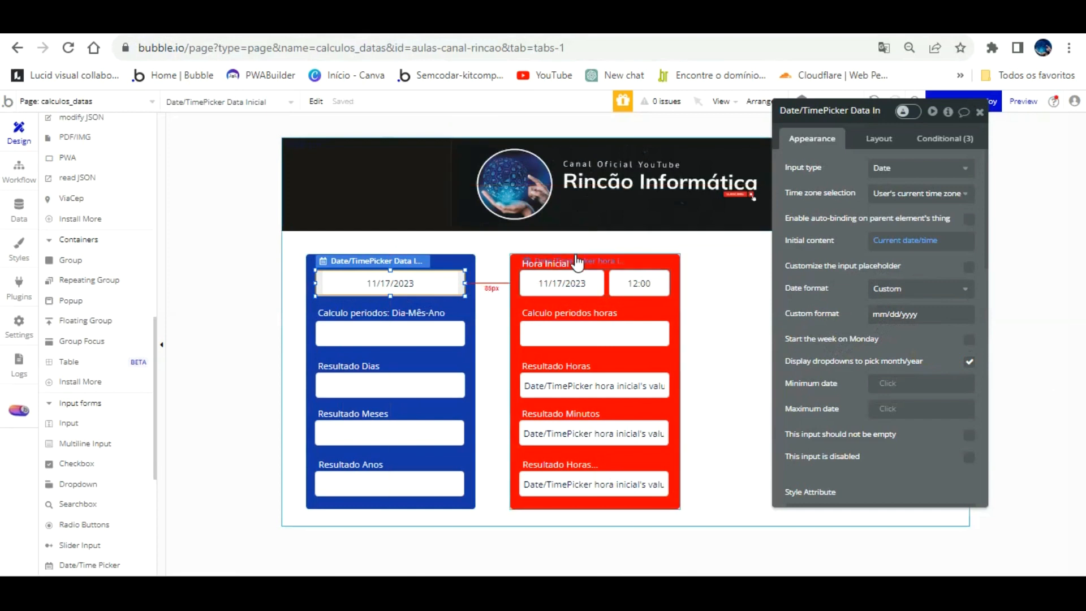
pyautogui.click(573, 283)
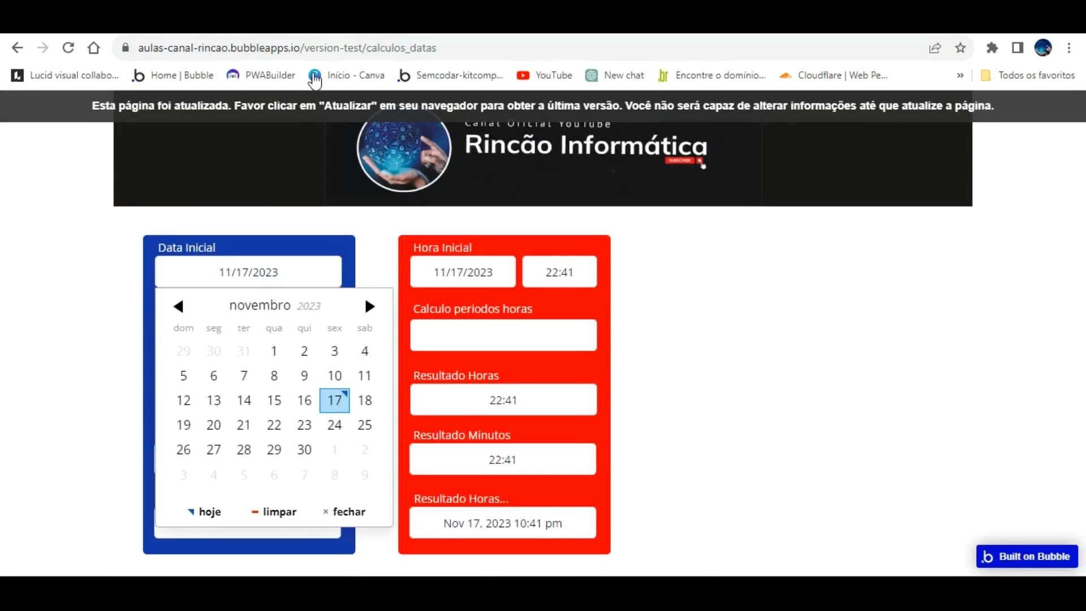
# Reload the preview page and set Data Inicial to 01/01/2010 using the calendar's year and month dropdowns
pyautogui.click(308, 136)
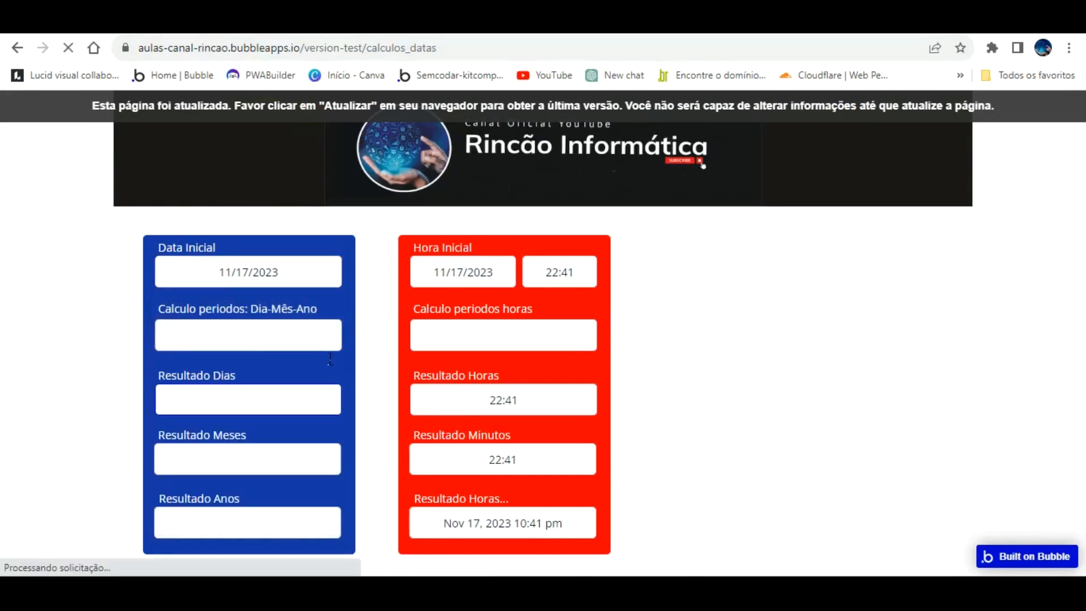
pyautogui.click(257, 272)
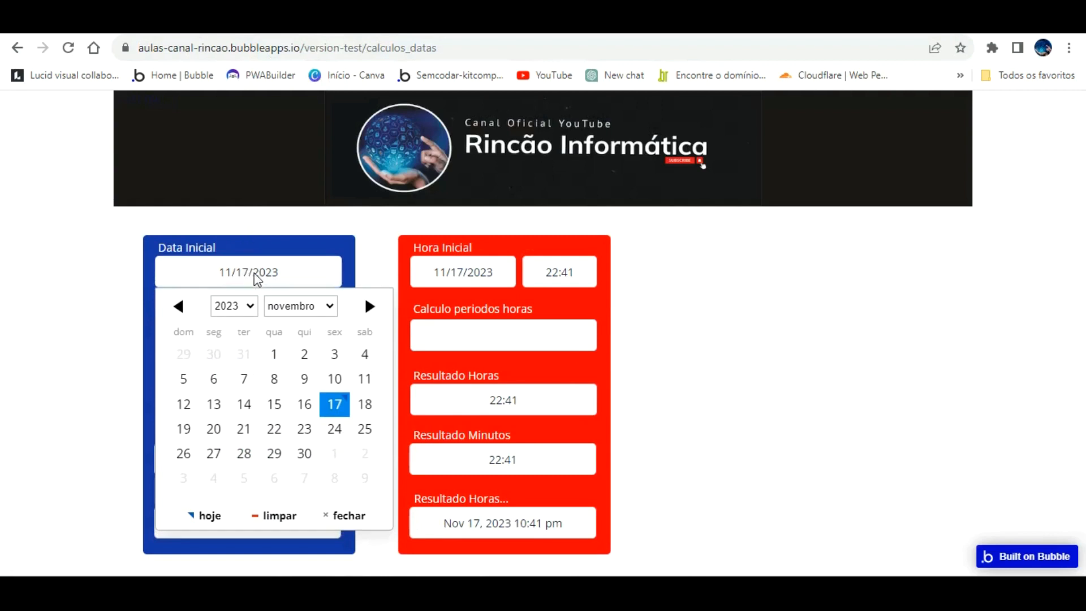
pyautogui.click(249, 304)
pyautogui.click(231, 115)
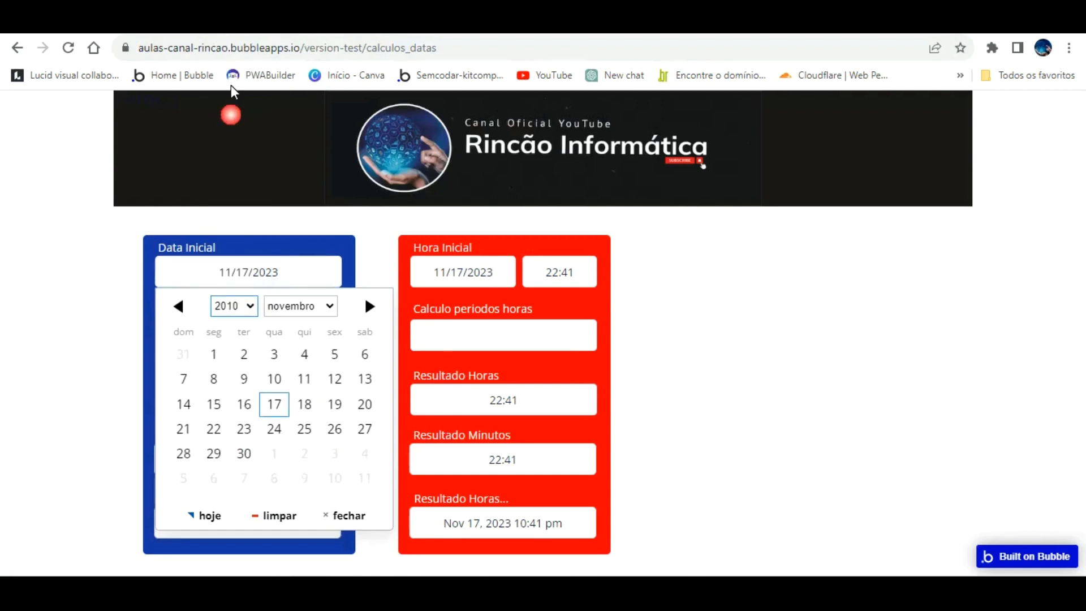
pyautogui.click(316, 305)
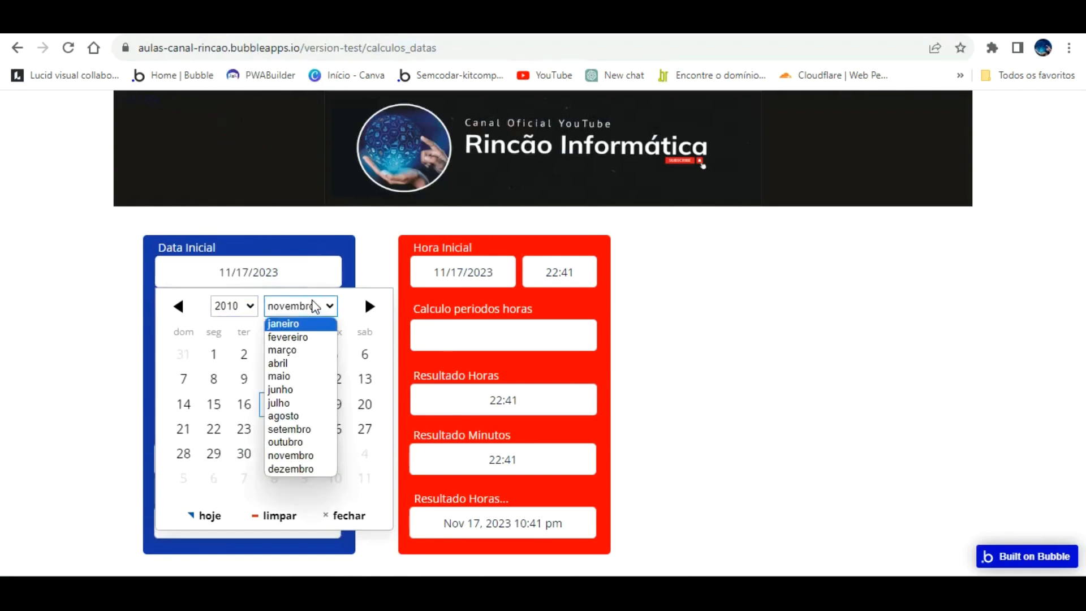
pyautogui.click(311, 325)
pyautogui.click(334, 354)
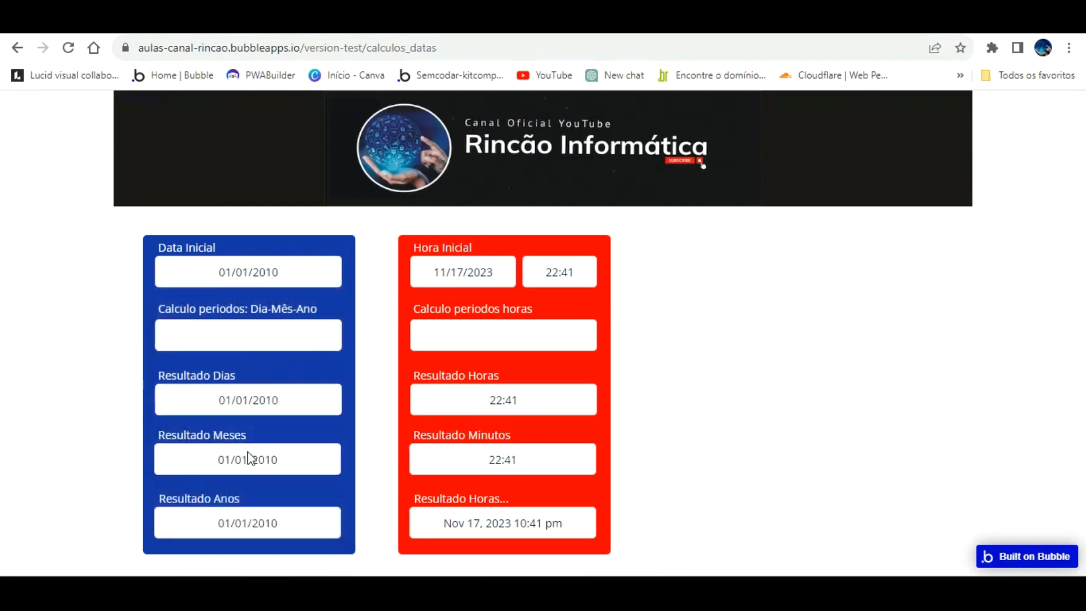
# Enter 10 as the blue group's Dia-Mês-Ano period and compare the results with Data Inicial
pyautogui.click(262, 336)
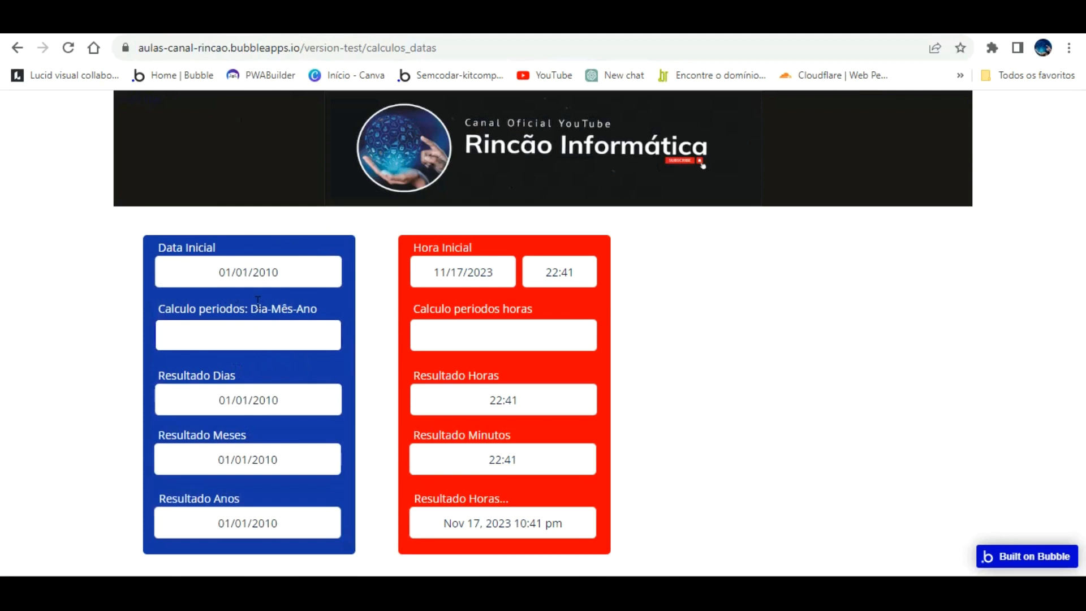
pyautogui.write('10')
pyautogui.click(266, 274)
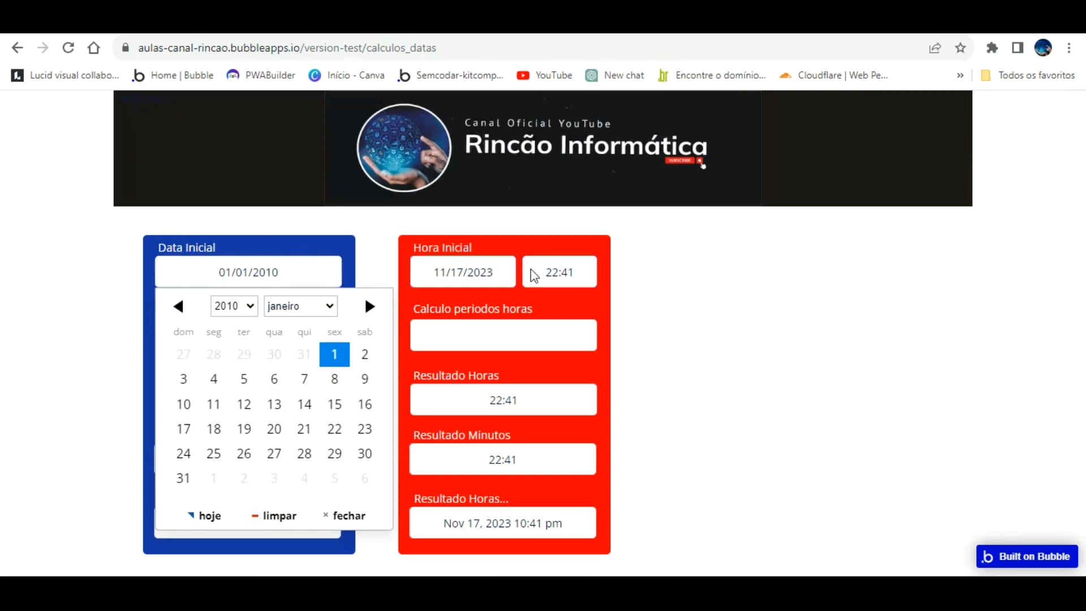
# Test the red group's hour and minute results by entering 2 in Calculo periodos horas and replacing it with 5
pyautogui.click(545, 305)
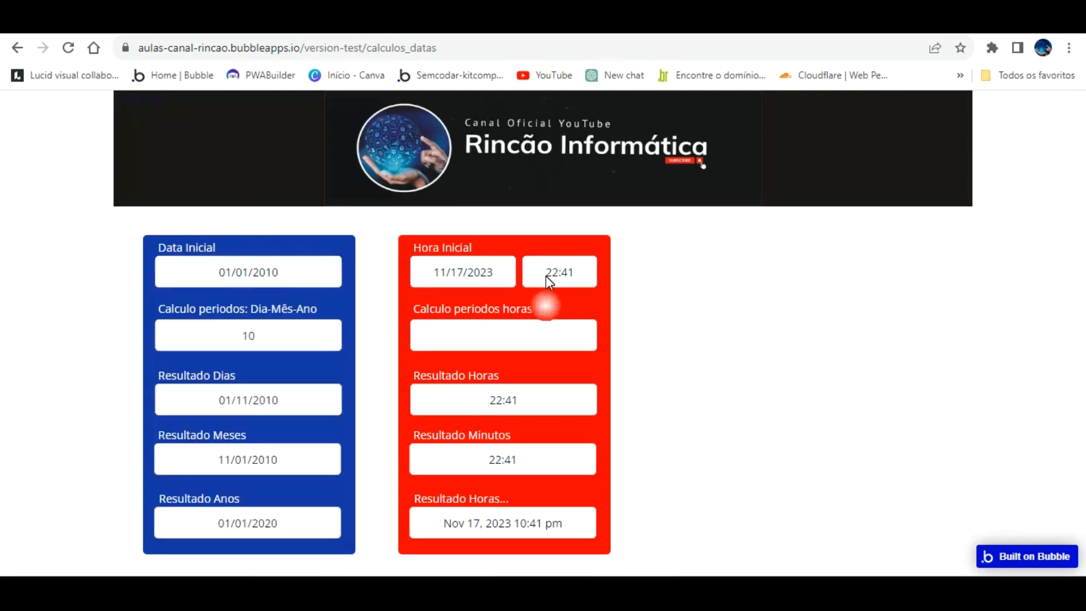
pyautogui.write('2')
pyautogui.click(509, 311)
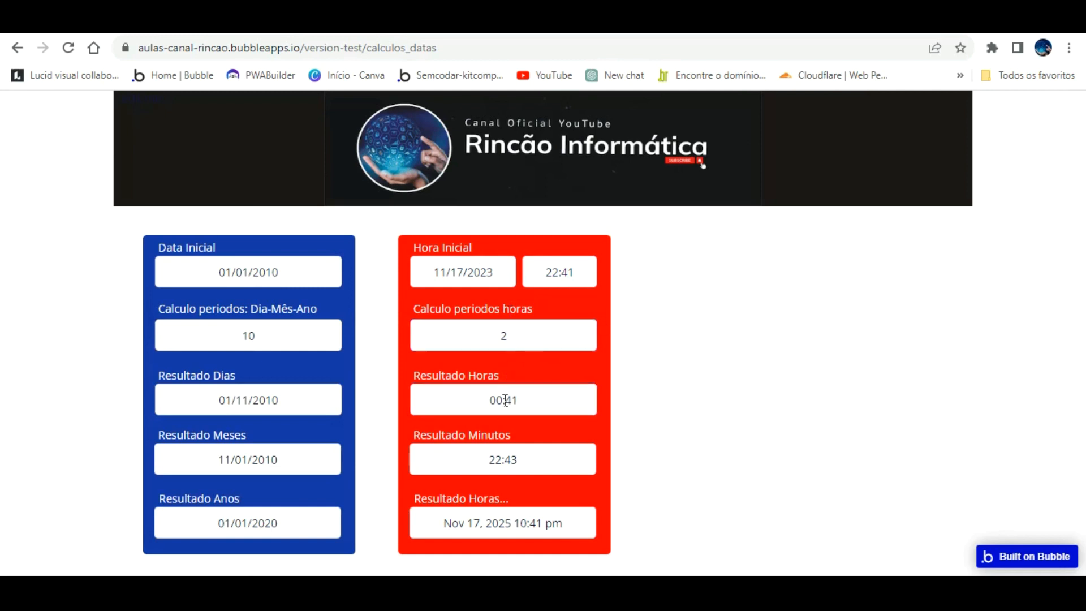
pyautogui.click(519, 448)
pyautogui.click(525, 312)
pyautogui.doubleClick(460, 336)
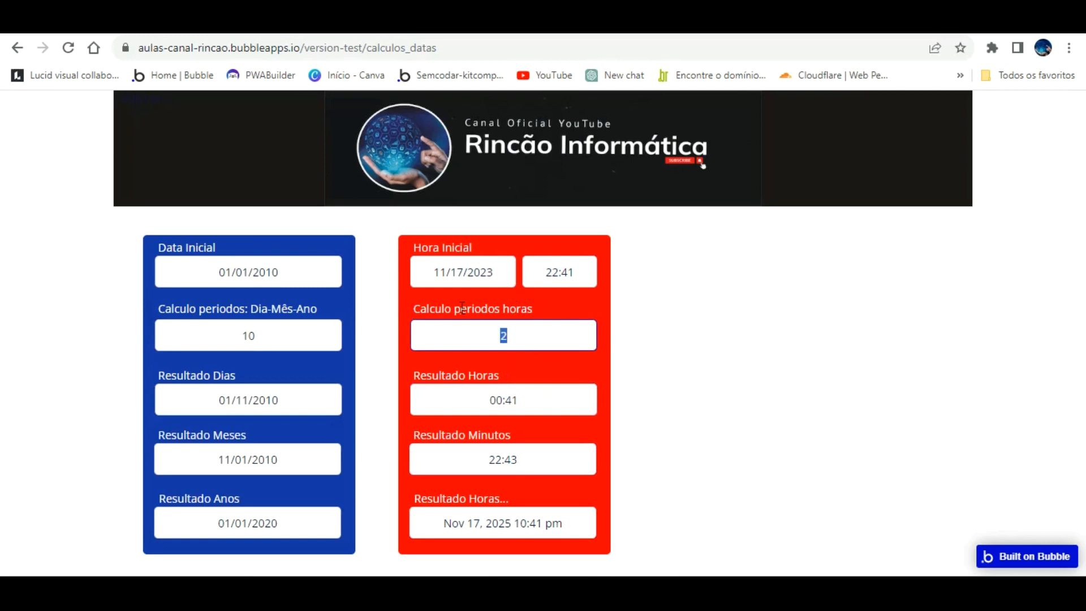
pyautogui.write('5')
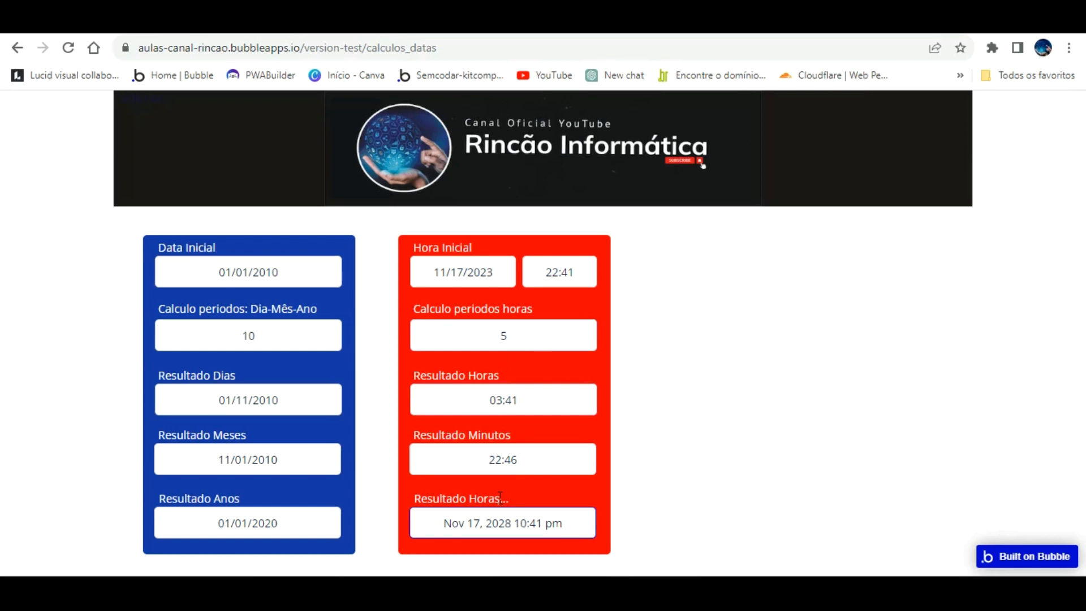
pyautogui.click(536, 364)
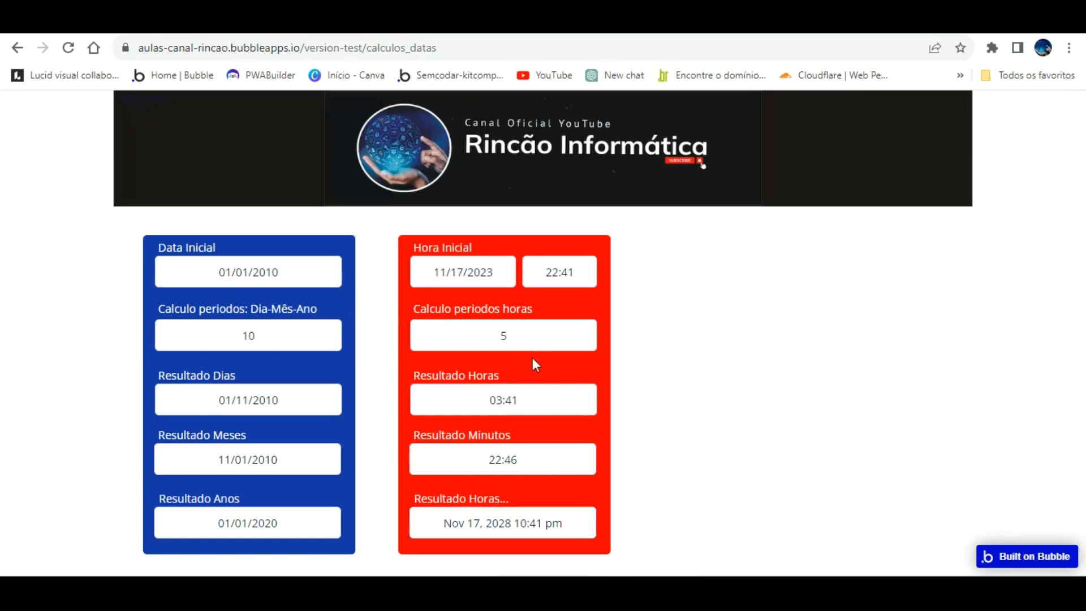
# Return to the editor and clear the initial content of Input Resultado Horas e minutos
pyautogui.click(396, 19)
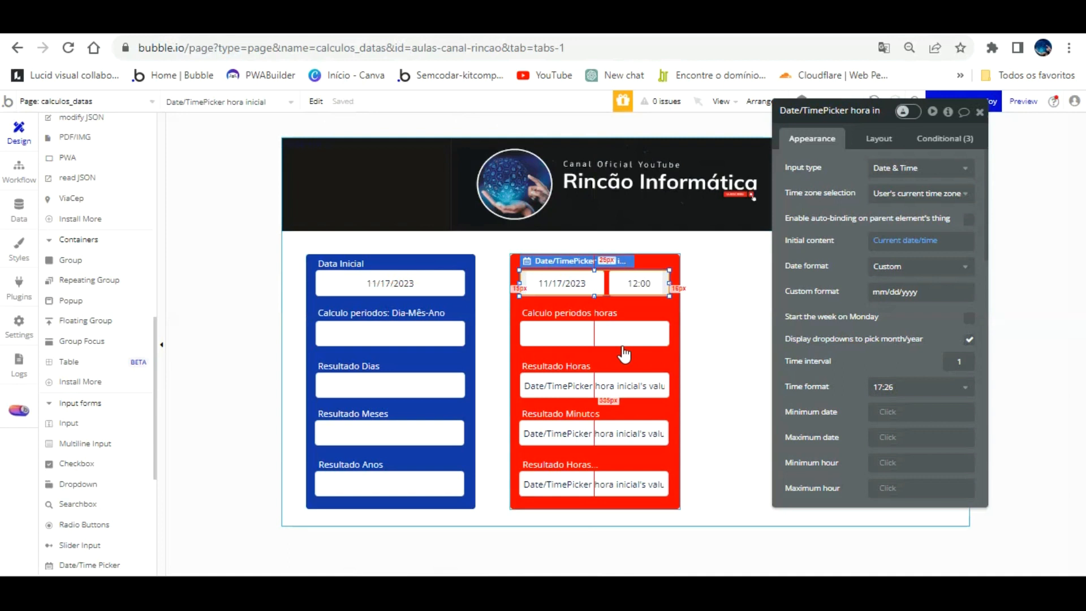
pyautogui.click(629, 480)
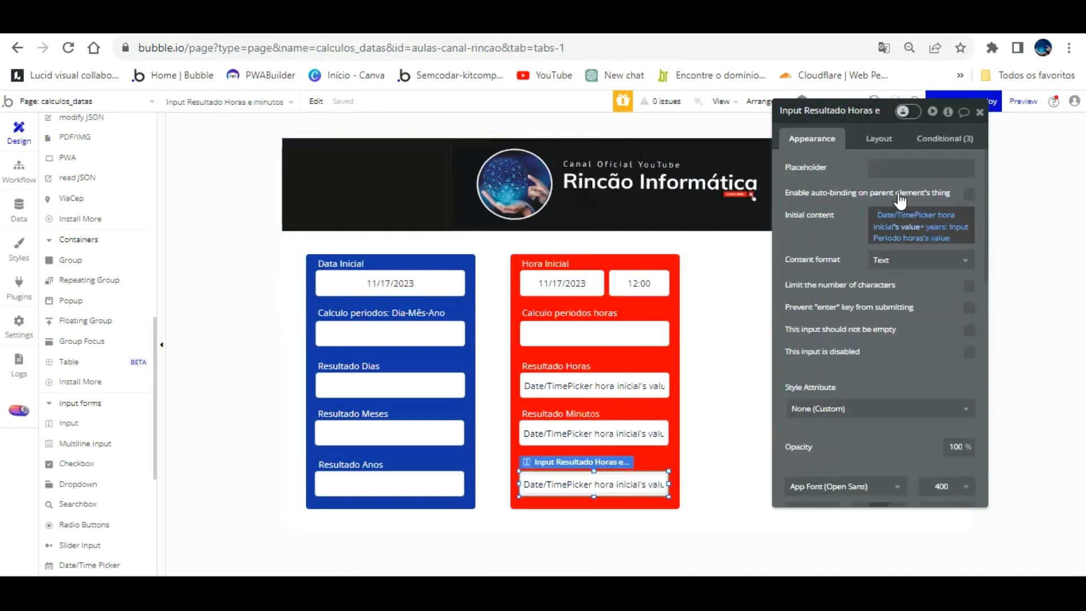
pyautogui.rightClick(916, 215)
pyautogui.click(990, 223)
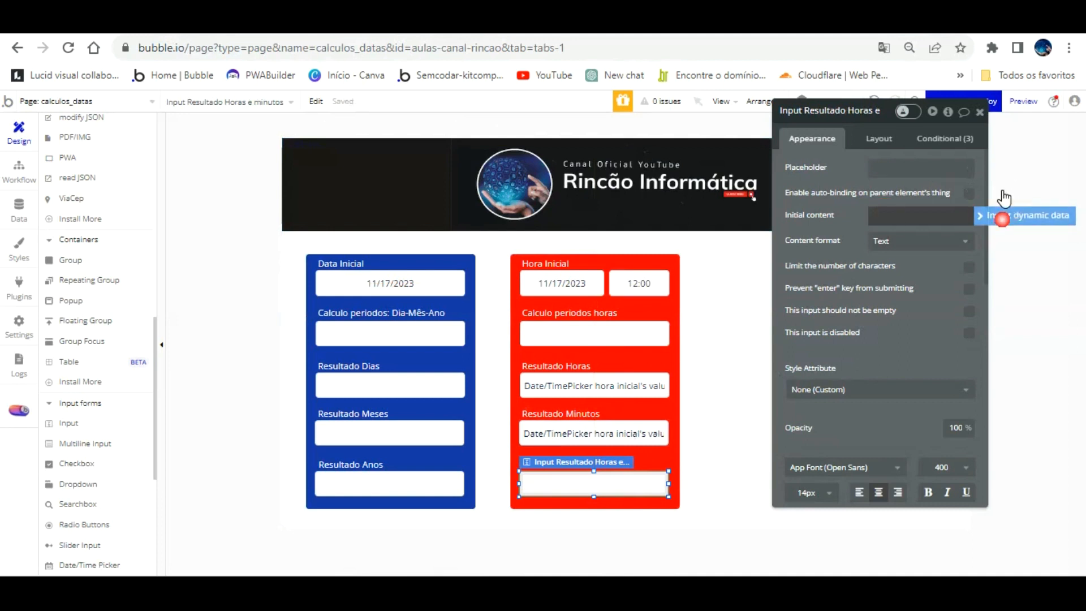
# Begin the initial content of the hours-and-minutes result input with Date/TimePicker hora inicial's value and the + hours operator
pyautogui.click(997, 216)
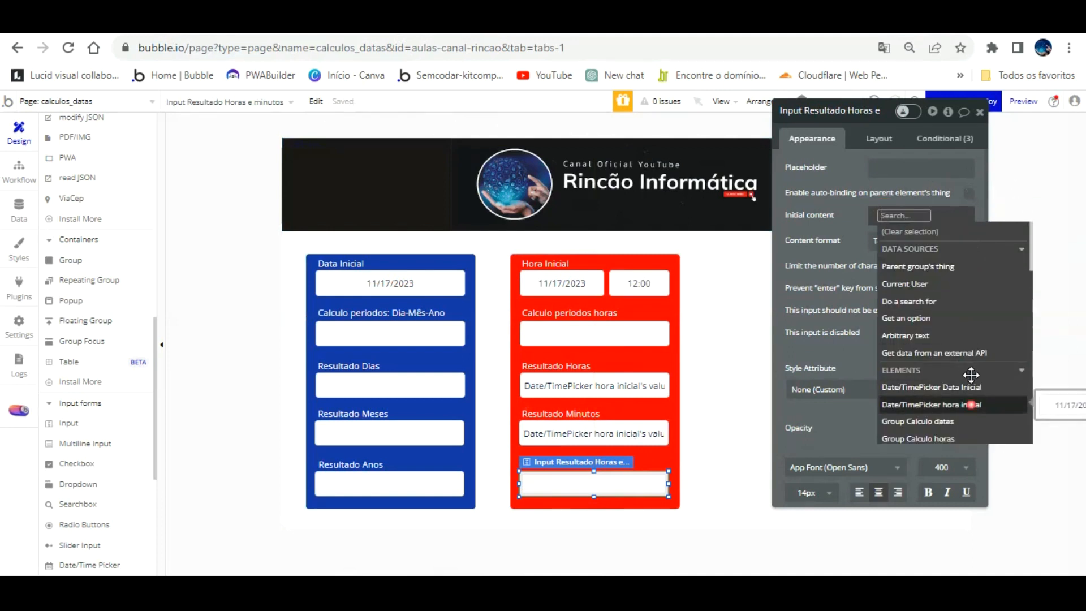
pyautogui.click(968, 404)
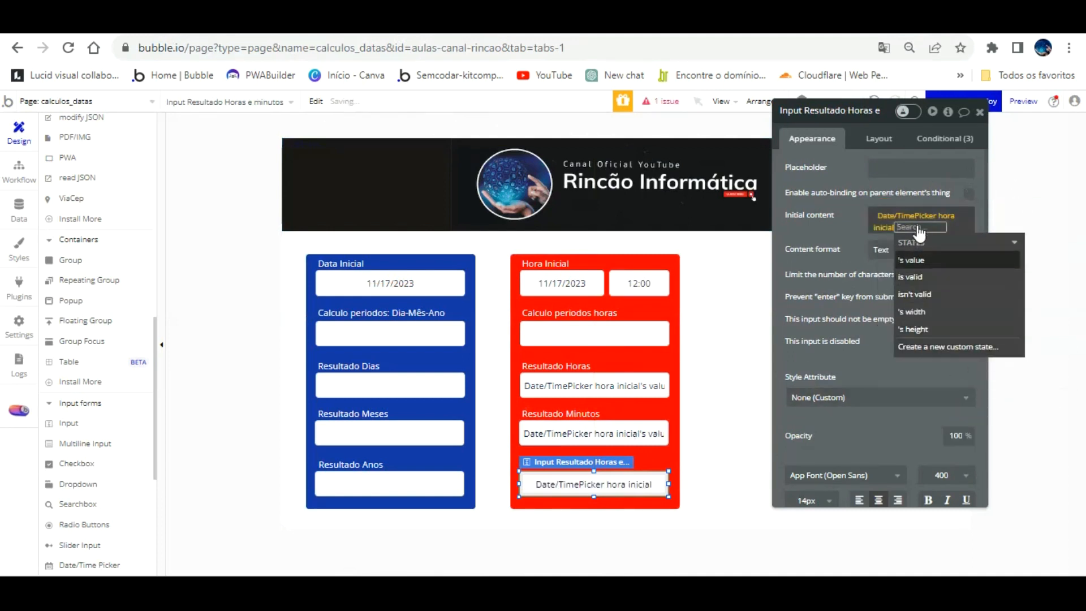
pyautogui.click(915, 259)
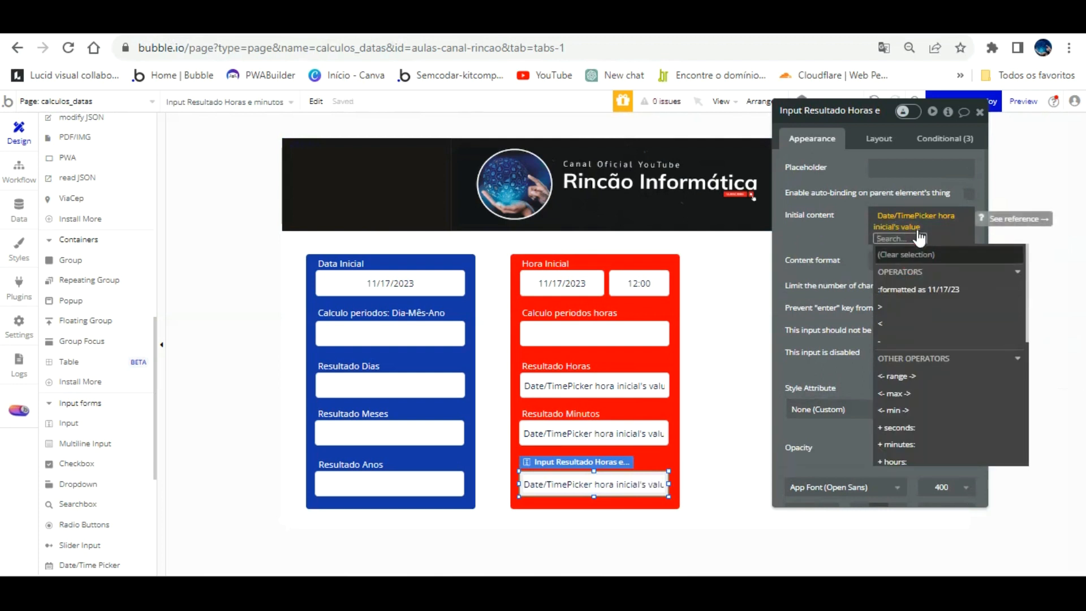
pyautogui.scroll(-3, 958, 369)
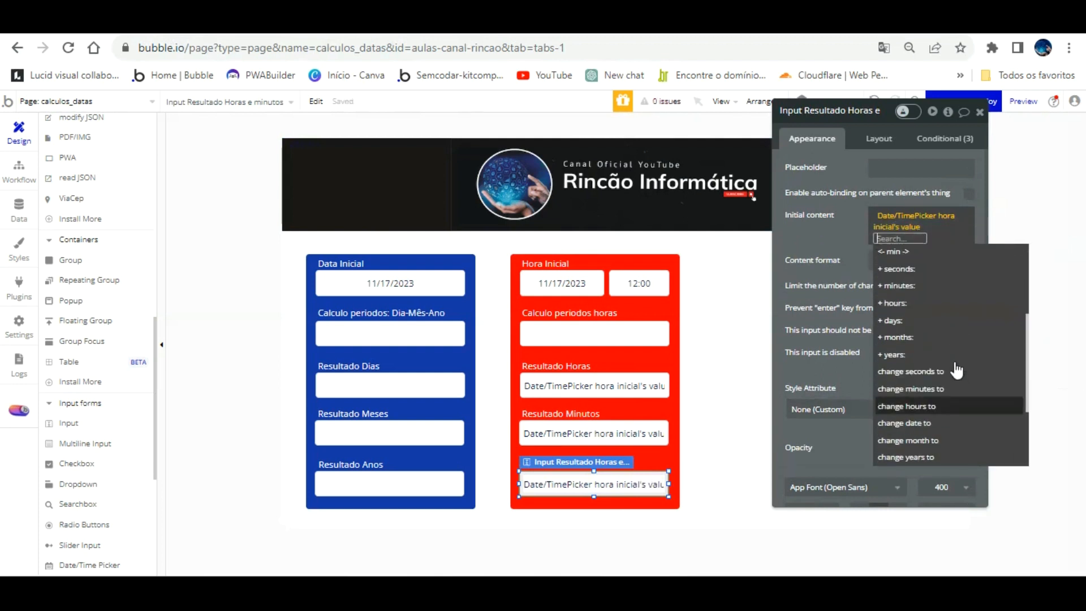
pyautogui.click(916, 303)
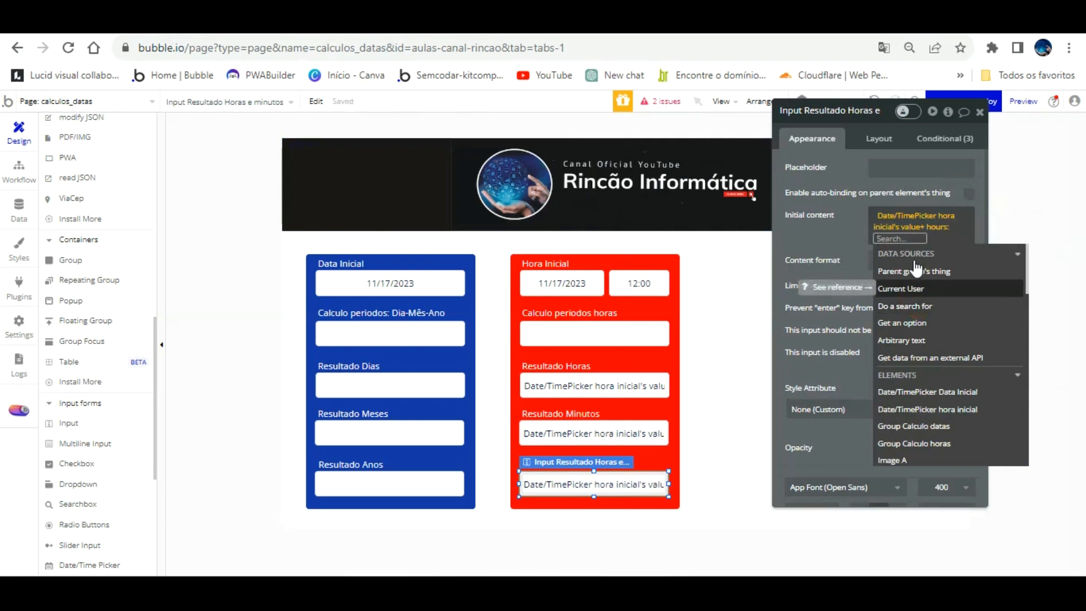
# Use Input Periodo horas's value as the number of hours added in the initial content expression
pyautogui.scroll(-3, 950, 339)
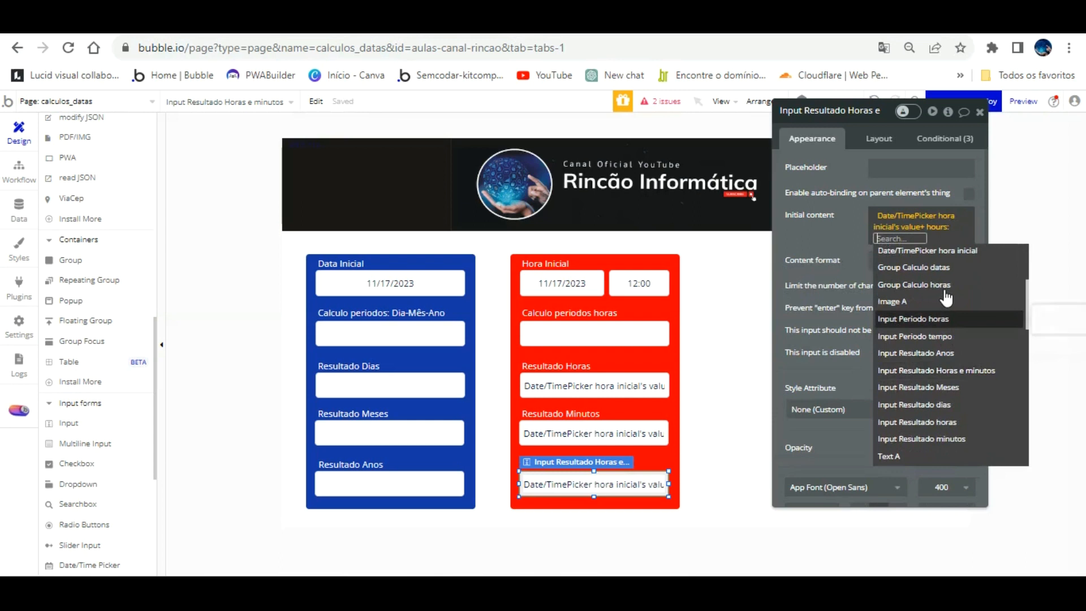
pyautogui.scroll(-2, 961, 365)
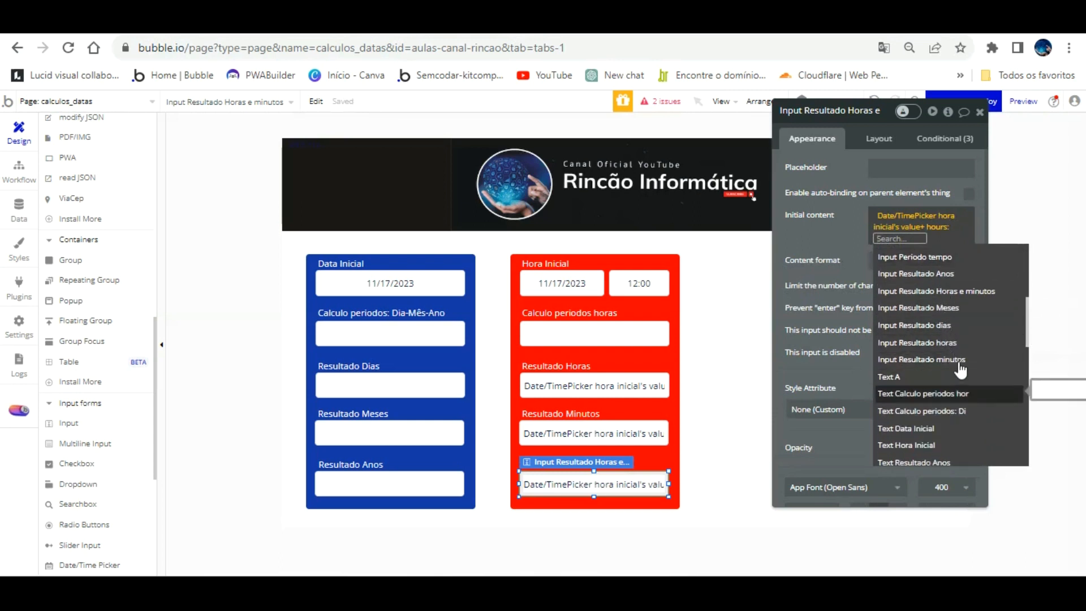
pyautogui.click(632, 327)
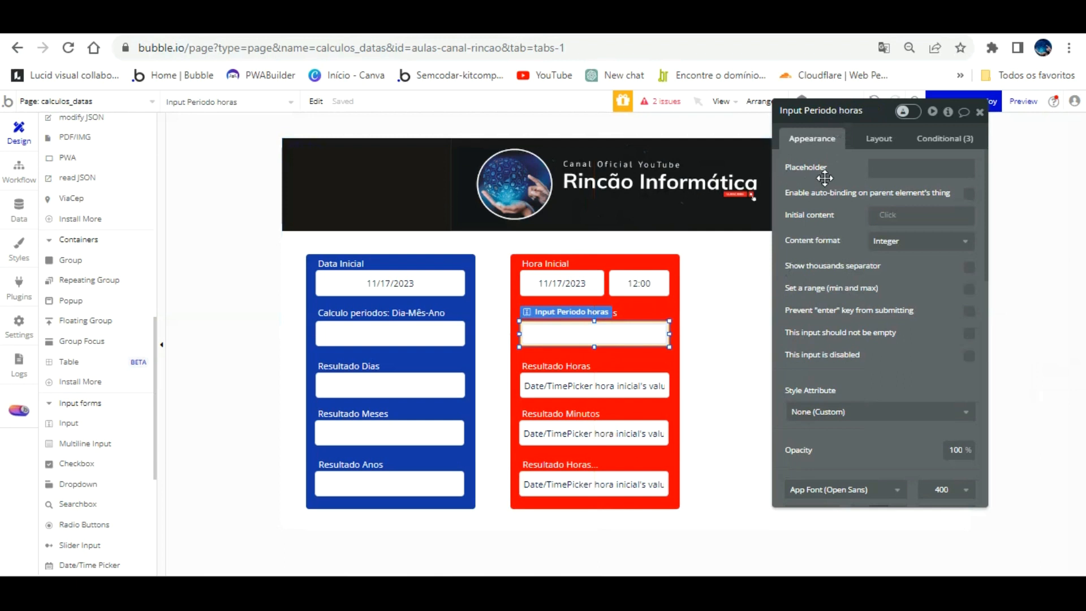
pyautogui.click(628, 484)
pyautogui.click(886, 239)
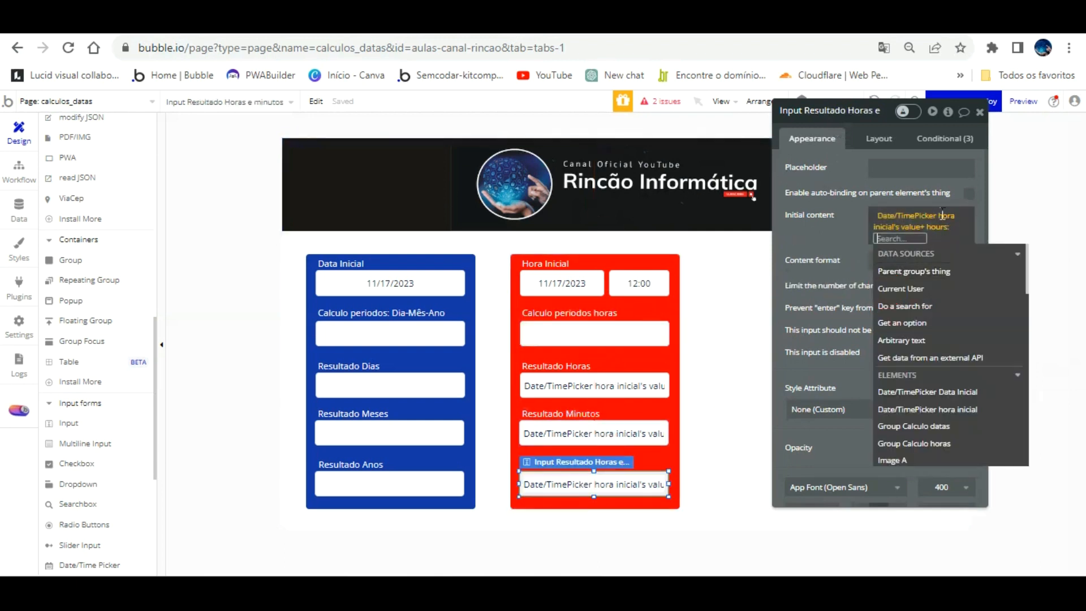
pyautogui.scroll(-5, 960, 337)
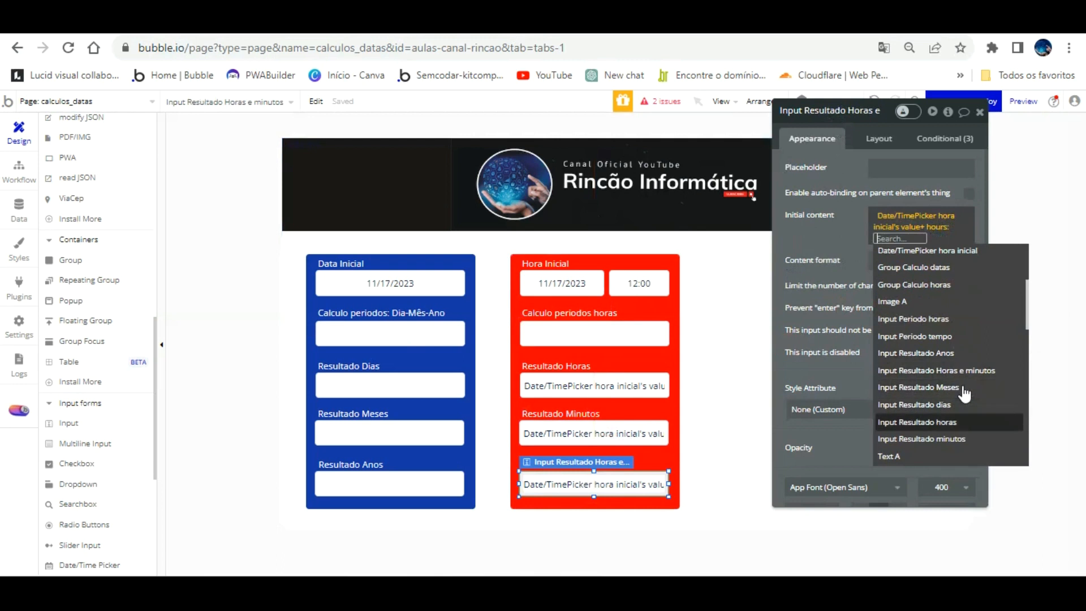
pyautogui.click(944, 319)
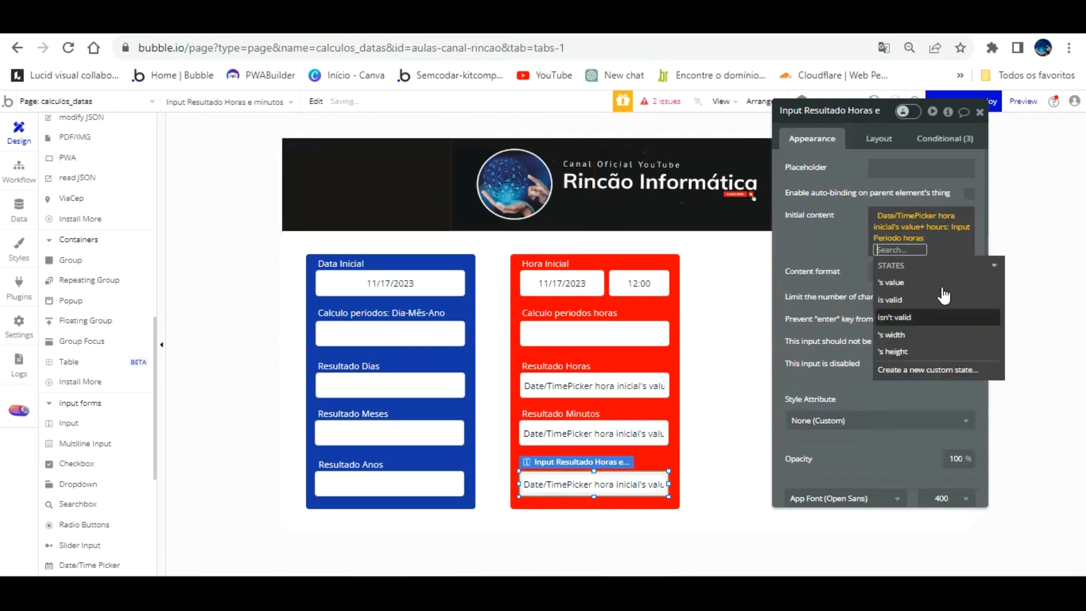
pyautogui.click(894, 268)
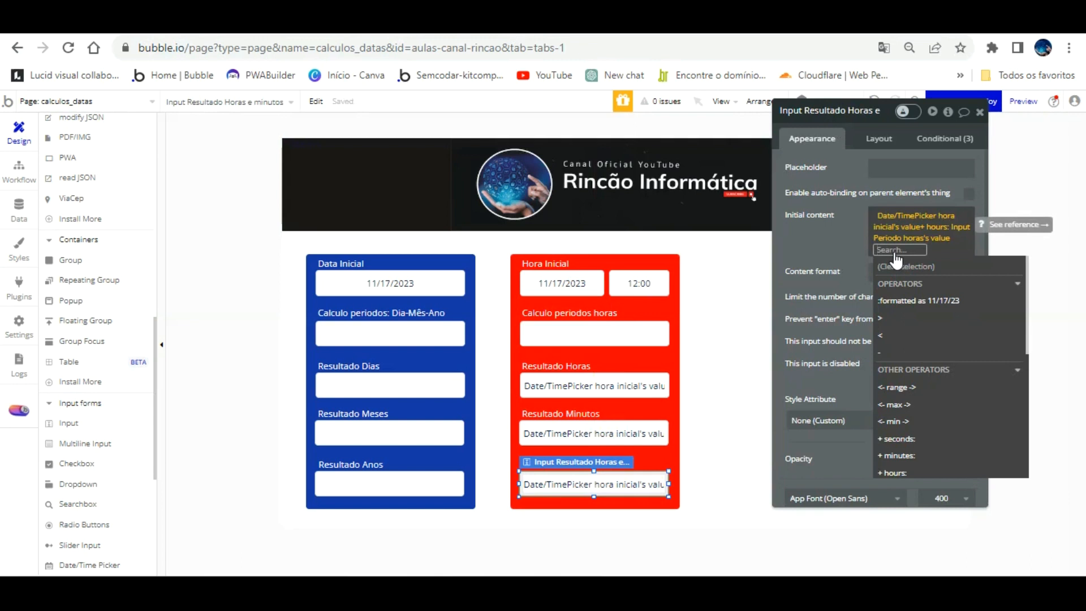
# Extend the initial content expression with + minutes, using Input Periodo horas's value as the amount
pyautogui.scroll(-2, 936, 390)
pyautogui.click(925, 376)
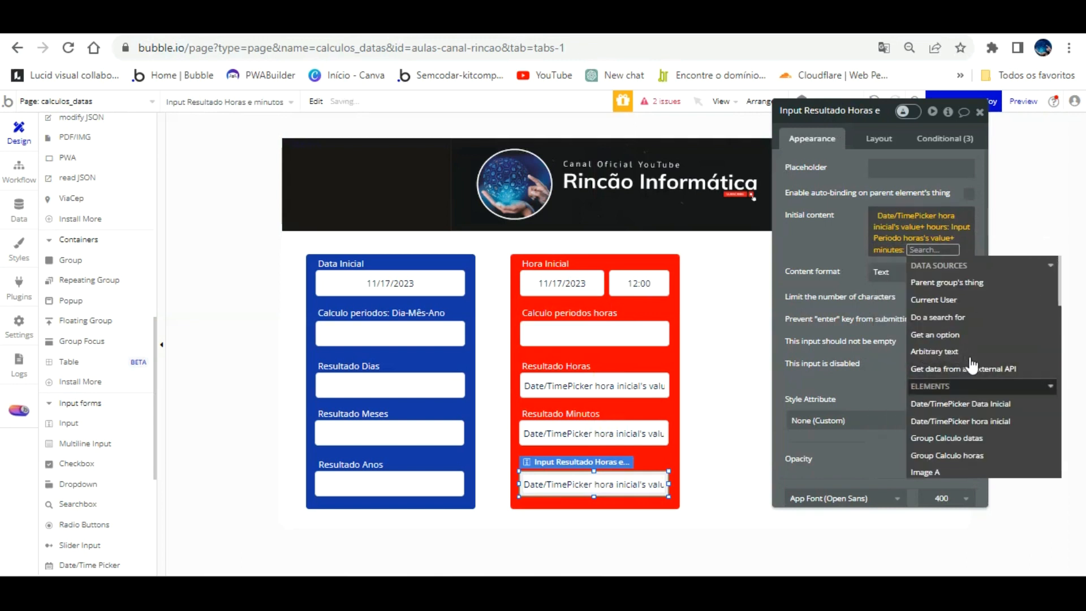
pyautogui.scroll(-3, 974, 341)
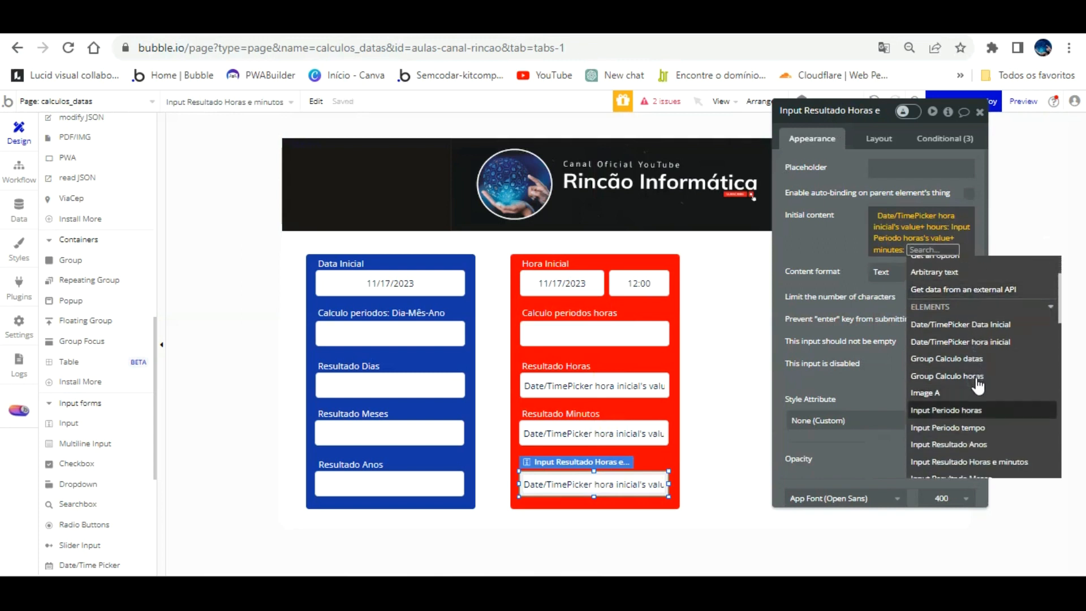
pyautogui.click(972, 403)
pyautogui.click(930, 294)
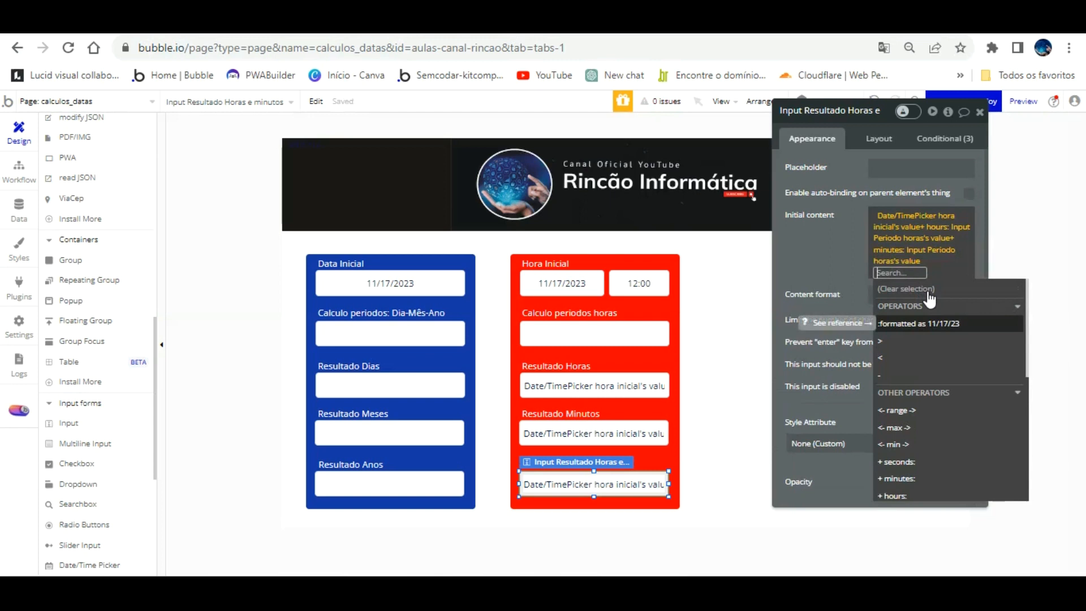
# Append the formatted as operator to the expression and choose Custom as the date format type
pyautogui.click(928, 321)
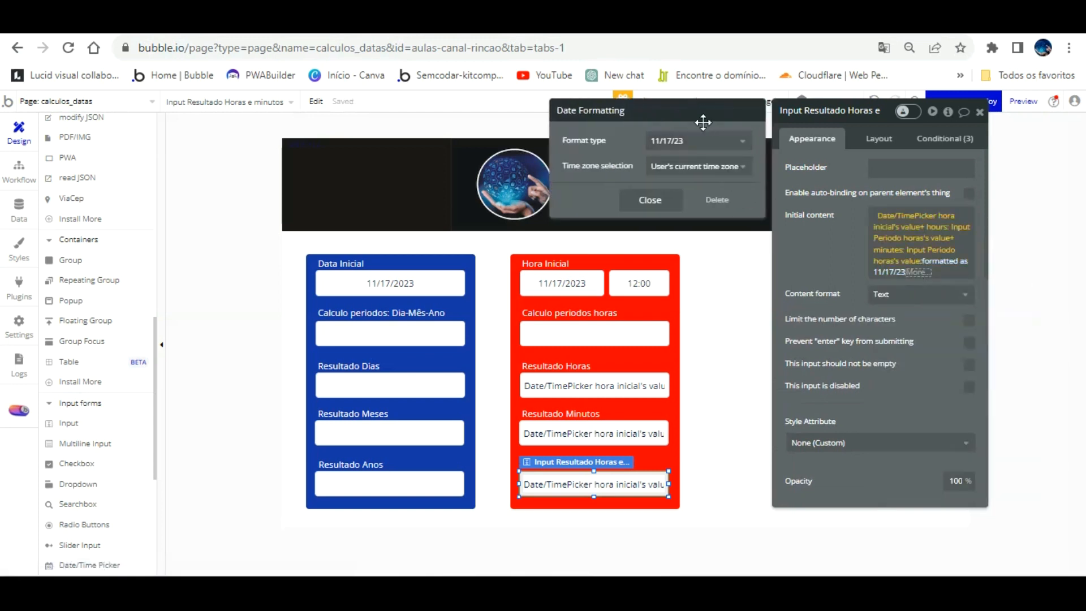
pyautogui.click(704, 164)
pyautogui.click(703, 139)
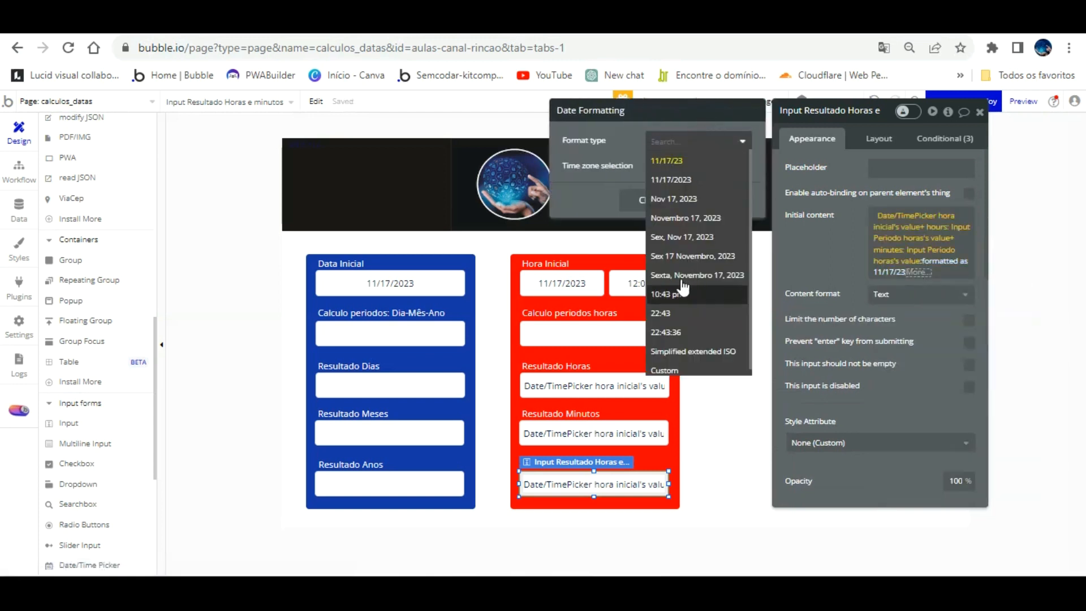
pyautogui.click(673, 368)
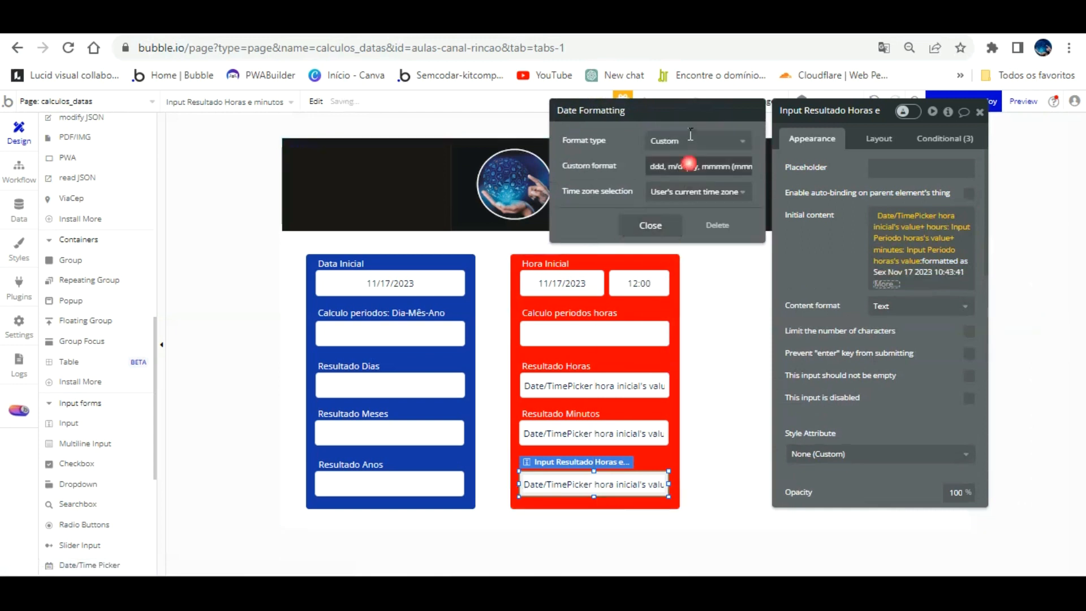
# Reduce the custom date format to HH:MM and close the date formatting settings
pyautogui.hotkey('ctrl', 'a')
pyautogui.hotkey('ctrl', 'v')
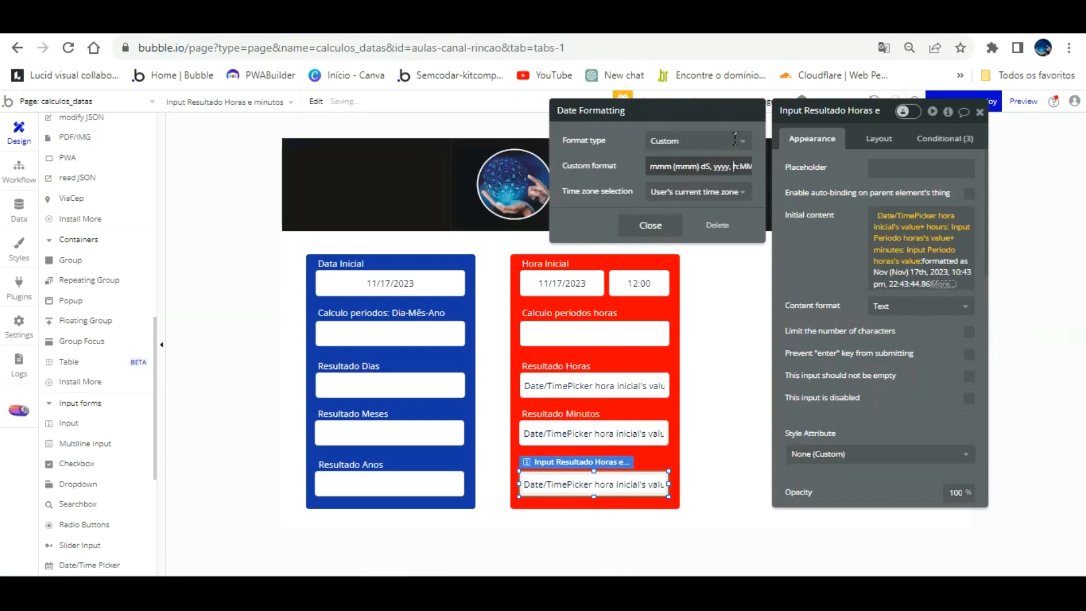
pyautogui.moveTo(688, 138); pyautogui.dragTo(614, 136)
pyautogui.press('BackSpace')
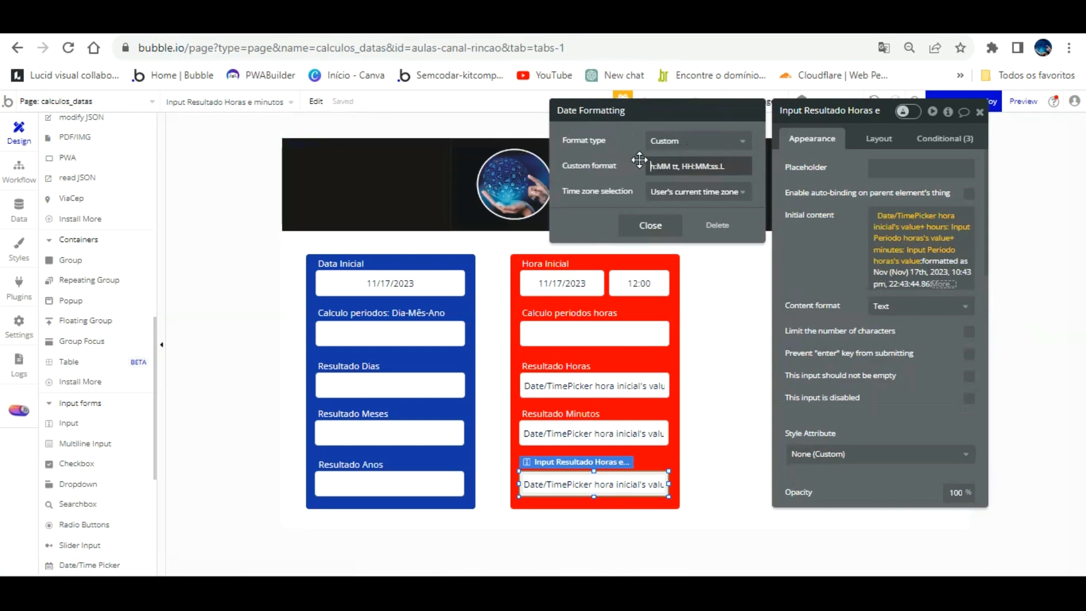
pyautogui.press('BackSpace')
pyautogui.press('BackSpace')
pyautogui.press('BackSpace')
pyautogui.press('BackSpace')
pyautogui.press('BackSpace')
pyautogui.press('BackSpace')
pyautogui.press('BackSpace')
pyautogui.press('BackSpace')
pyautogui.press('BackSpace')
pyautogui.press('End')
pyautogui.press('BackSpace')
pyautogui.press('BackSpace')
pyautogui.press('BackSpace')
pyautogui.click(820, 245)
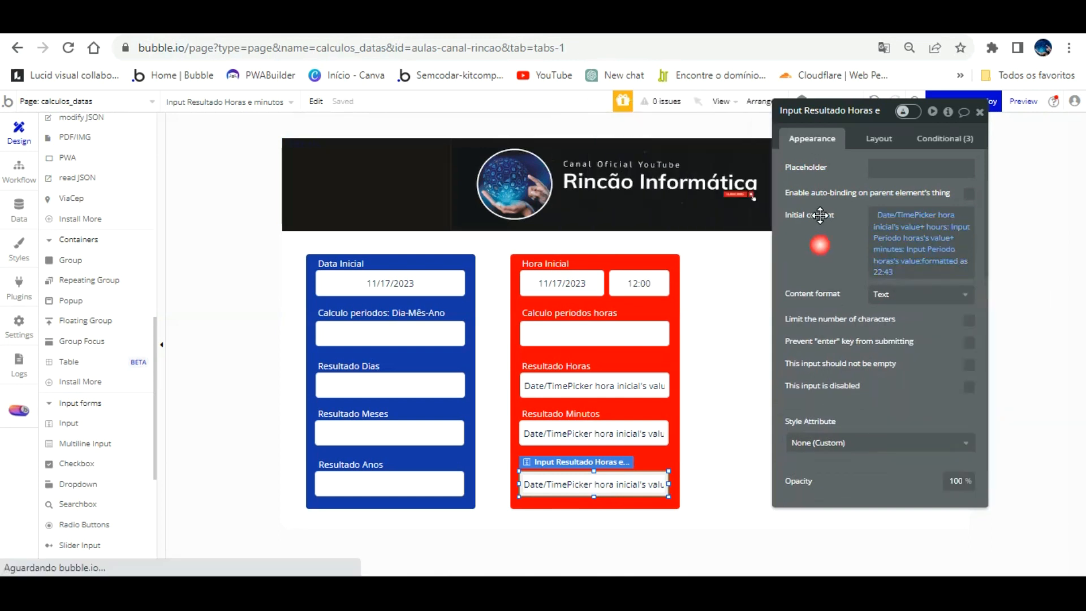
# Switch to the app preview, reload the page and enter 5 in Calculo periodos horas to test the results
pyautogui.click(343, 25)
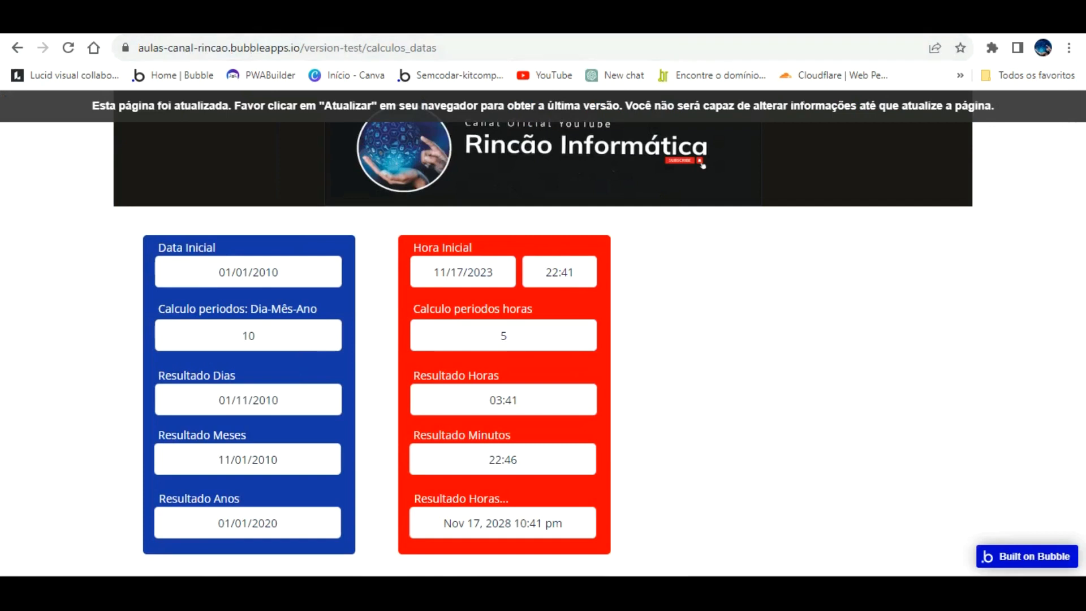
pyautogui.press('F5')
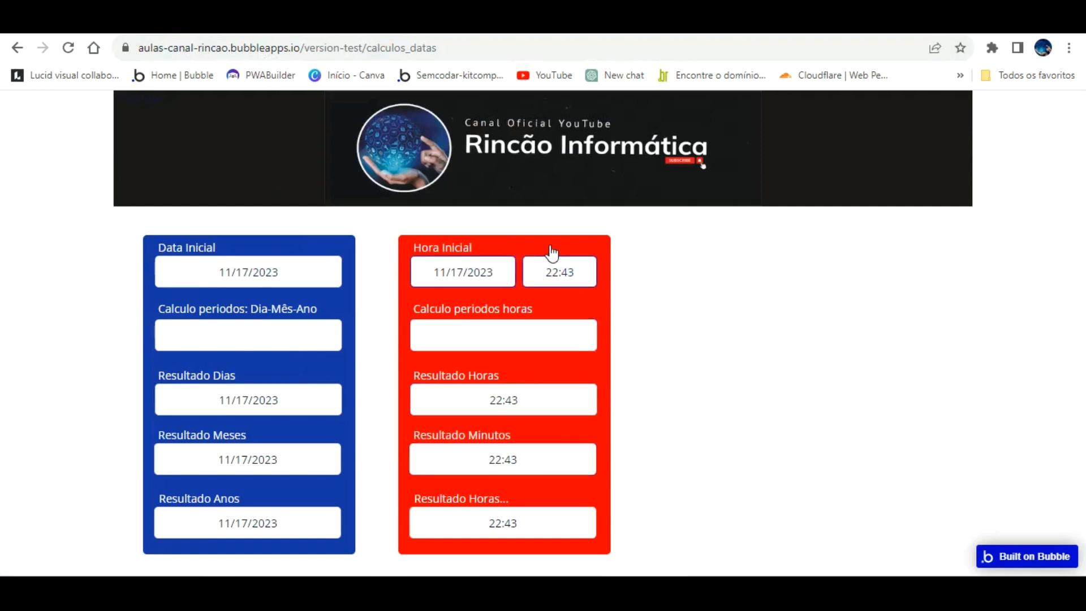
pyautogui.click(504, 332)
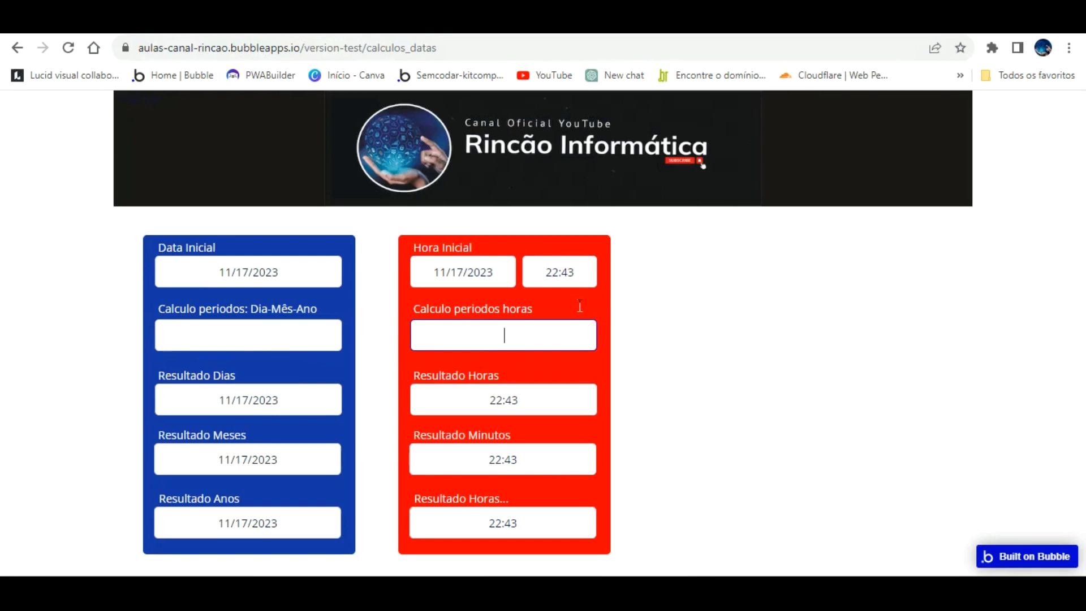
pyautogui.write('5')
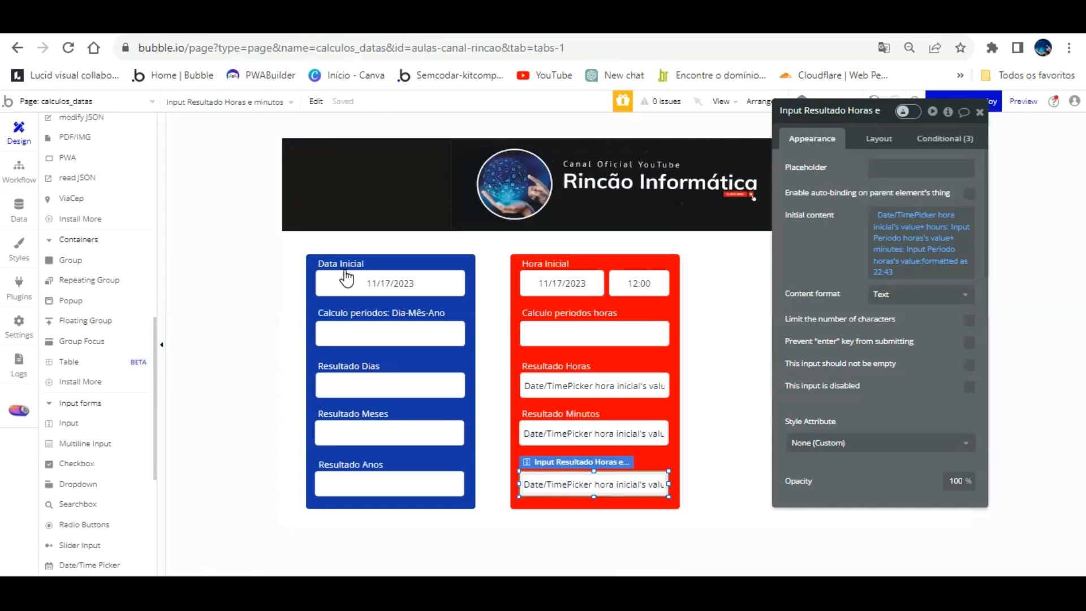
# Duplicate the red Group Calculo horas in the editor and place the copy beside the original, leaving a gap of about 56 px
pyautogui.click(667, 272)
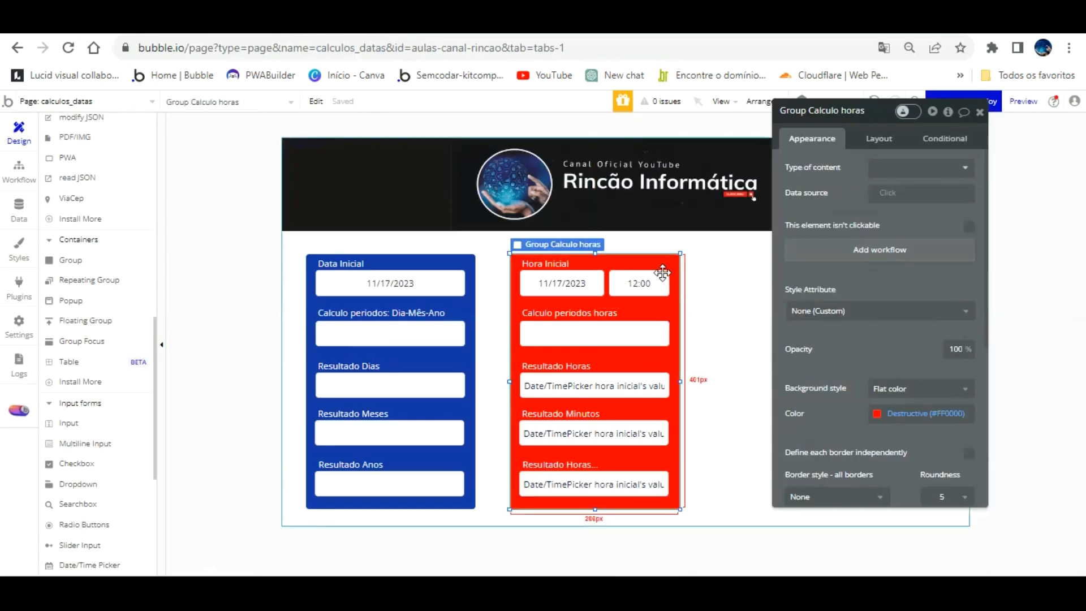
pyautogui.hotkey('ctrl', 'c')
pyautogui.hotkey('ctrl', 'v')
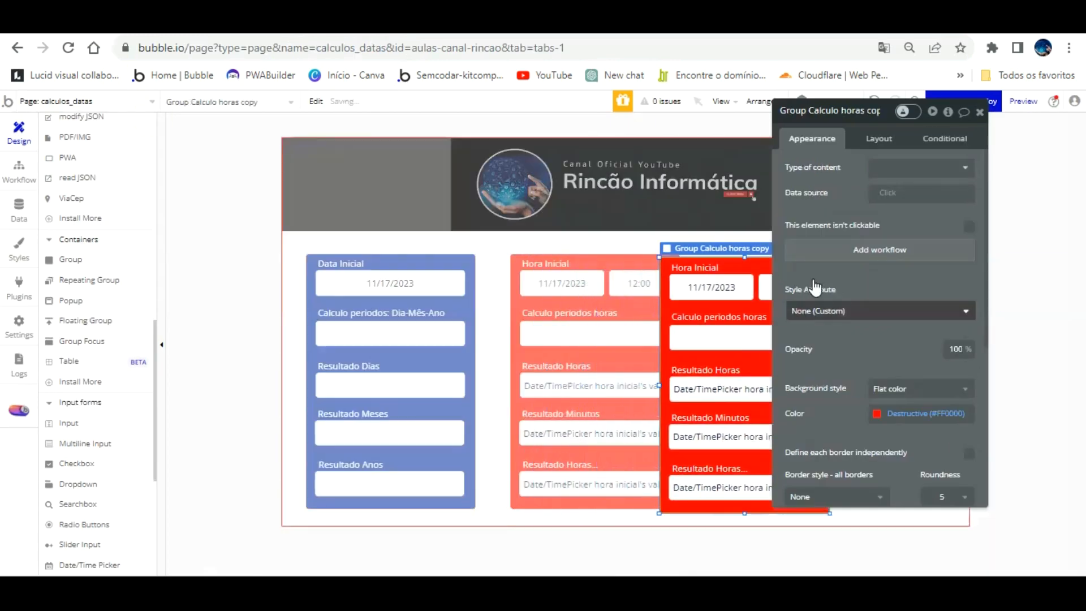
pyautogui.moveTo(852, 284); pyautogui.dragTo(878, 284)
pyautogui.click(980, 111)
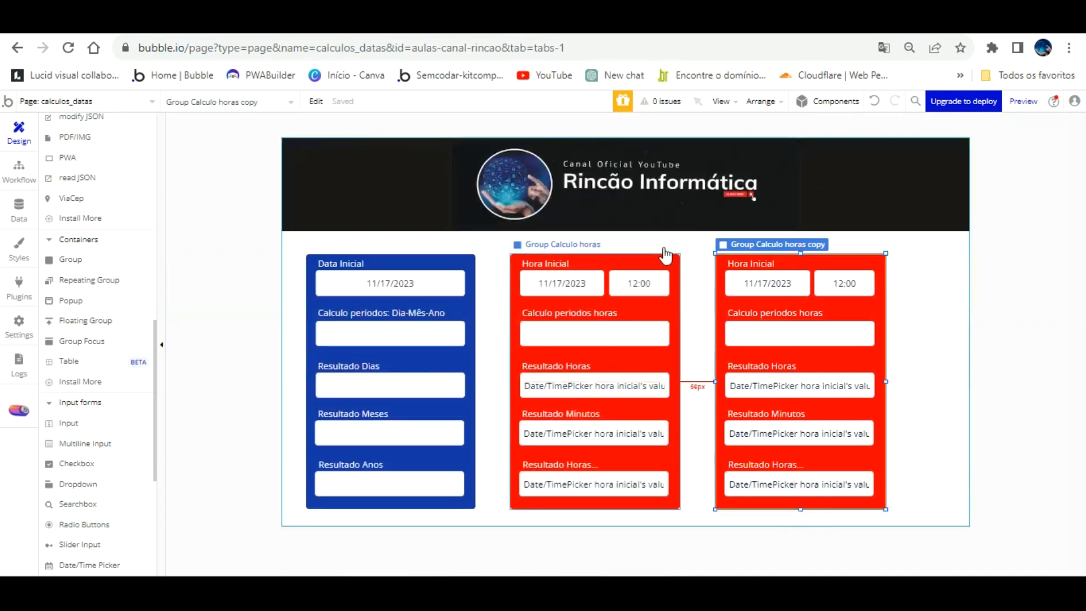
# Change the copied group's background color to the green Success color variable
pyautogui.doubleClick(870, 278)
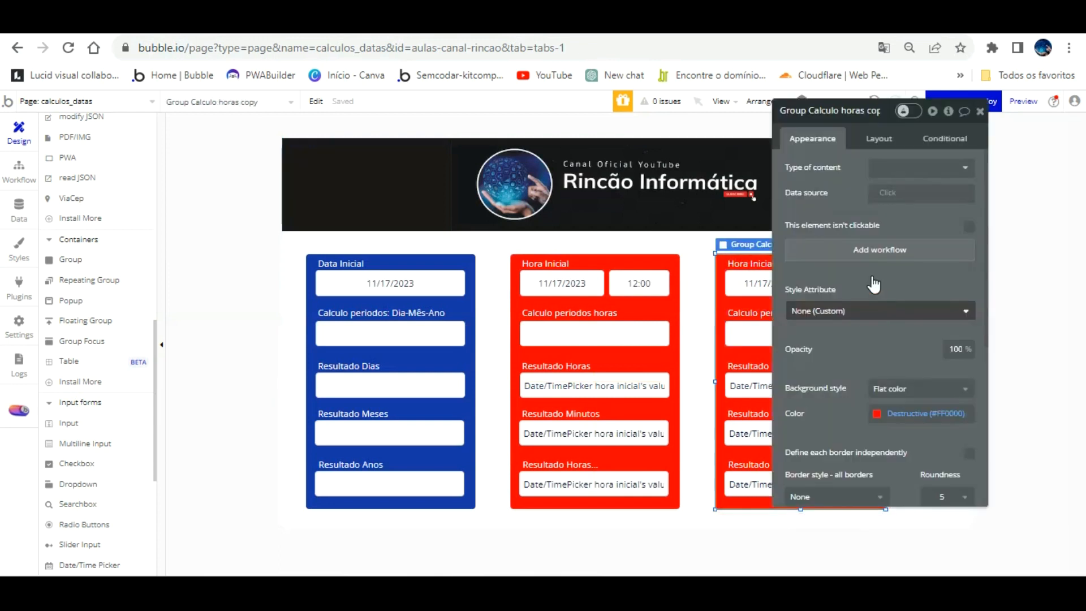
pyautogui.click(883, 412)
pyautogui.click(968, 547)
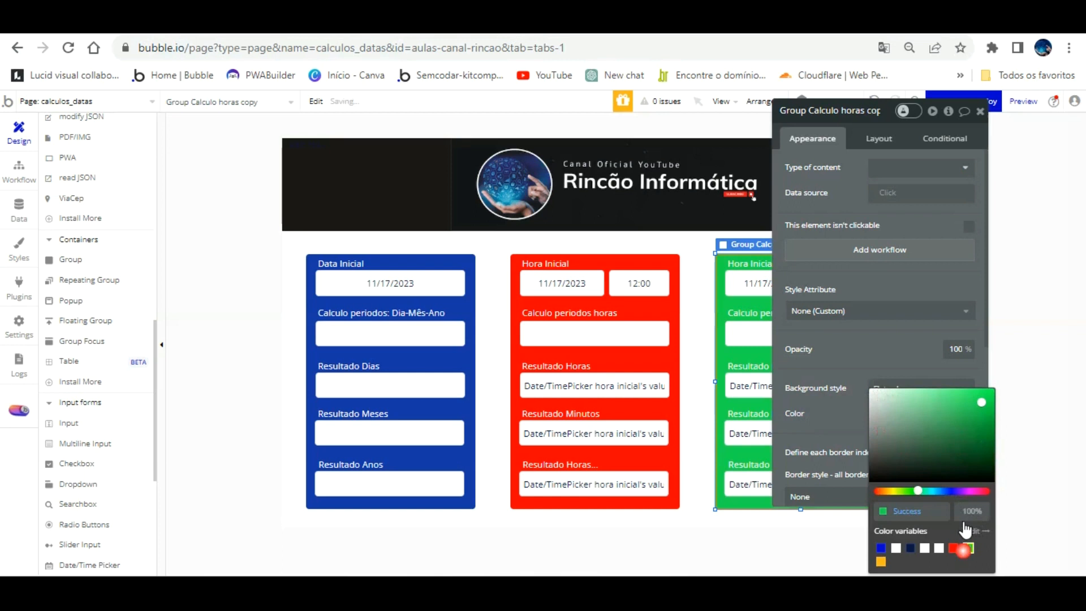
pyautogui.click(697, 222)
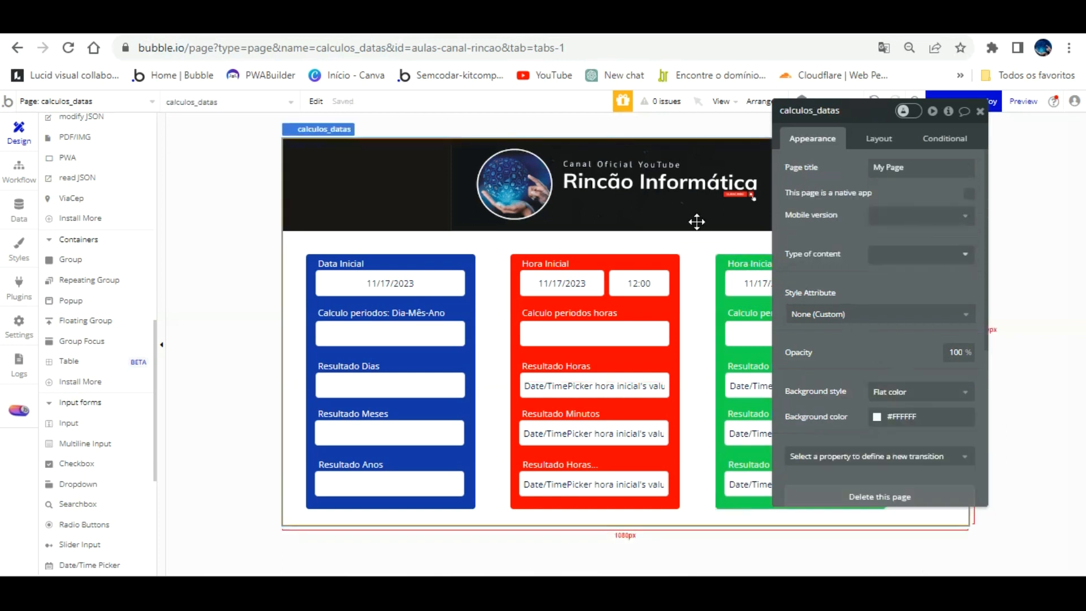
# Move the property editor off the green group and change its Hora Inicial label to "Data Relatório:"
pyautogui.moveTo(854, 141); pyautogui.dragTo(372, 163)
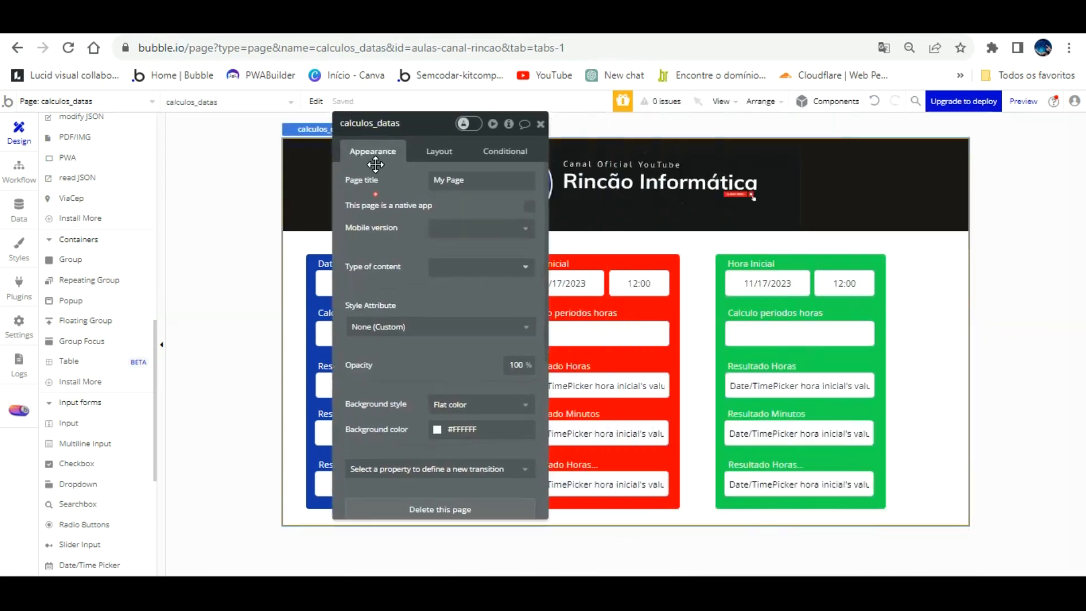
pyautogui.click(757, 264)
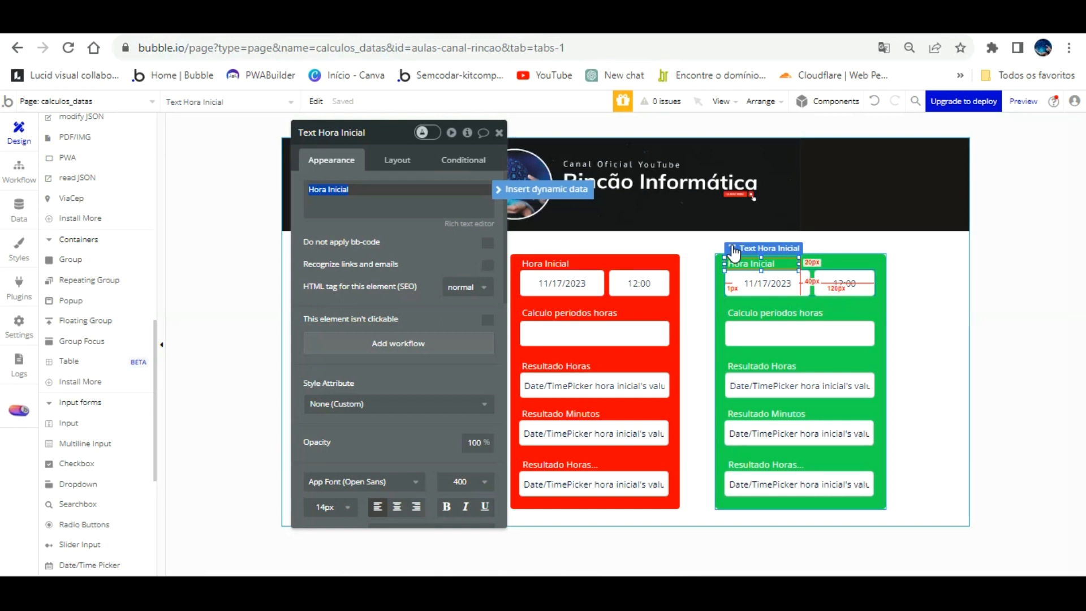
pyautogui.write('Data Relatório:')
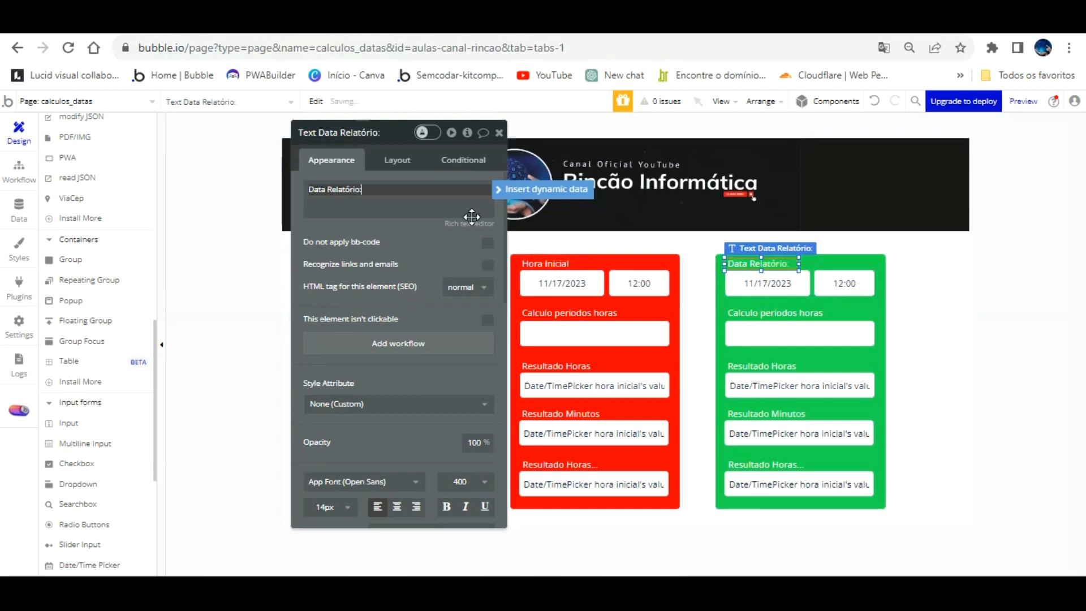
pyautogui.click(438, 248)
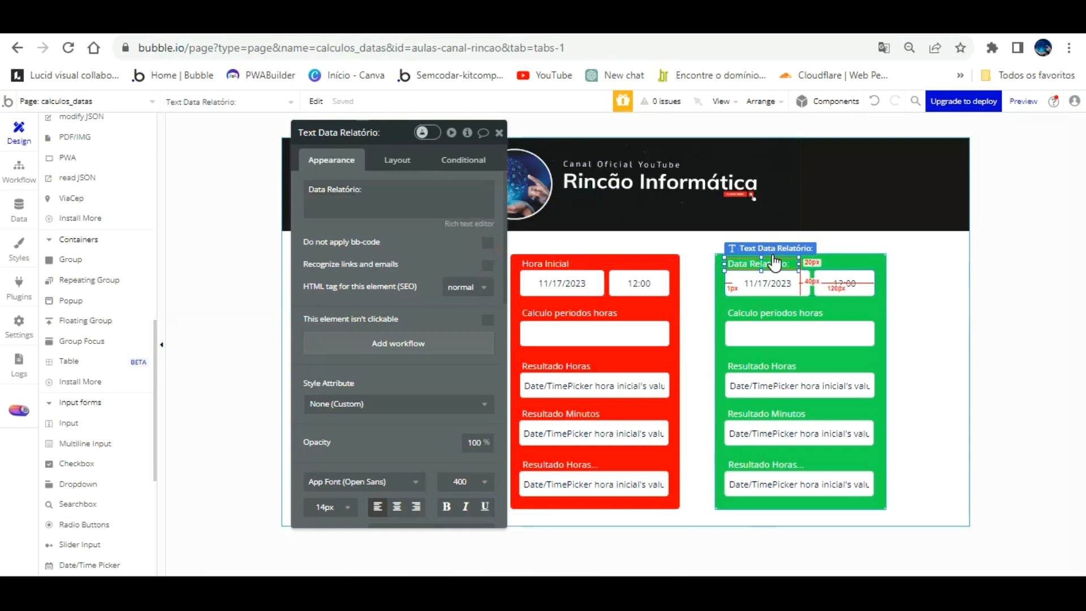
# Change the Calculo periodos horas label in the green group to "Período cobrança:"
pyautogui.click(772, 277)
pyautogui.click(787, 312)
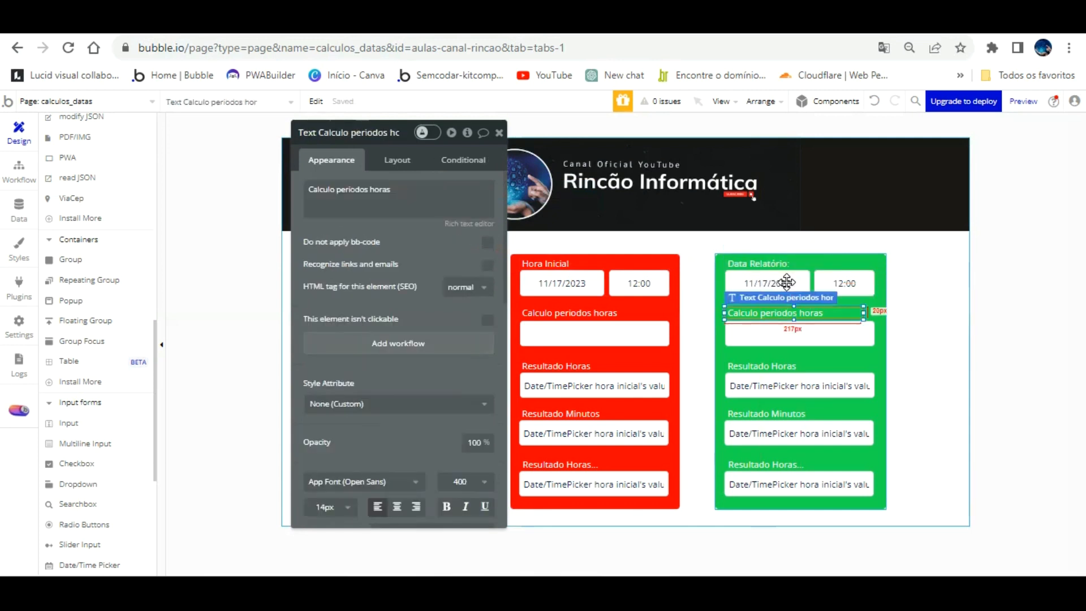
pyautogui.doubleClick(835, 314)
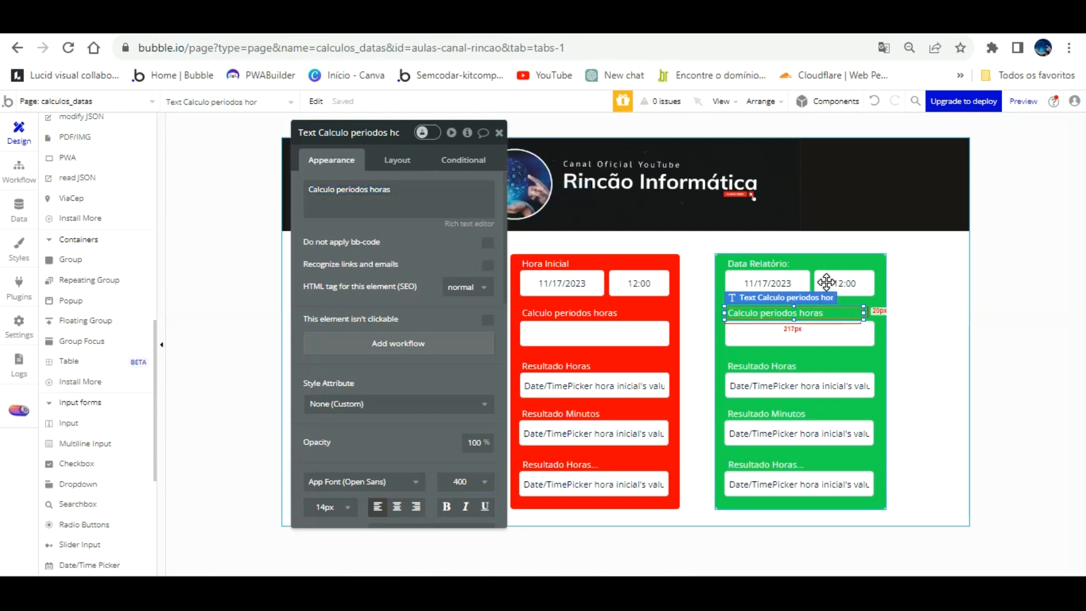
pyautogui.click(403, 190)
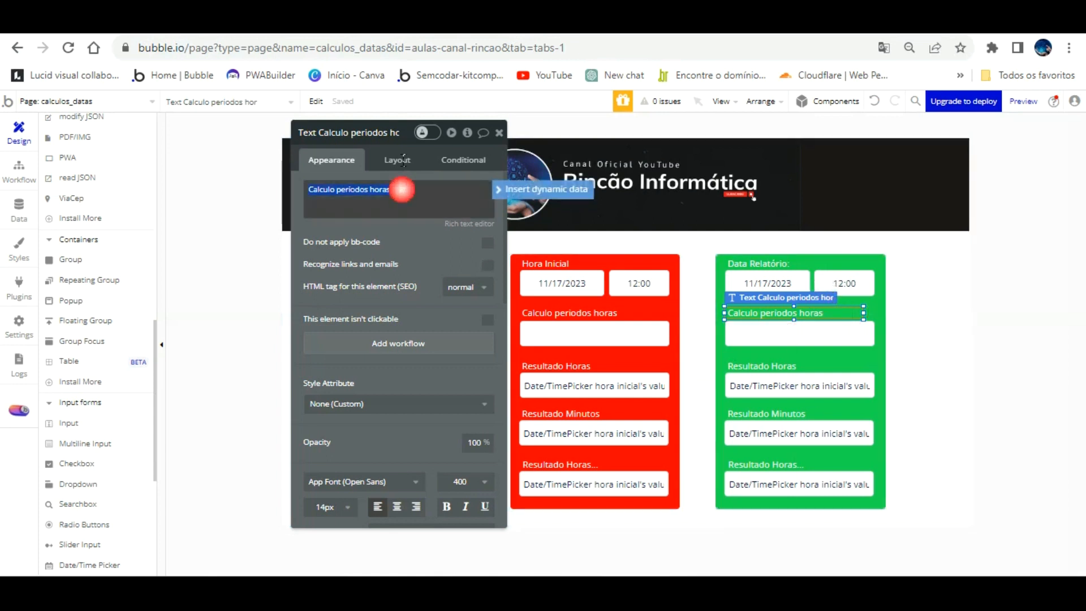
pyautogui.click(402, 190)
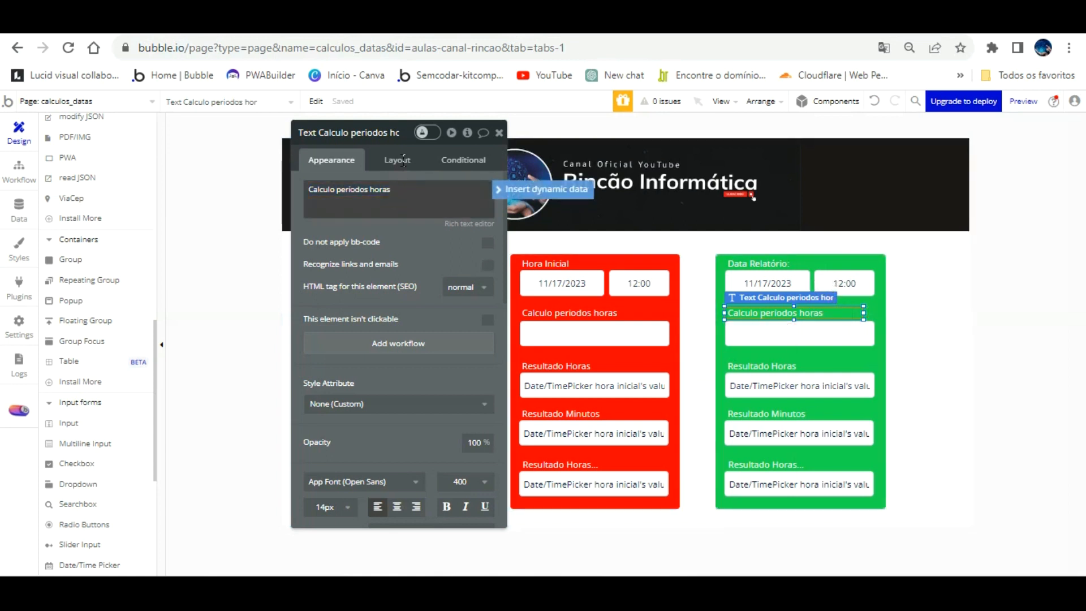
pyautogui.press('BackSpace')
pyautogui.press('BackSpace')
pyautogui.press('BackSpace')
pyautogui.press('BackSpace')
pyautogui.press('BackSpace')
pyautogui.press('BackSpace')
pyautogui.press('BackSpace')
pyautogui.press('BackSpace')
pyautogui.press('BackSpace')
pyautogui.press('BackSpace')
pyautogui.press('BackSpace')
pyautogui.press('BackSpace')
pyautogui.press('BackSpace')
pyautogui.press('BackSpace')
pyautogui.press('BackSpace')
pyautogui.press('BackSpace')
pyautogui.press('BackSpace')
pyautogui.press('BackSpace')
pyautogui.press('BackSpace')
pyautogui.press('BackSpace')
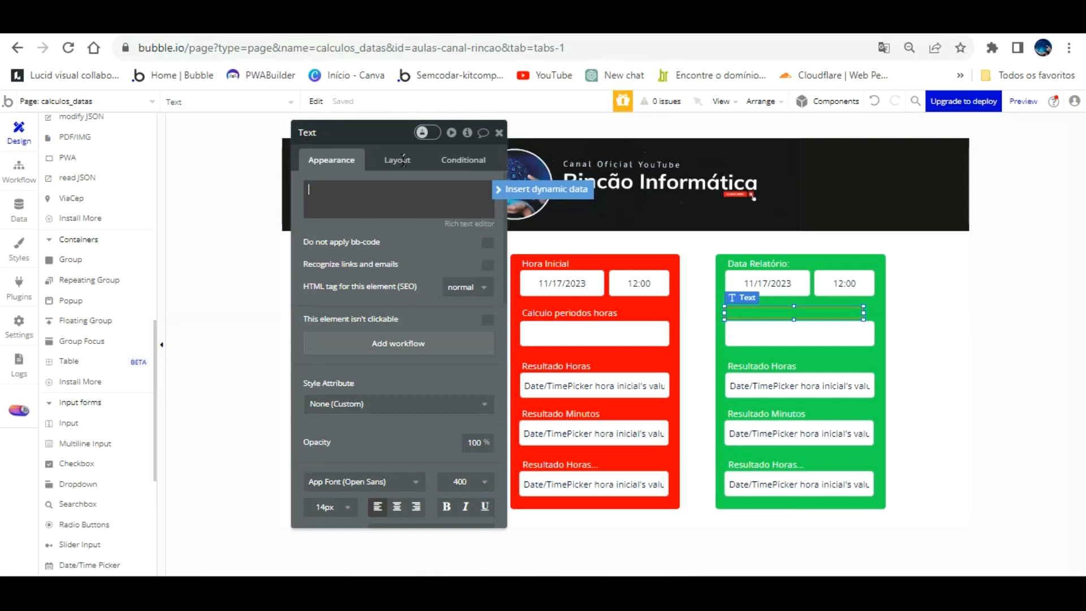
pyautogui.write('Período cobrang')
pyautogui.write('a:')
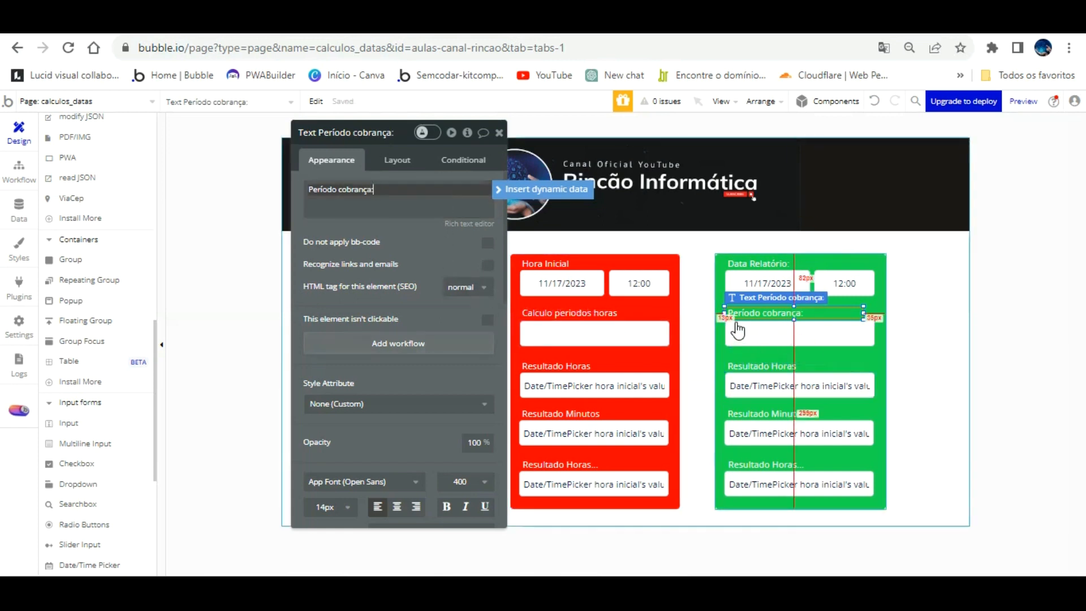
# Change the Resultado Horas label in the green group to "Data Vecimento"
pyautogui.click(732, 347)
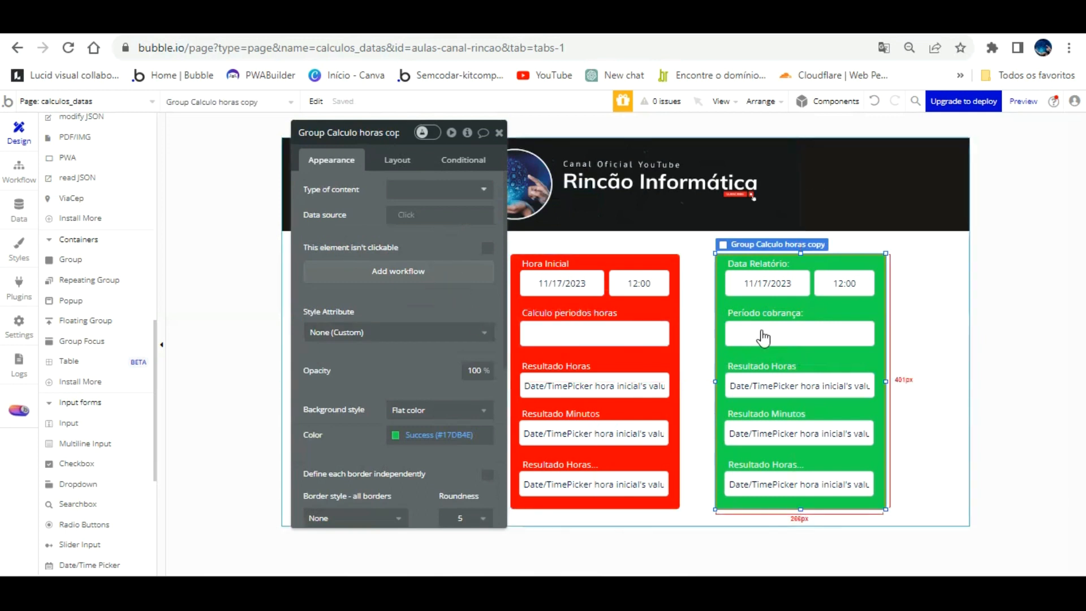
pyautogui.click(799, 386)
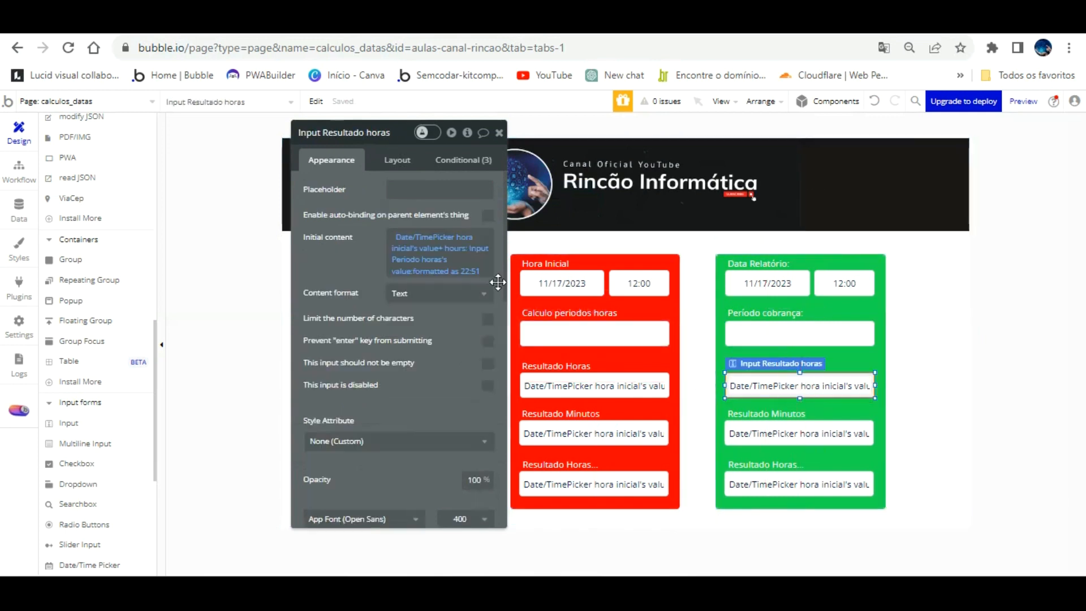
pyautogui.click(797, 348)
pyautogui.click(792, 365)
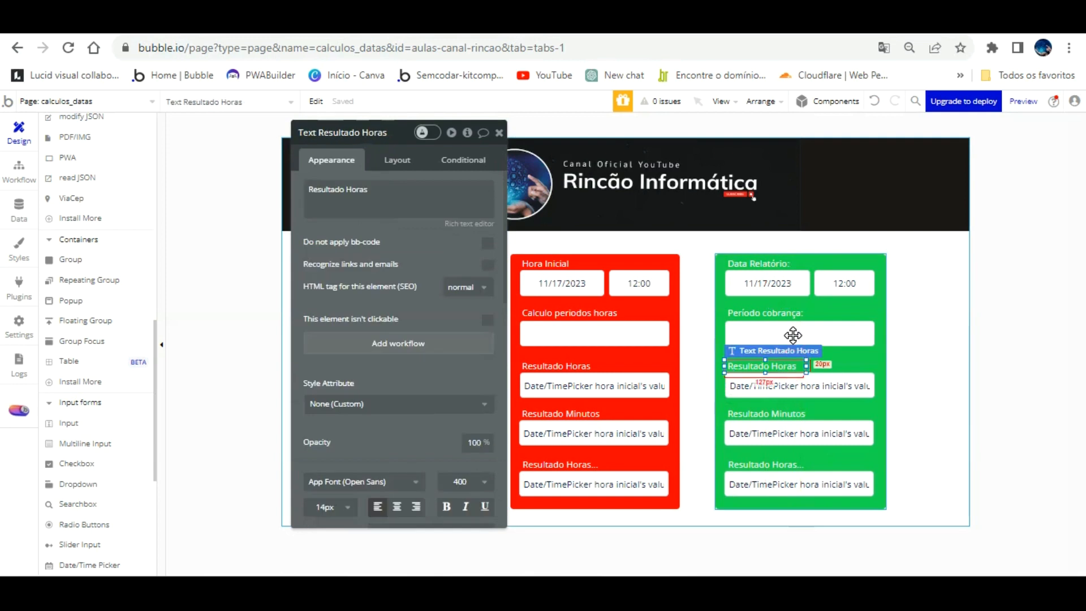
pyautogui.moveTo(393, 190); pyautogui.dragTo(395, 160)
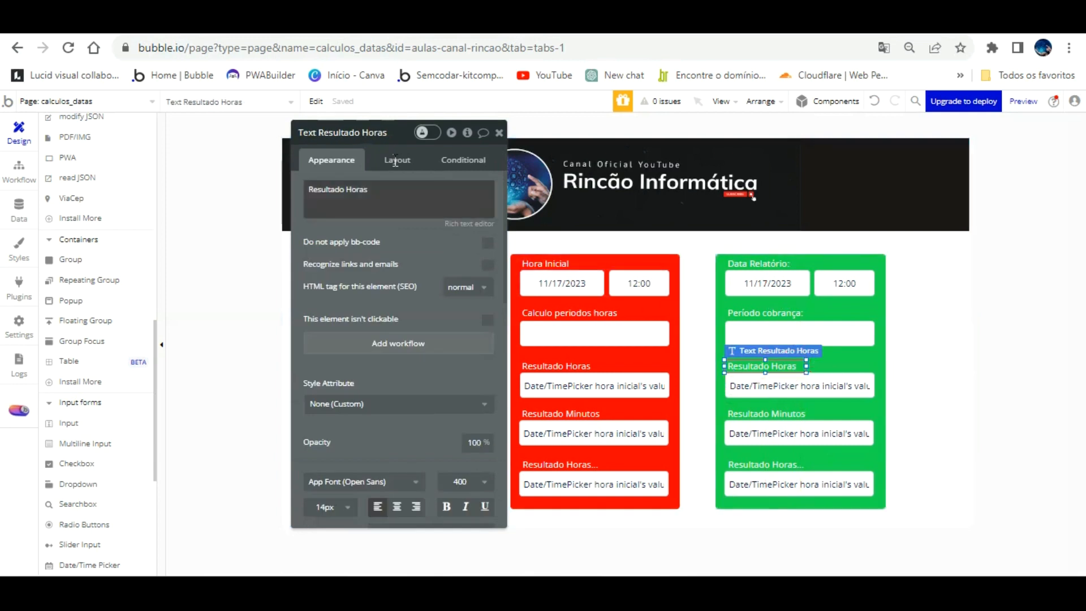
pyautogui.write('Data')
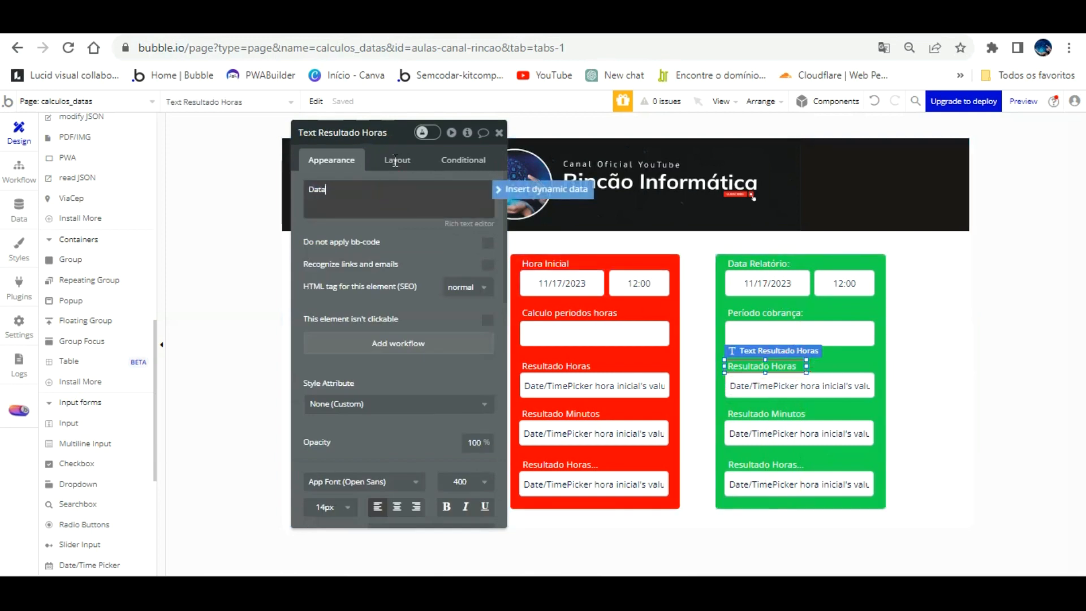
pyautogui.write(' Vecimento')
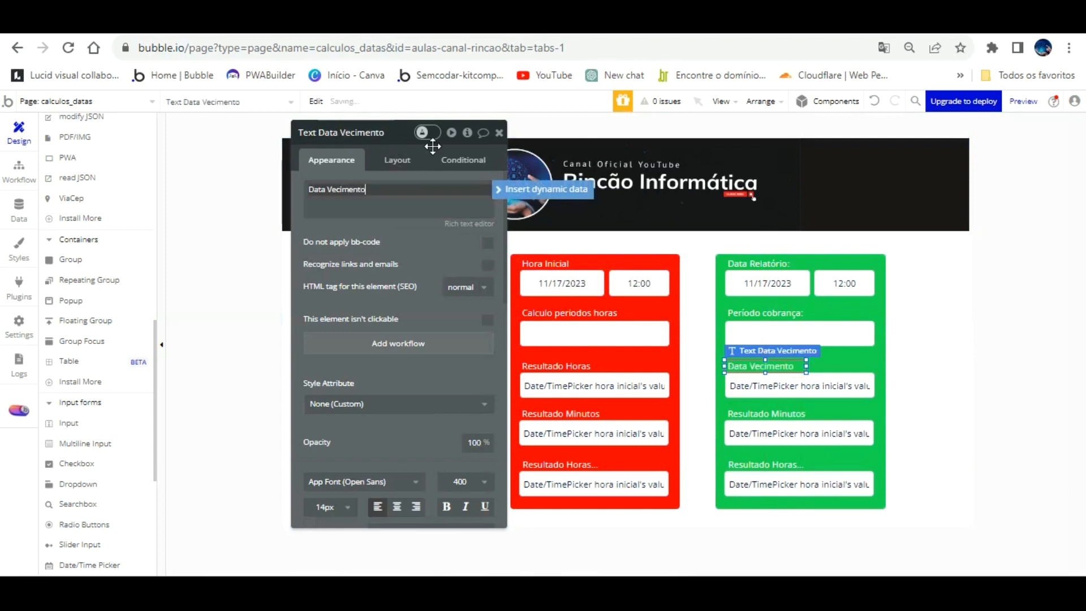
pyautogui.click(433, 254)
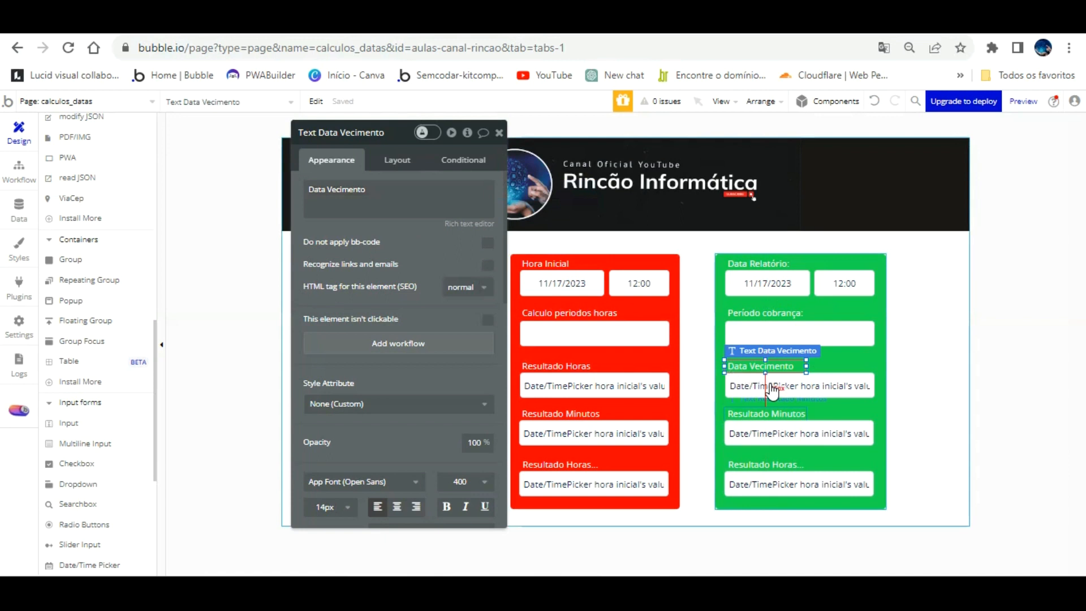
# Change the green group's Resultado Minutos label to "Data Limite recebimento:" and widen it to fit the text
pyautogui.click(765, 414)
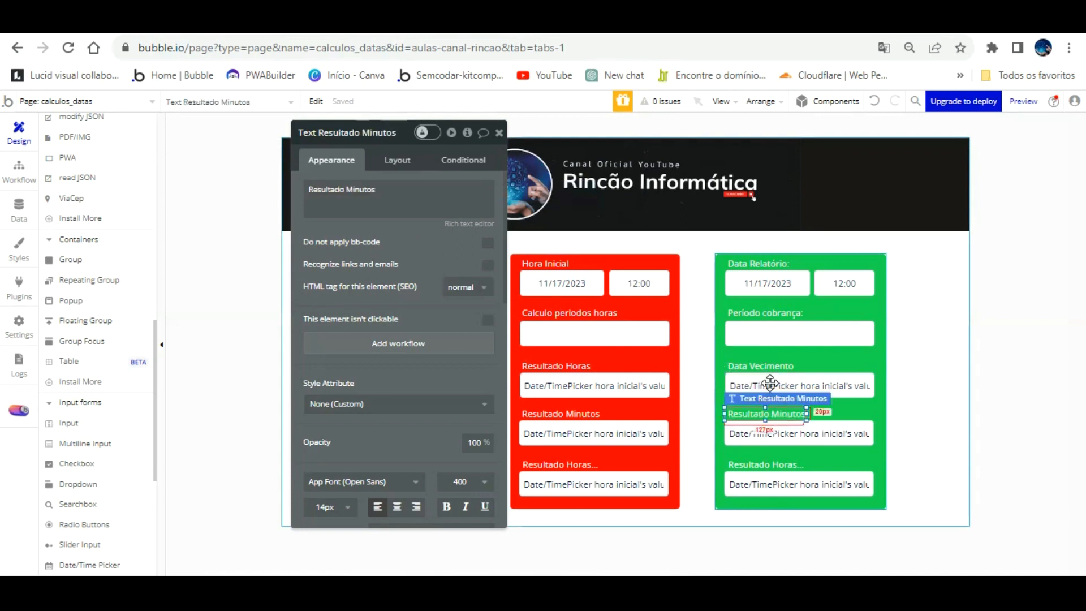
pyautogui.tripleClick(399, 184)
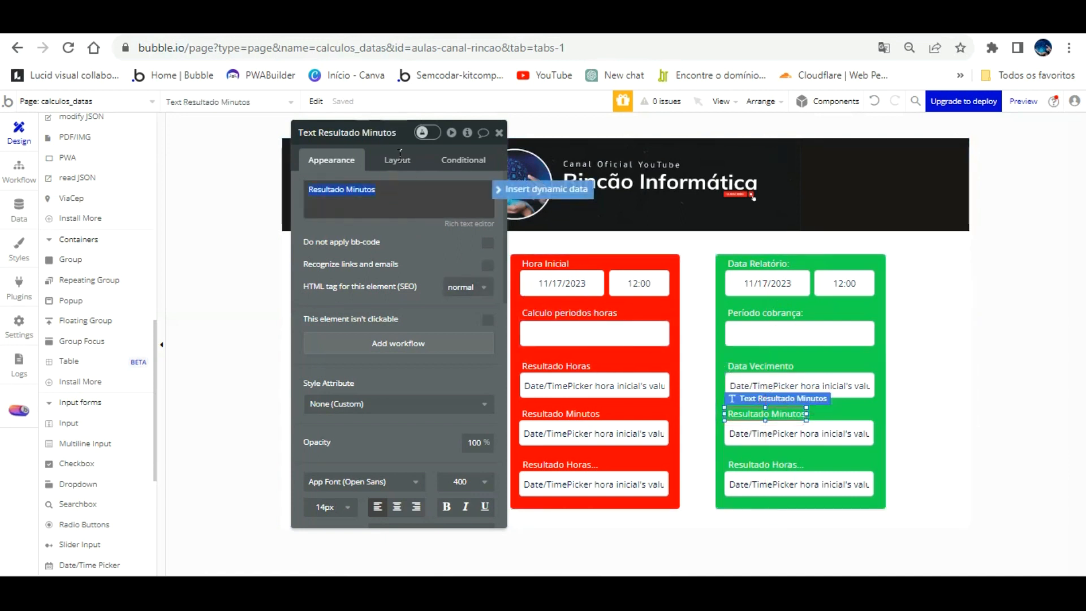
pyautogui.write('Data Li')
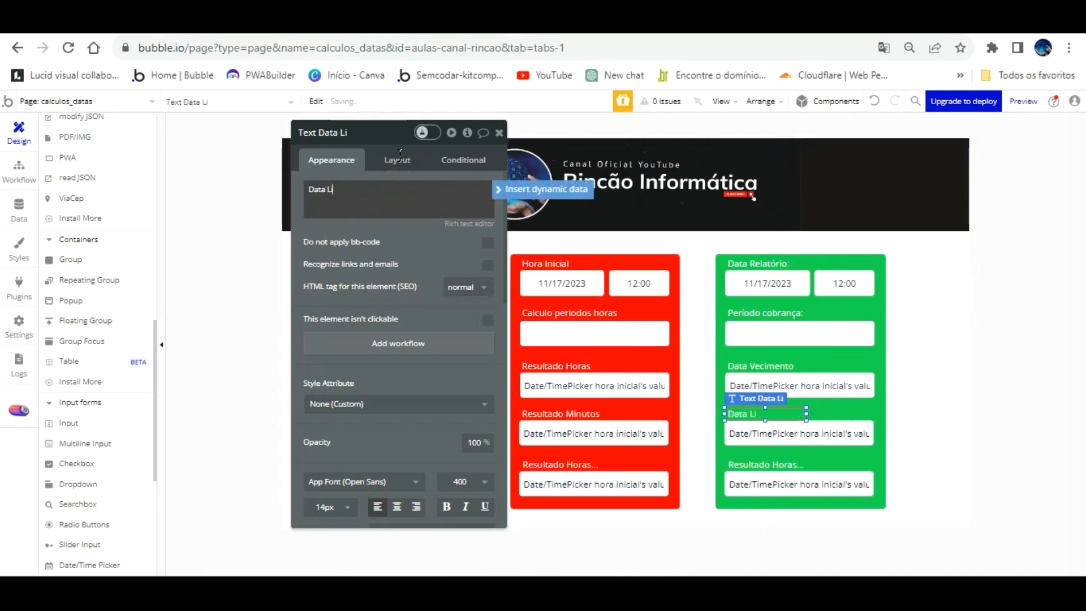
pyautogui.write('mite recebimento')
pyautogui.moveTo(806, 385); pyautogui.dragTo(851, 384)
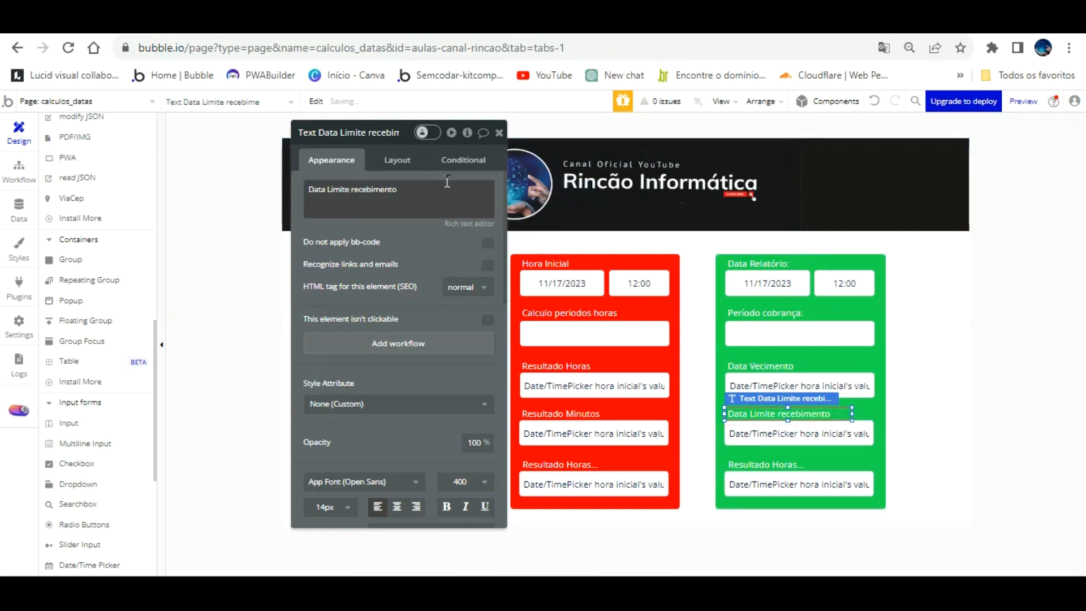
pyautogui.click(430, 187)
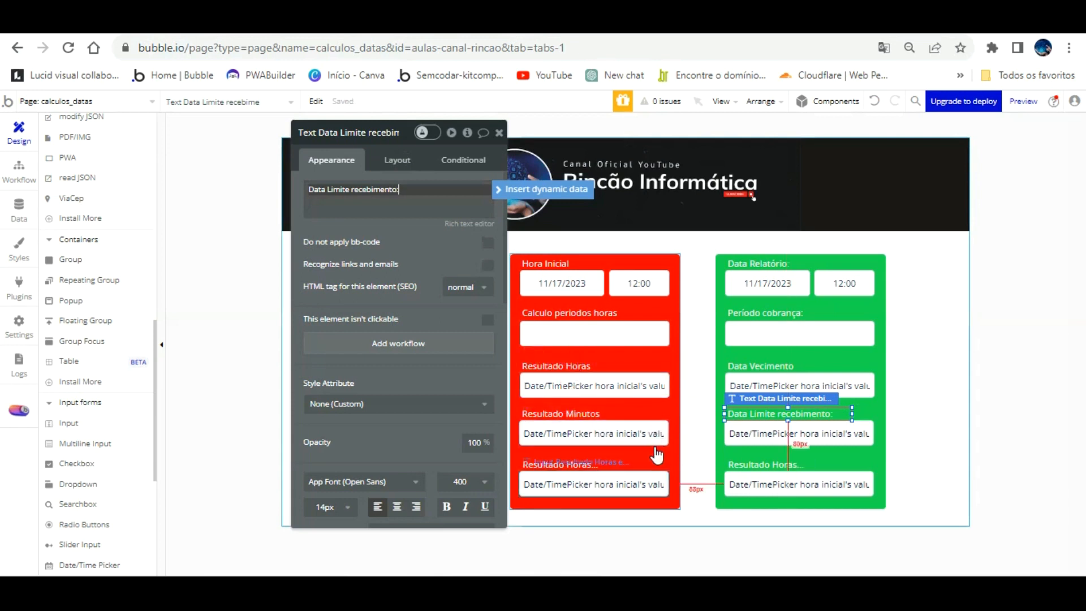
# Change the last label in the green group, Resultado Horas e minutos, to "Data cancelamento"
pyautogui.click(799, 464)
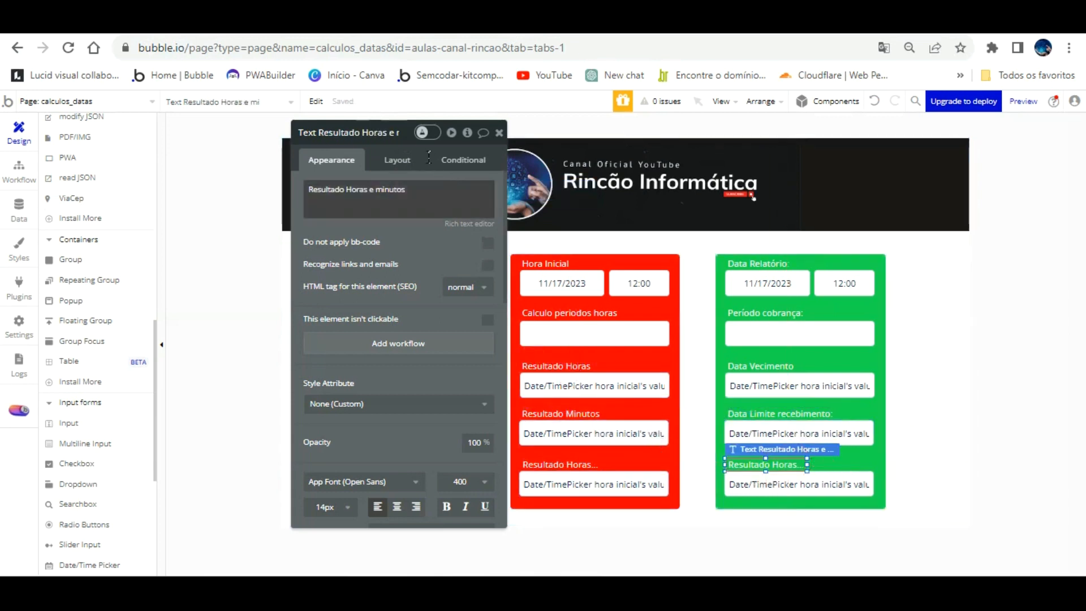
pyautogui.tripleClick(425, 185)
pyautogui.write('Dat')
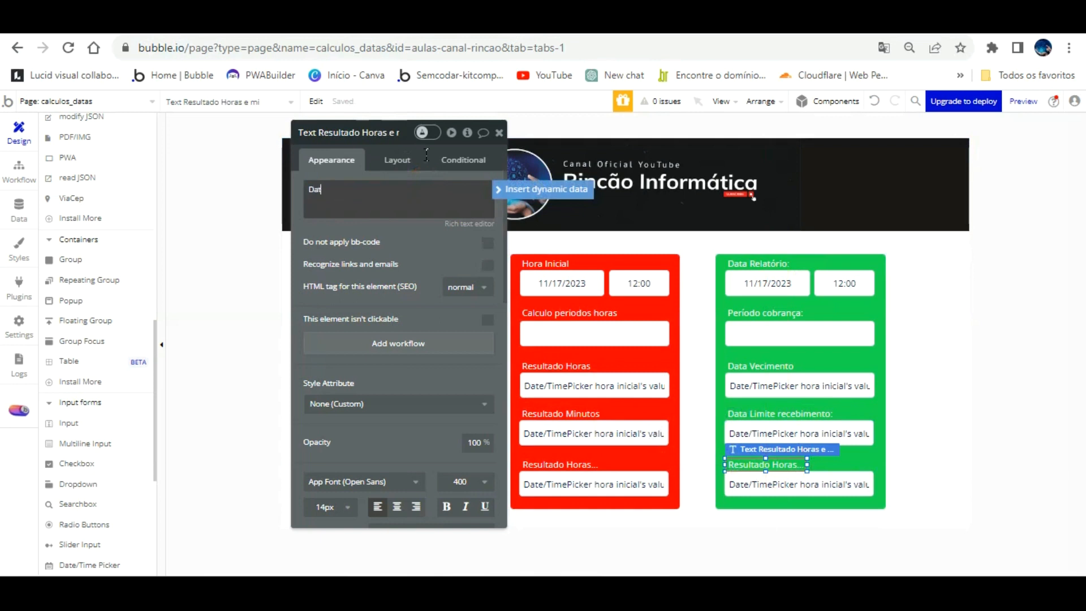
pyautogui.write('a cancelamento')
# Widen the red group's Resultado Horas e minutos label and the green group's Data cancelamento label so their full texts fit
pyautogui.moveTo(430, 248); pyautogui.dragTo(225, 203)
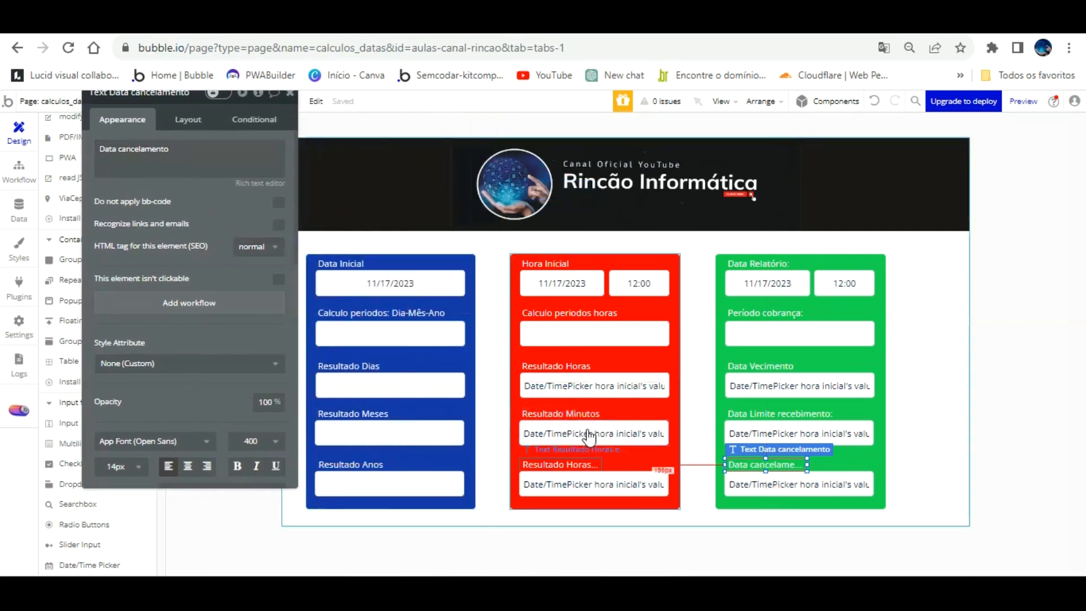
pyautogui.click(595, 463)
pyautogui.moveTo(601, 434); pyautogui.dragTo(643, 433)
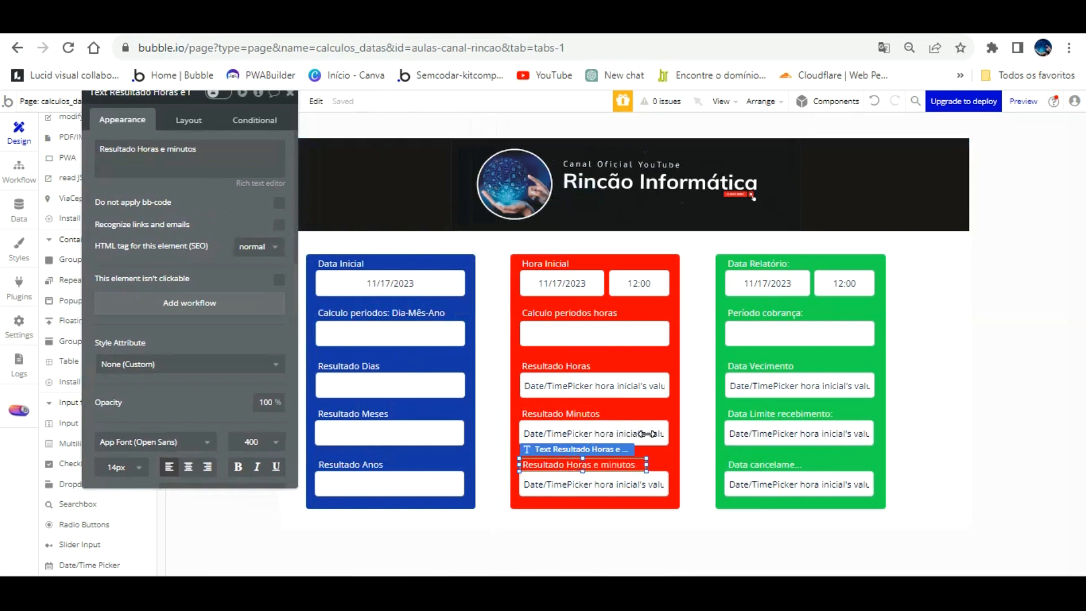
pyautogui.click(792, 434)
pyautogui.moveTo(806, 435); pyautogui.dragTo(847, 432)
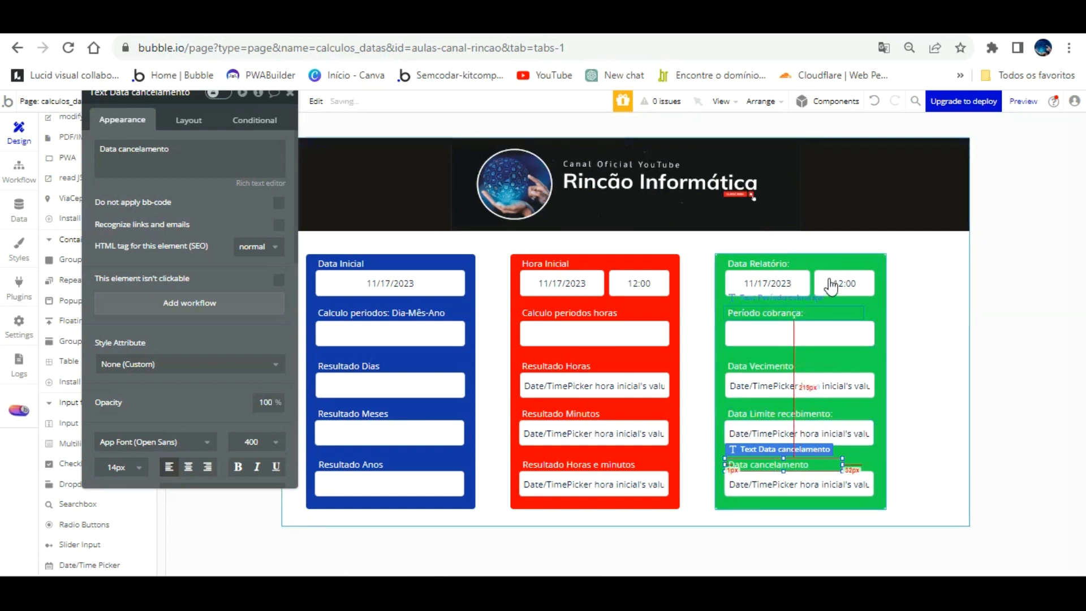
# Rename the green group element as "Group Calculo cobranca"
pyautogui.click(827, 312)
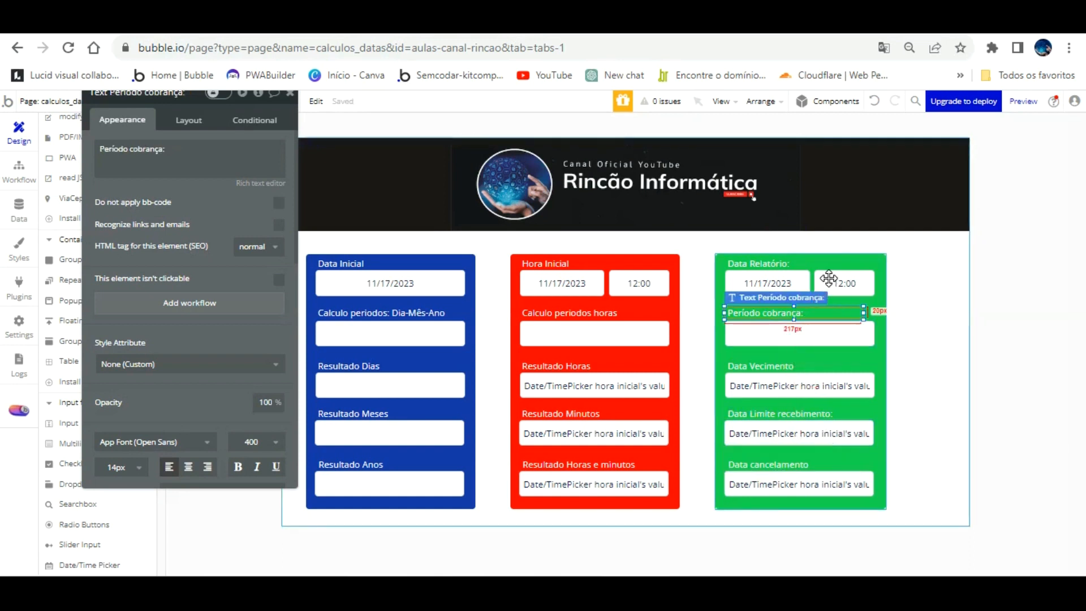
pyautogui.click(716, 257)
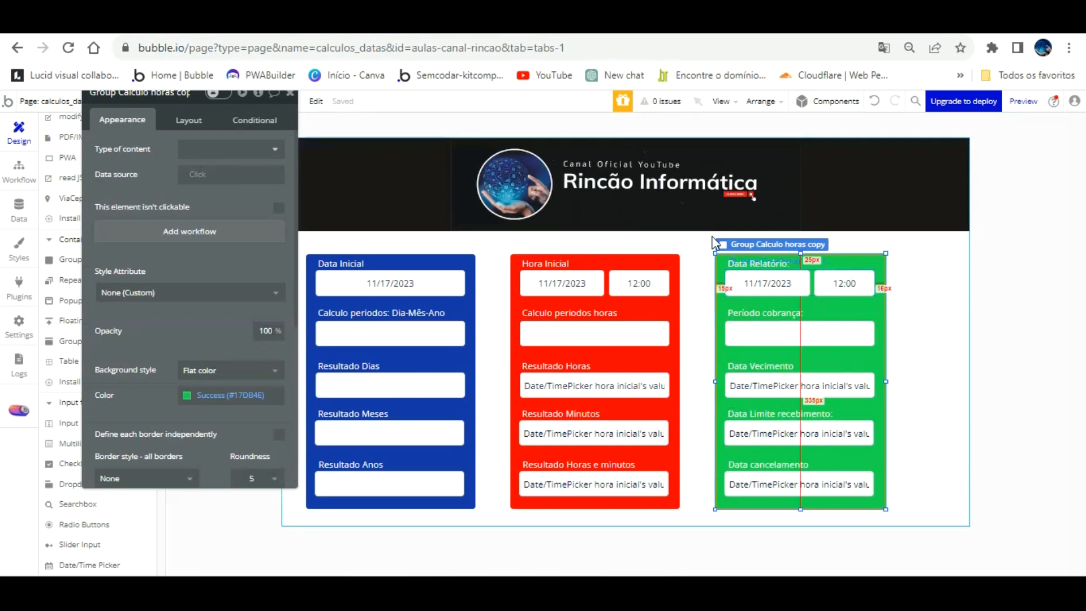
pyautogui.moveTo(137, 118); pyautogui.dragTo(159, 175)
pyautogui.click(203, 152)
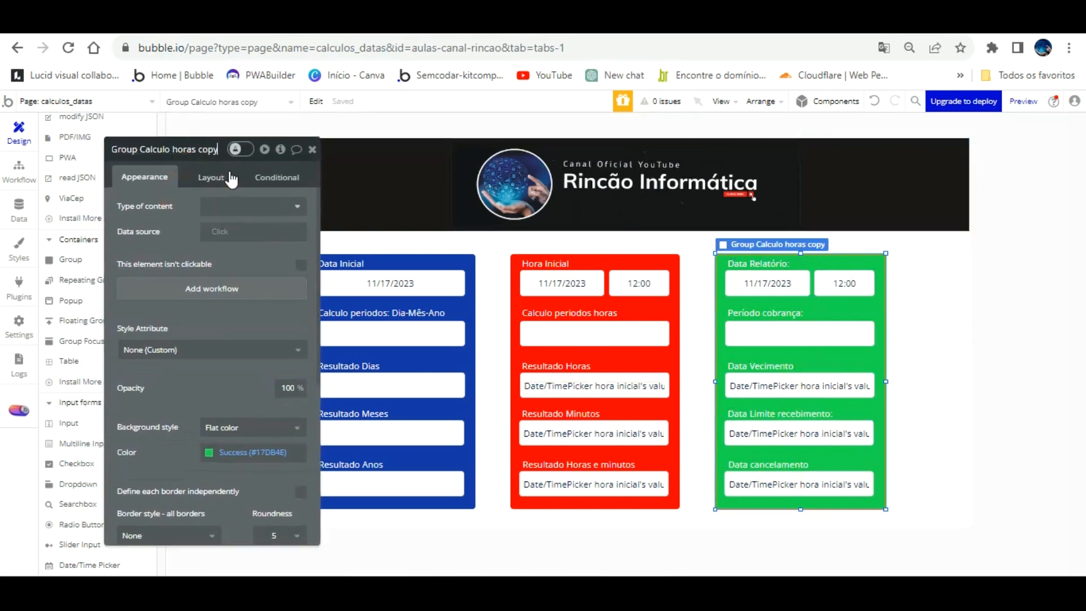
pyautogui.press('BackSpace')
pyautogui.press('BackSpace')
pyautogui.press('BackSpace')
pyautogui.press('BackSpace')
pyautogui.press('BackSpace')
pyautogui.press('BackSpace')
pyautogui.press('BackSpace')
pyautogui.press('BackSpace')
pyautogui.press('BackSpace')
pyautogui.press('BackSpace')
pyautogui.press('BackSpace')
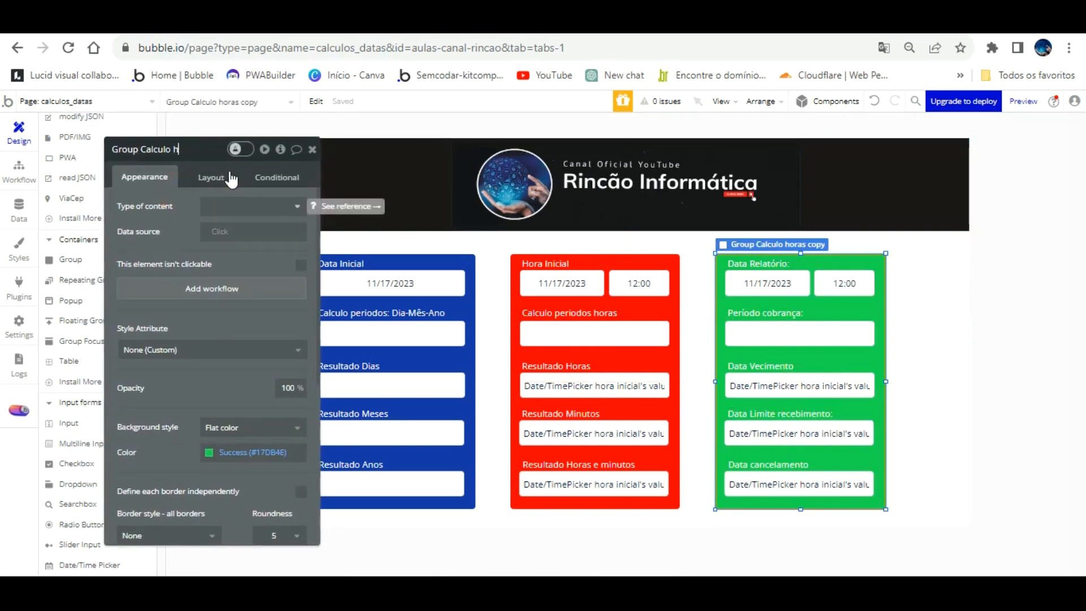
pyautogui.write('cobrnanca')
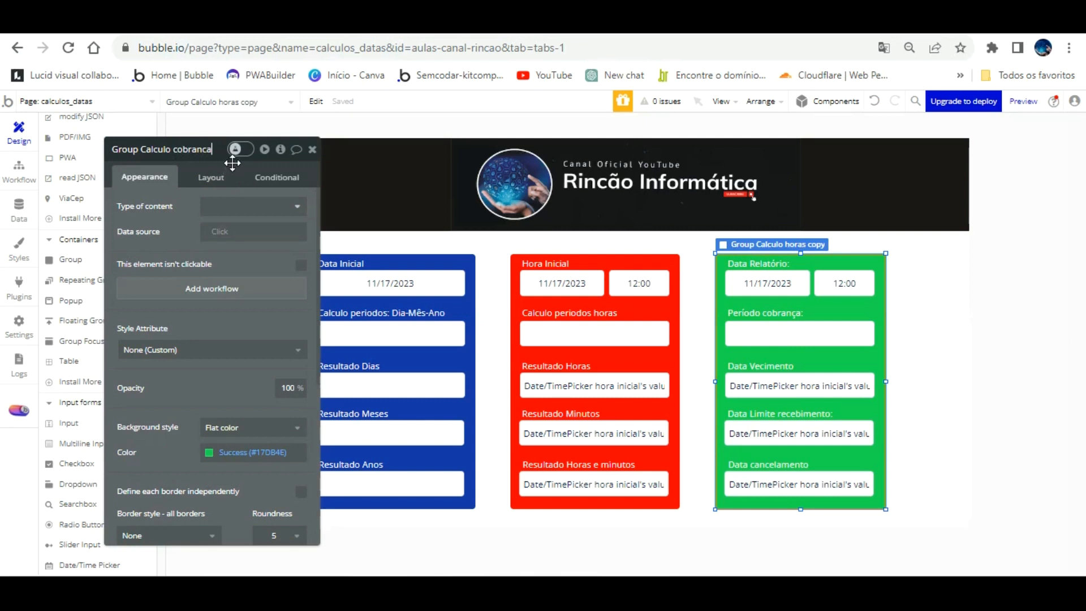
# Rename the green group's date and time picker as "Date/TimePicker inicial cobranca"
pyautogui.click(768, 278)
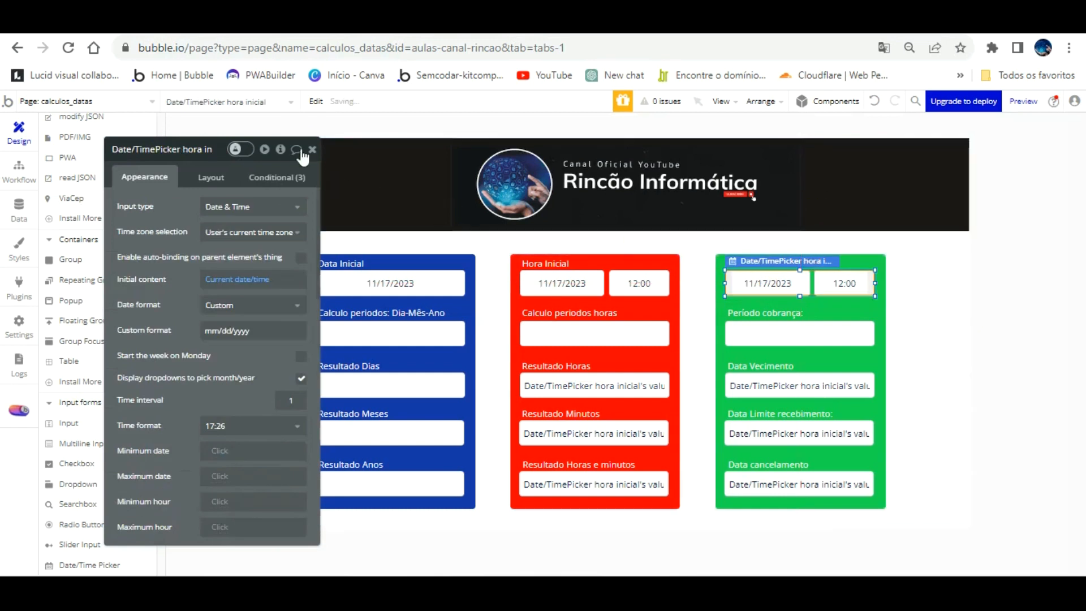
pyautogui.click(217, 149)
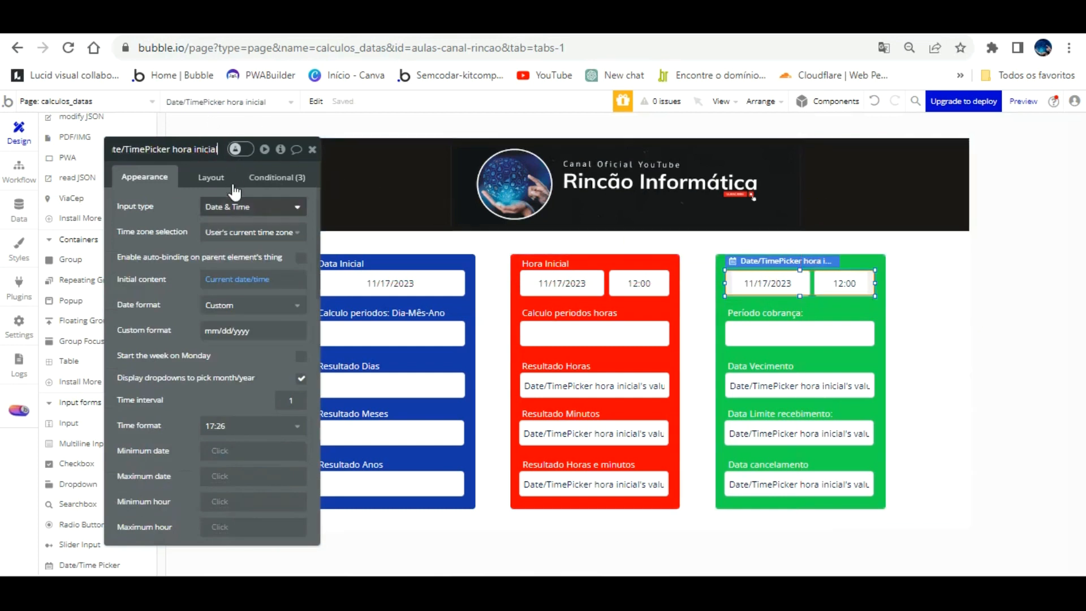
pyautogui.press('BackSpace')
pyautogui.press('BackSpace')
pyautogui.press('BackSpace')
pyautogui.press('BackSpace')
pyautogui.press('BackSpace')
pyautogui.press('BackSpace')
pyautogui.press('BackSpace')
pyautogui.write('inicial cobranca')
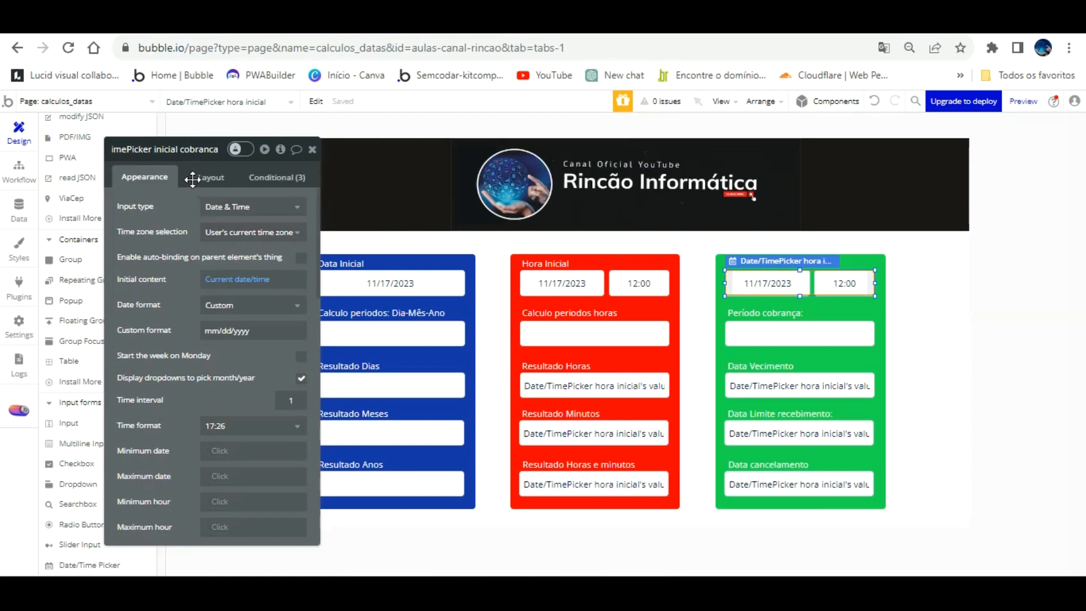
pyautogui.click(694, 270)
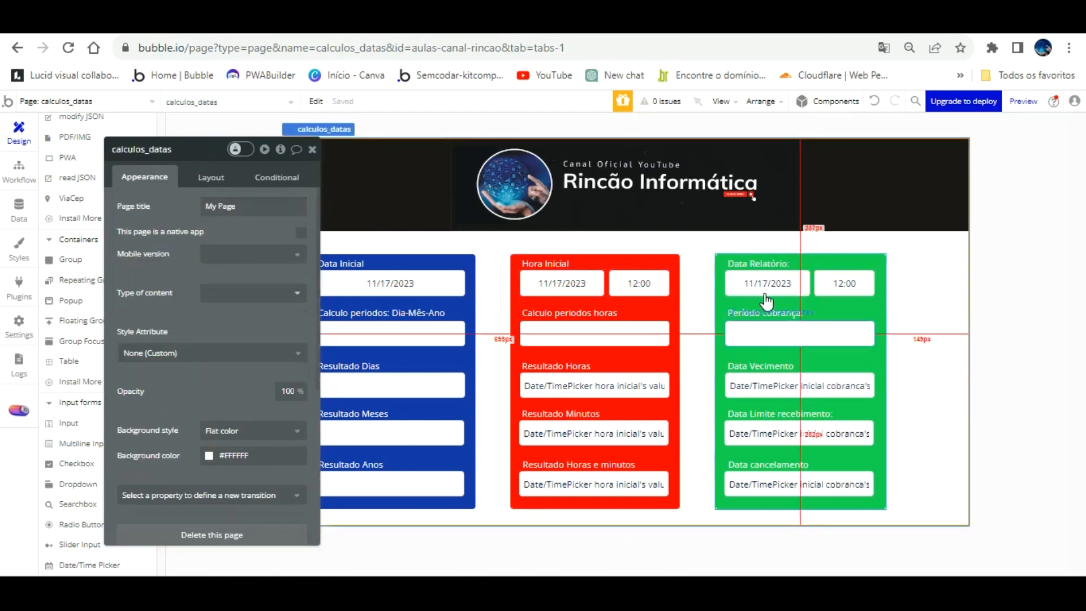
# Rename the input below the Período cobrança label as "Input Periodo cobranca"
pyautogui.click(766, 306)
pyautogui.click(186, 149)
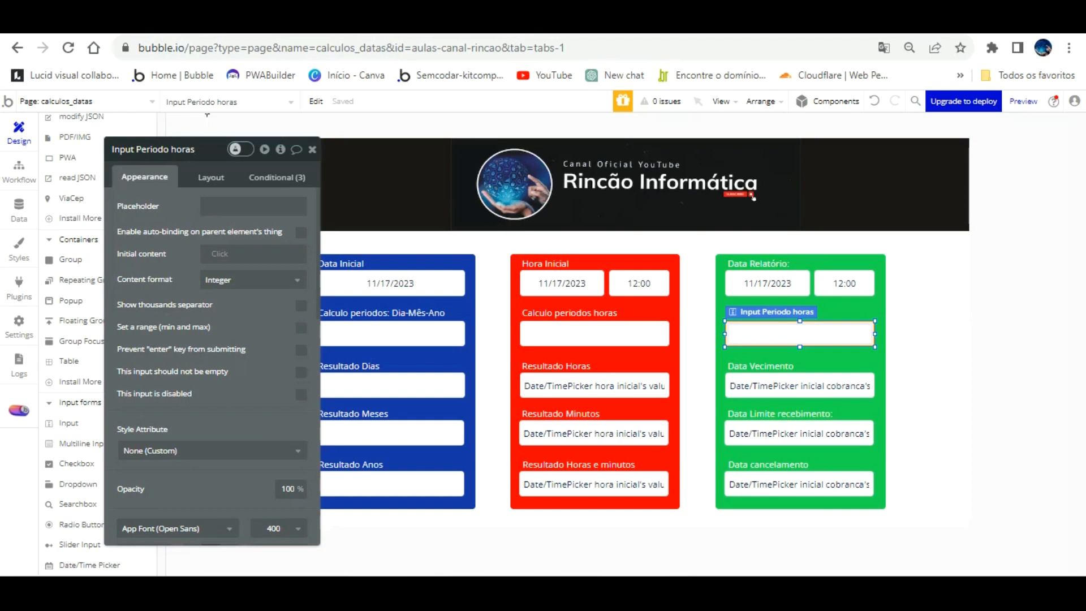
pyautogui.press('BackSpace')
pyautogui.press('BackSpace')
pyautogui.write('cobranca')
# Rename the input below the Data Vecimento label as "Input Data vencimento"
pyautogui.click(722, 345)
pyautogui.click(207, 148)
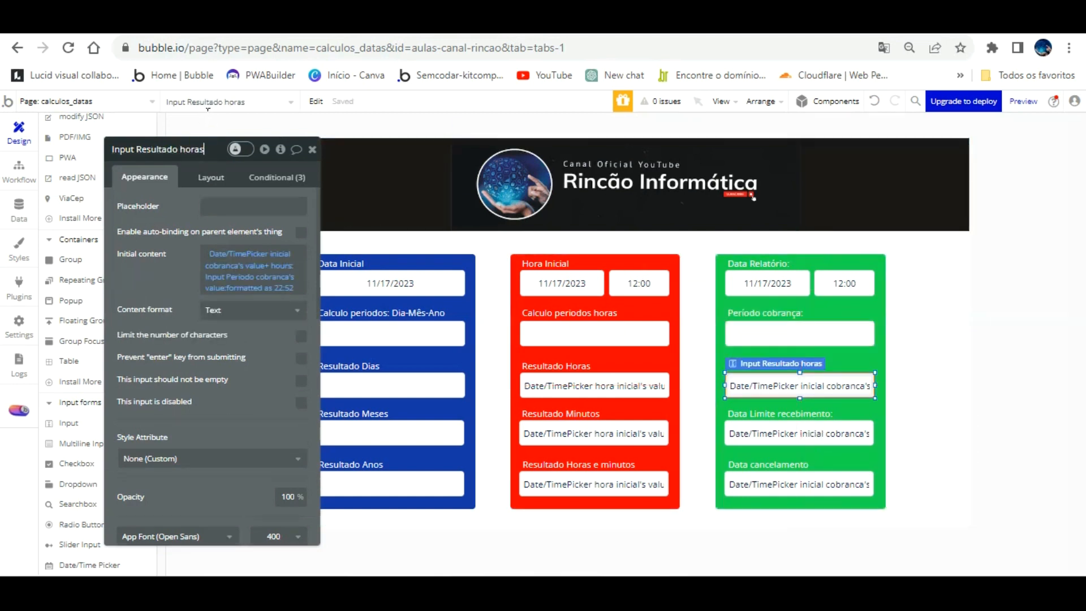
pyautogui.press('BackSpace')
pyautogui.press('BackSpace')
pyautogui.press('BackSpace')
pyautogui.press('BackSpace')
pyautogui.press('BackSpace')
pyautogui.press('BackSpace')
pyautogui.press('BackSpace')
pyautogui.press('BackSpace')
pyautogui.press('BackSpace')
pyautogui.press('BackSpace')
pyautogui.press('BackSpace')
pyautogui.press('BackSpace')
pyautogui.press('BackSpace')
pyautogui.press('BackSpace')
pyautogui.write('Data vencimento')
pyautogui.click(253, 356)
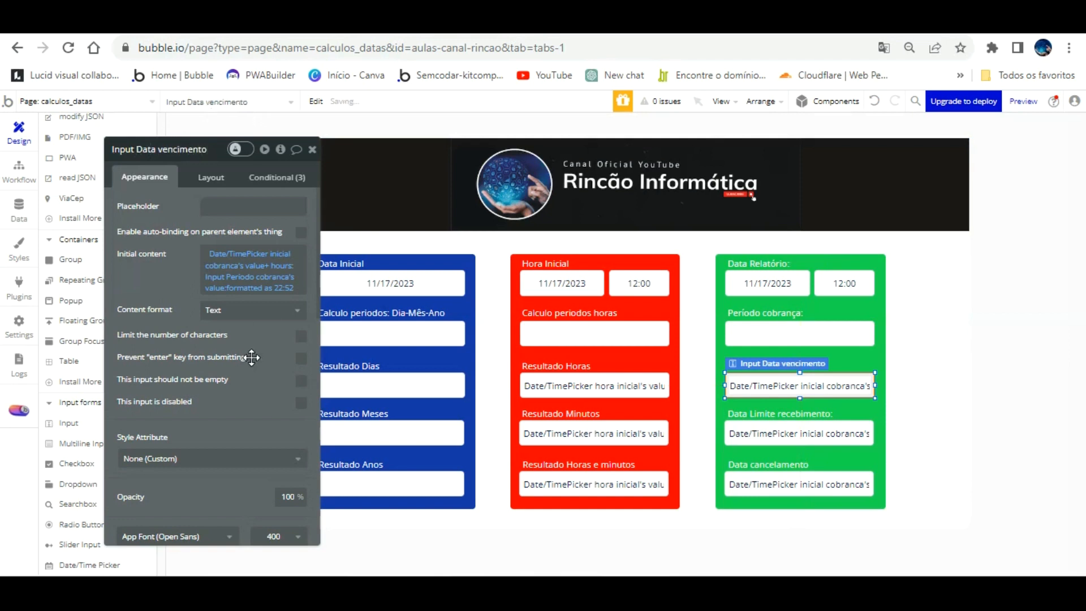
# Rename the input below the Data Limite recebimento label as "Input Data limite recebimento"
pyautogui.click(752, 431)
pyautogui.click(210, 148)
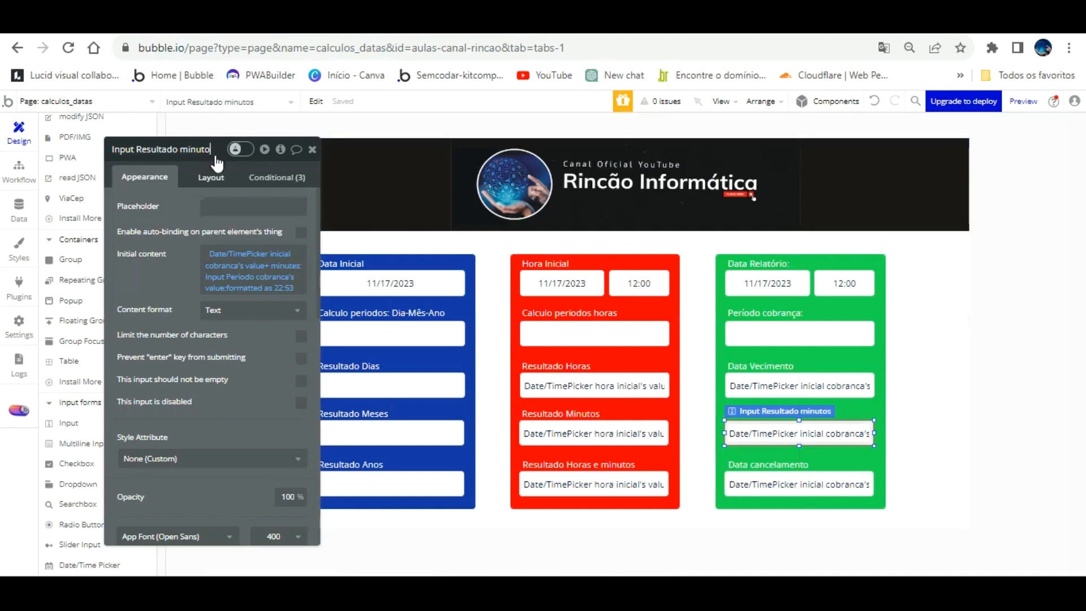
pyautogui.press('BackSpace')
pyautogui.press('BackSpace')
pyautogui.press('BackSpace')
pyautogui.press('BackSpace')
pyautogui.press('BackSpace')
pyautogui.press('BackSpace')
pyautogui.press('BackSpace')
pyautogui.press('BackSpace')
pyautogui.write('Dat')
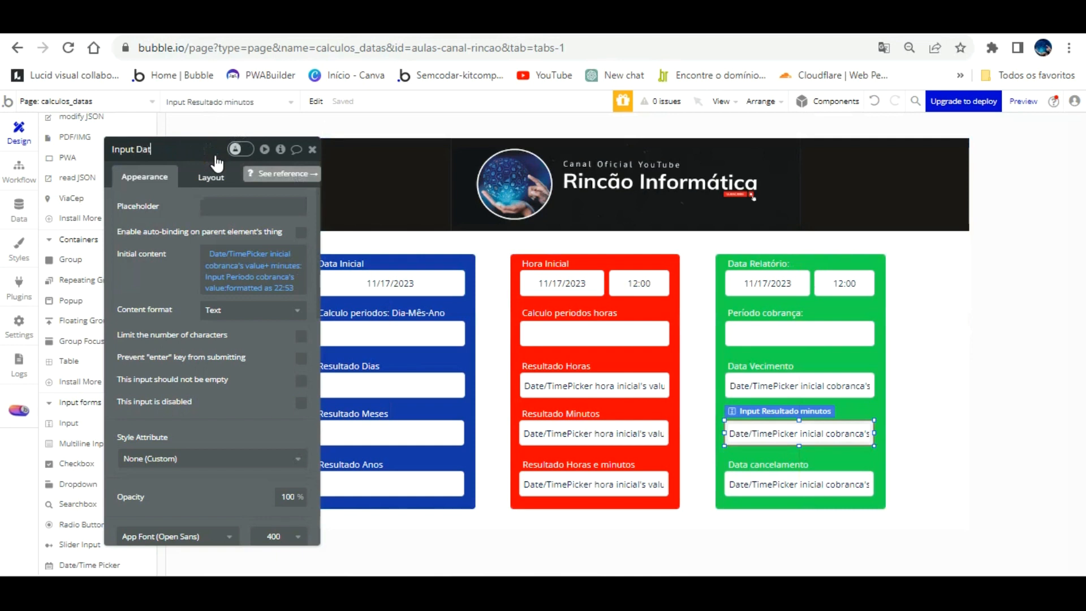
pyautogui.write('a limiete recebimento')
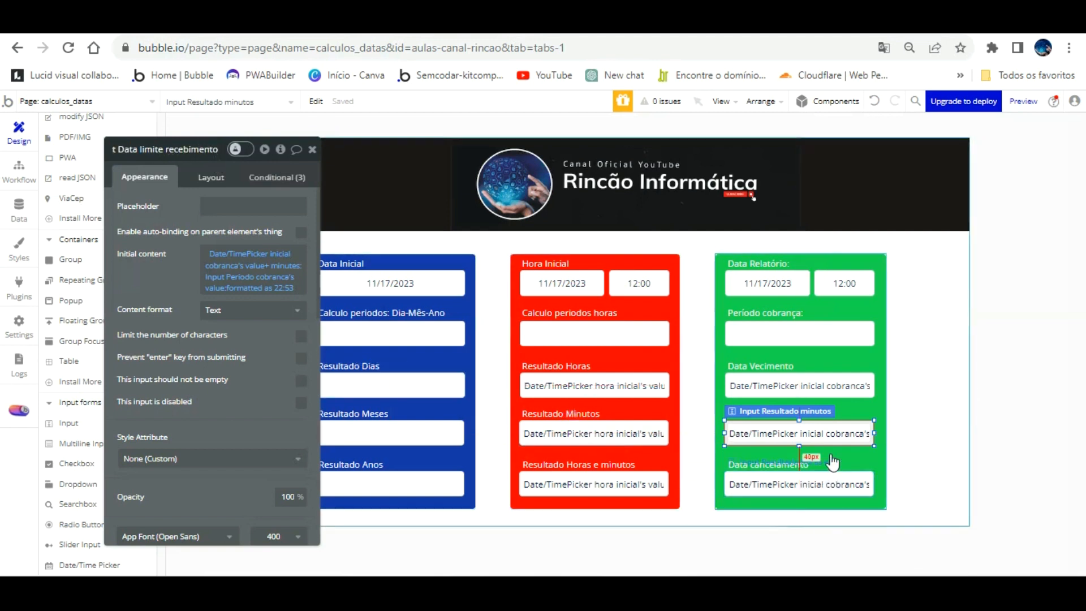
# Rename the input below the Data cancelamento label as "Input Data cancelamento" and reload the page preview
pyautogui.click(830, 482)
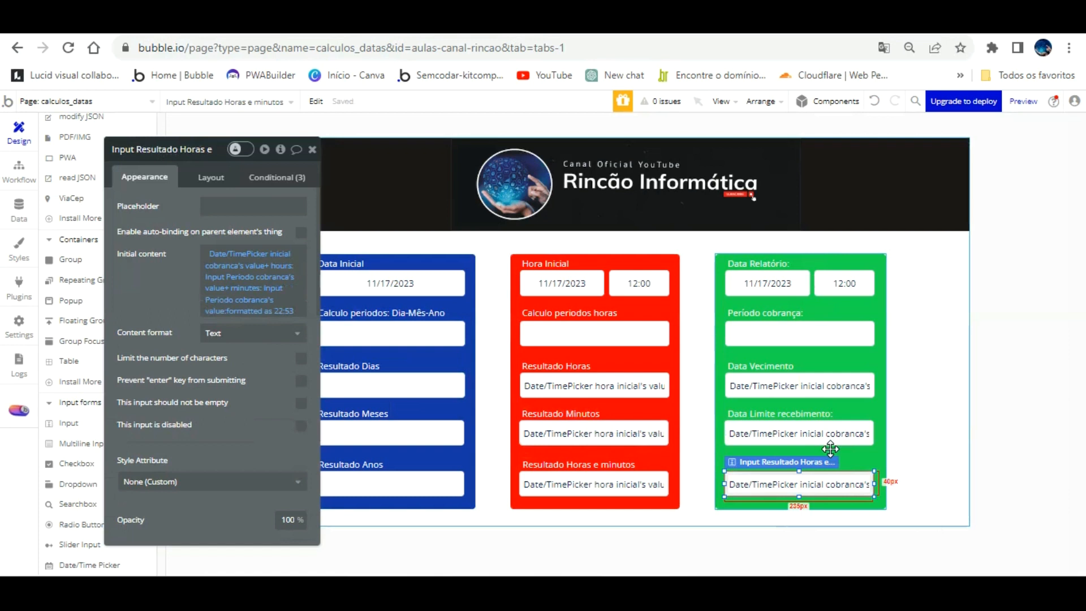
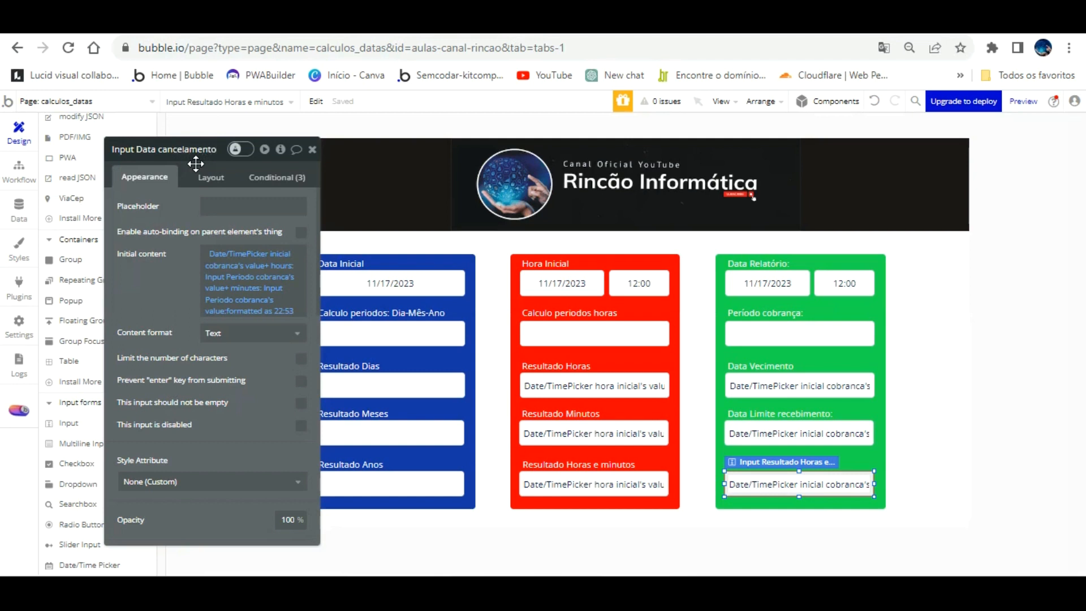
pyautogui.click(177, 262)
pyautogui.click(250, 28)
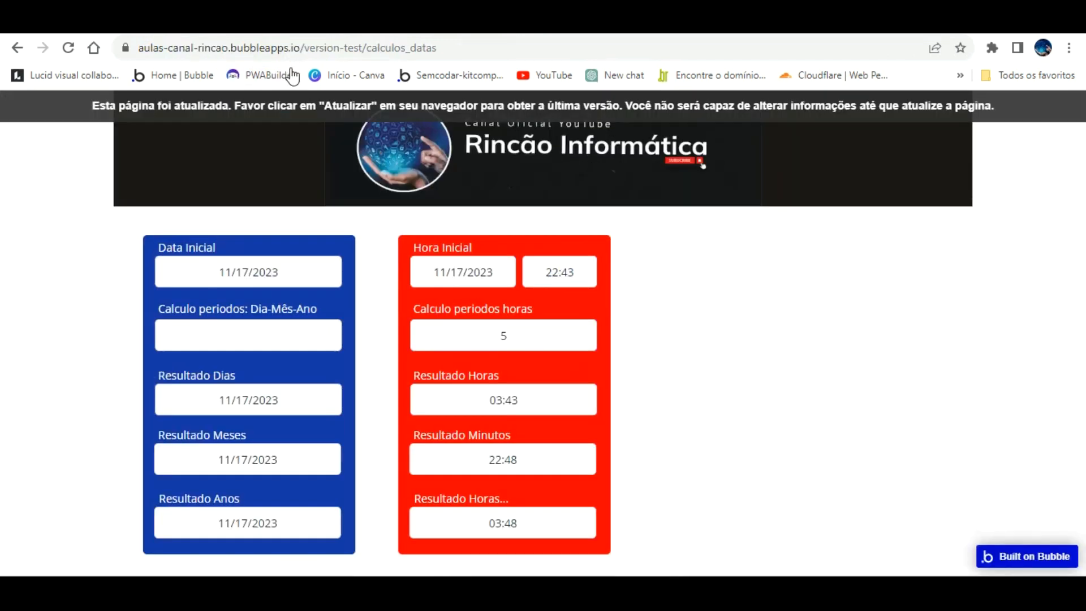
pyautogui.press('F5')
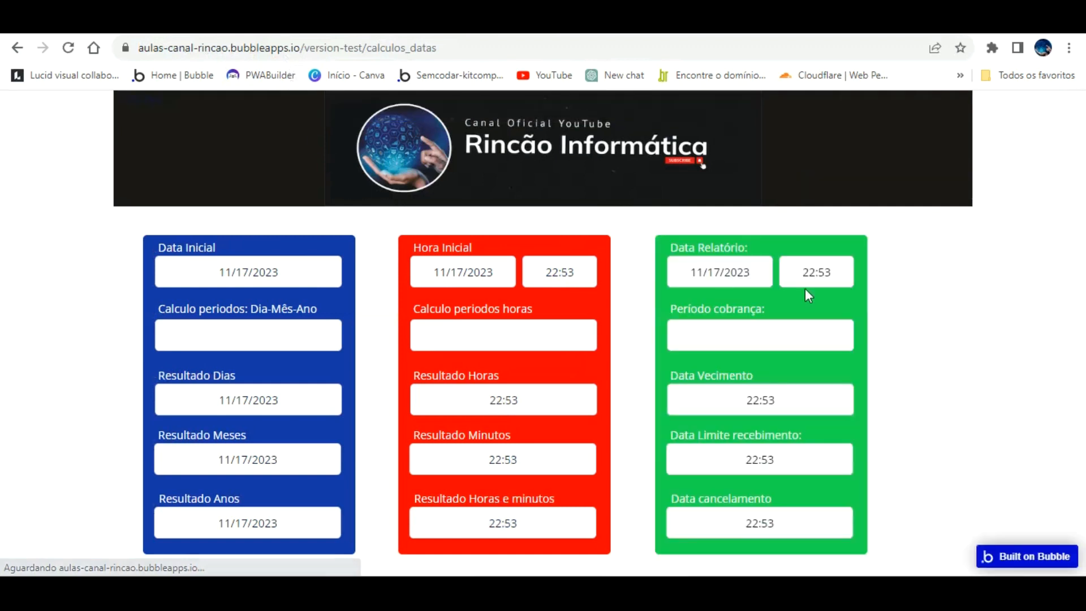
# Set the input type of the green group's date and time picker to Date and reload the page preview
pyautogui.click(124, 28)
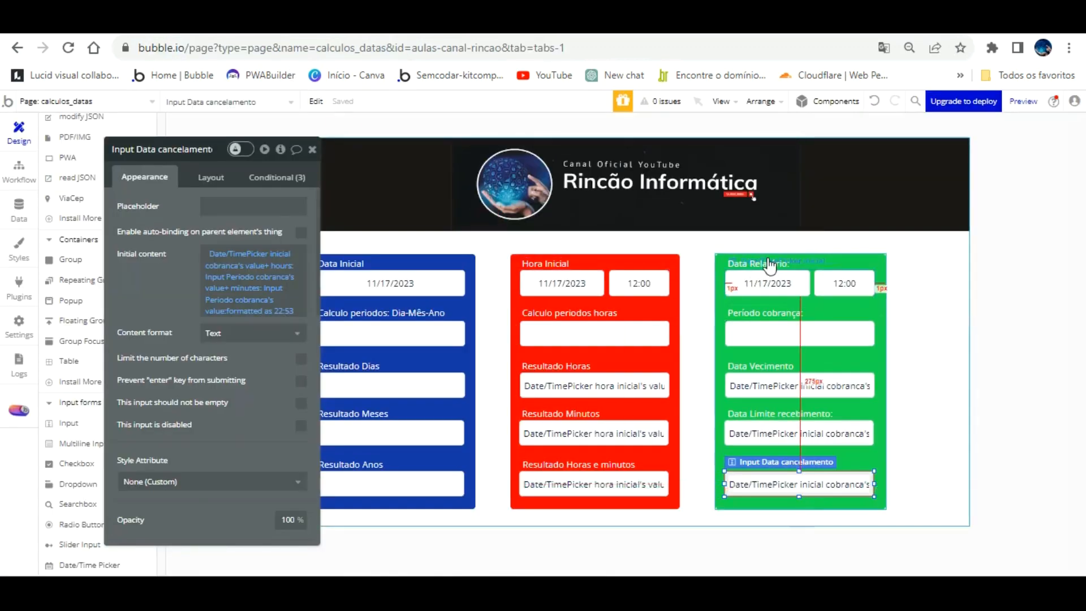
pyautogui.click(768, 282)
pyautogui.click(280, 206)
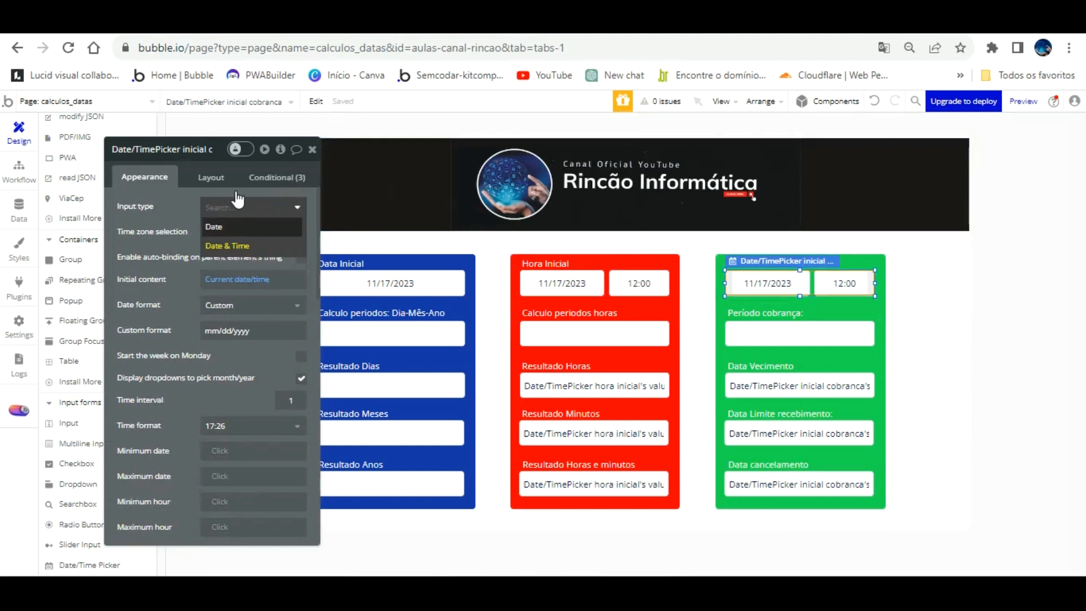
pyautogui.click(212, 225)
pyautogui.click(237, 149)
pyautogui.click(303, 27)
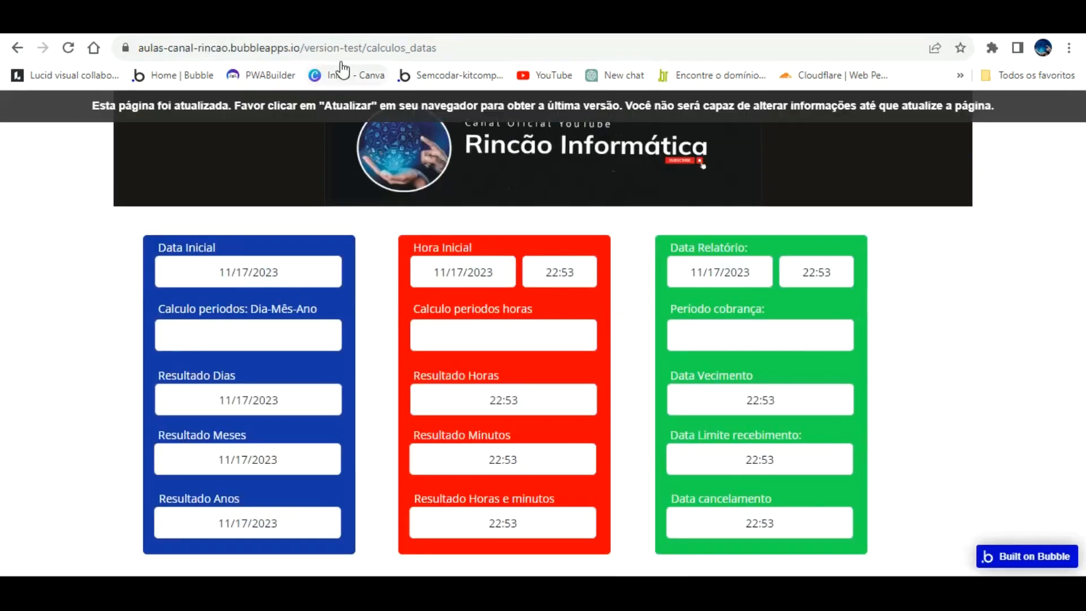
pyautogui.press('F5')
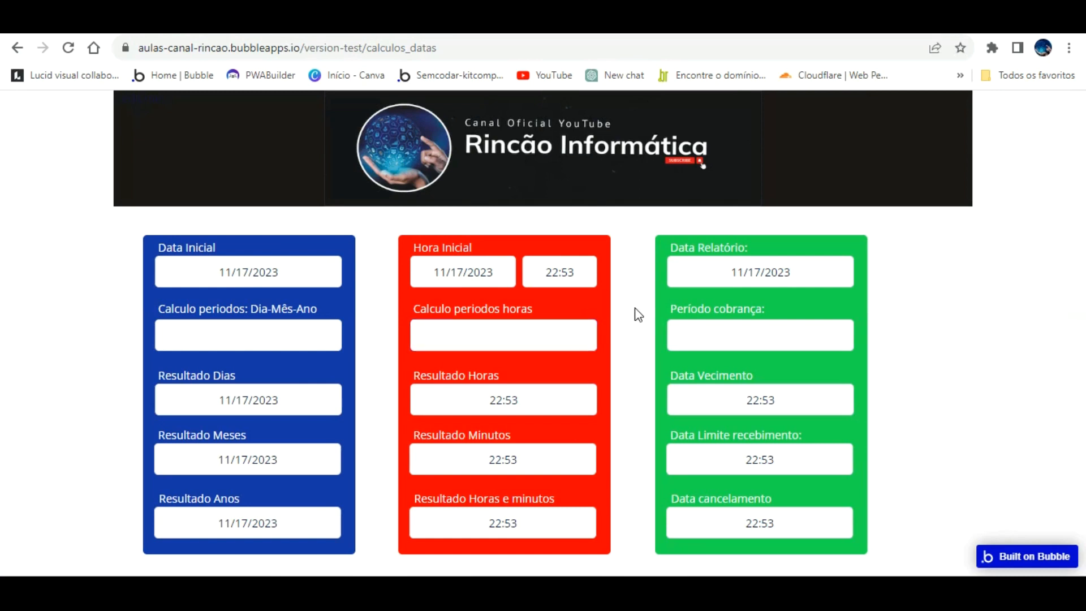
# Try to change the date formatting type in the initial content expression of Input Data vencimento
pyautogui.click(254, 22)
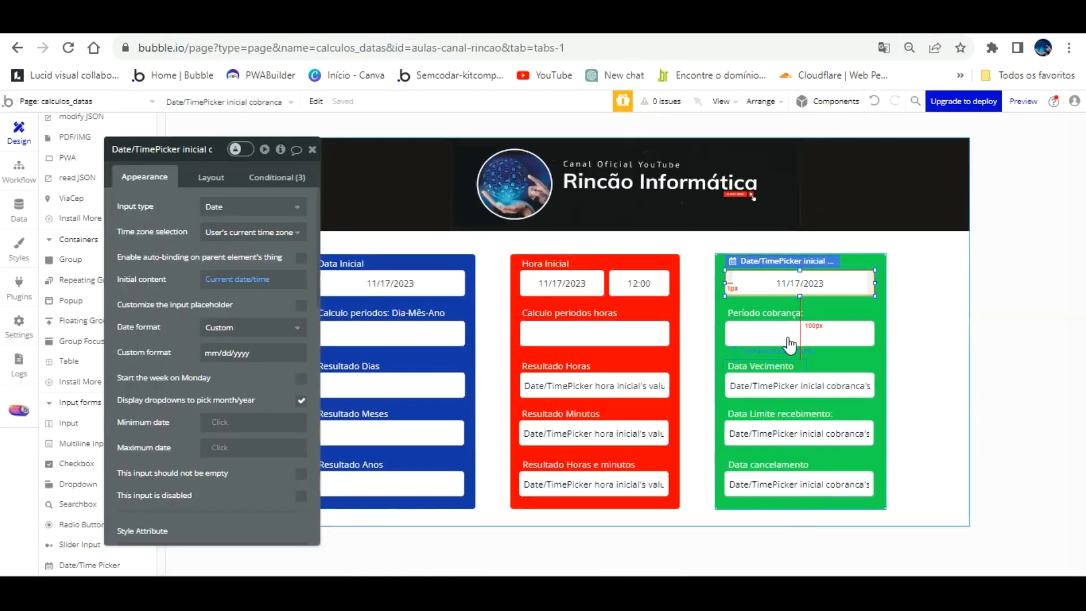
pyautogui.click(831, 382)
pyautogui.click(265, 283)
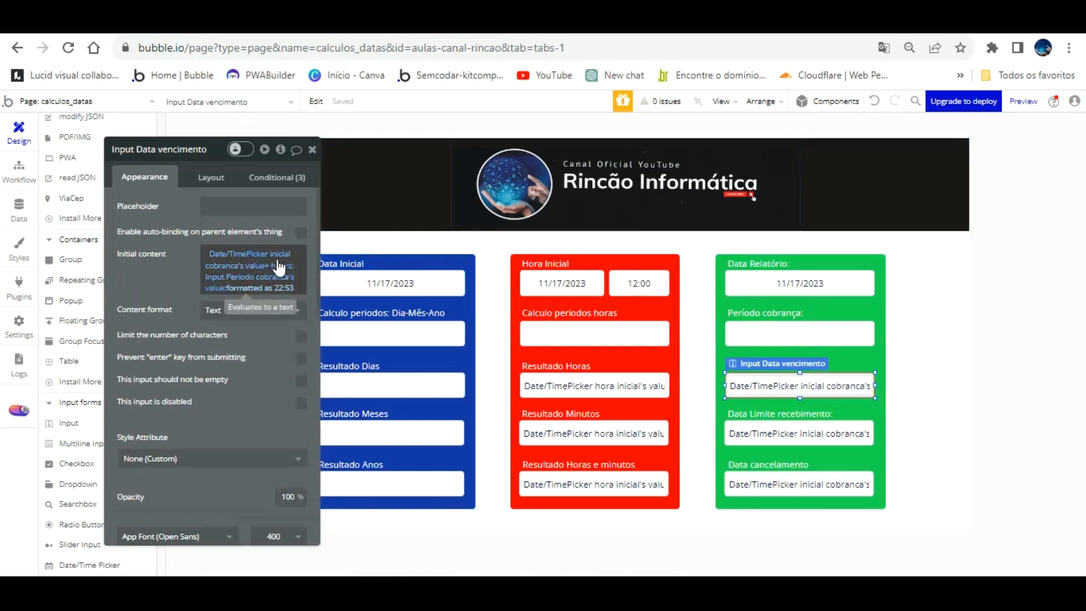
pyautogui.click(275, 287)
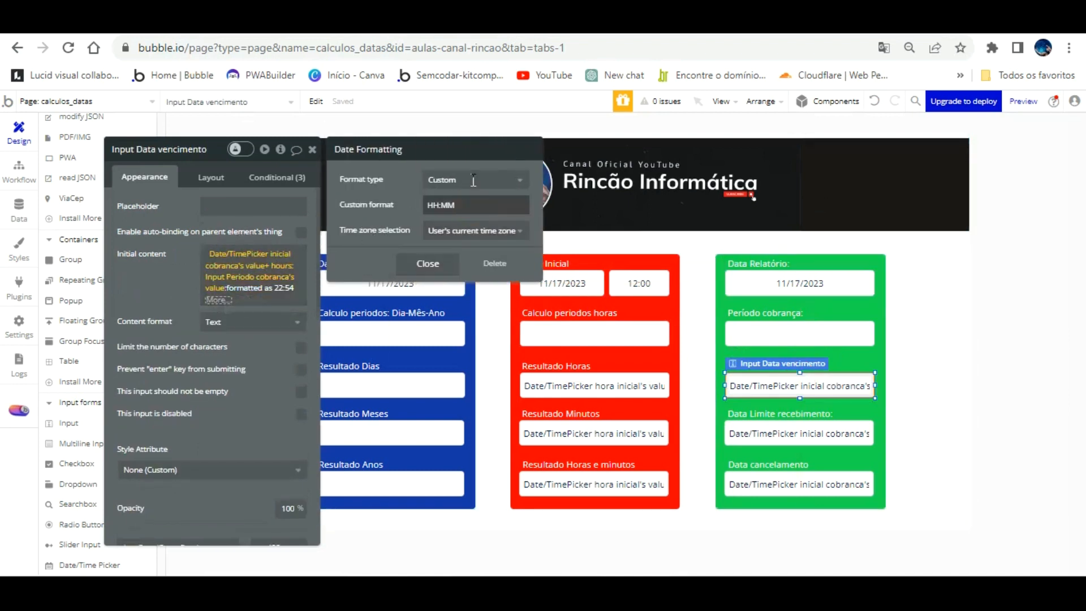
pyautogui.click(501, 180)
pyautogui.click(494, 219)
pyautogui.click(497, 180)
pyautogui.click(461, 408)
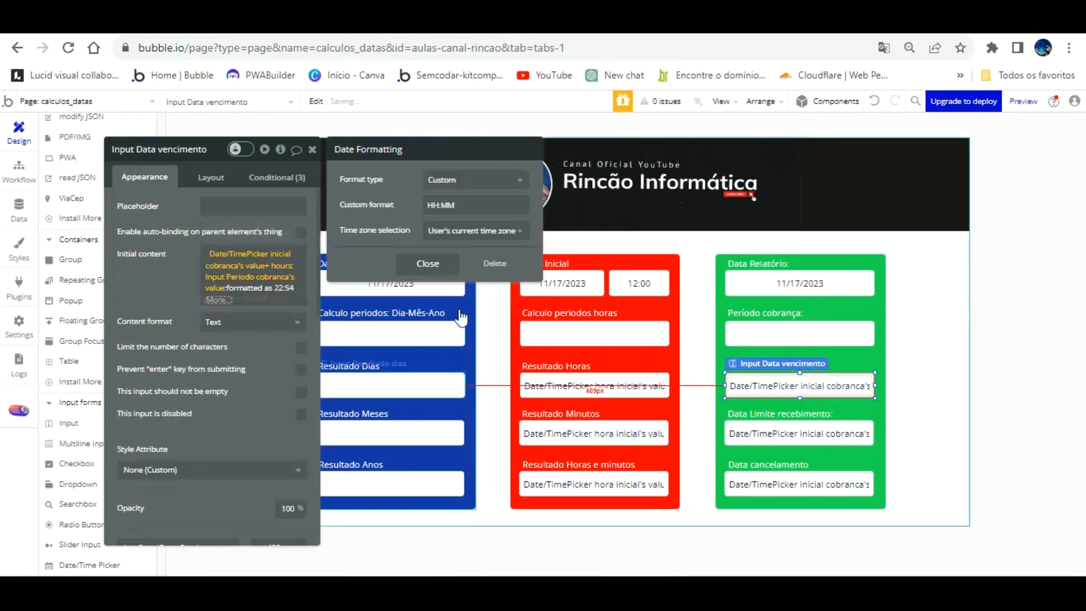
# Reselect Input Periodo cobranca's value as the hours to add in the initial content of Input Data vencimento
pyautogui.click(271, 295)
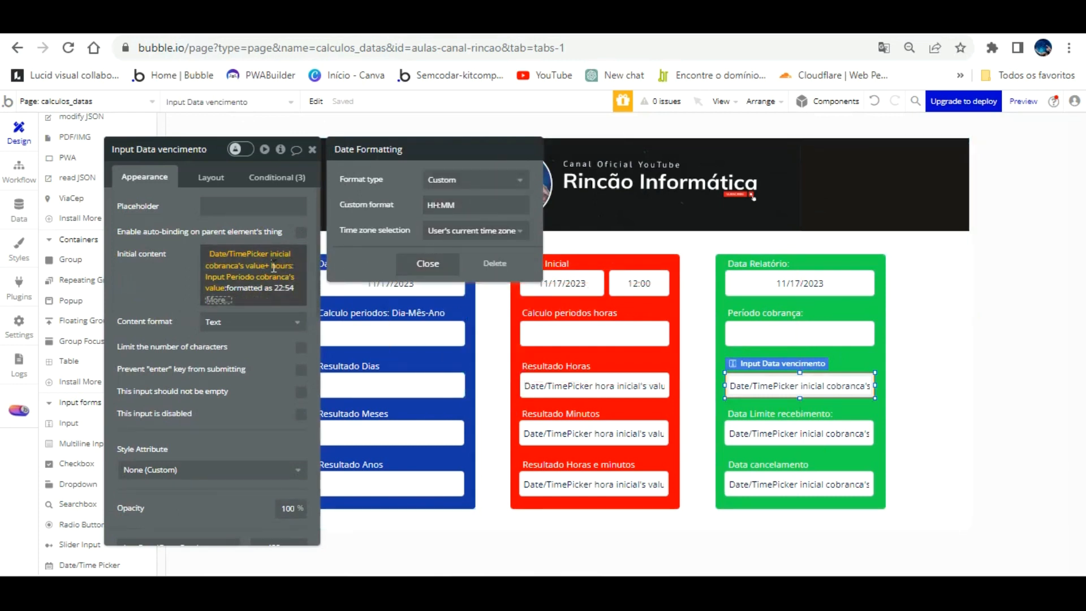
pyautogui.click(262, 276)
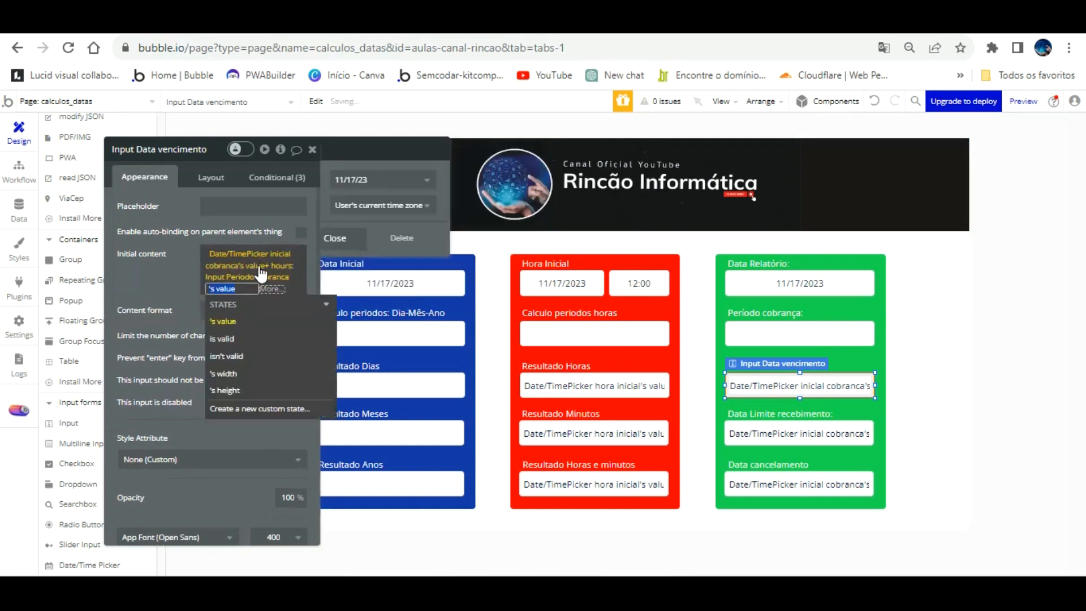
pyautogui.click(261, 276)
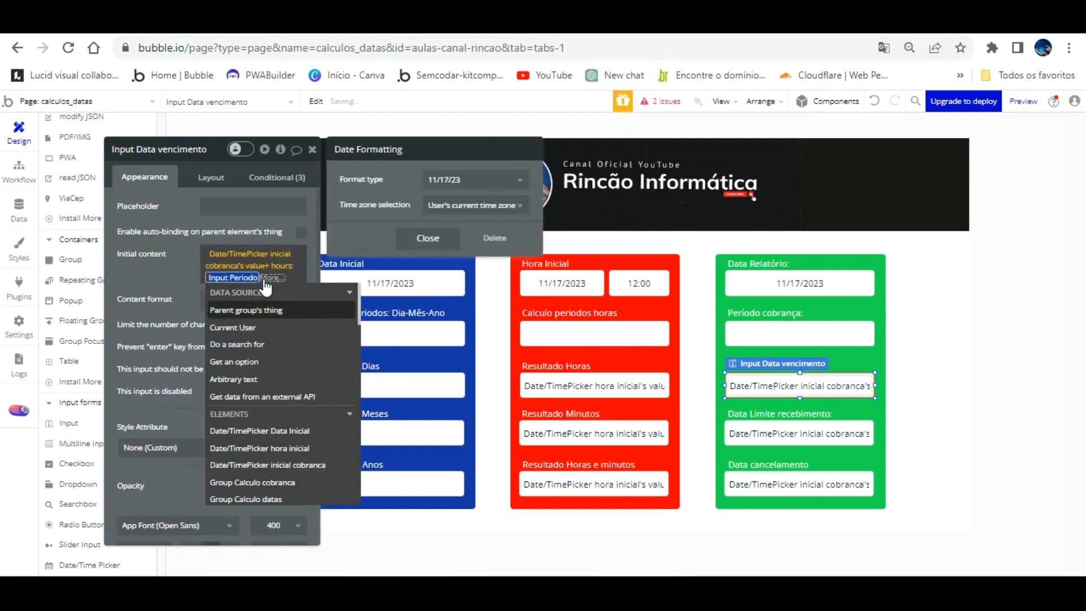
pyautogui.scroll(-3, 292, 461)
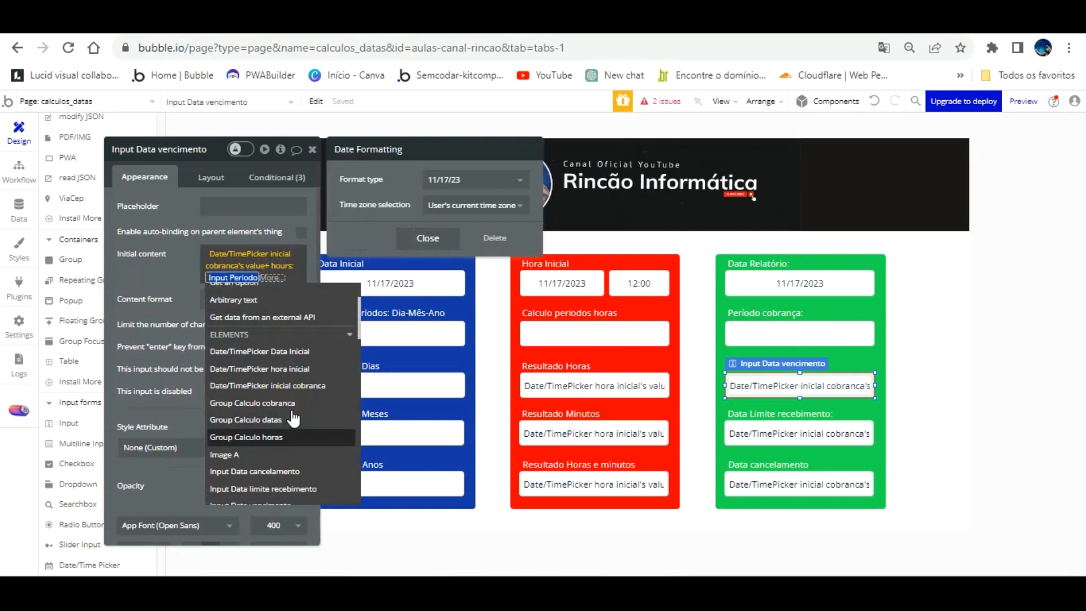
pyautogui.scroll(-3, 294, 453)
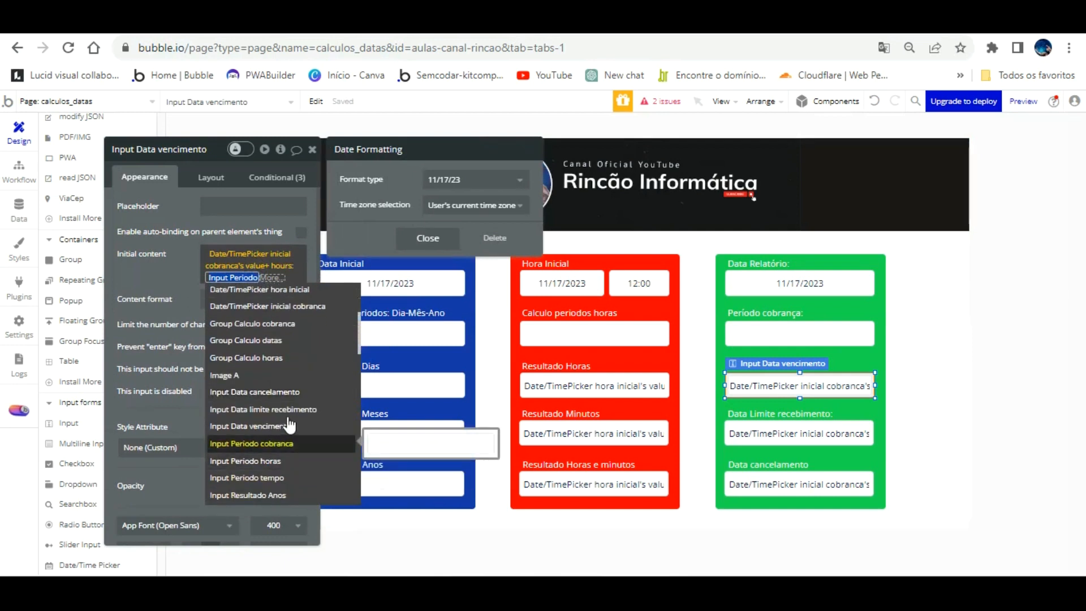
pyautogui.click(287, 443)
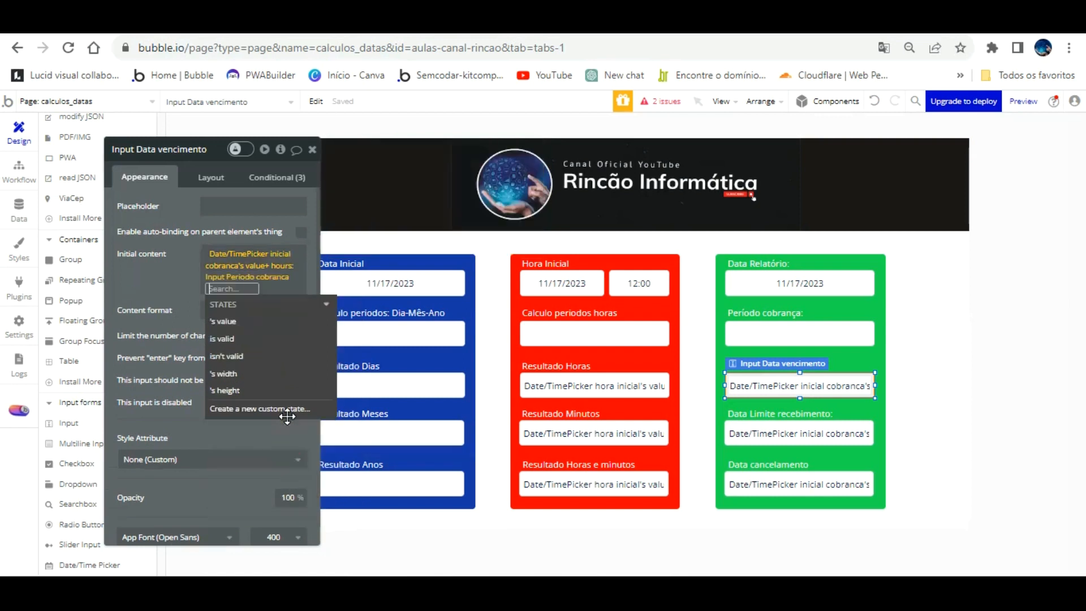
pyautogui.click(215, 298)
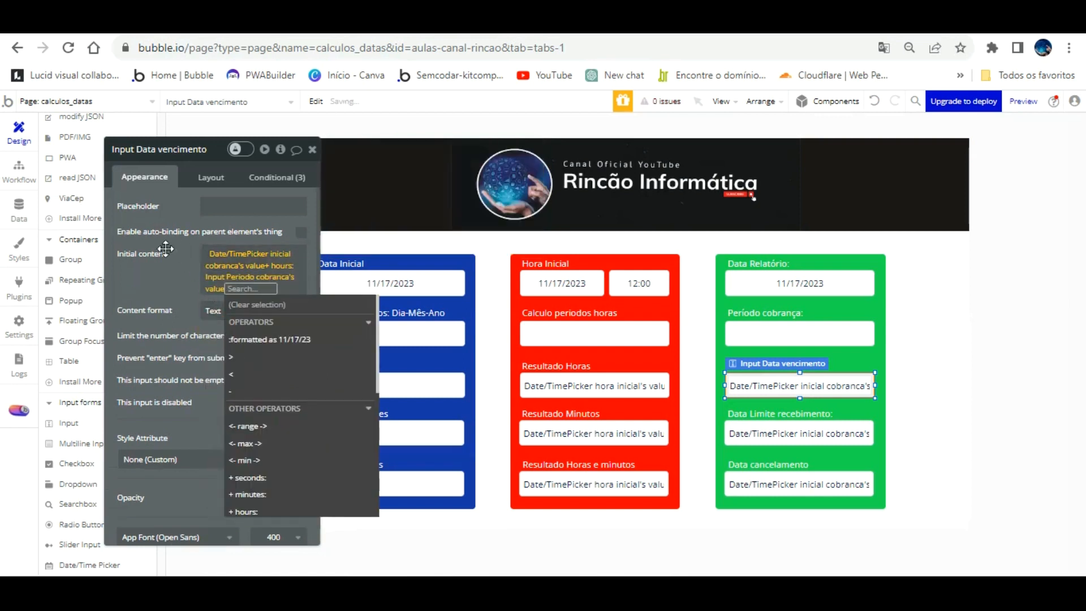
pyautogui.click(164, 252)
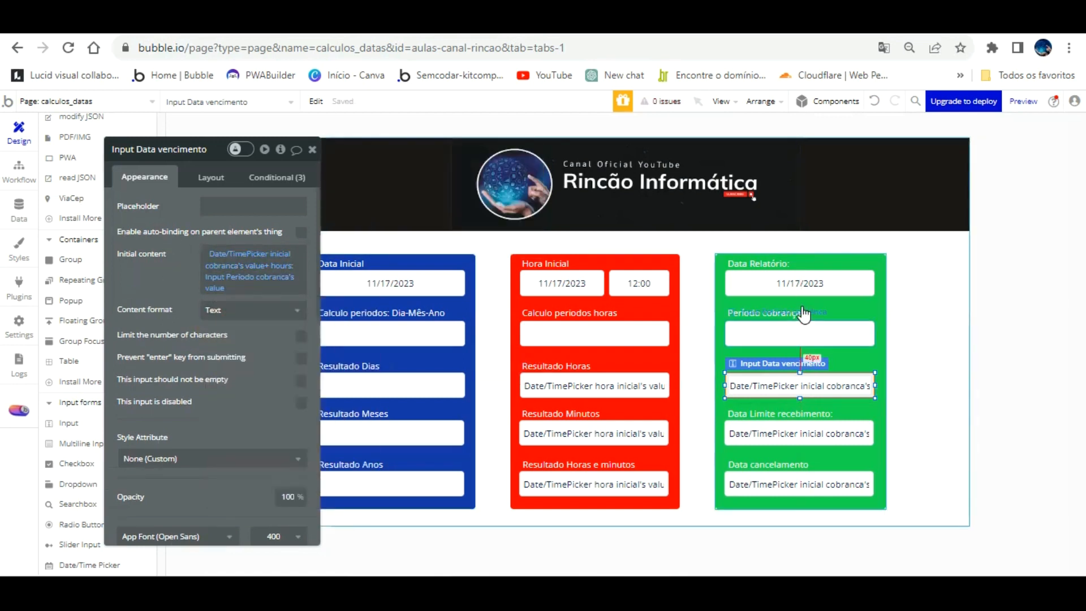
# Rename the input below the Período cobrança label as "Input calculo cobranca"
pyautogui.click(794, 337)
pyautogui.click(205, 148)
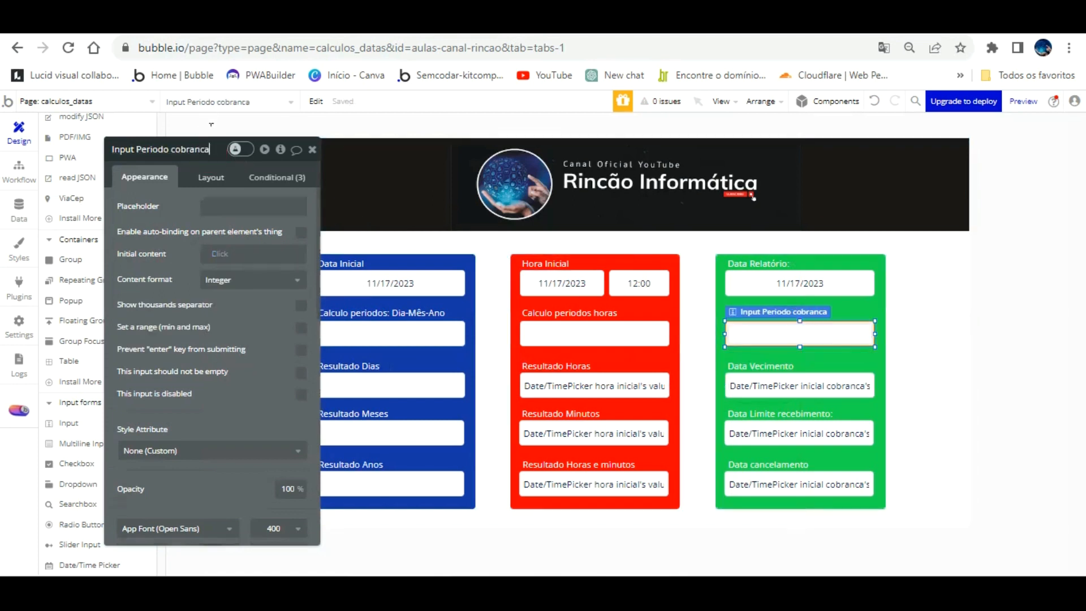
pyautogui.press('BackSpace')
pyautogui.press('BackSpace')
pyautogui.click(225, 206)
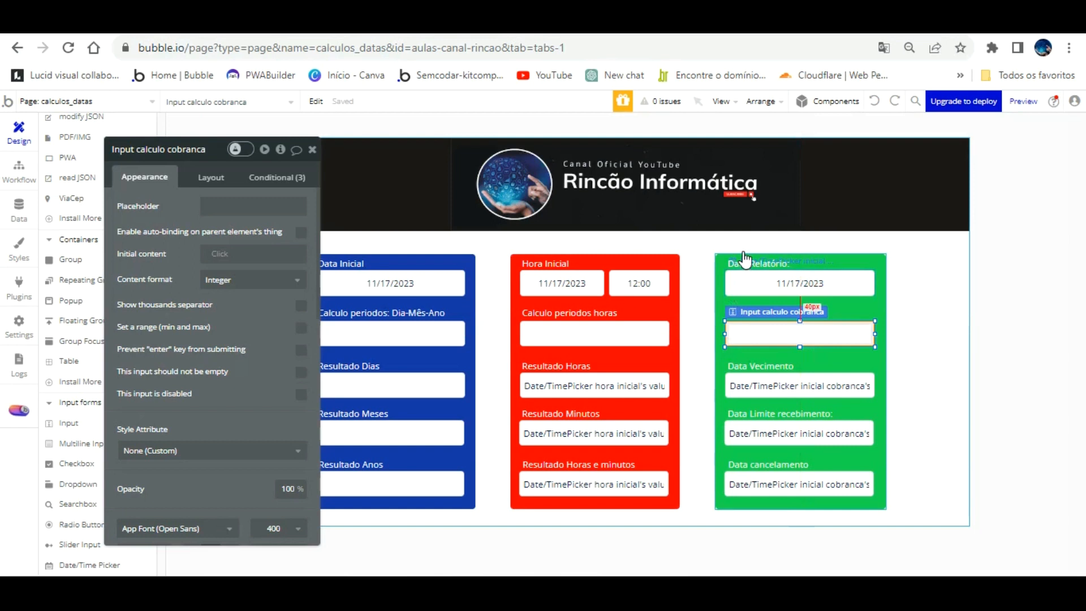
# Remove "cobranca" from the name of the green group's date picker
pyautogui.click(745, 280)
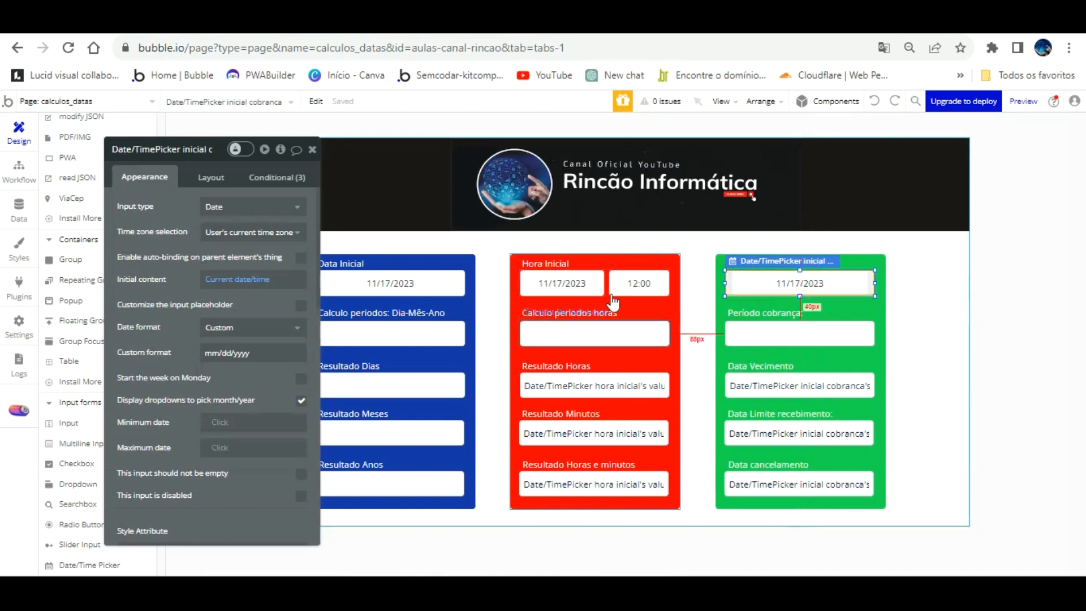
pyautogui.click(208, 149)
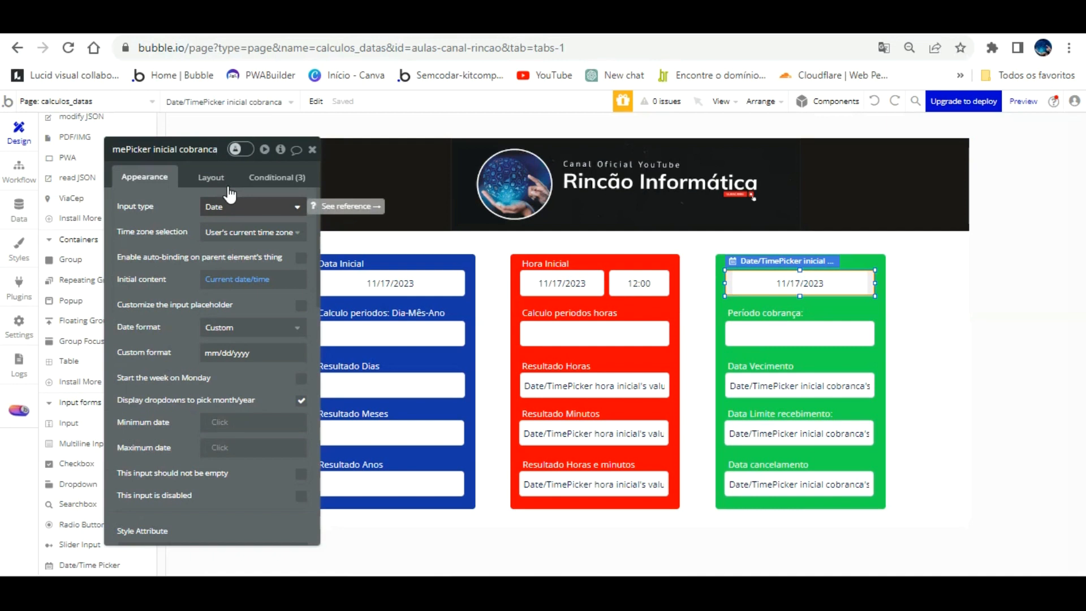
pyautogui.press('BackSpace')
pyautogui.press('BackSpace')
pyautogui.press('BackSpace')
pyautogui.press('BackSpace')
pyautogui.press('BackSpace')
pyautogui.press('BackSpace')
pyautogui.press('BackSpace')
pyautogui.press('BackSpace')
pyautogui.press('BackSpace')
pyautogui.write('data')
pyautogui.press('BackSpace')
pyautogui.press('BackSpace')
pyautogui.press('BackSpace')
# Check the names of the blue and red groups' pickers and rename the green one "Date/TimePicker inicial cobranca"
pyautogui.click(417, 283)
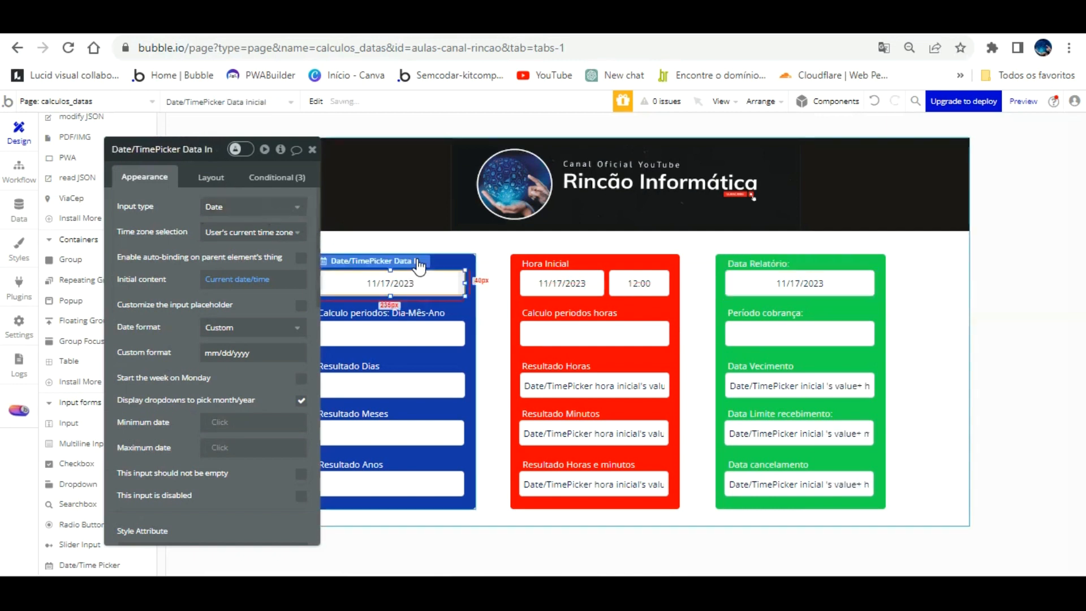
pyautogui.click(180, 150)
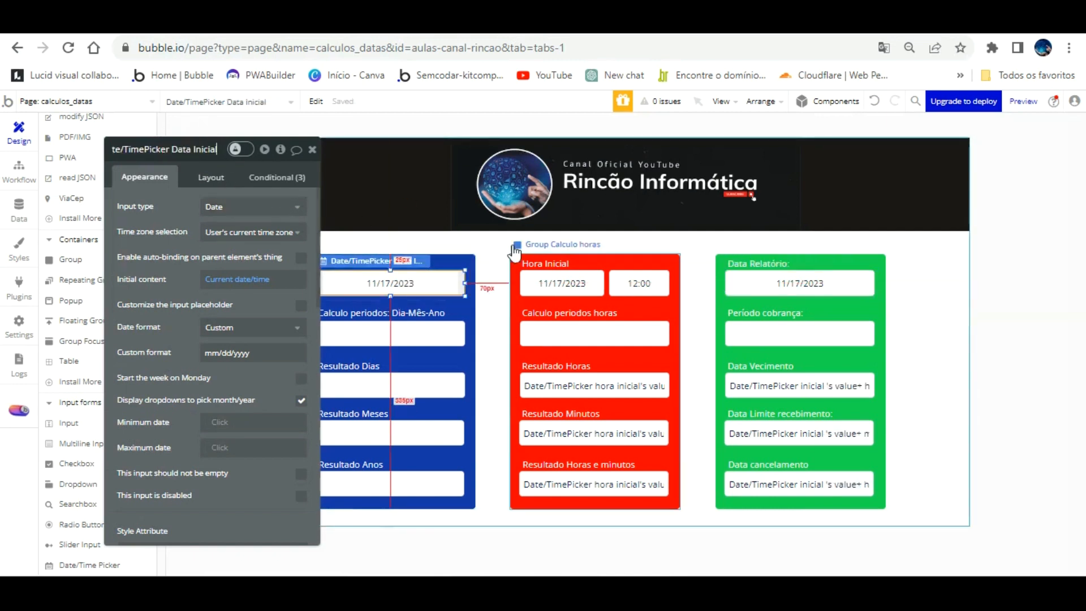
pyautogui.click(554, 260)
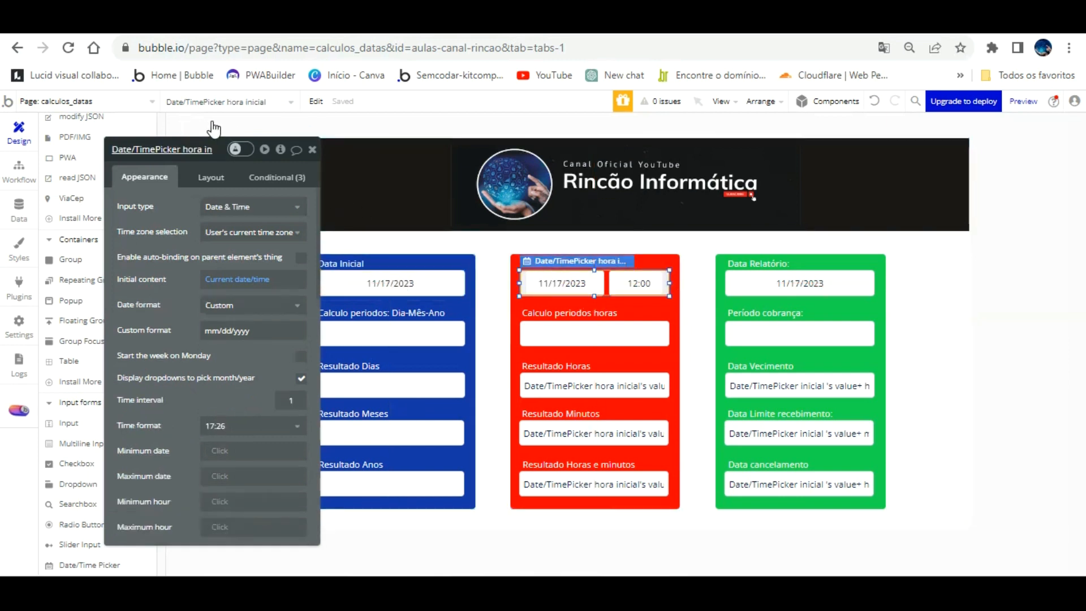
pyautogui.click(788, 266)
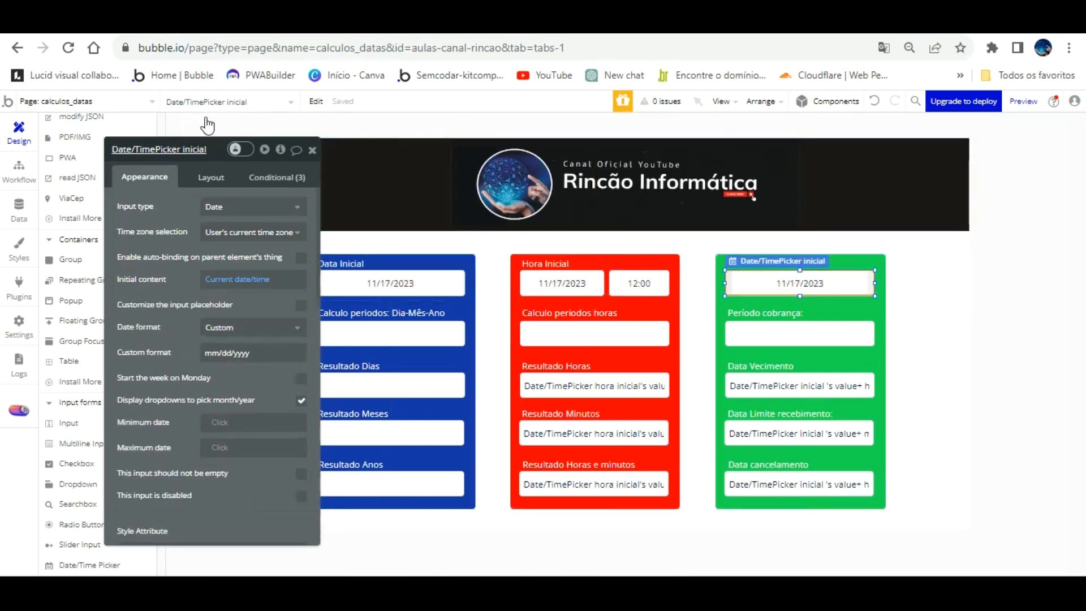
pyautogui.write('obranca')
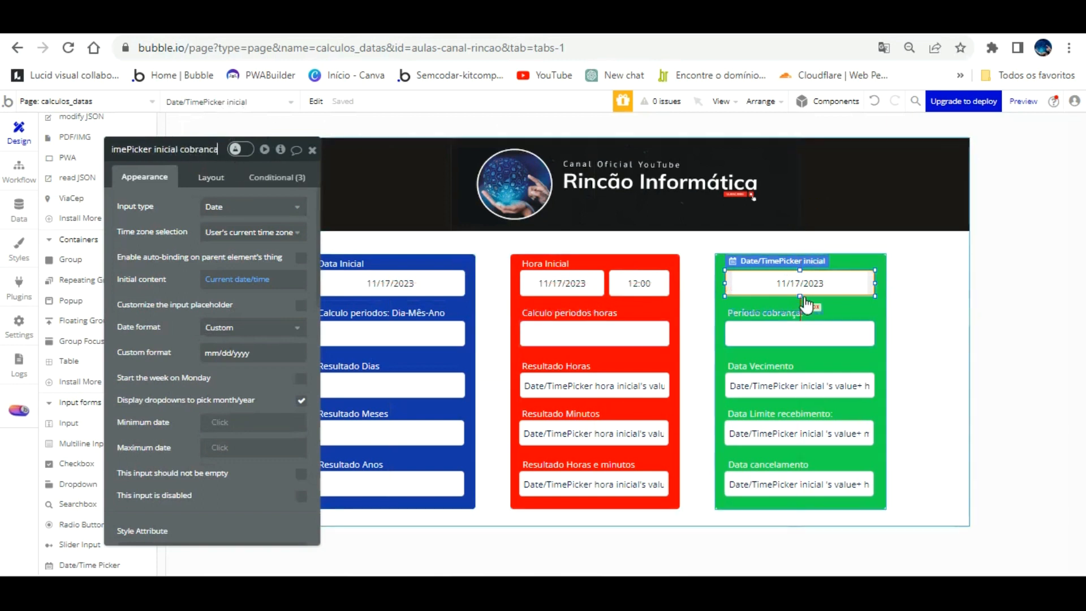
# Clear the initial content expression of Input Data vencimento in the green group
pyautogui.click(792, 385)
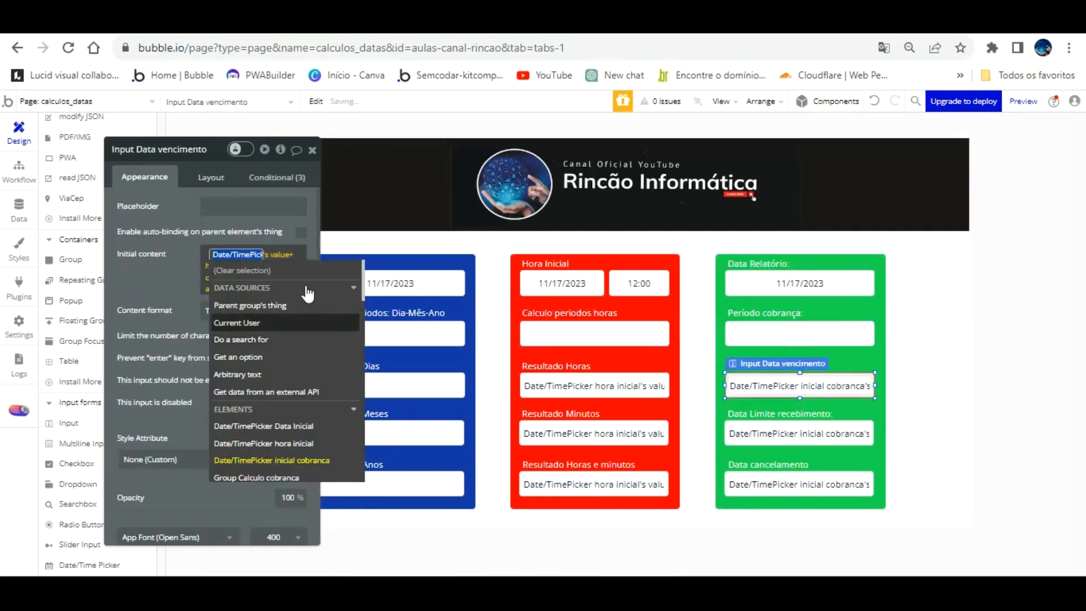
pyautogui.click(181, 260)
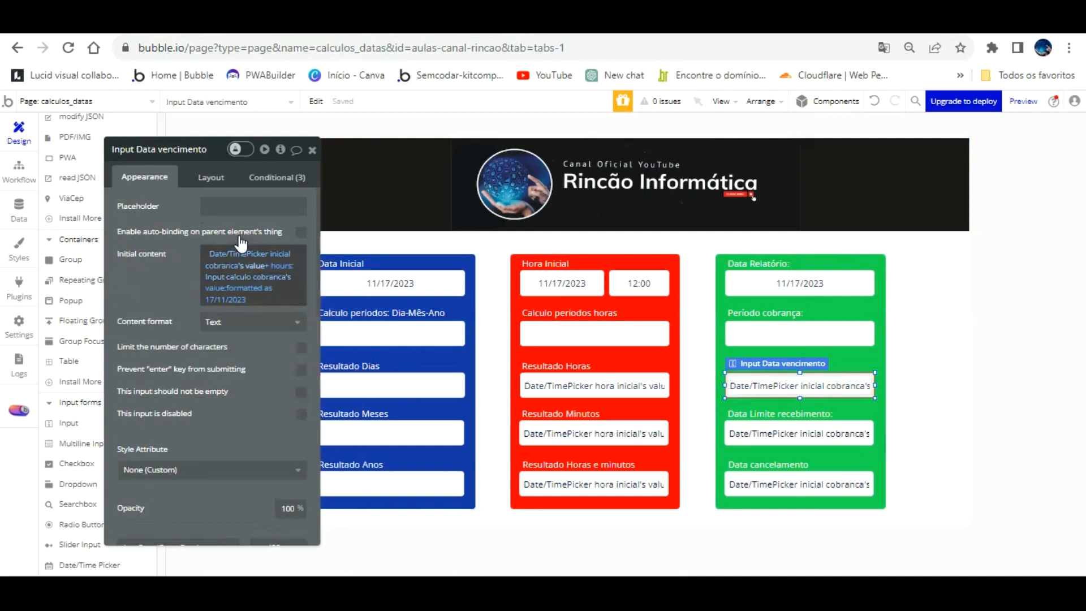
pyautogui.rightClick(238, 247)
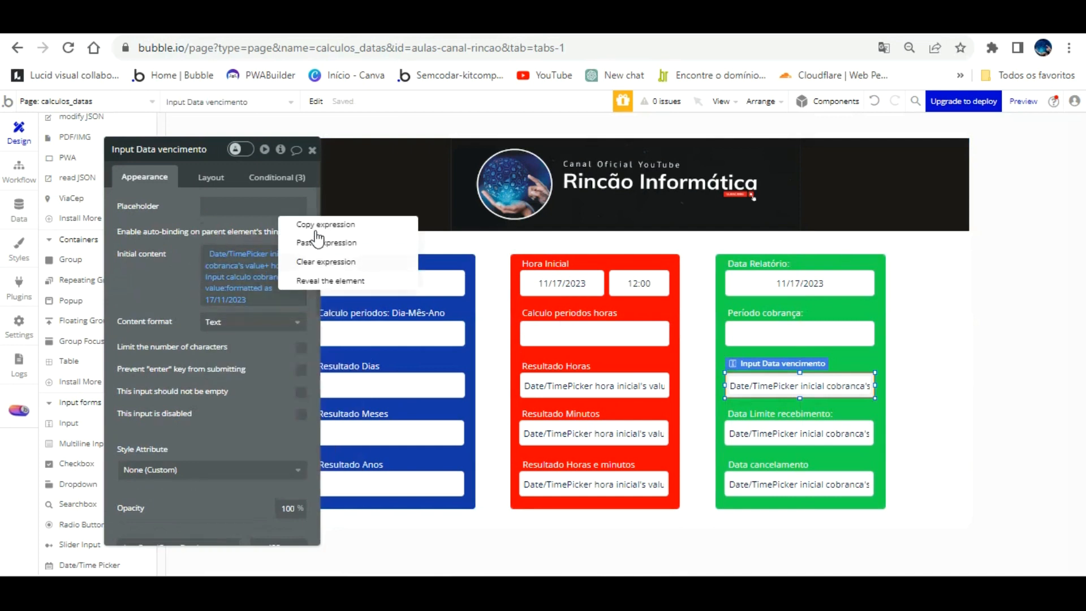
pyautogui.click(300, 256)
# Set Input Data vencimento's initial content to Date/TimePicker inicial cobranca's value + days: 15
pyautogui.click(232, 253)
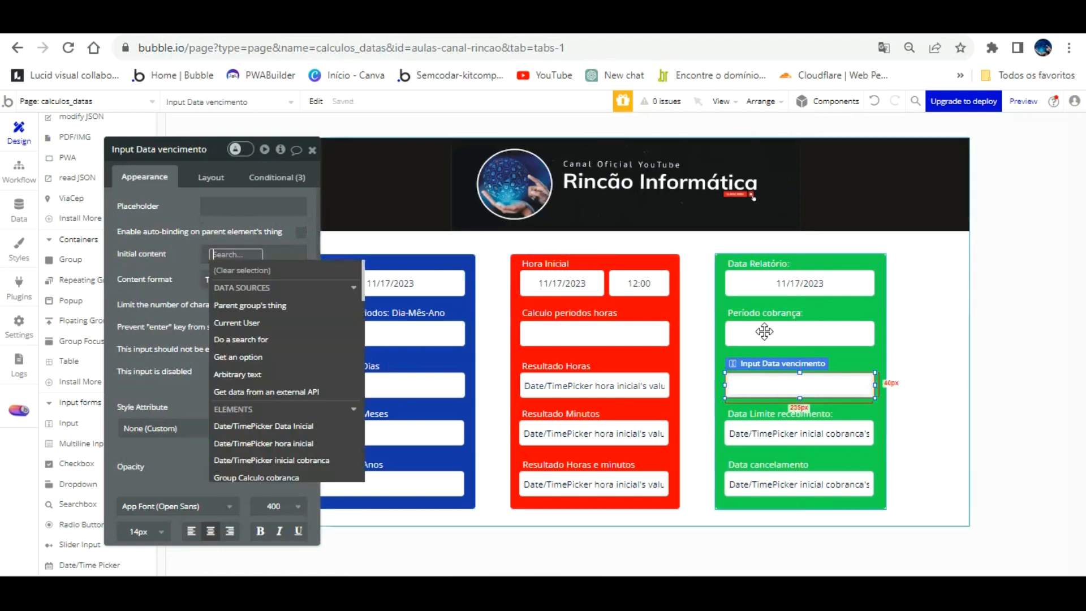
pyautogui.scroll(-1, 317, 383)
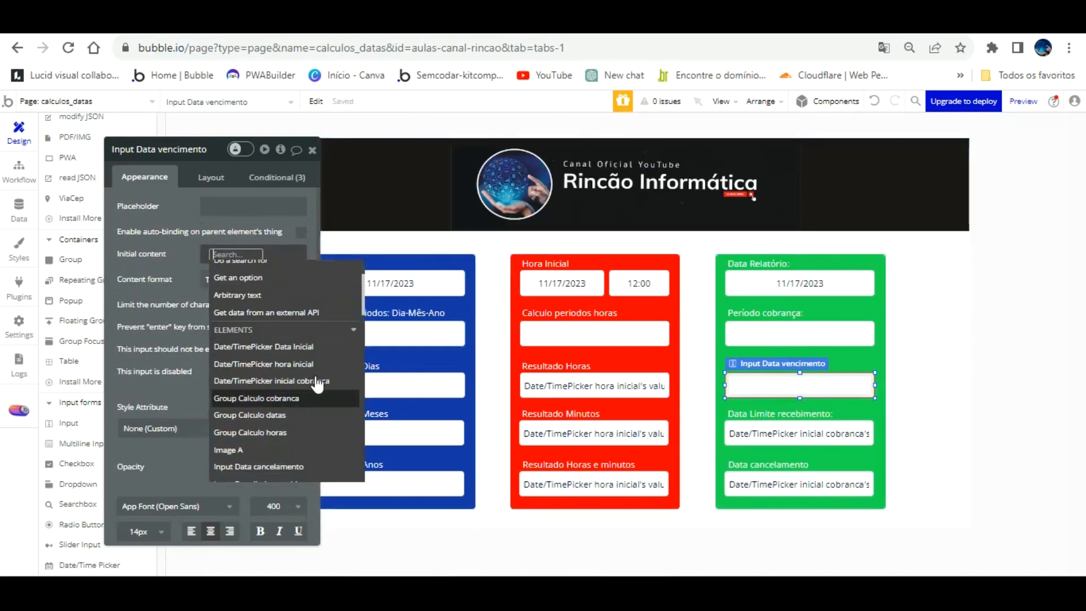
pyautogui.click(315, 379)
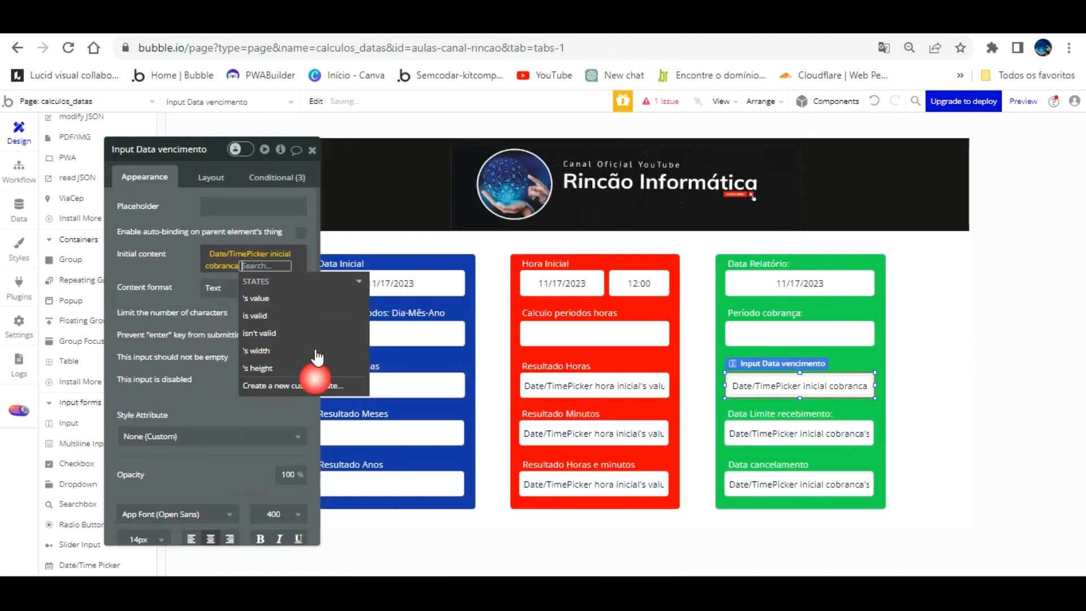
pyautogui.click(272, 298)
pyautogui.scroll(-1, 263, 390)
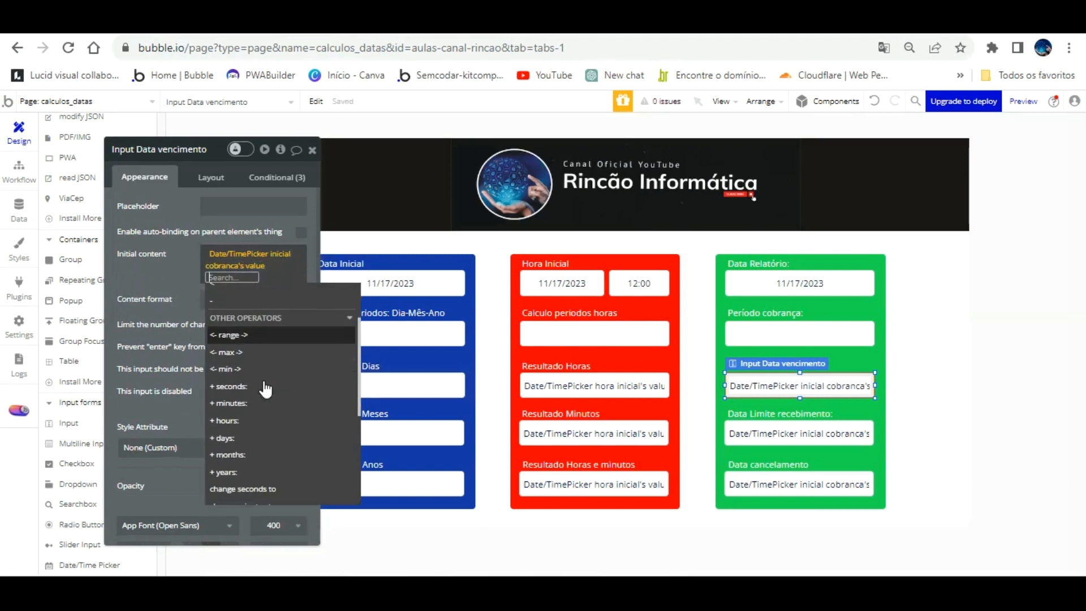
pyautogui.click(254, 422)
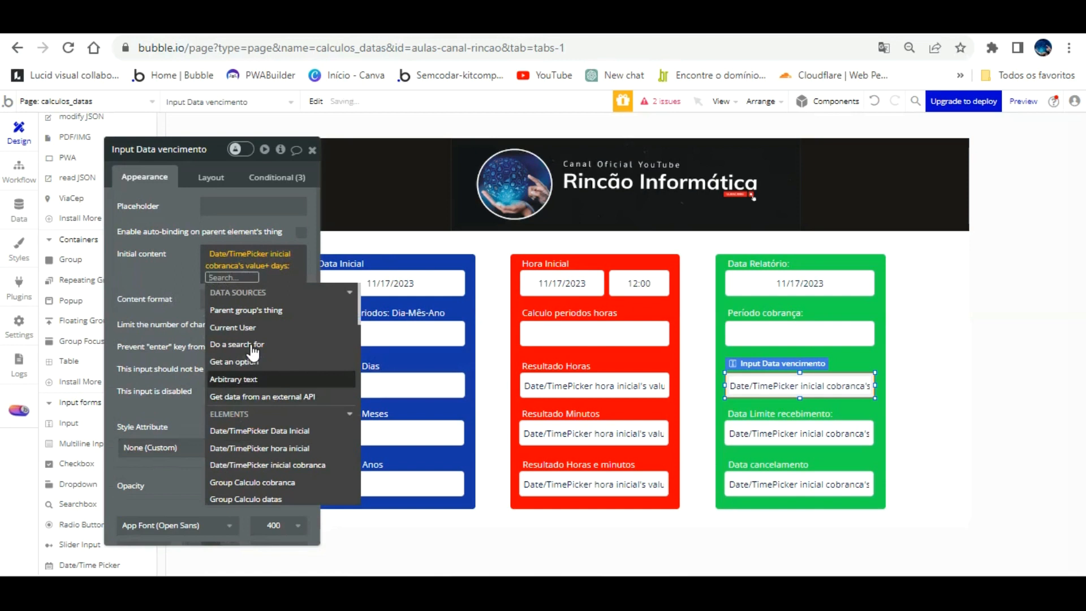
pyautogui.write('15')
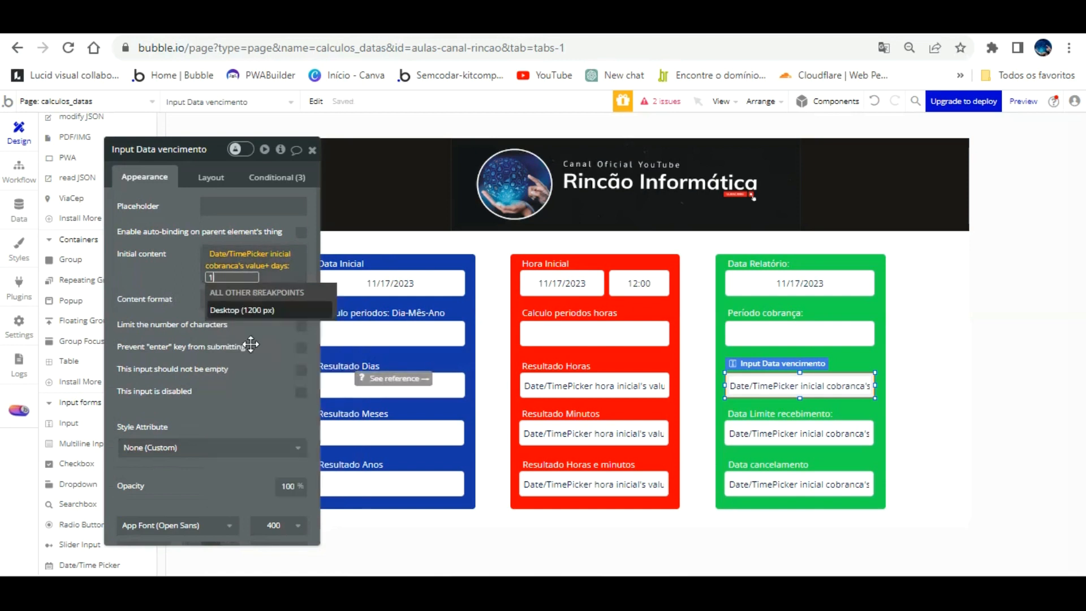
pyautogui.click(268, 337)
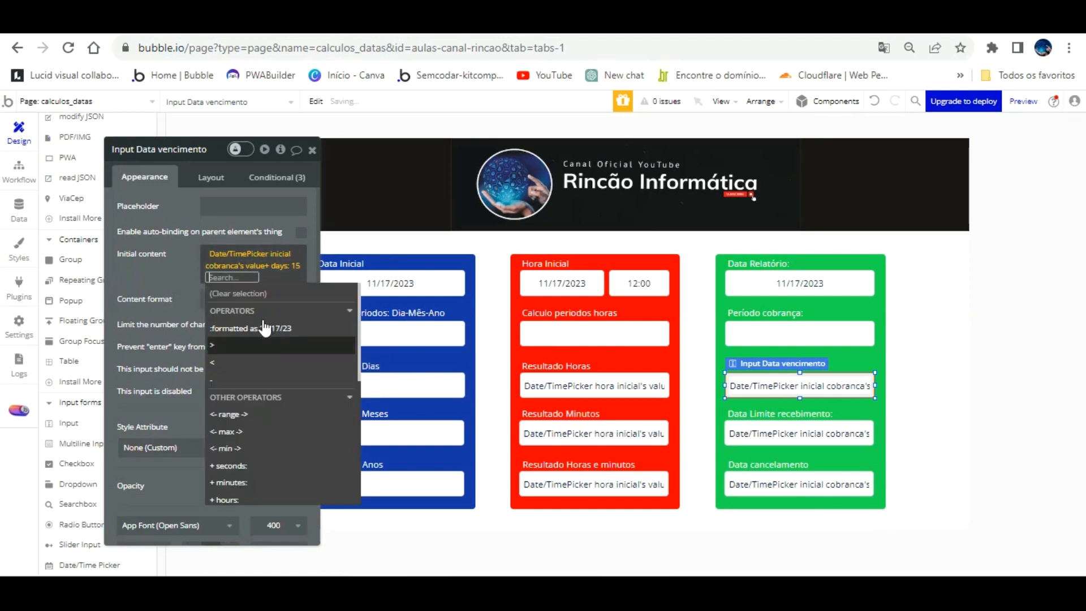
# Format the due date expression with the custom date format dd/mm/yyyy
pyautogui.click(256, 327)
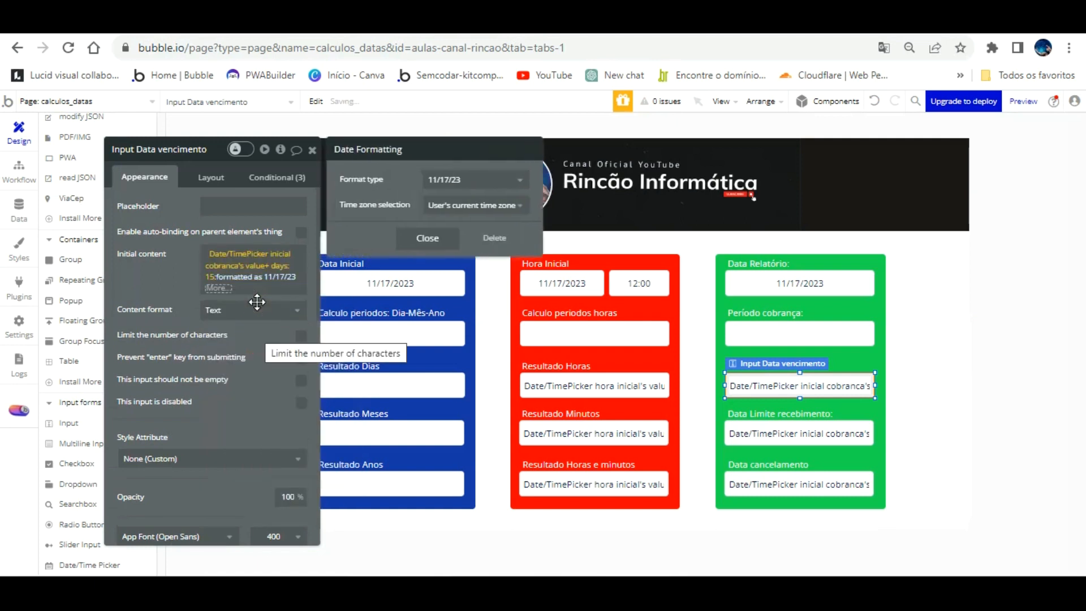
pyautogui.click(475, 180)
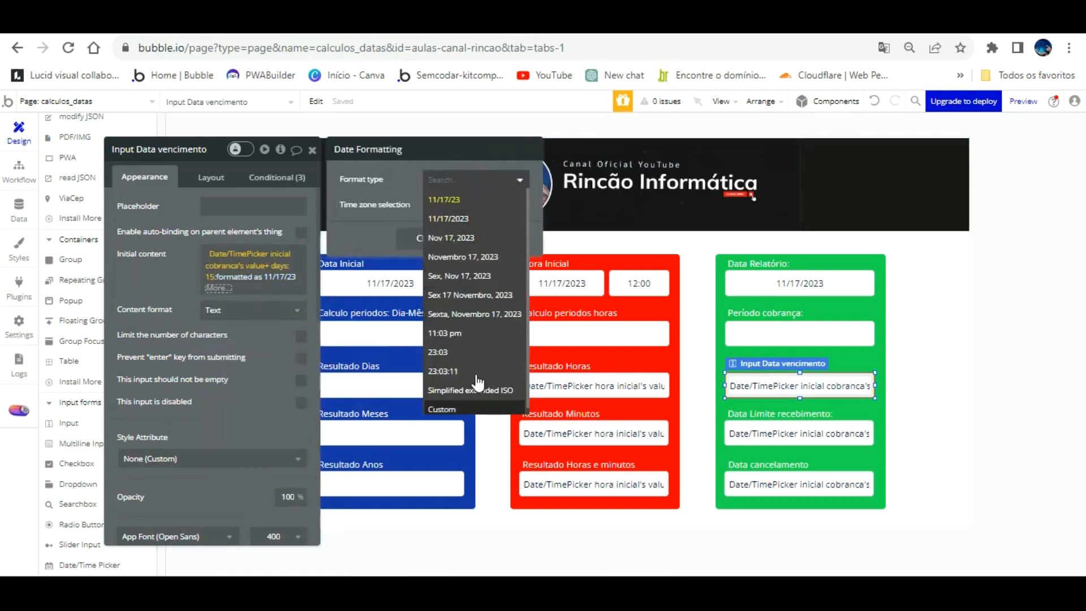
pyautogui.click(447, 407)
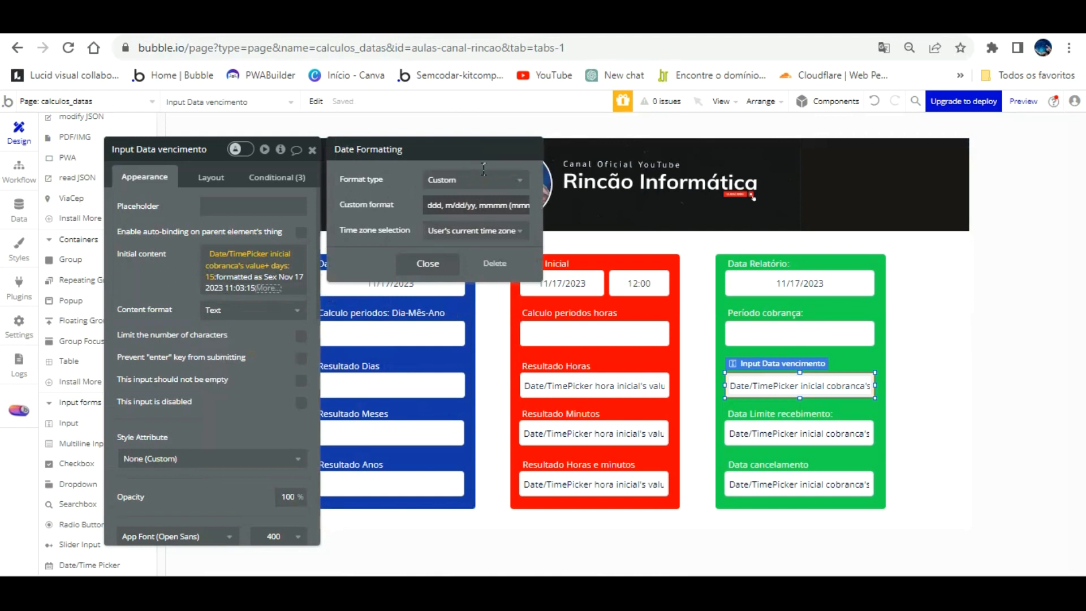
pyautogui.write('dd/mm/yyyy')
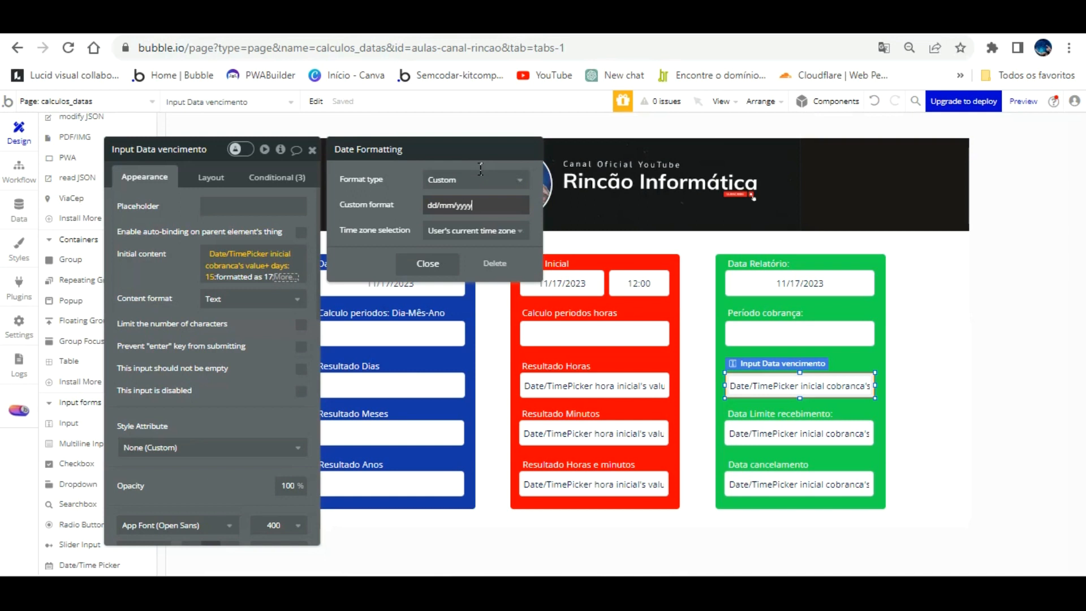
pyautogui.click(435, 262)
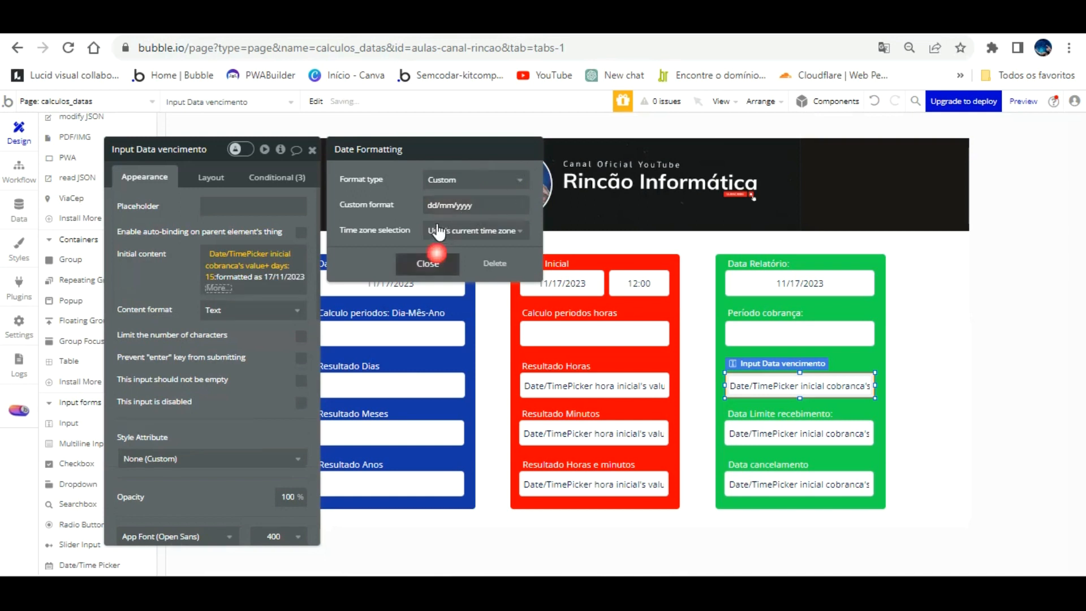
pyautogui.click(191, 205)
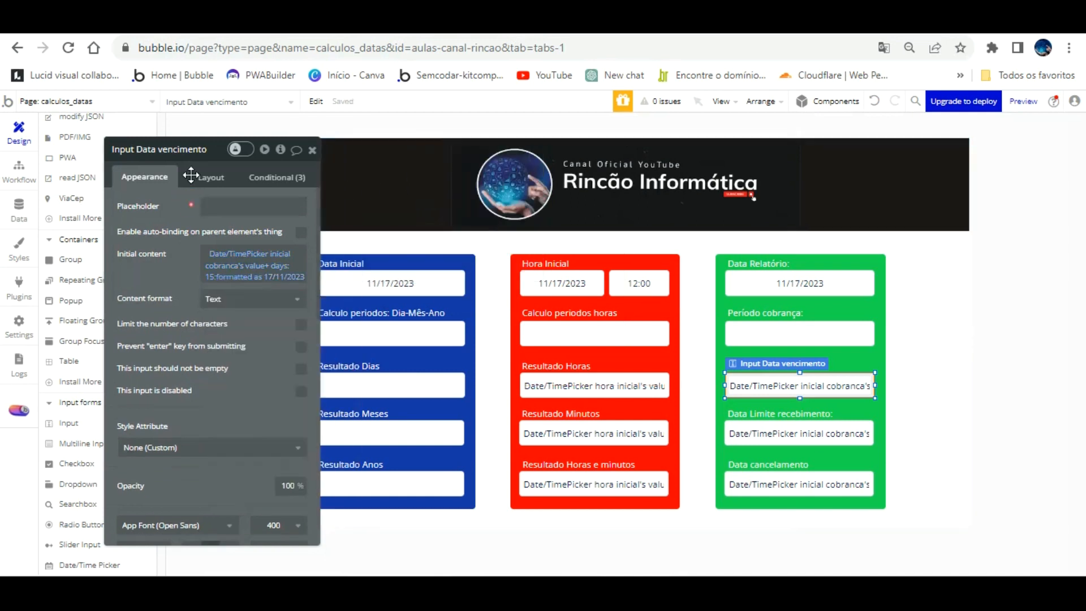
# Switch to the page preview, reload it and clear the Data Relatório date in the green group
pyautogui.click(315, 22)
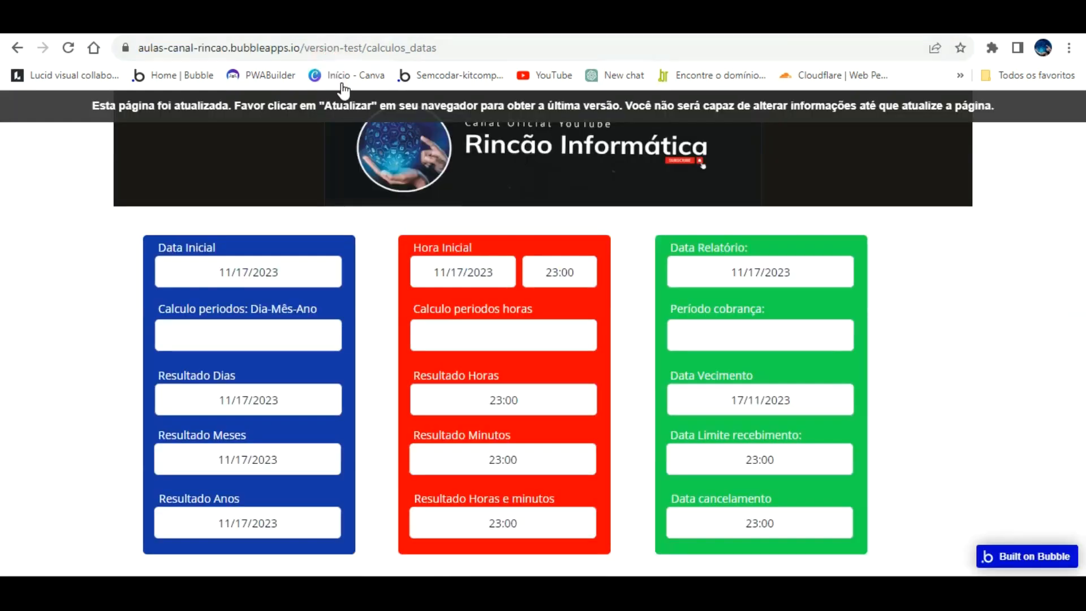
pyautogui.press('F5')
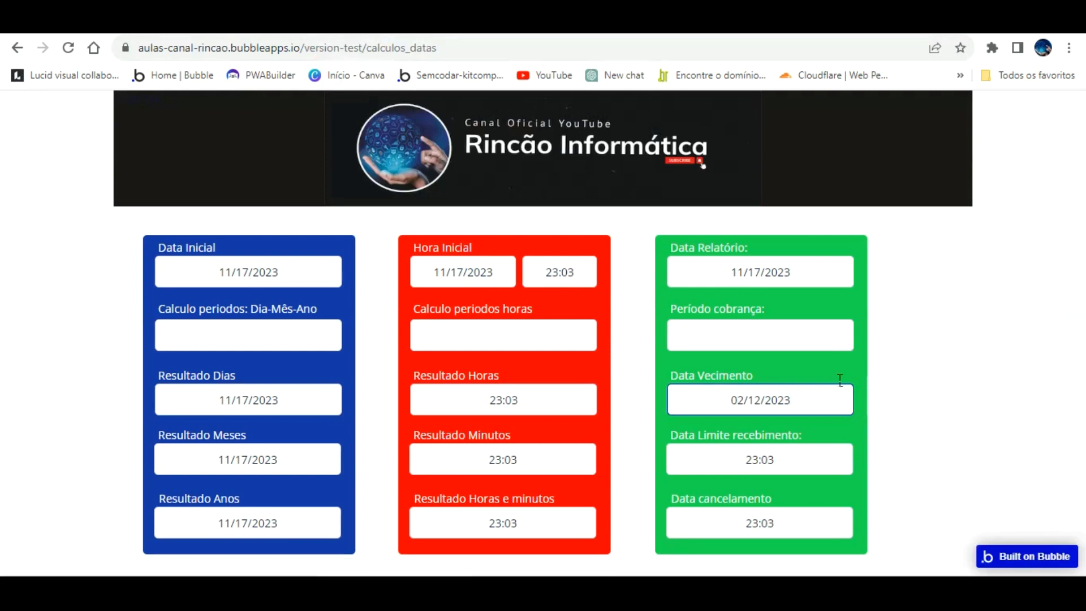
pyautogui.click(761, 253)
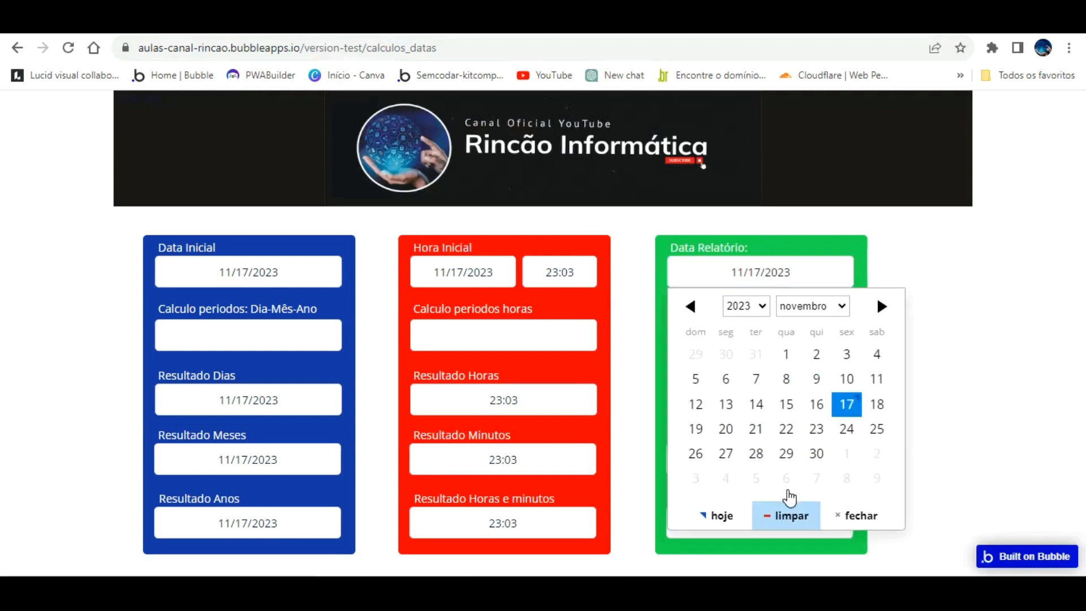
pyautogui.click(788, 511)
# Enter 20 as the Período cobrança in the green group of the preview
pyautogui.click(845, 335)
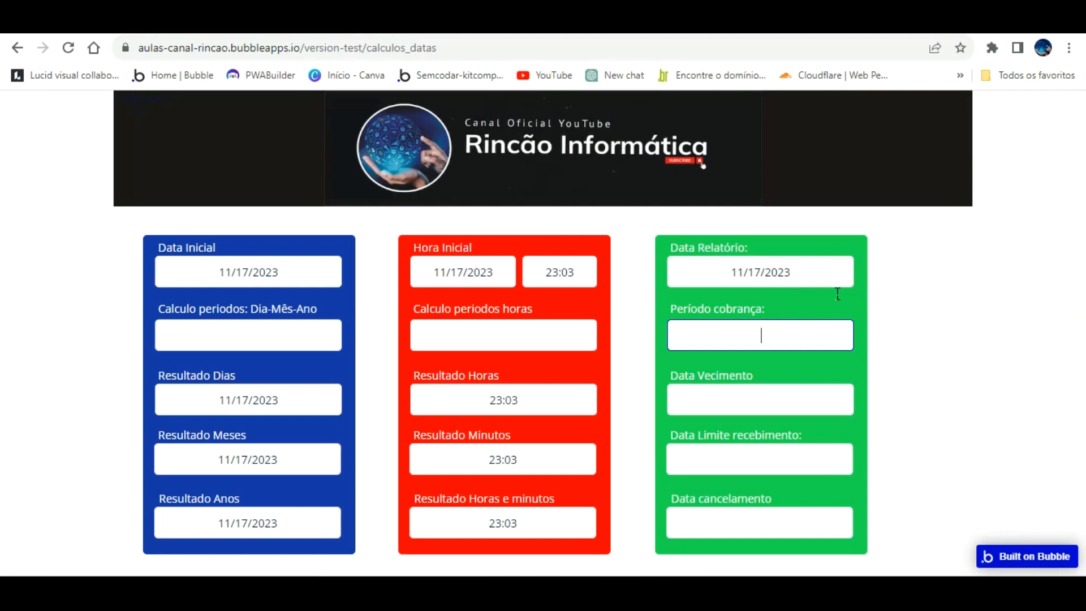
pyautogui.click(854, 278)
pyautogui.click(846, 322)
pyautogui.click(801, 330)
pyautogui.press('Tab')
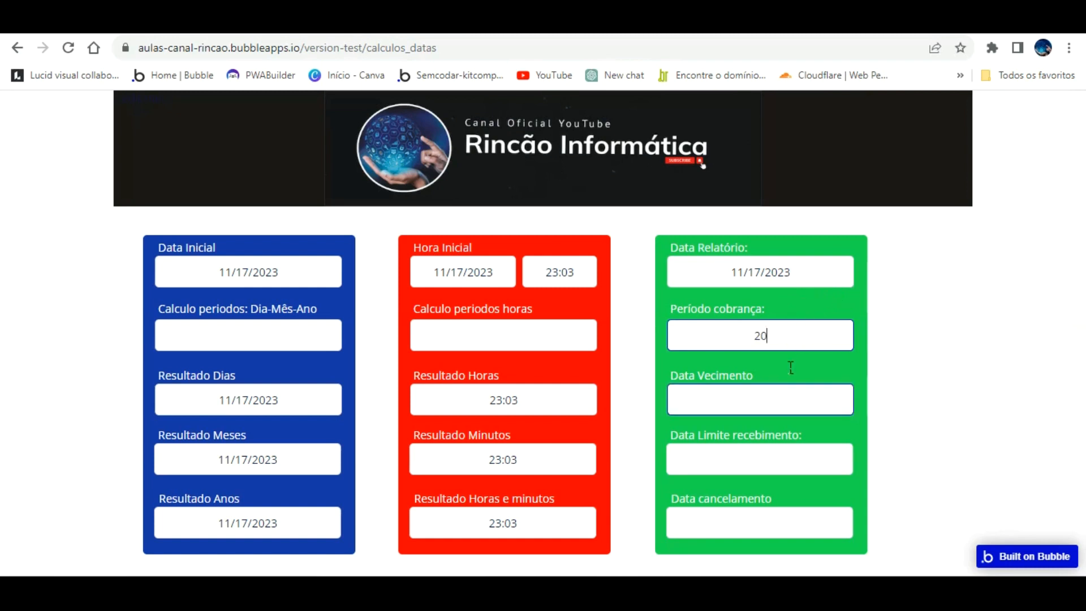
# Choose 17 November 2023 as the Data Relatório date in the preview's green group
pyautogui.click(421, 21)
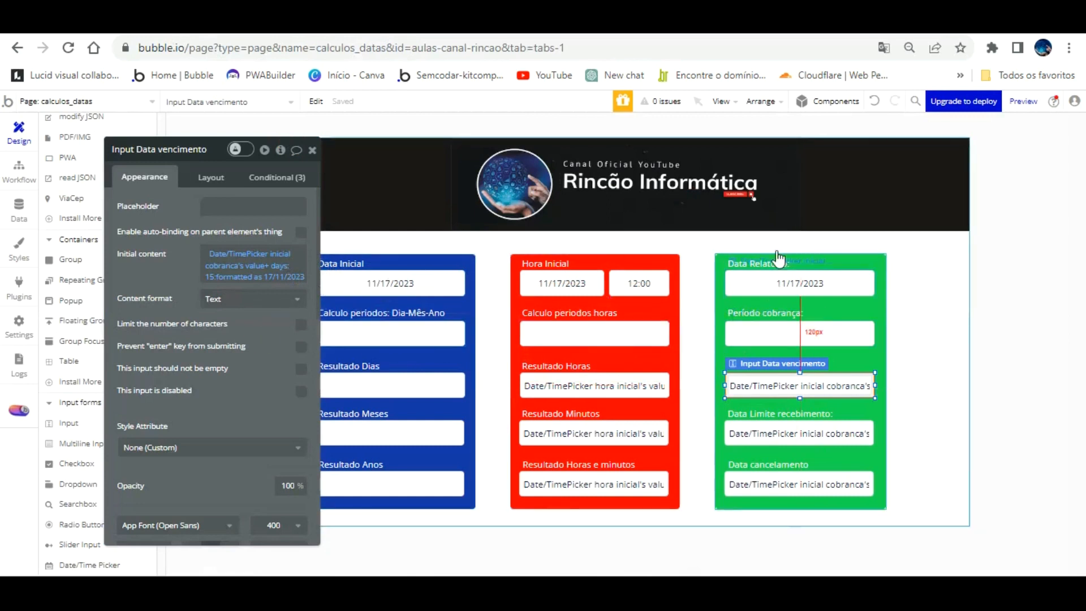
pyautogui.click(331, 21)
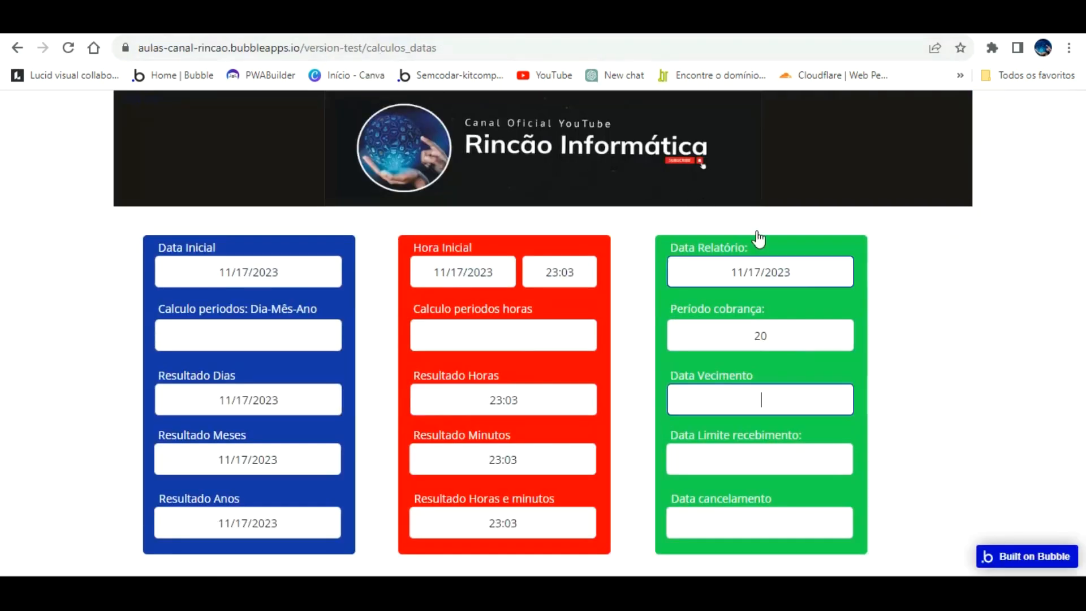
pyautogui.click(762, 259)
pyautogui.click(756, 303)
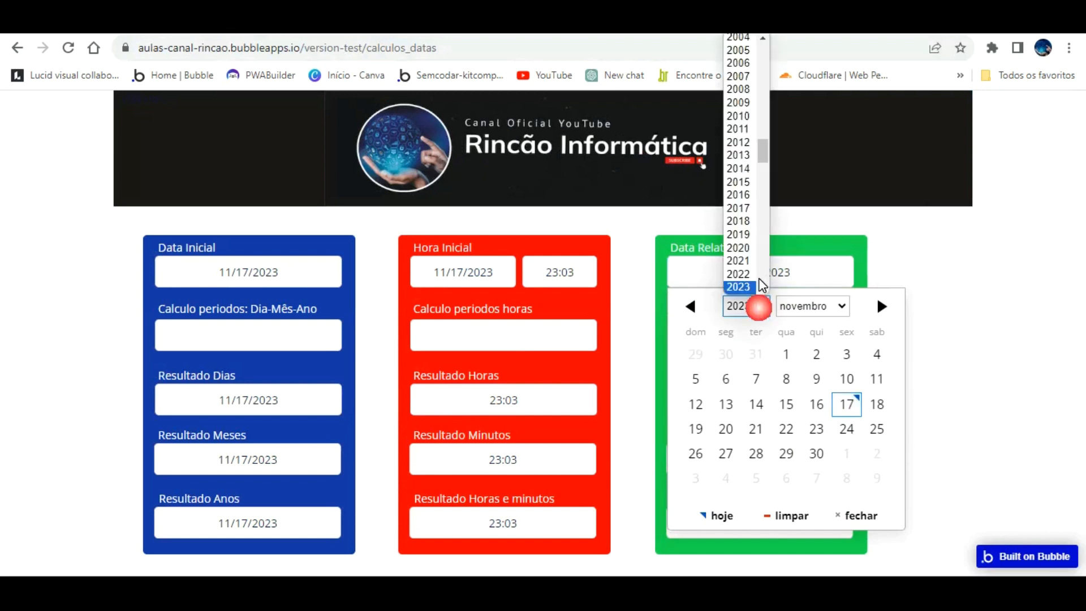
pyautogui.click(752, 270)
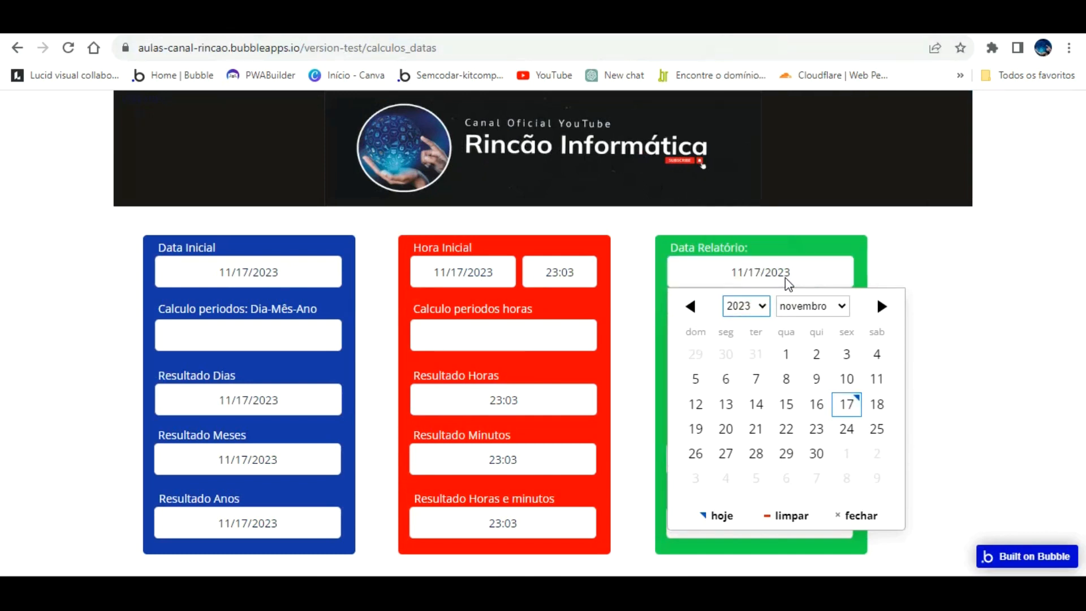
pyautogui.click(837, 303)
pyautogui.click(815, 454)
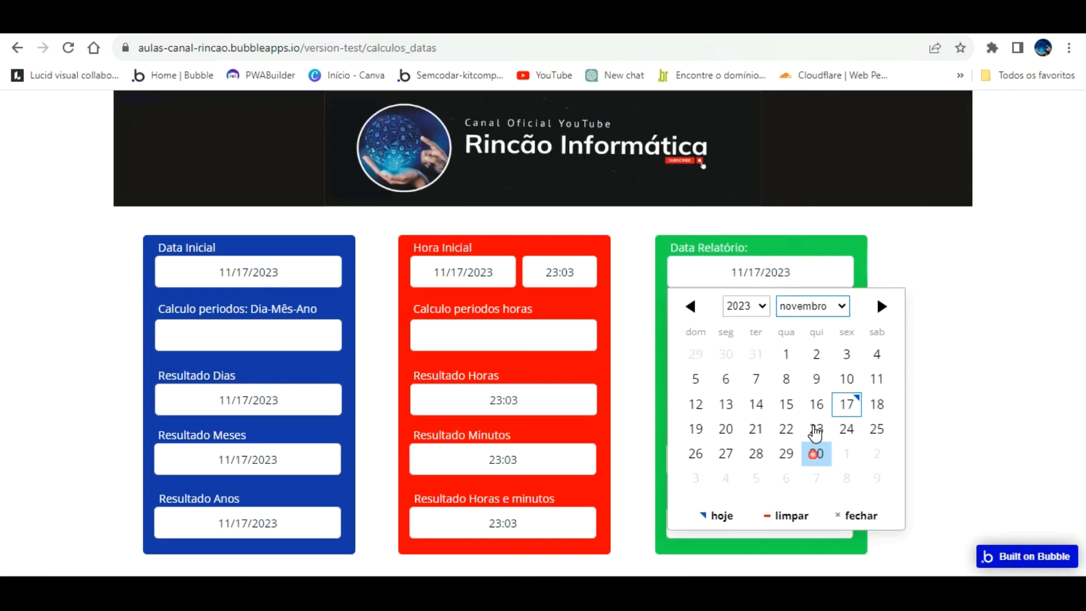
pyautogui.click(846, 402)
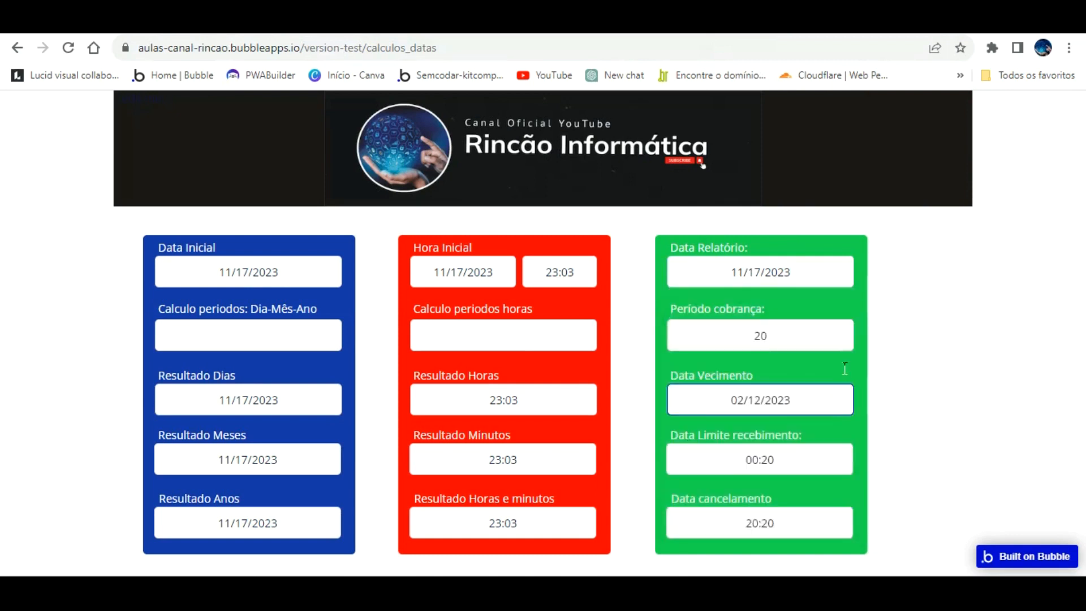
# Check the green group's calculated due, limit and cancellation fields against the entered billing period
pyautogui.click(744, 339)
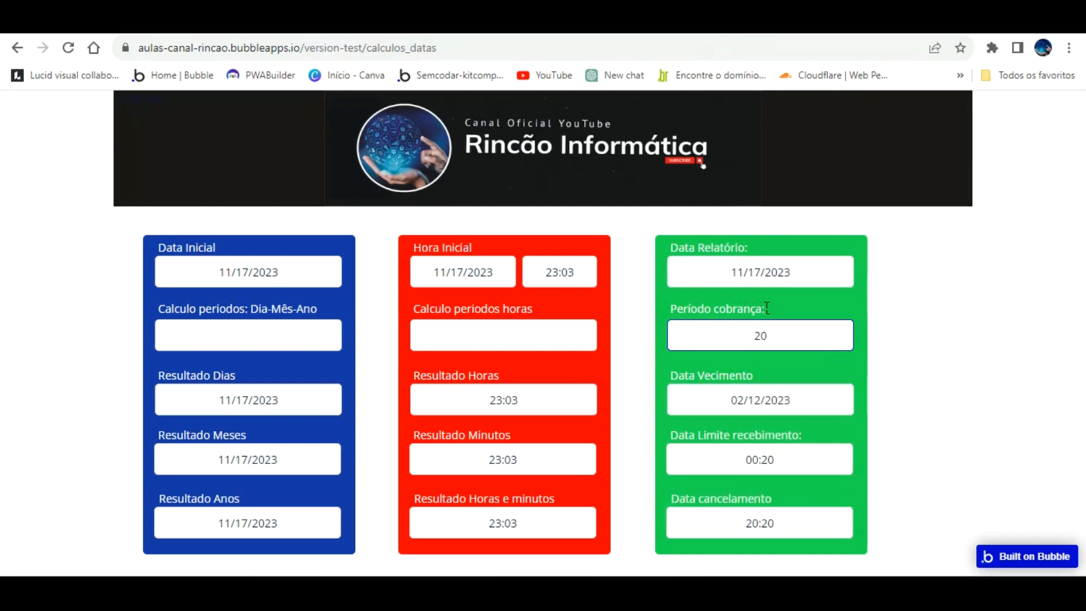
pyautogui.press('Tab')
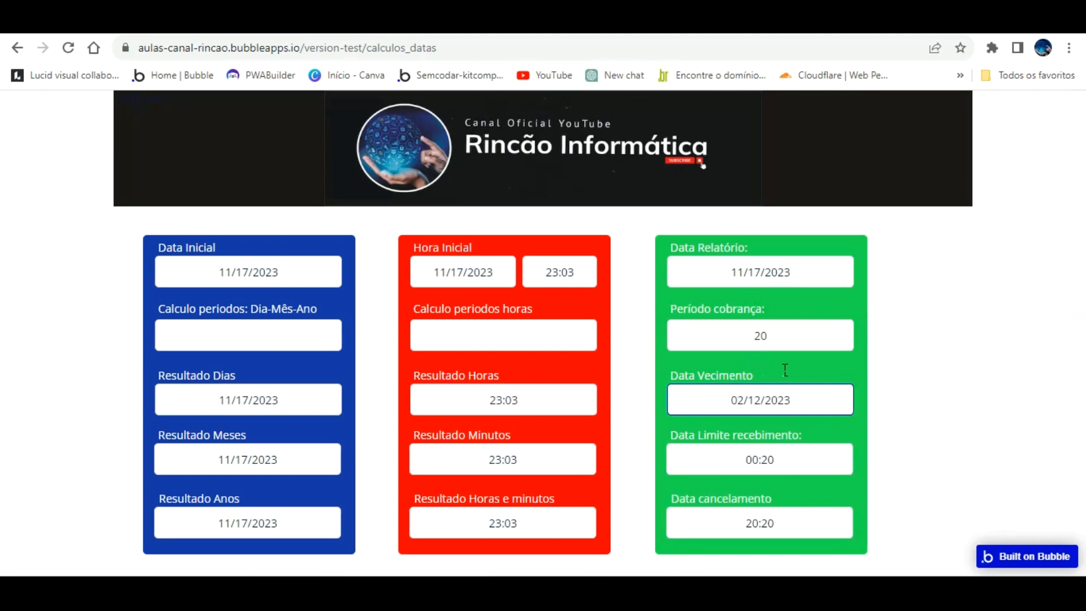
pyautogui.click(784, 328)
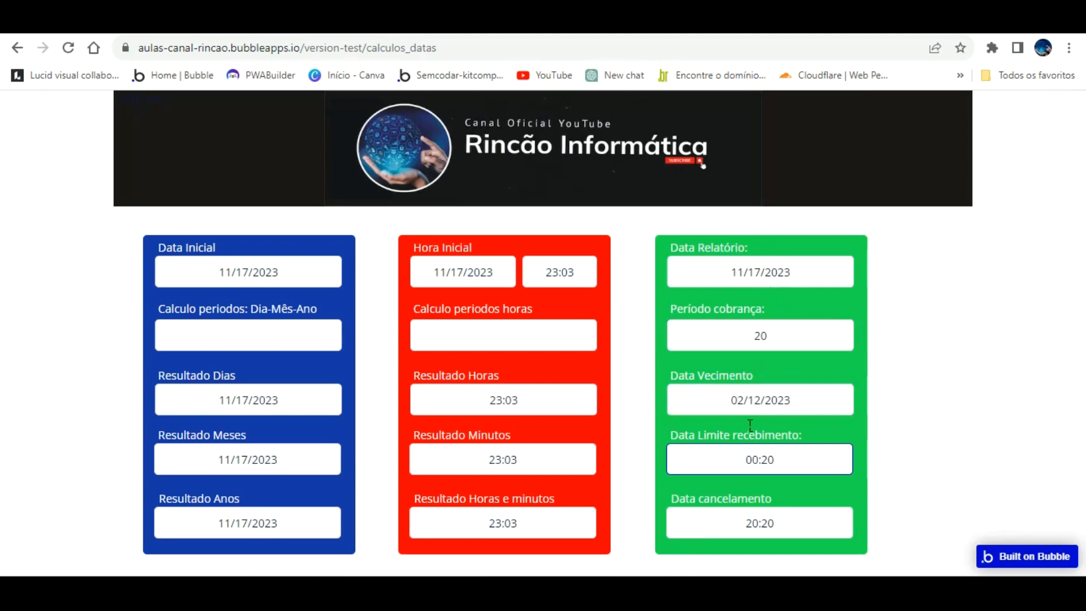
# Back in the editor, paste the copied expression with Date/TimePicker hora inicial's value + hours: Input Periodo horas's value into Input Data vencimento's initial content
pyautogui.click(255, 22)
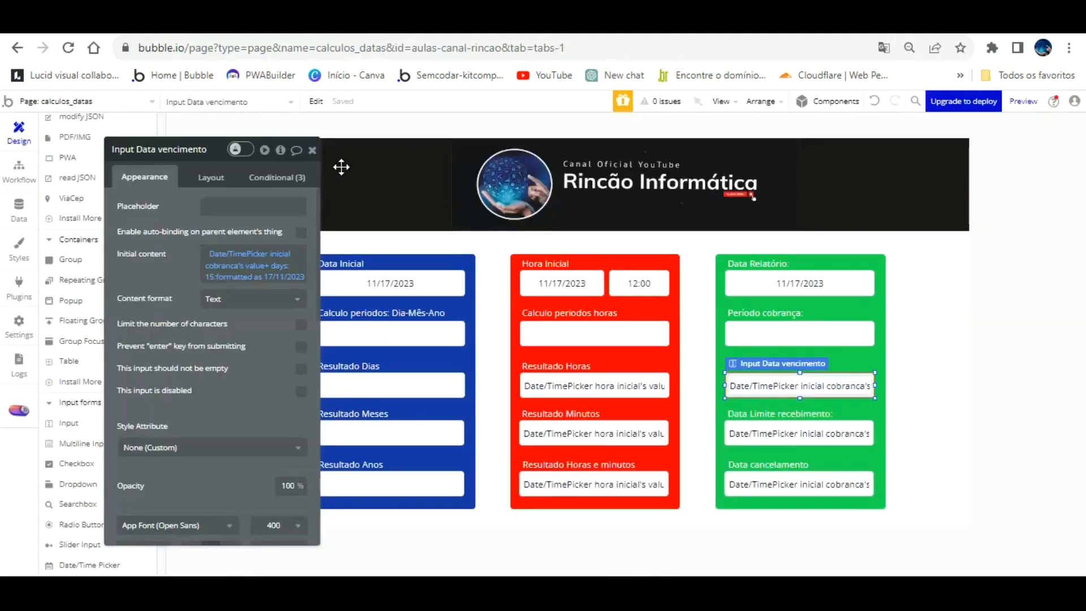
pyautogui.rightClick(238, 249)
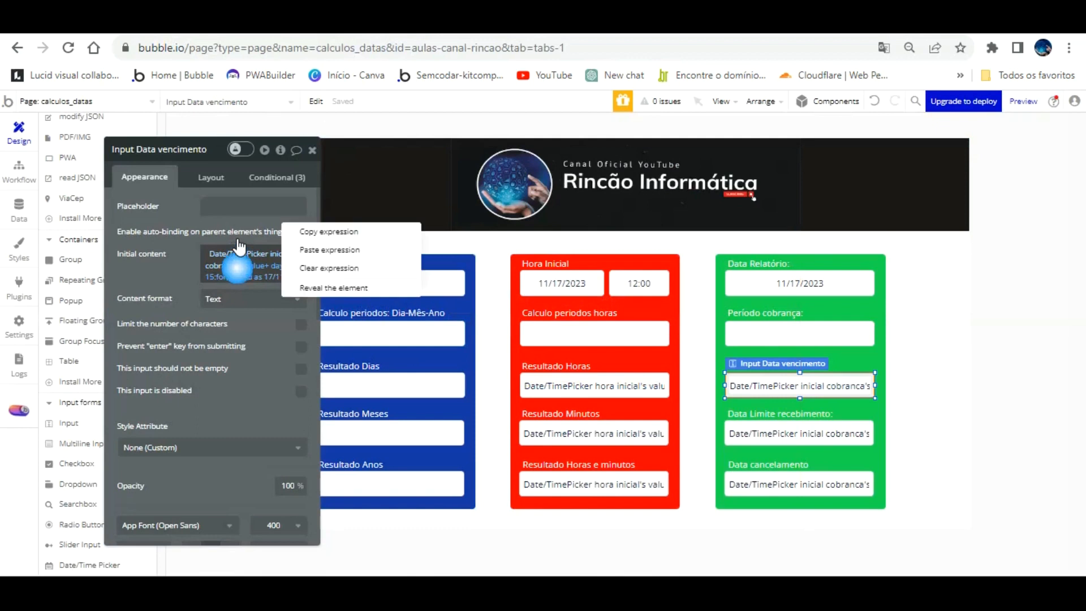
pyautogui.click(332, 230)
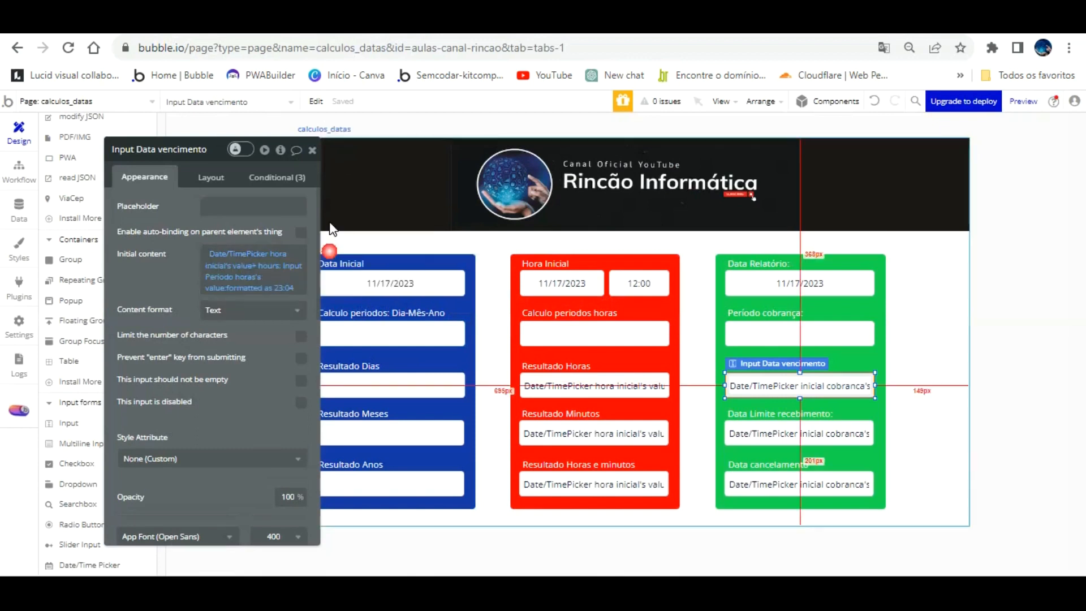
# Clear the initial content expression of the input below the Data Limite recebimento label
pyautogui.click(753, 433)
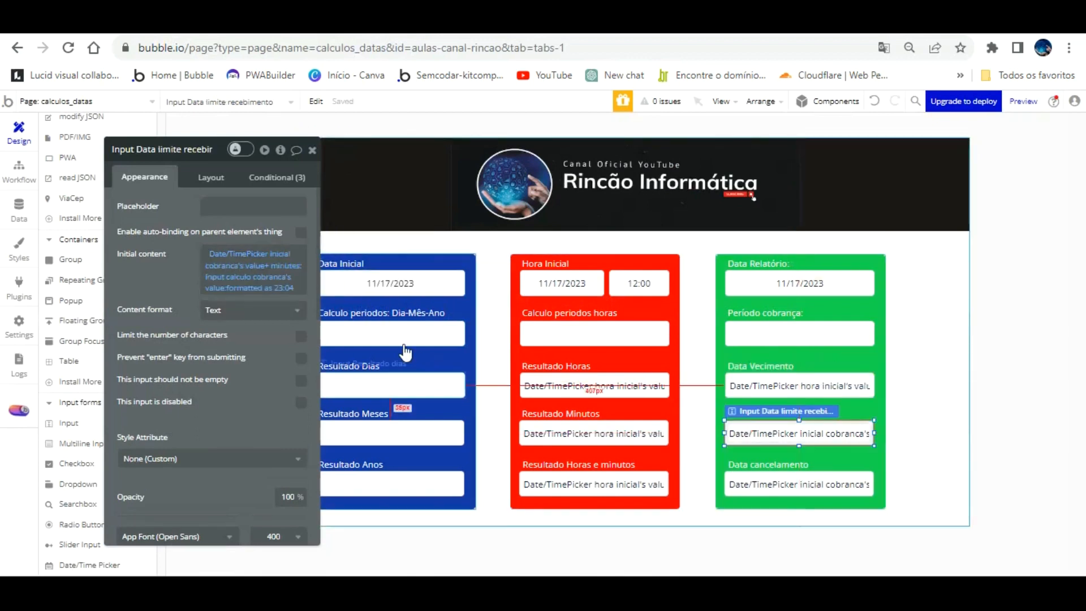
pyautogui.rightClick(243, 256)
pyautogui.click(323, 252)
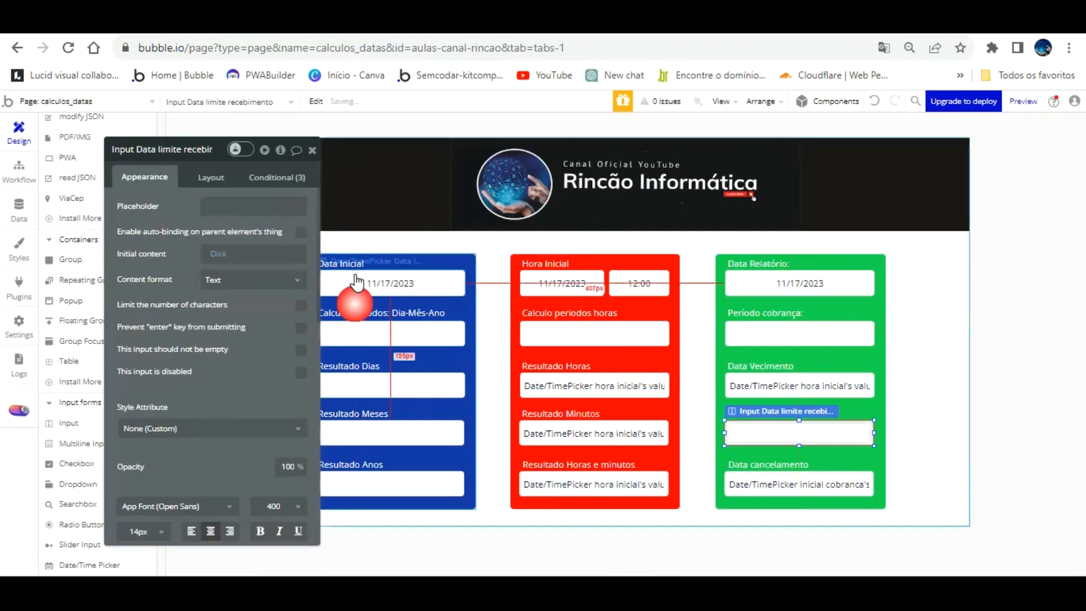
# Clear the initial content expression of Input Data cancelamento in the green group
pyautogui.click(797, 478)
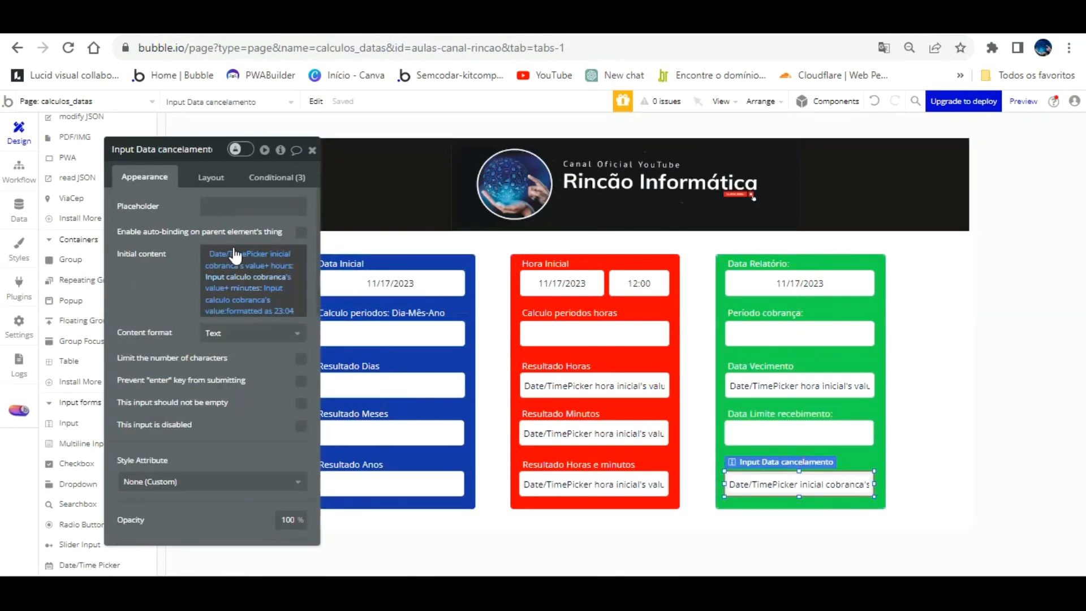
pyautogui.click(230, 277)
pyautogui.rightClick(248, 255)
pyautogui.click(310, 275)
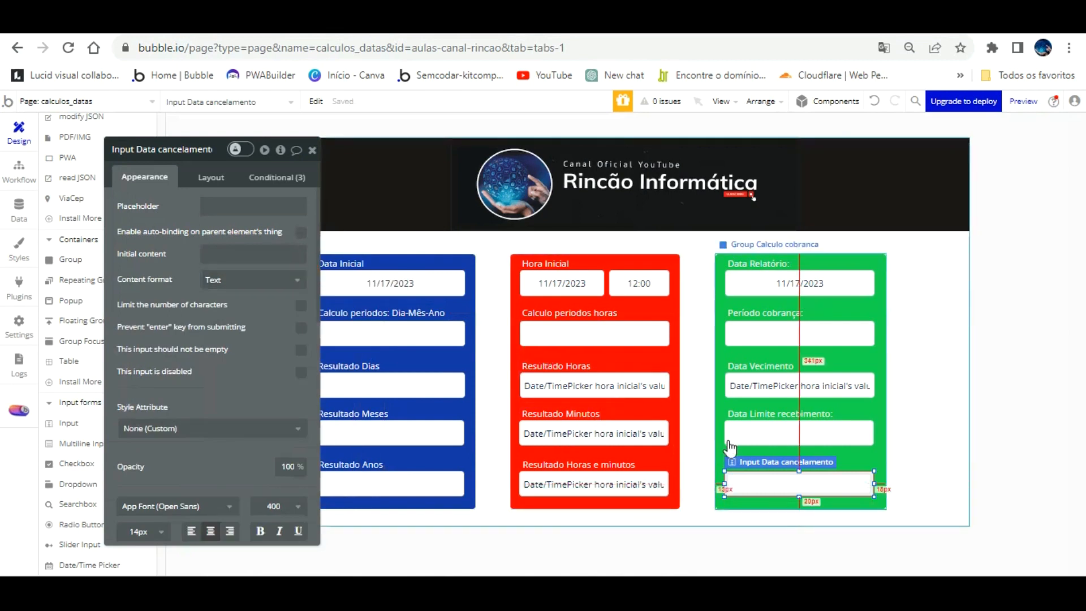
# Try to paste an expression into Input Data limite recebimento's initial content and undo the paste
pyautogui.click(766, 427)
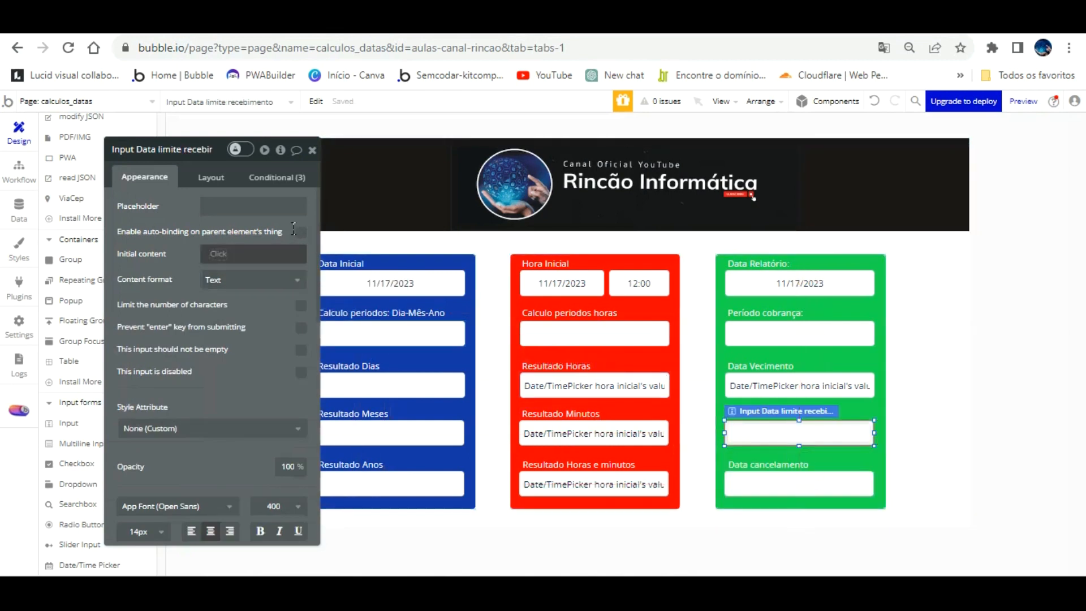
pyautogui.rightClick(267, 204)
pyautogui.click(294, 228)
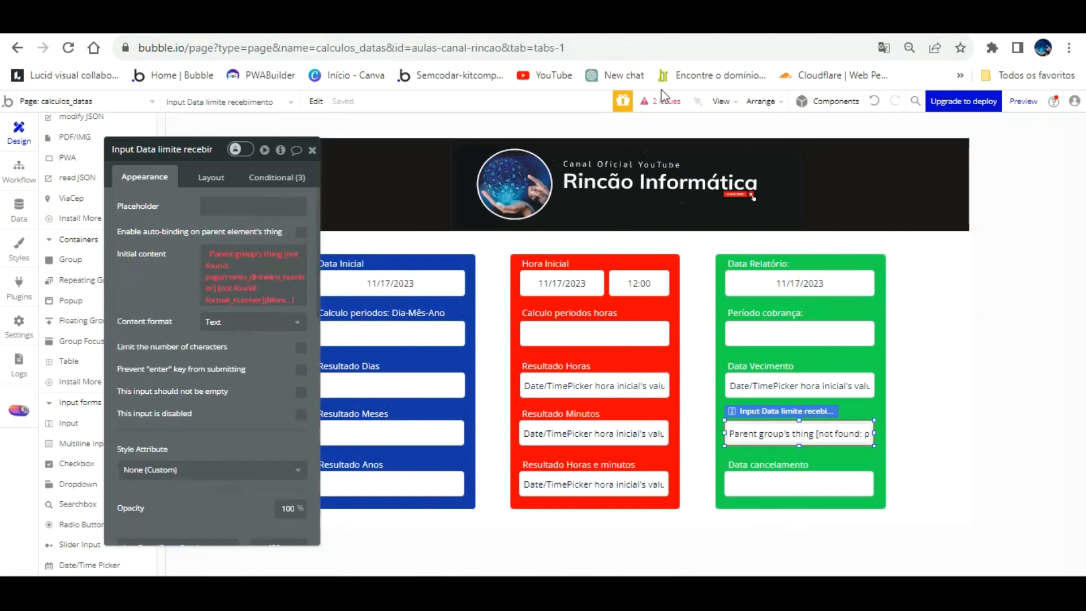
pyautogui.click(874, 100)
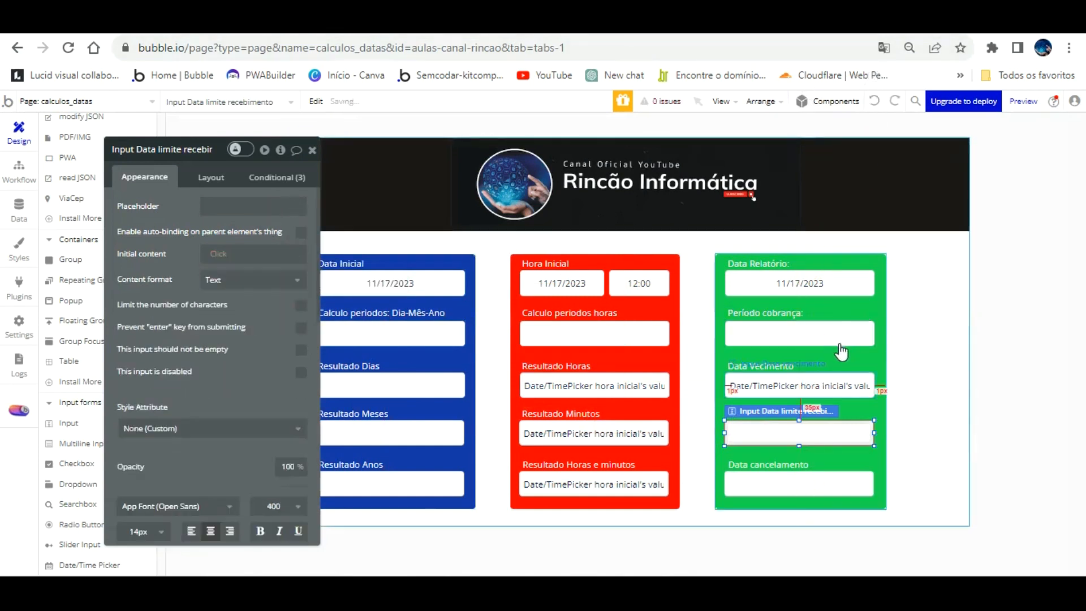
# Copy Input Data vencimento's initial content expression and paste it into Input Data limite recebimento's initial content
pyautogui.click(834, 385)
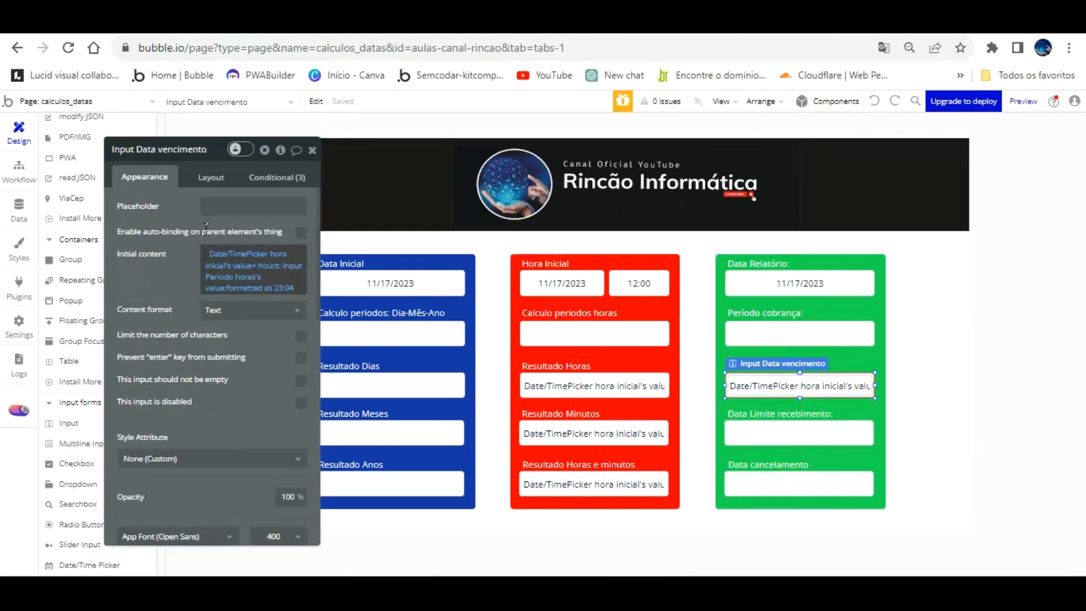
pyautogui.rightClick(206, 258)
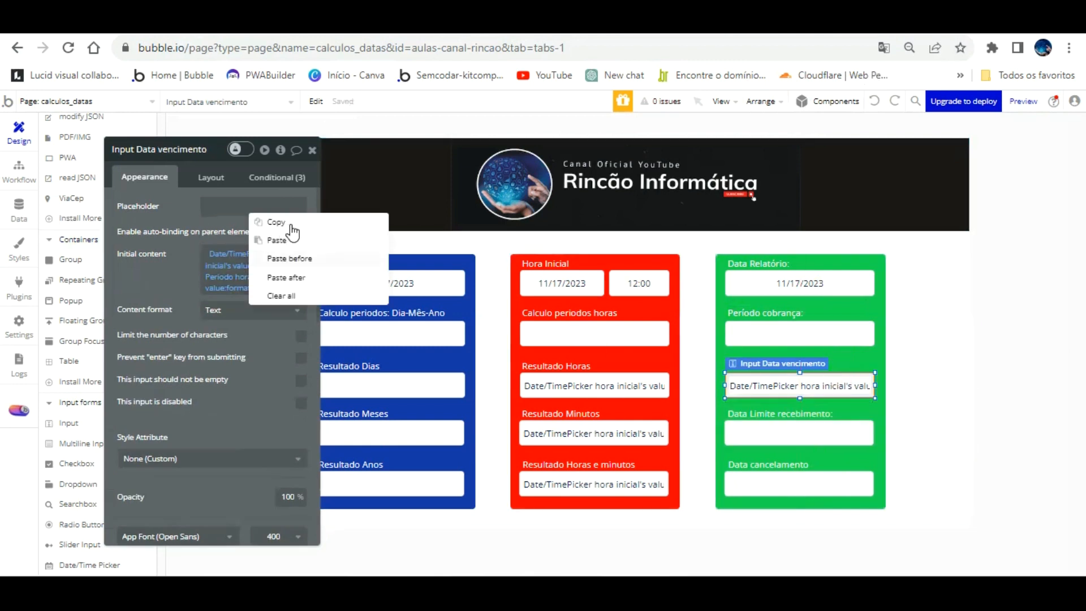
pyautogui.rightClick(224, 245)
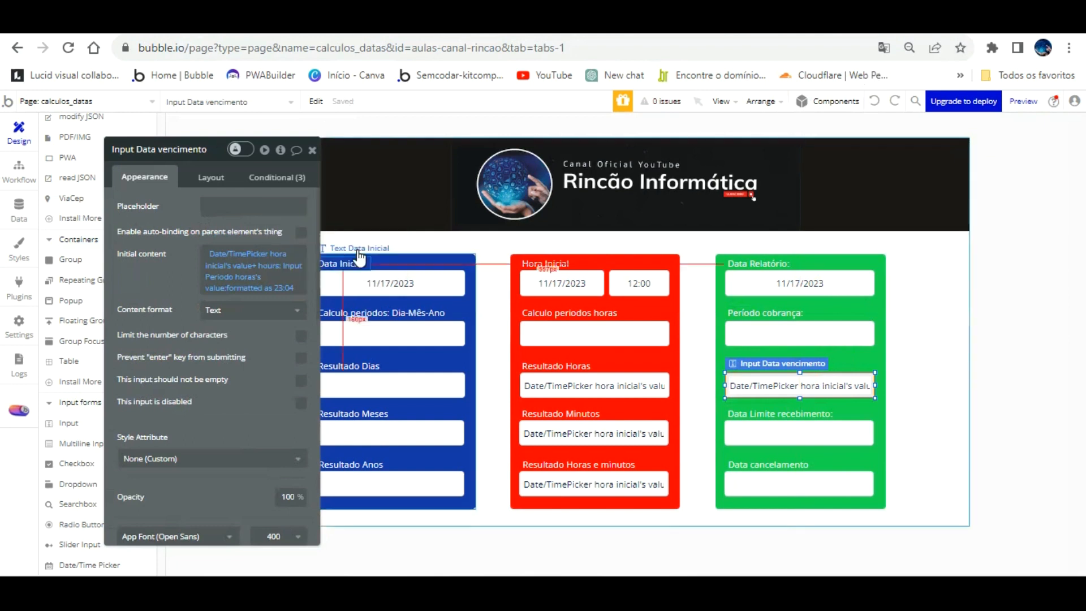
pyautogui.click(769, 427)
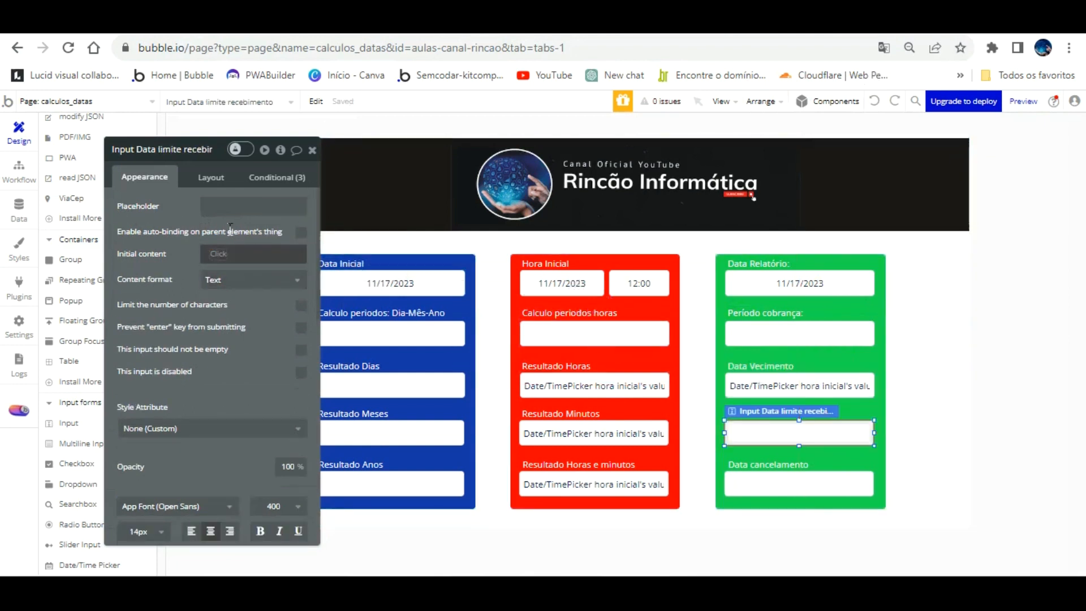
pyautogui.rightClick(232, 252)
pyautogui.click(307, 235)
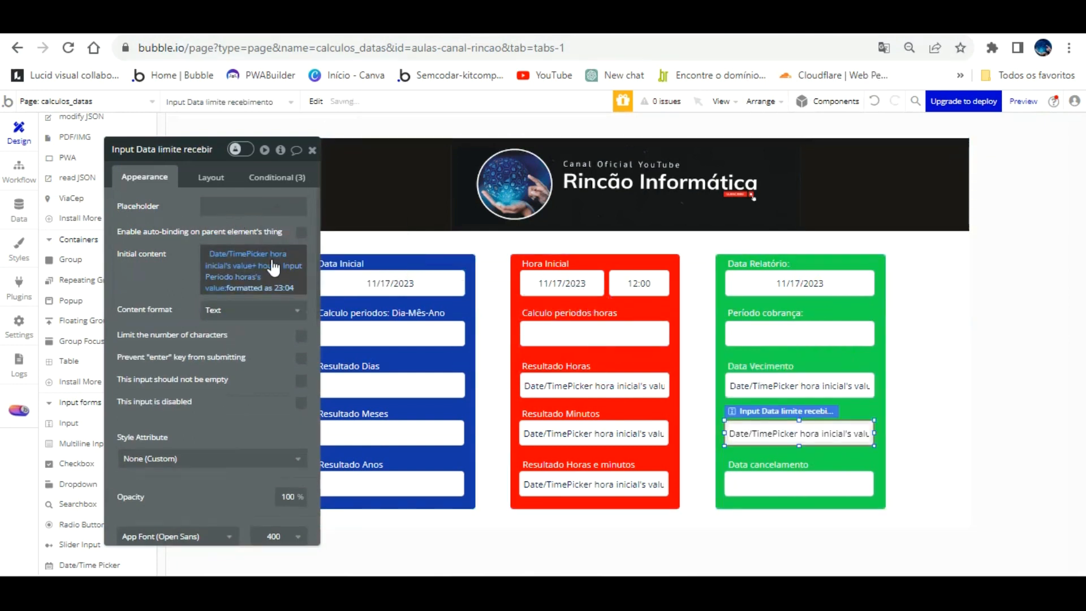
pyautogui.click(251, 261)
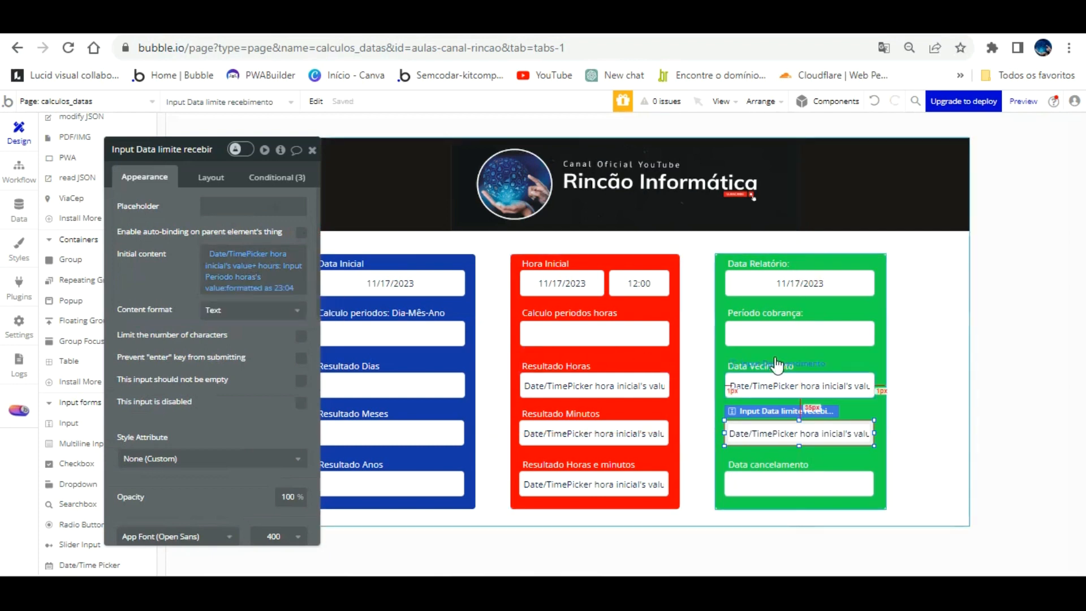
# Examine the initial content settings of Input Data vencimento, Input calculo cobranca and Input Data limite recebimento
pyautogui.click(774, 386)
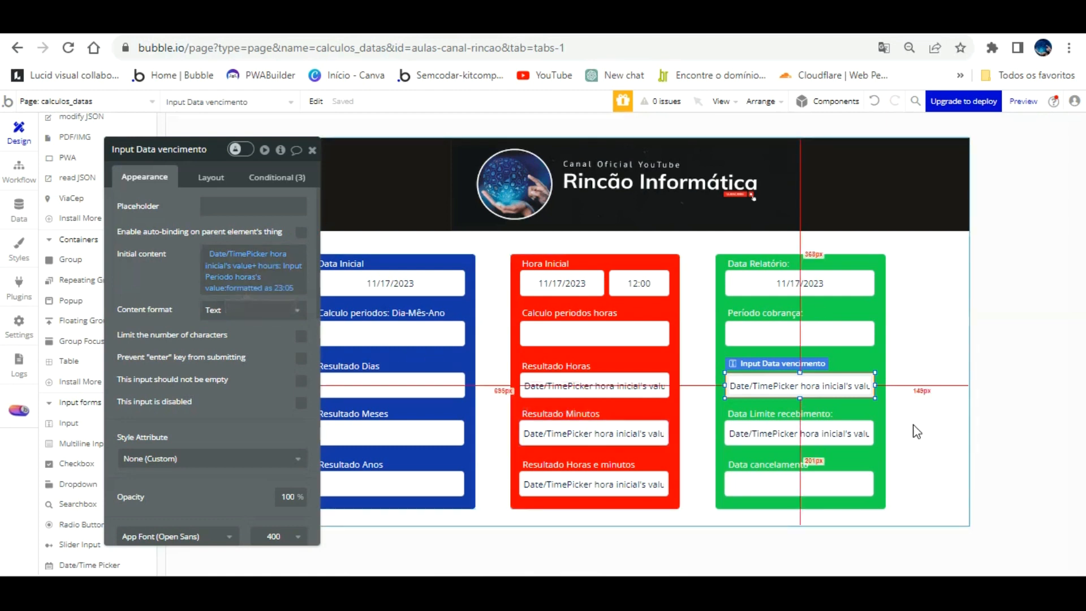
pyautogui.click(836, 334)
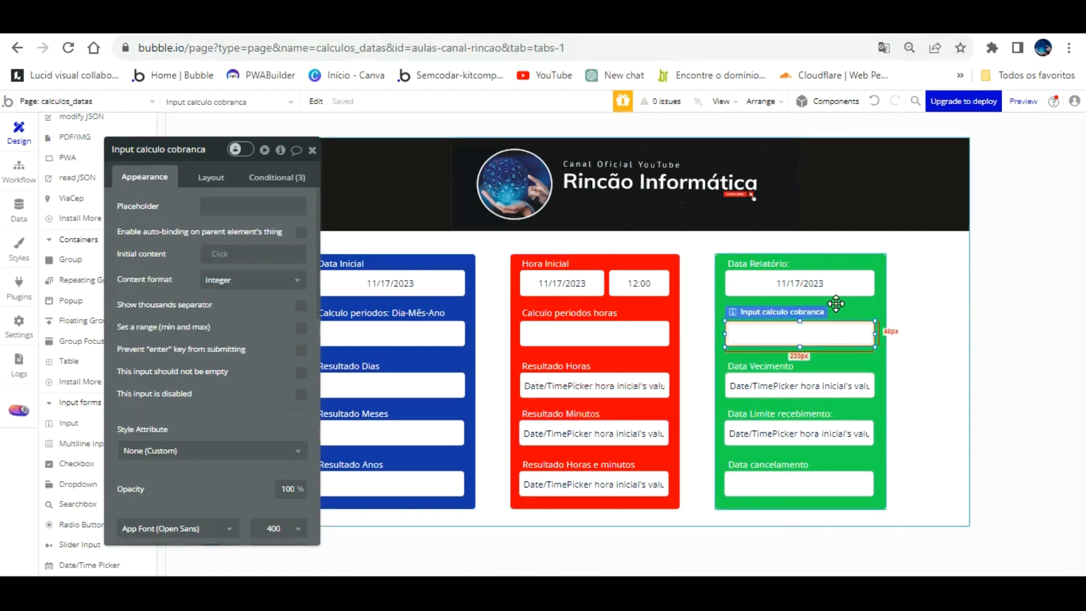
pyautogui.click(821, 388)
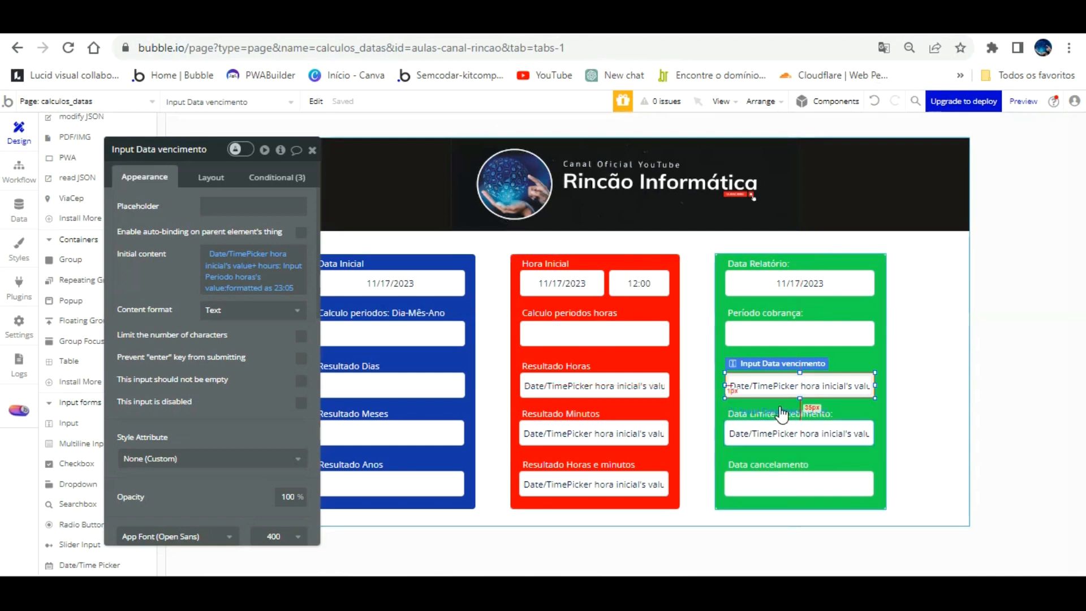
pyautogui.click(791, 433)
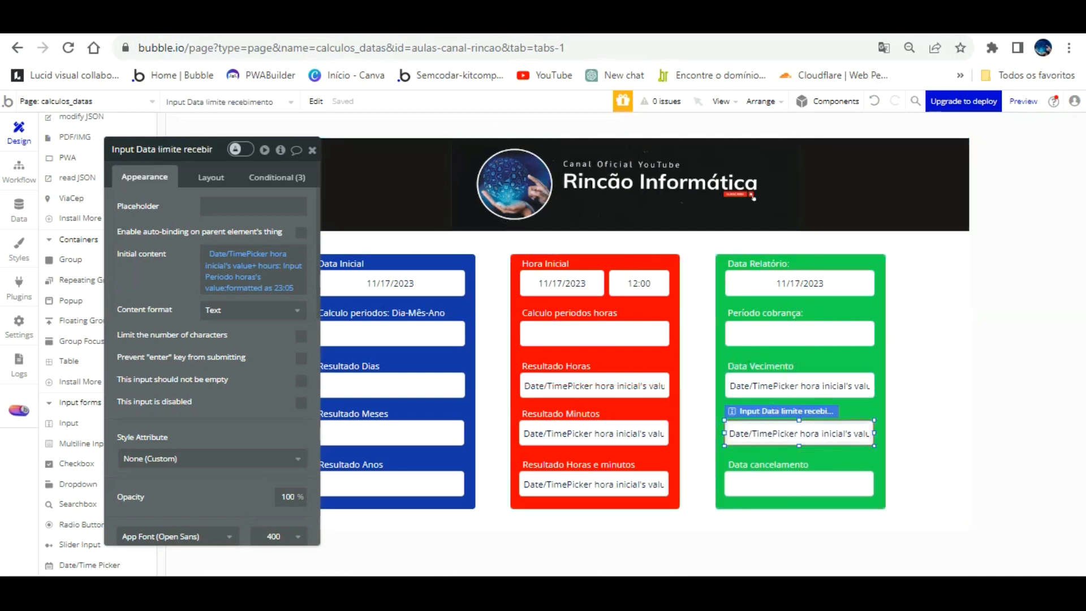
# Reload the calculos_datas preview page to view the latest version, and return to the editor
pyautogui.click(351, 22)
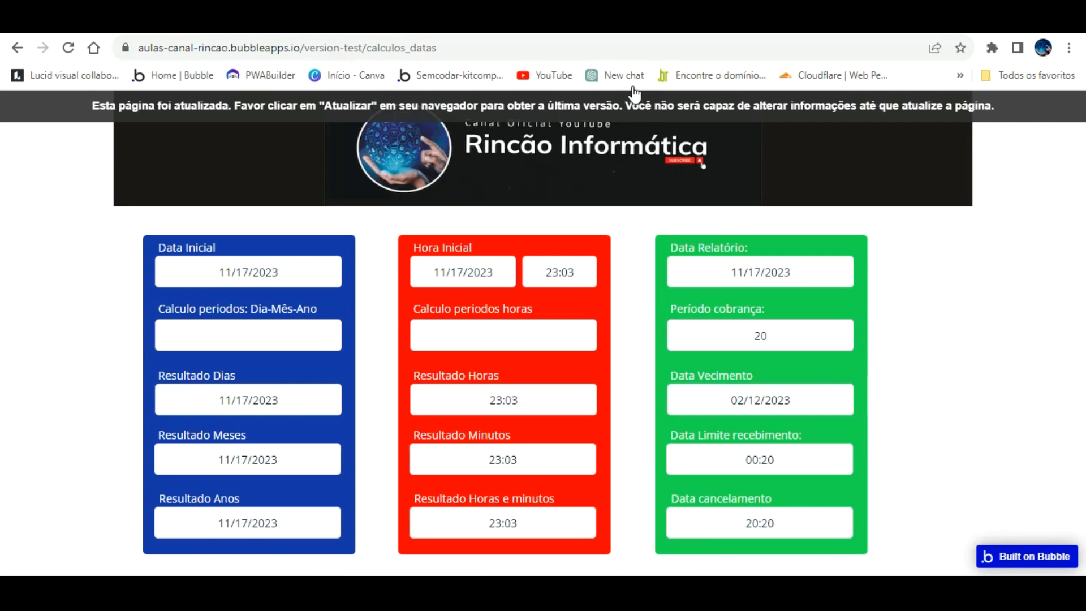
pyautogui.press('F5')
pyautogui.click(151, 24)
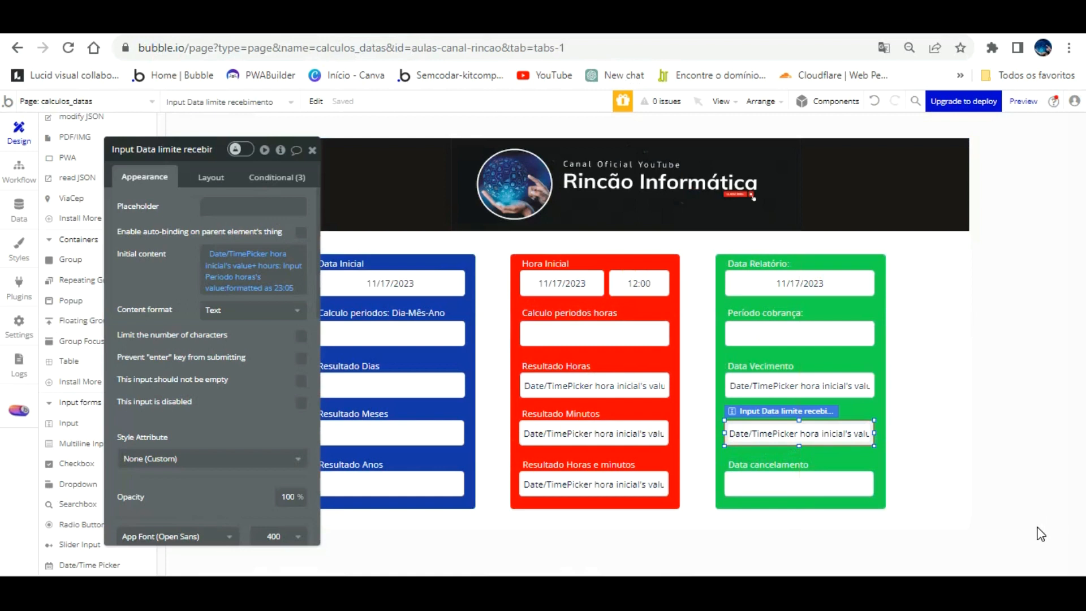
# Change the operator in Input Data vencimento's initial content expression to + days
pyautogui.click(802, 383)
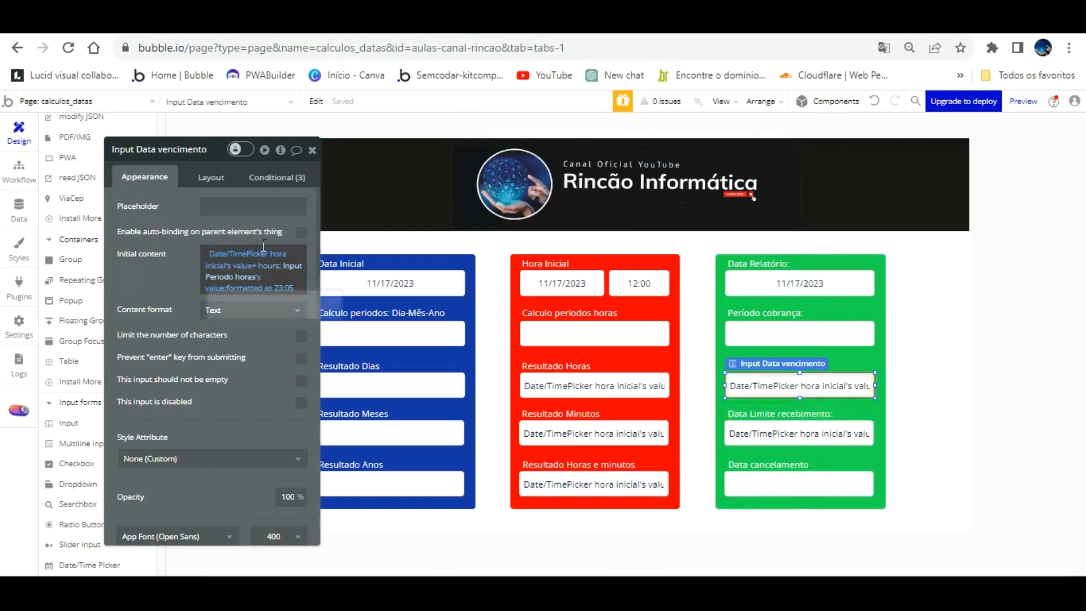
pyautogui.click(264, 267)
pyautogui.scroll(-3, 280, 436)
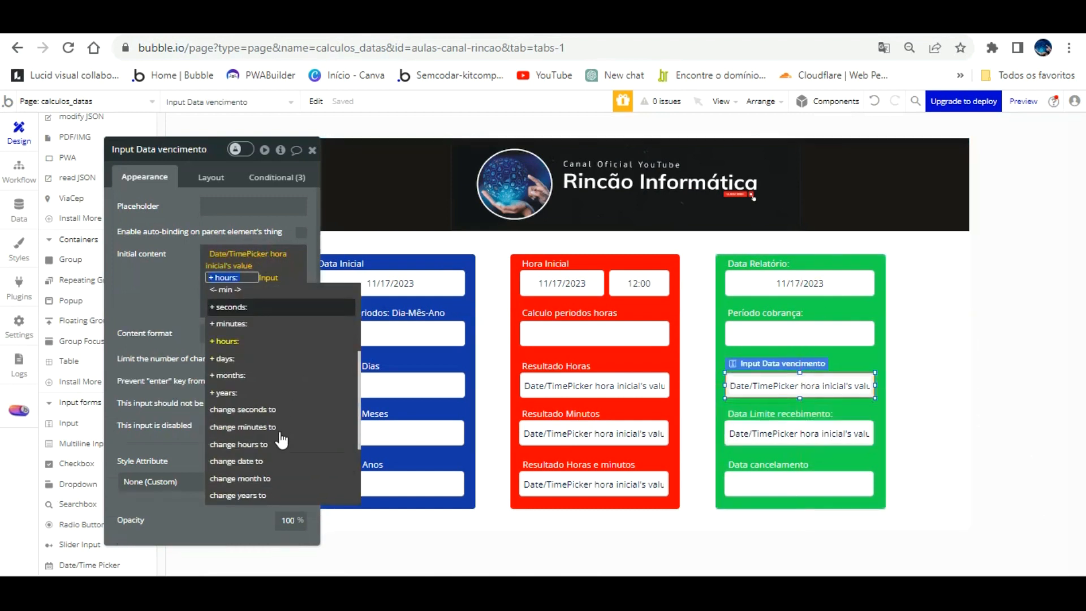
pyautogui.click(229, 362)
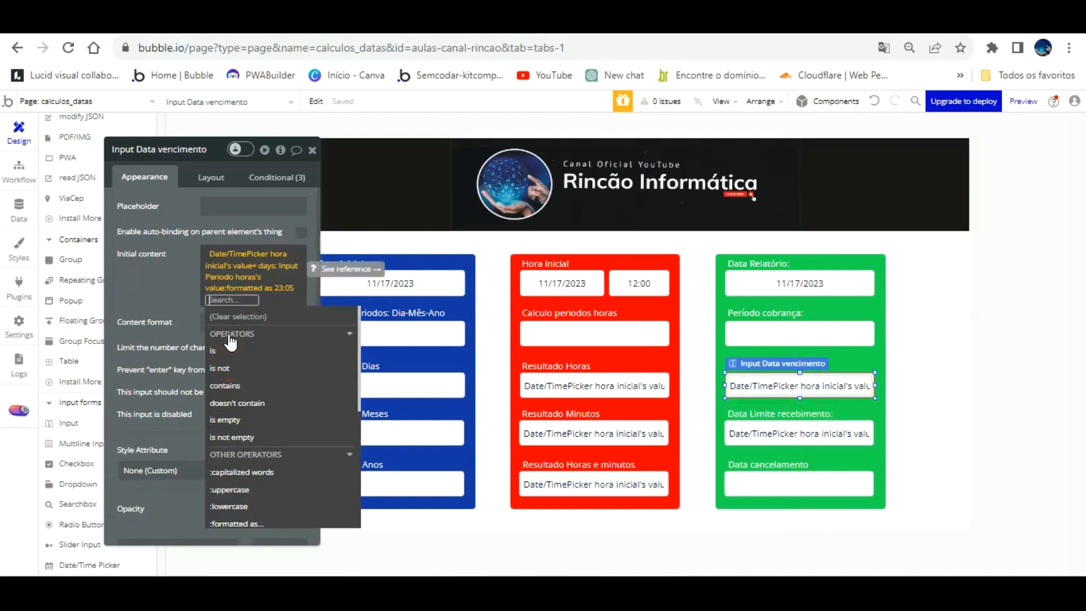
# Clear the initial content expressions of Input Data vencimento and Input Data limite recebimento
pyautogui.rightClick(239, 250)
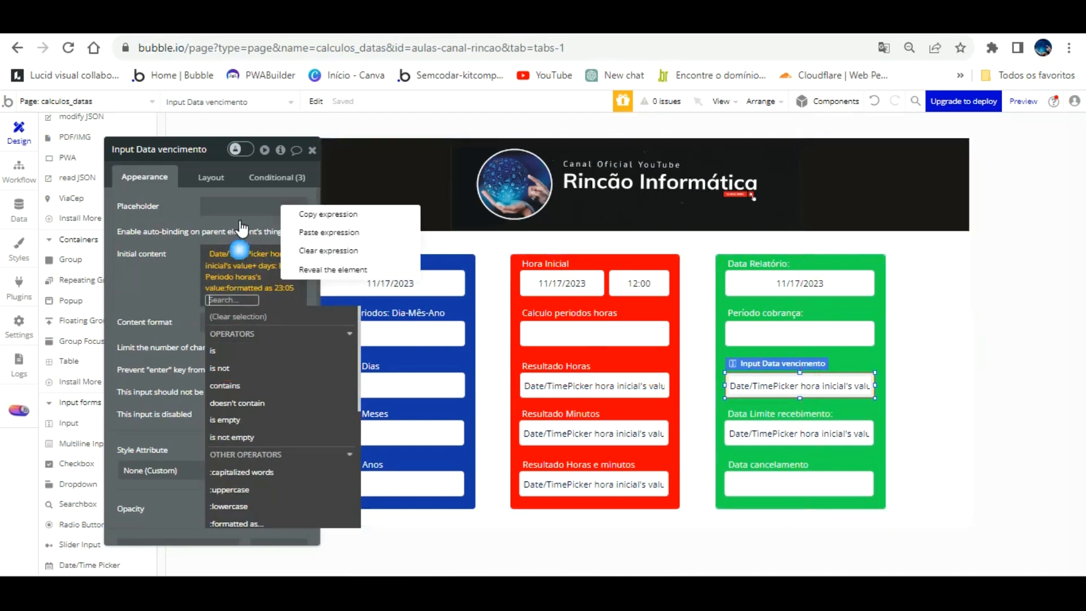
pyautogui.click(314, 250)
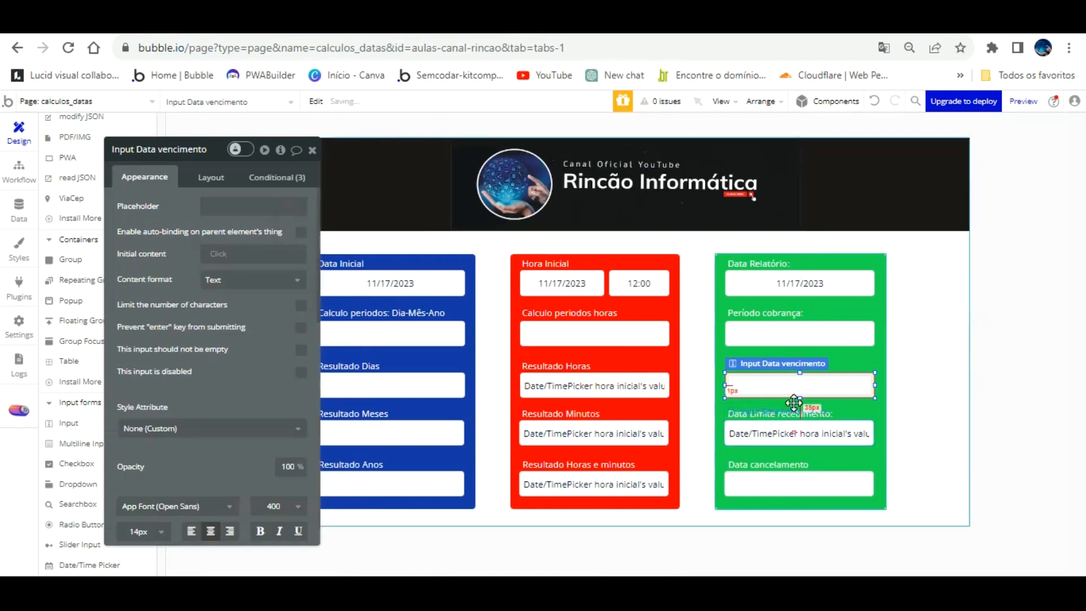
pyautogui.click(798, 433)
pyautogui.rightClick(298, 282)
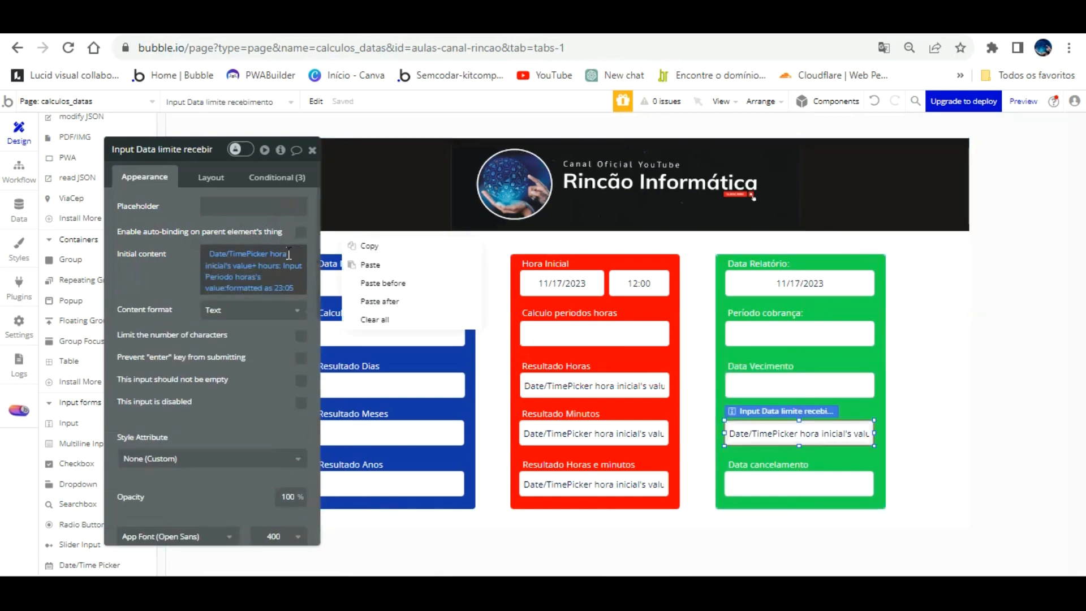
pyautogui.rightClick(292, 261)
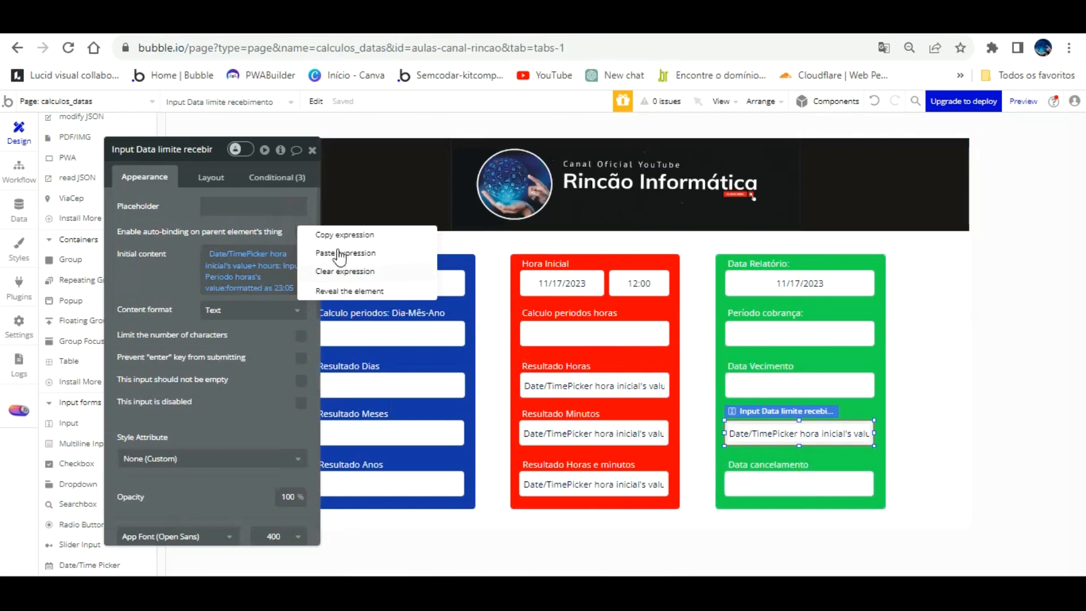
pyautogui.click(343, 271)
# Build Input Data vencimento's initial content from Date/TimePicker inicial cobranca's value with the + days operator
pyautogui.click(800, 385)
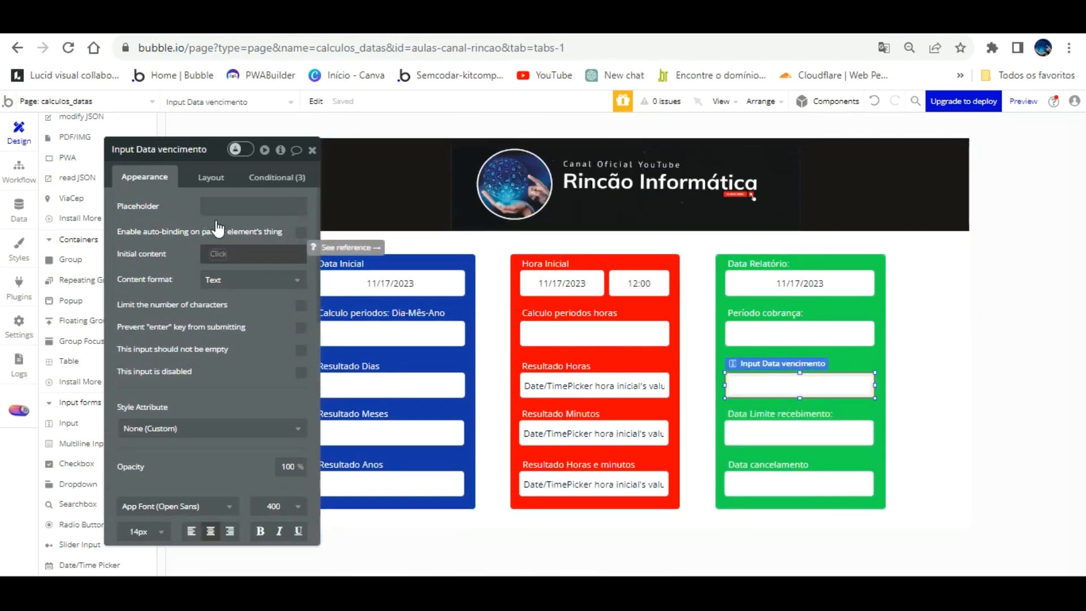
pyautogui.click(226, 254)
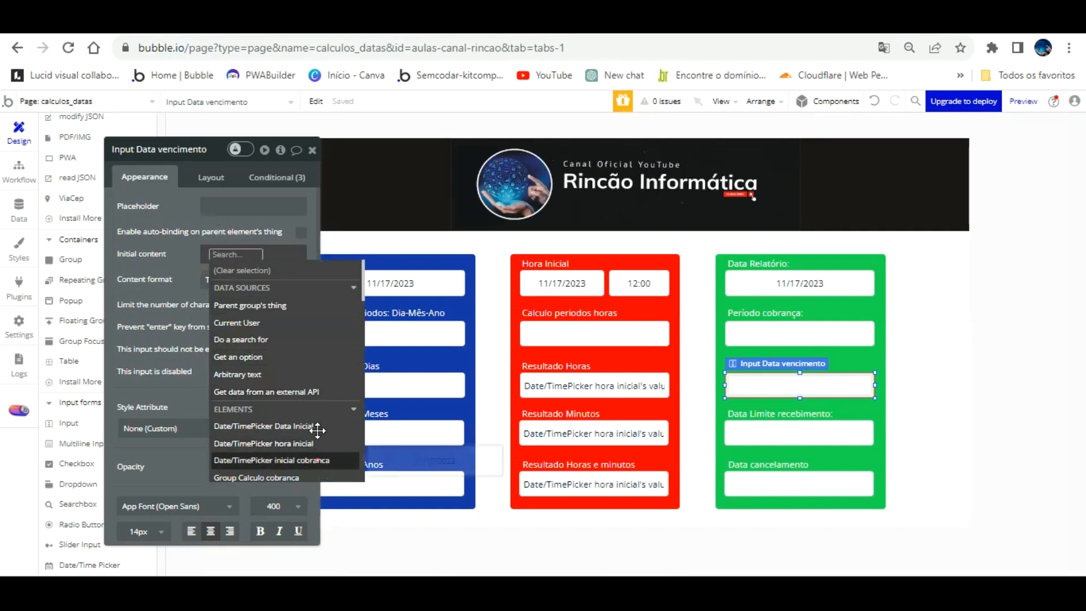
pyautogui.click(314, 459)
pyautogui.click(259, 297)
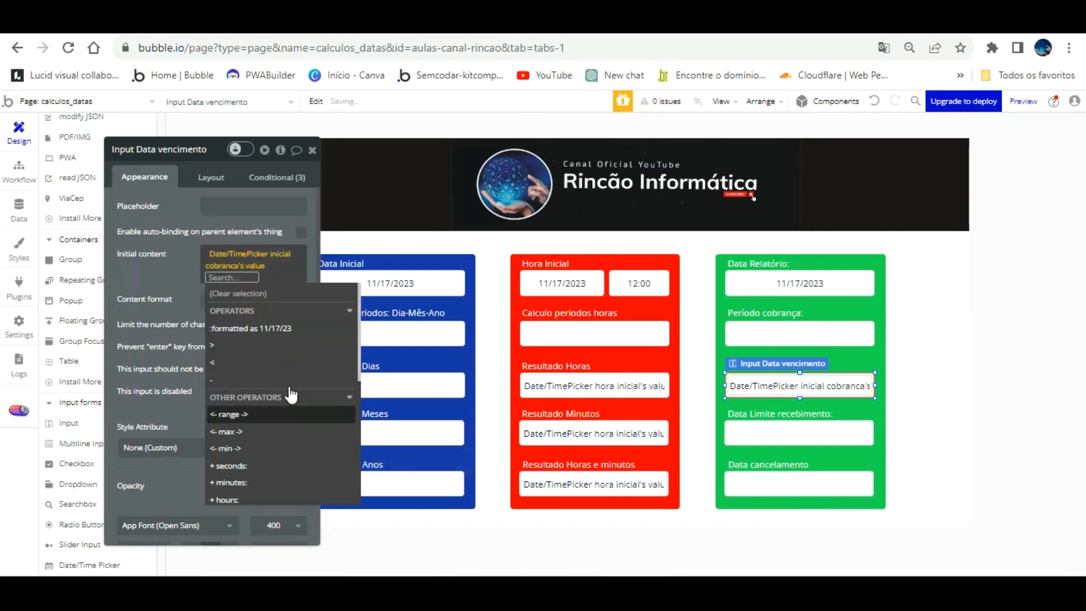
pyautogui.click(243, 423)
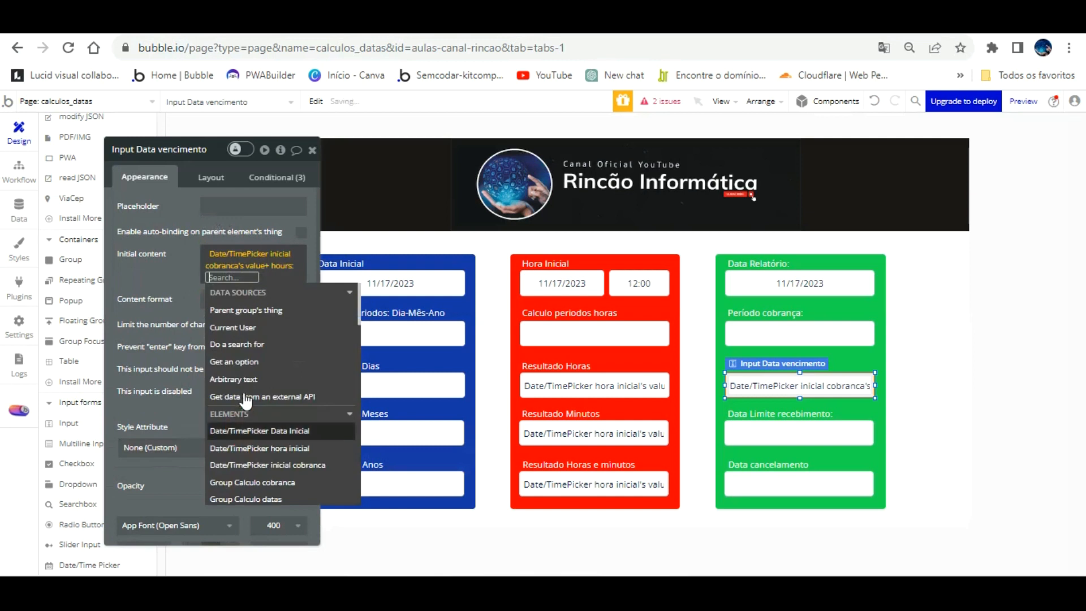
pyautogui.click(277, 266)
pyautogui.scroll(-3, 243, 367)
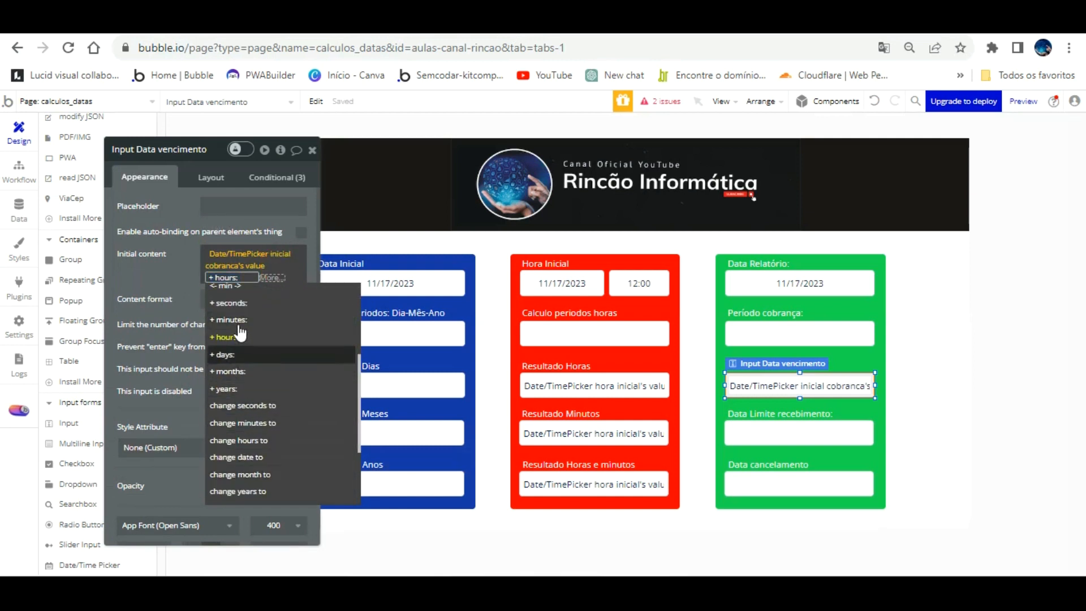
pyautogui.click(238, 354)
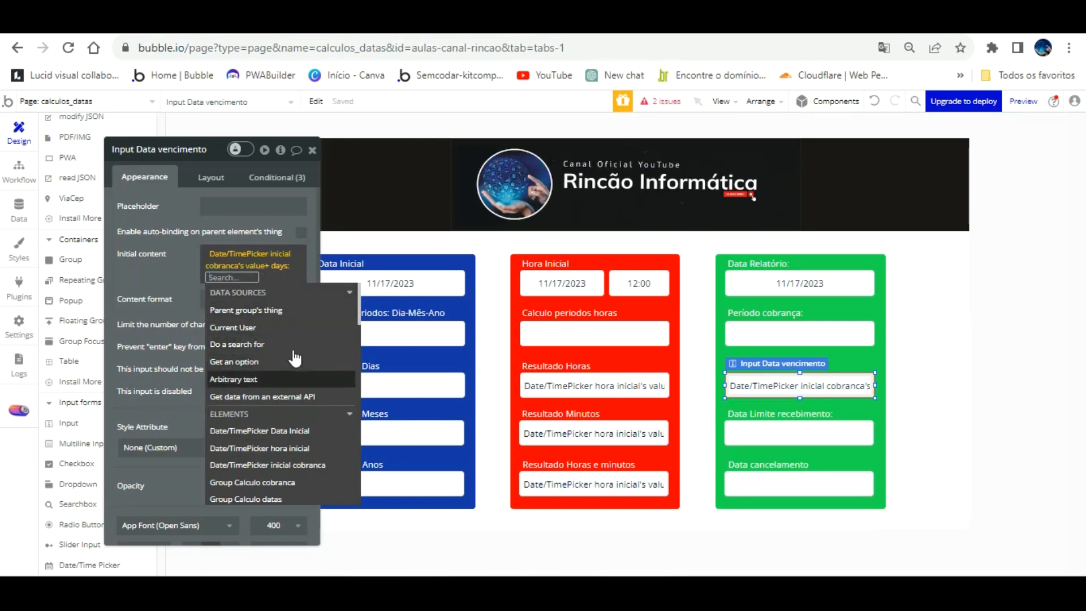
# Set the + days amount in Input Data vencimento's initial content expression to 15
pyautogui.click(180, 239)
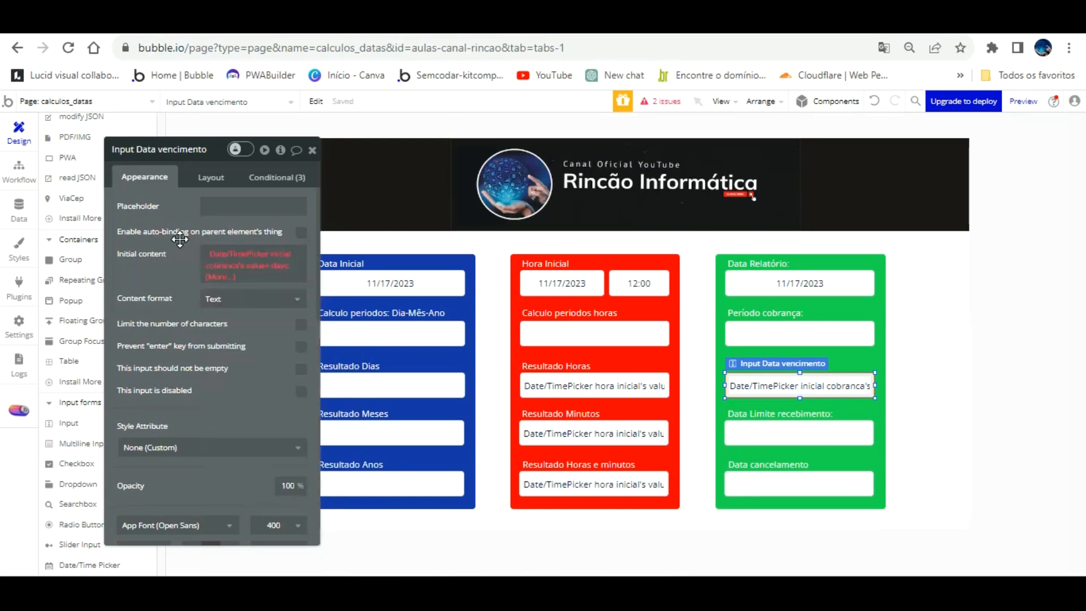
pyautogui.click(220, 253)
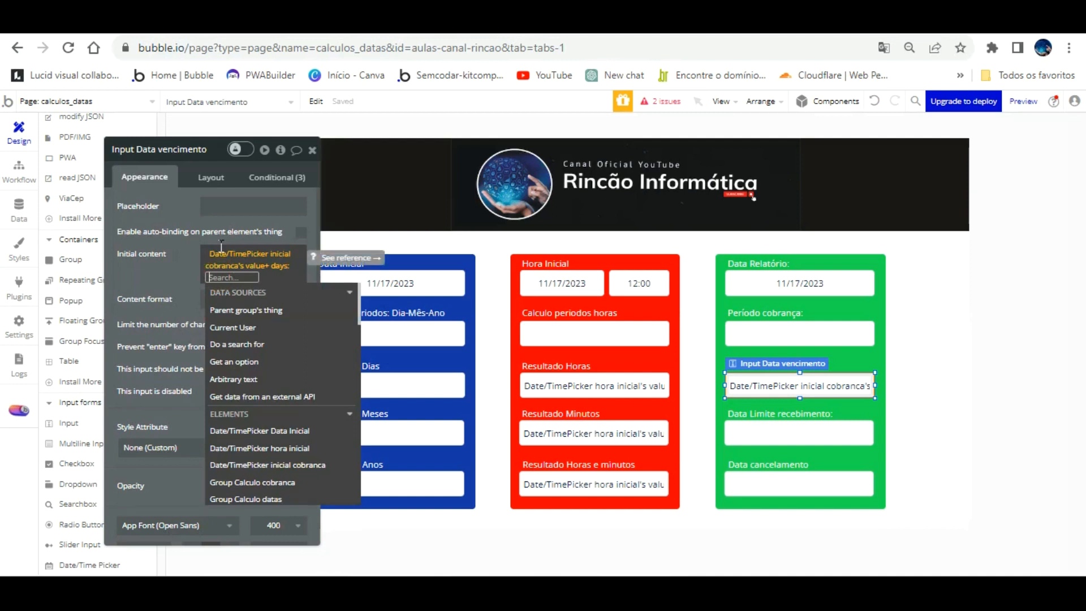
pyautogui.write('15')
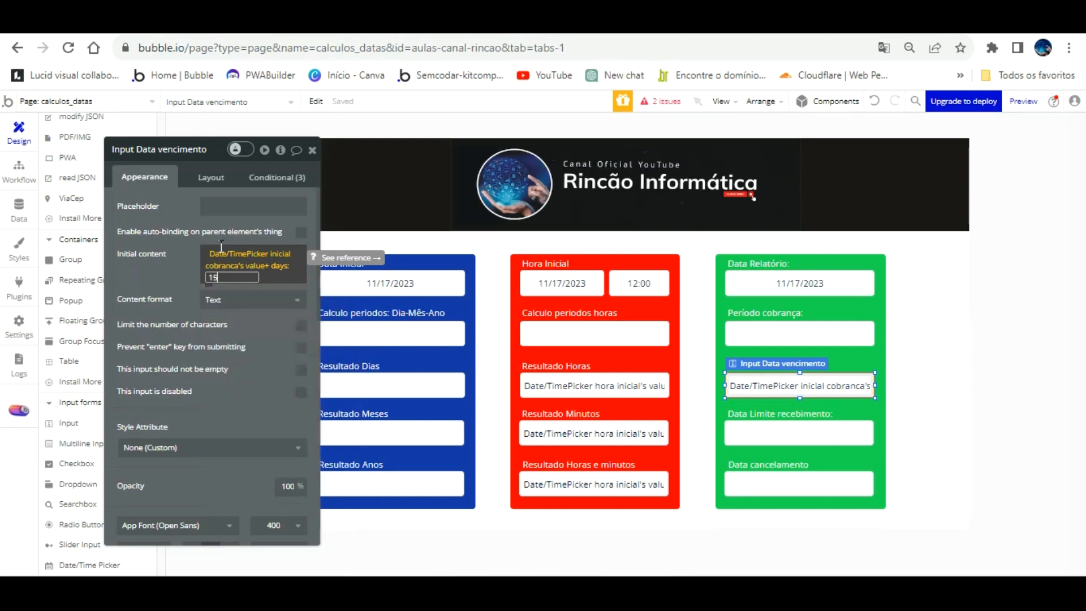
pyautogui.click(193, 279)
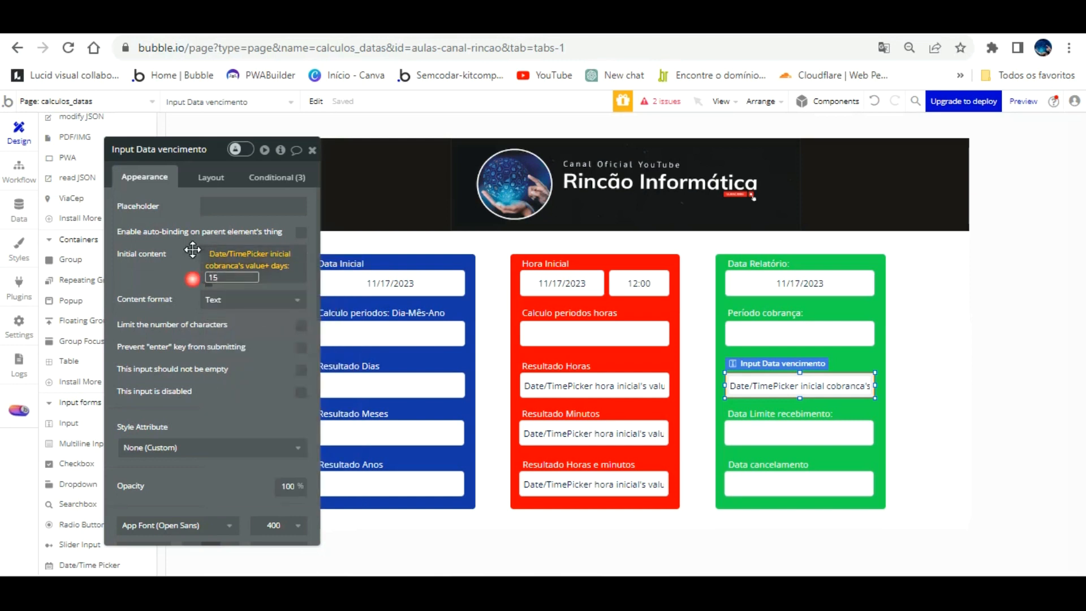
# Format Input Data vencimento's resulting date with the custom format dd/mm/yyyy, keeping the user's current time zone
pyautogui.click(235, 325)
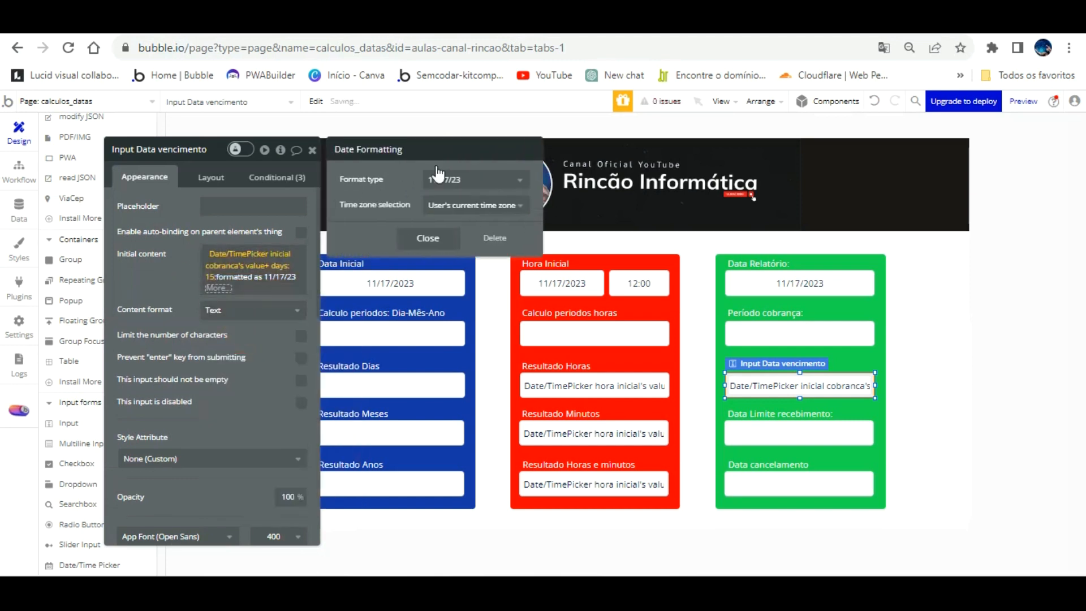
pyautogui.click(464, 180)
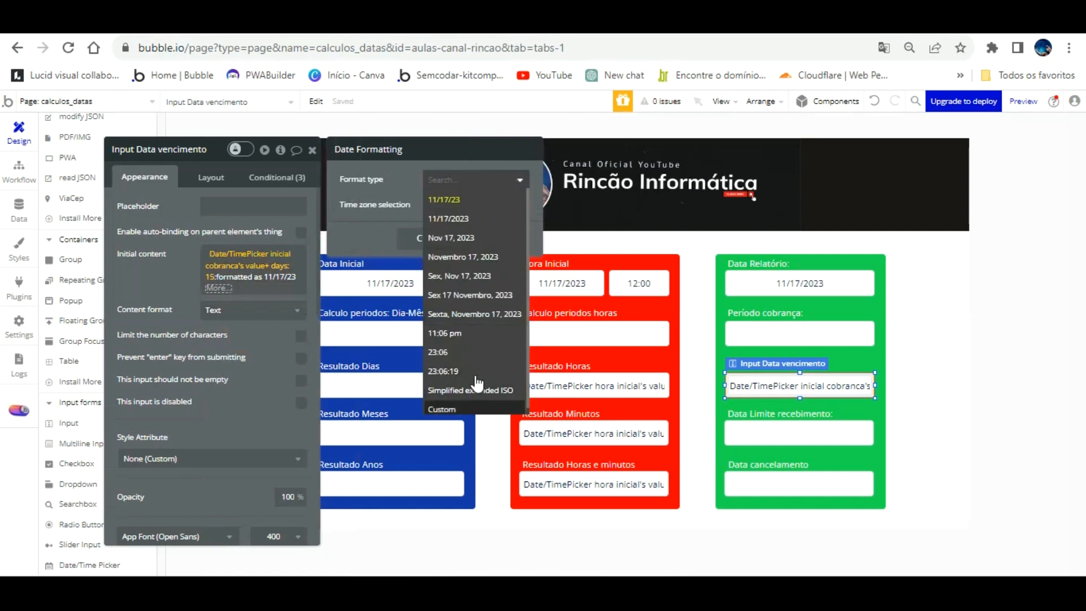
pyautogui.click(475, 407)
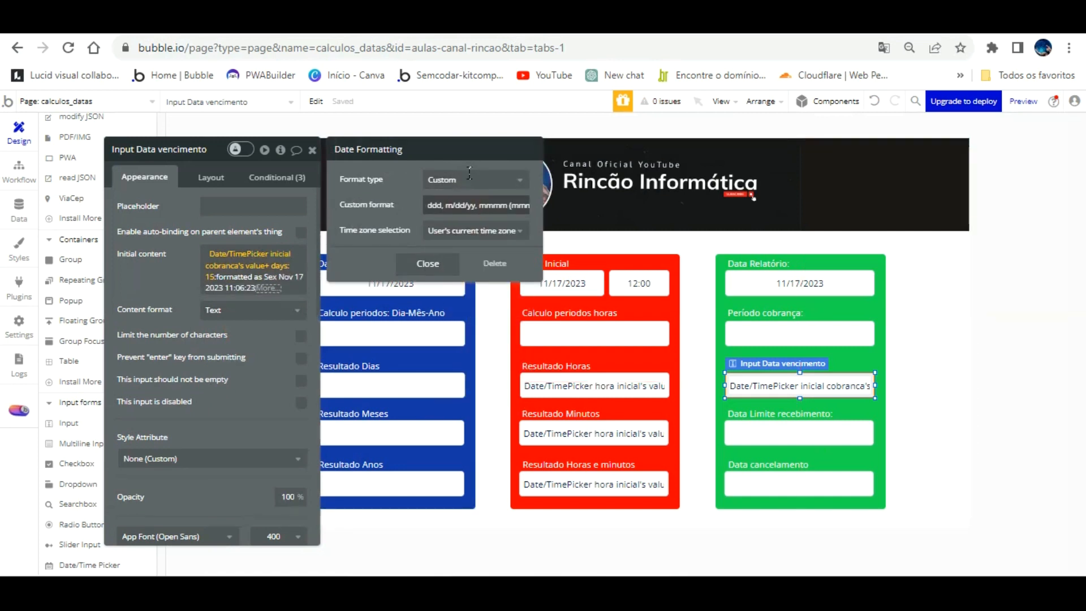
pyautogui.write('dd/mm/yyyy')
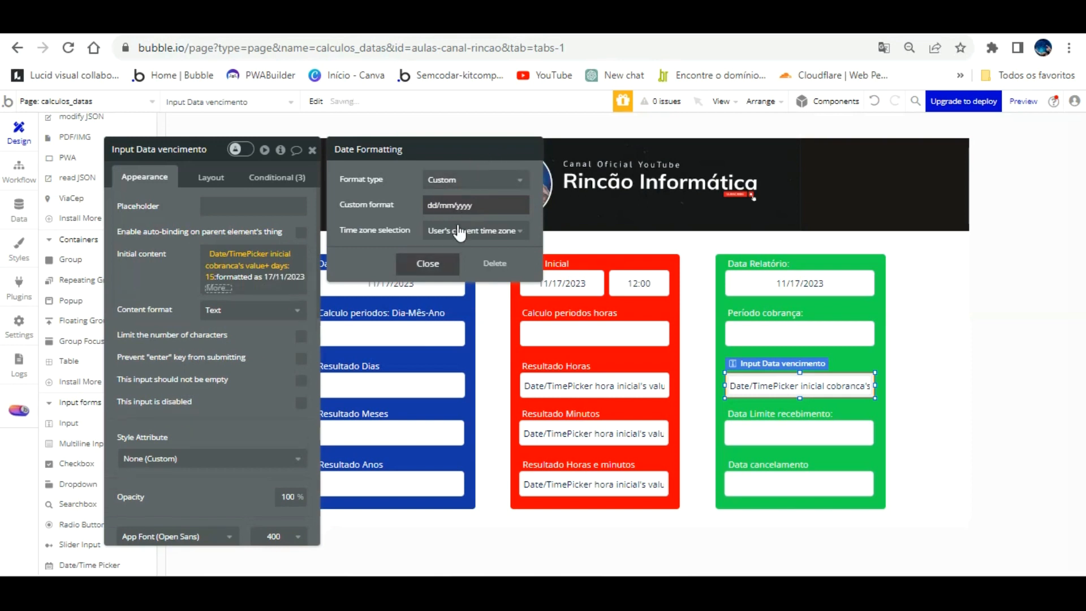
pyautogui.moveTo(486, 231); pyautogui.dragTo(445, 230)
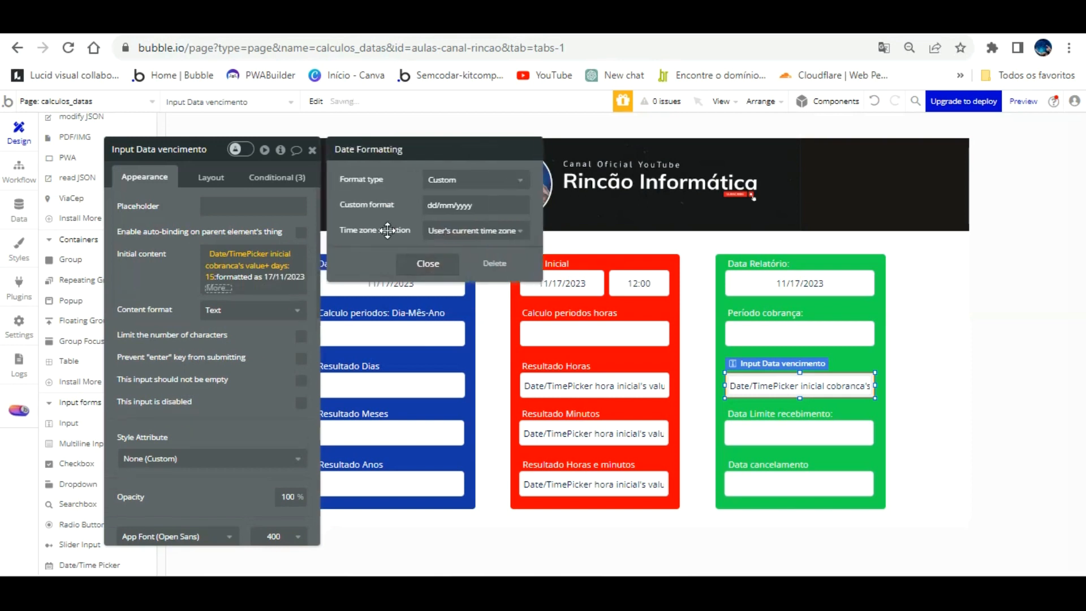
pyautogui.click(388, 264)
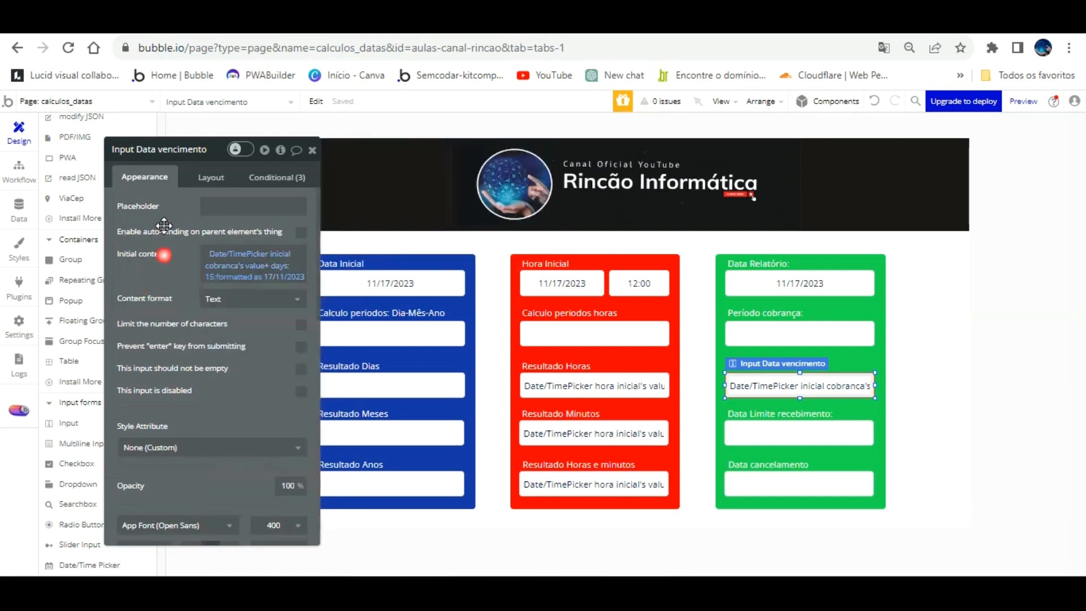
# Reload the calculos_datas preview, test the due date with Data Relatório set to November 1, 2023, and return to the editor
pyautogui.click(370, 22)
pyautogui.press('F5')
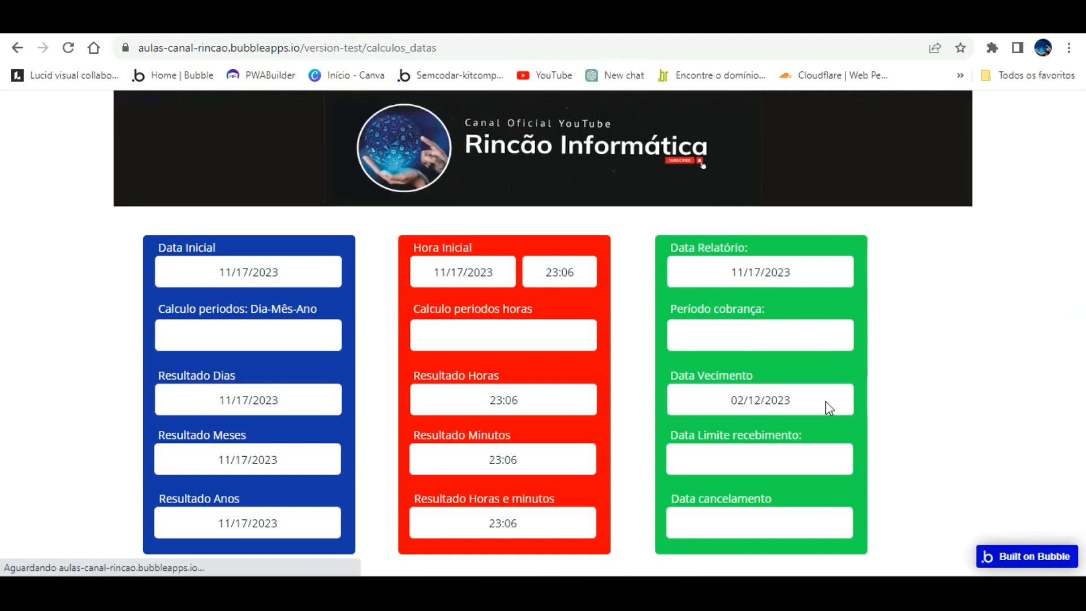
pyautogui.click(758, 262)
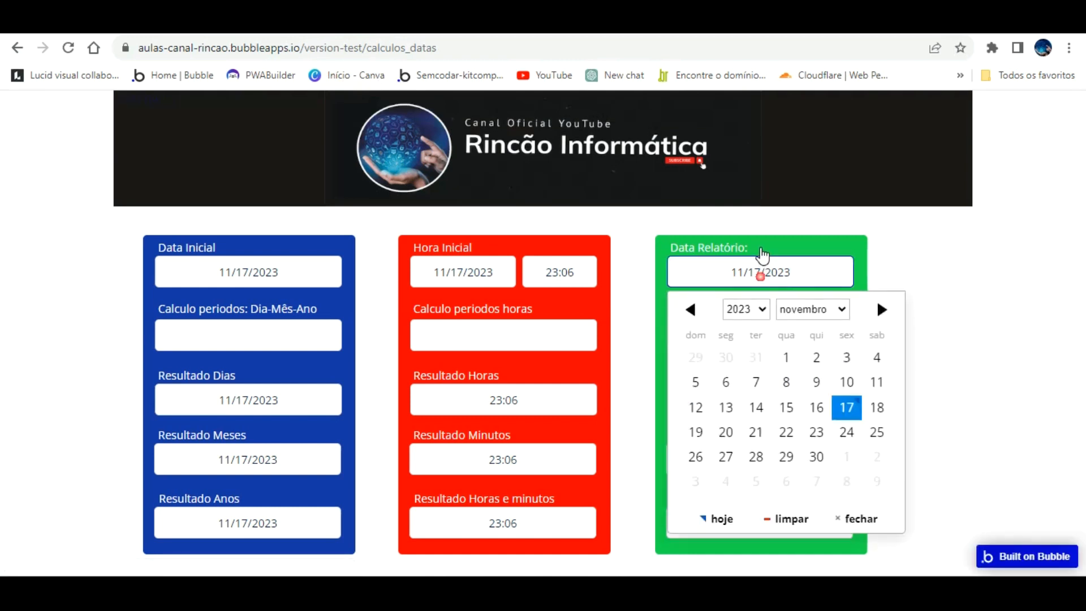
pyautogui.click(762, 299)
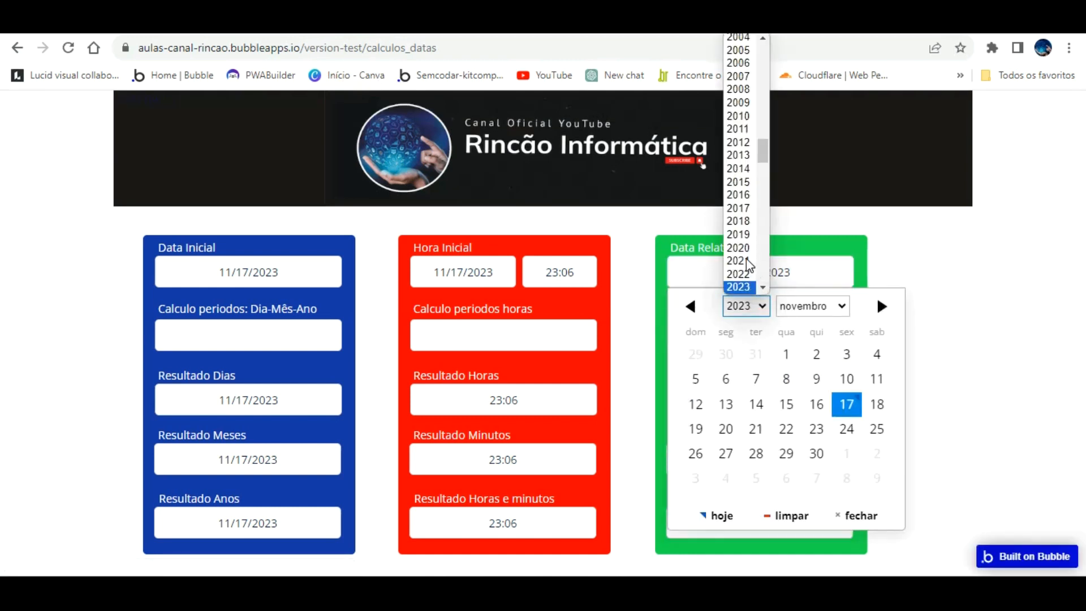
pyautogui.click(746, 287)
pyautogui.click(813, 306)
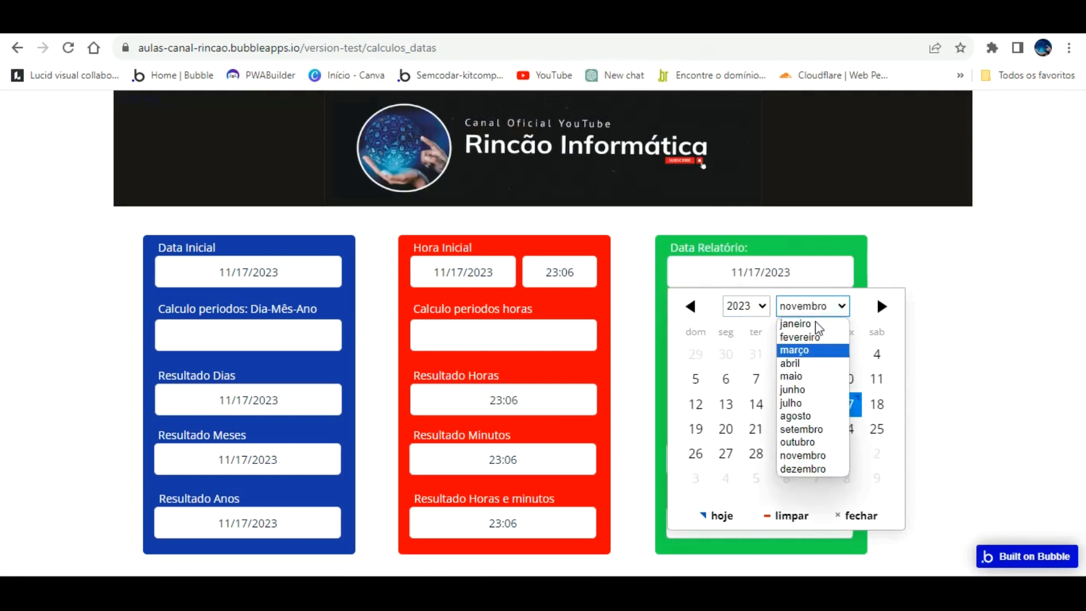
pyautogui.click(821, 453)
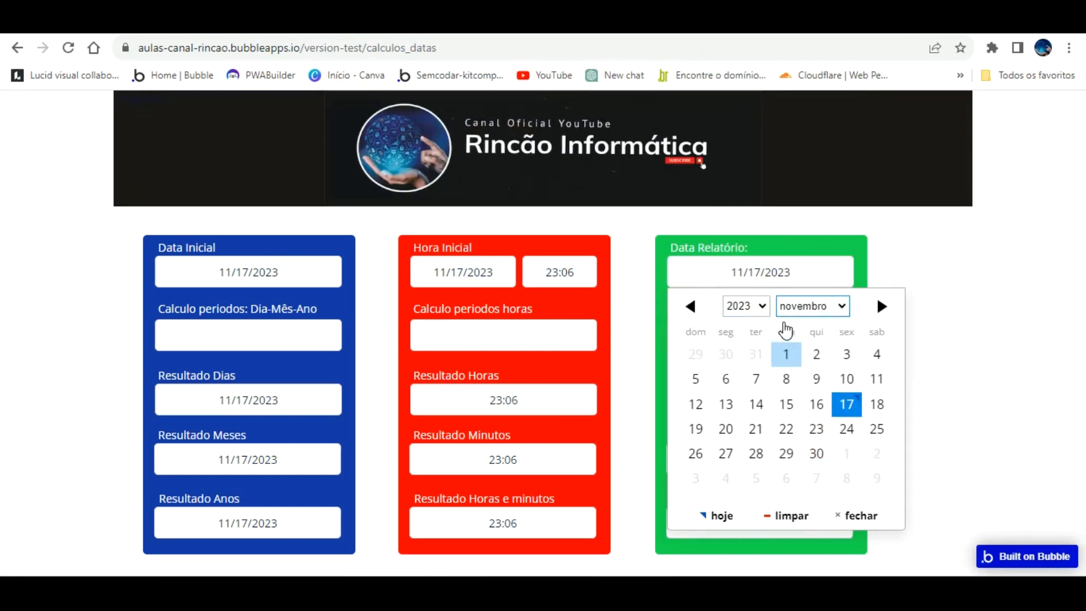
pyautogui.click(786, 354)
pyautogui.click(788, 399)
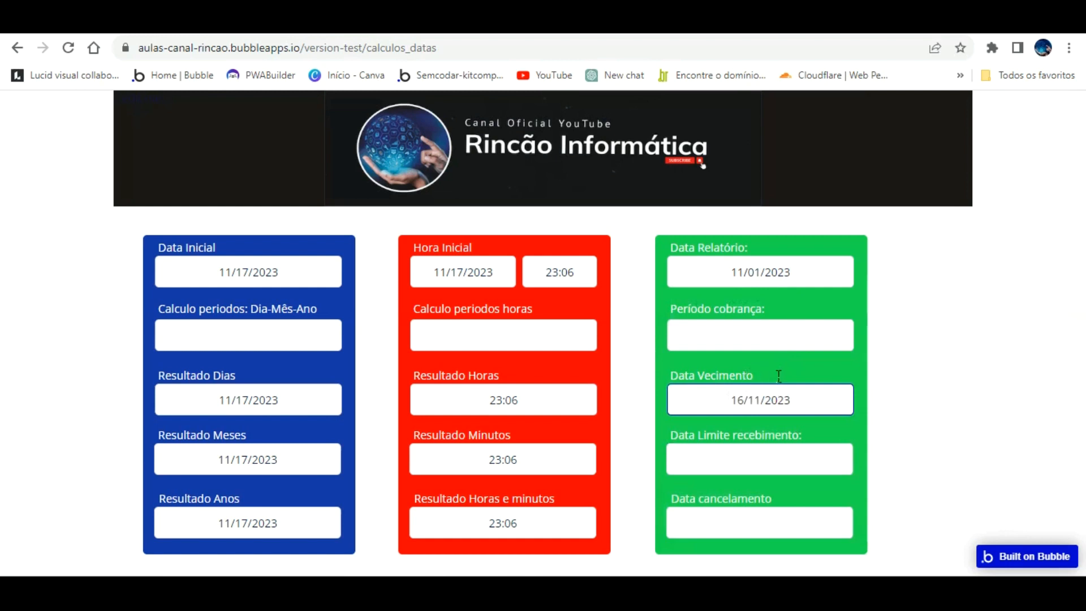
pyautogui.click(772, 376)
pyautogui.click(634, 23)
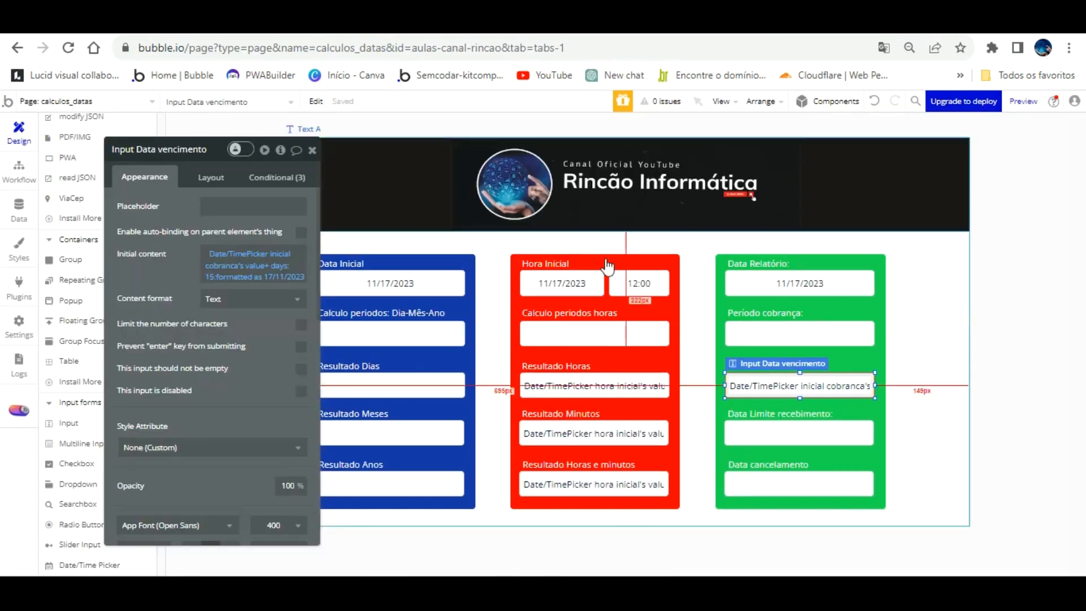
# Copy Input Data vencimento's initial content expression into the initial content of Input Data limite recebimento
pyautogui.rightClick(286, 254)
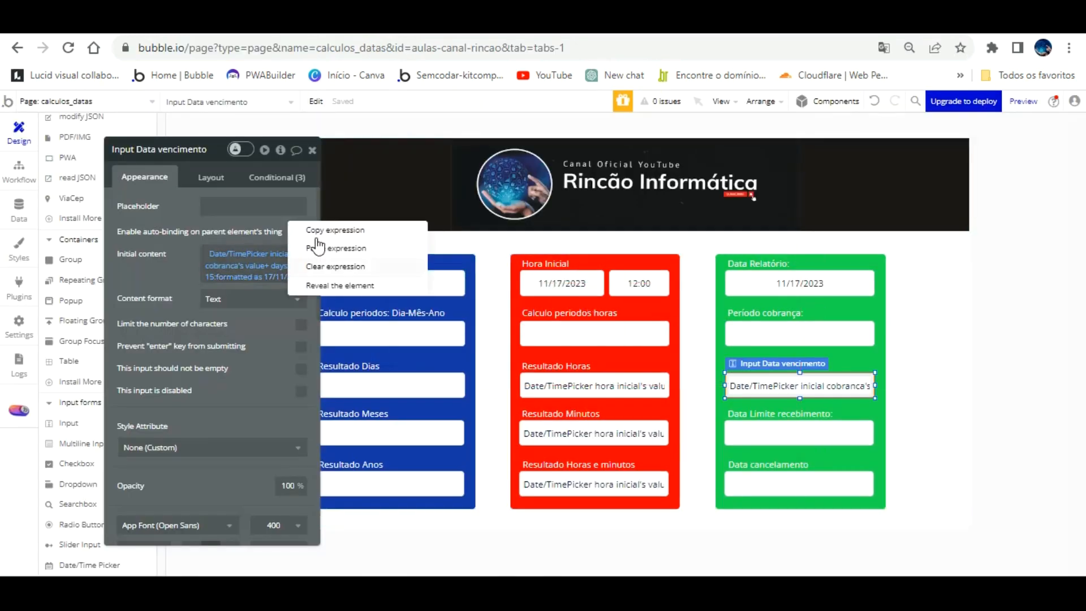
pyautogui.click(334, 210)
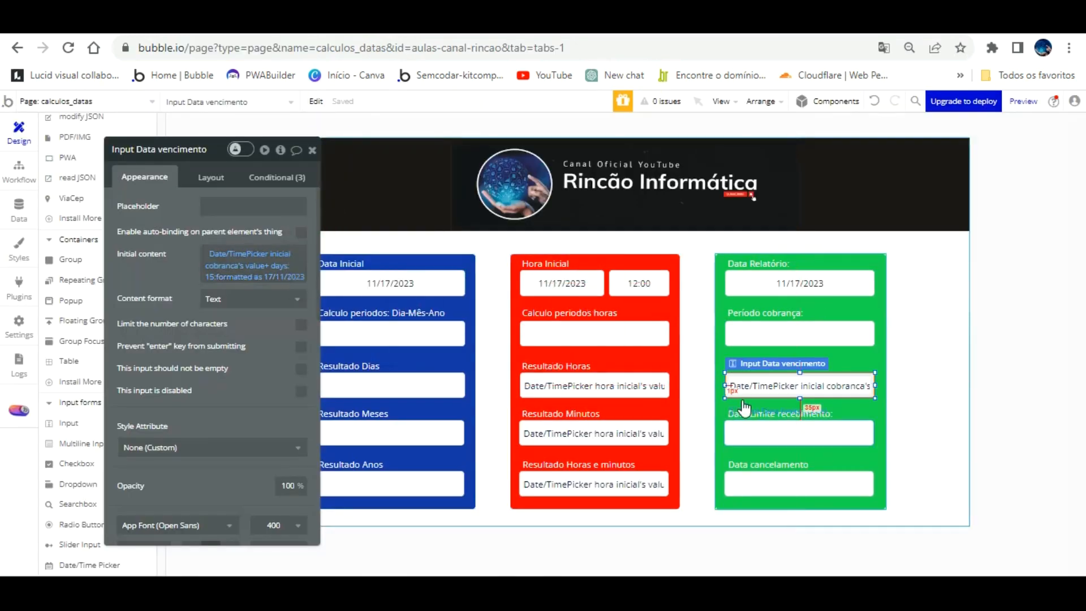
pyautogui.click(741, 433)
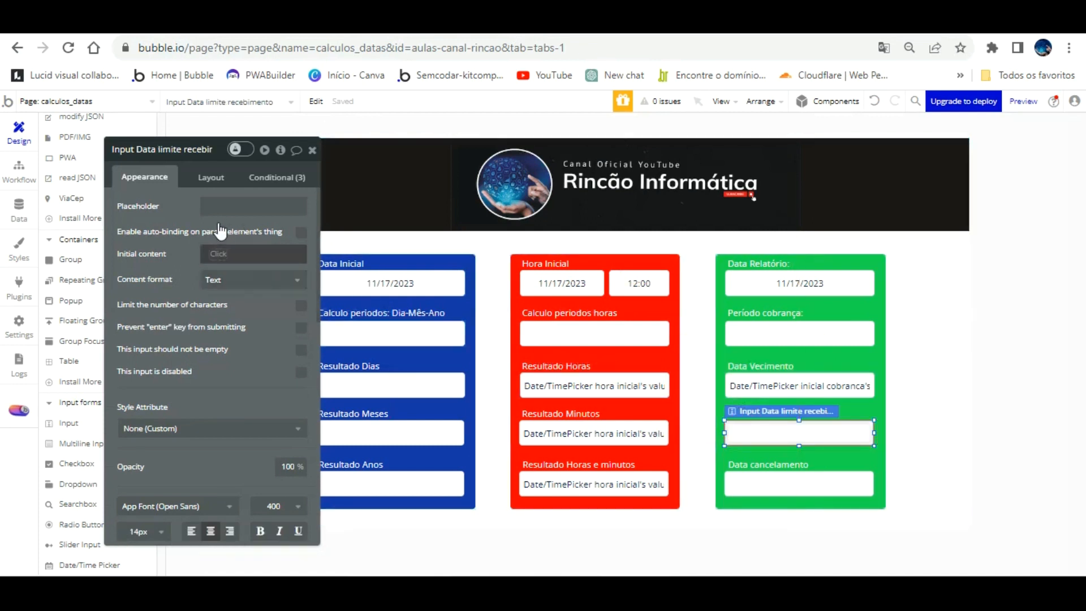
pyautogui.rightClick(223, 253)
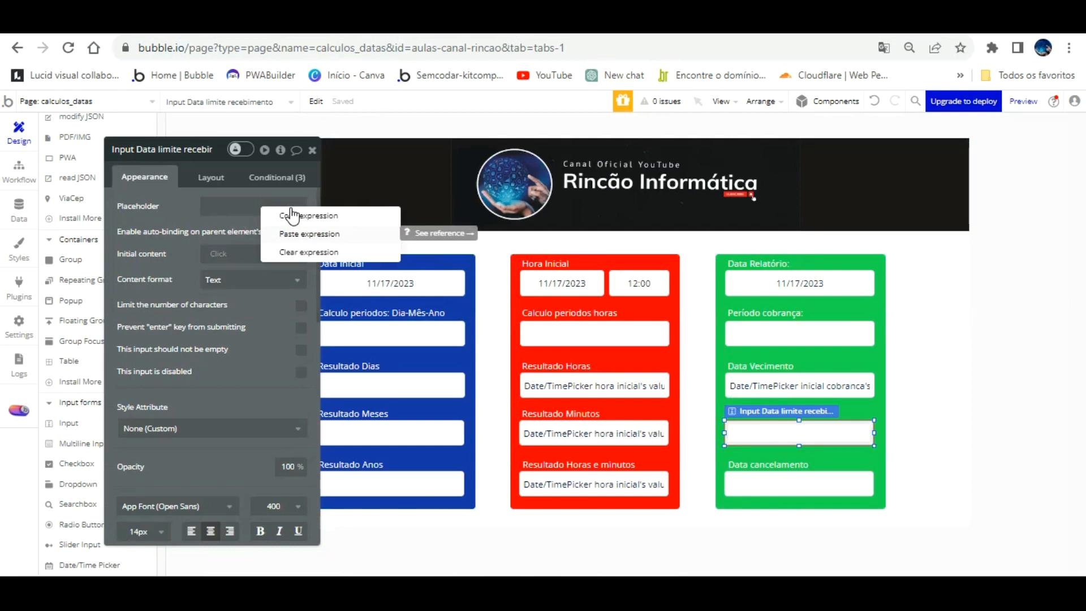
pyautogui.click(300, 234)
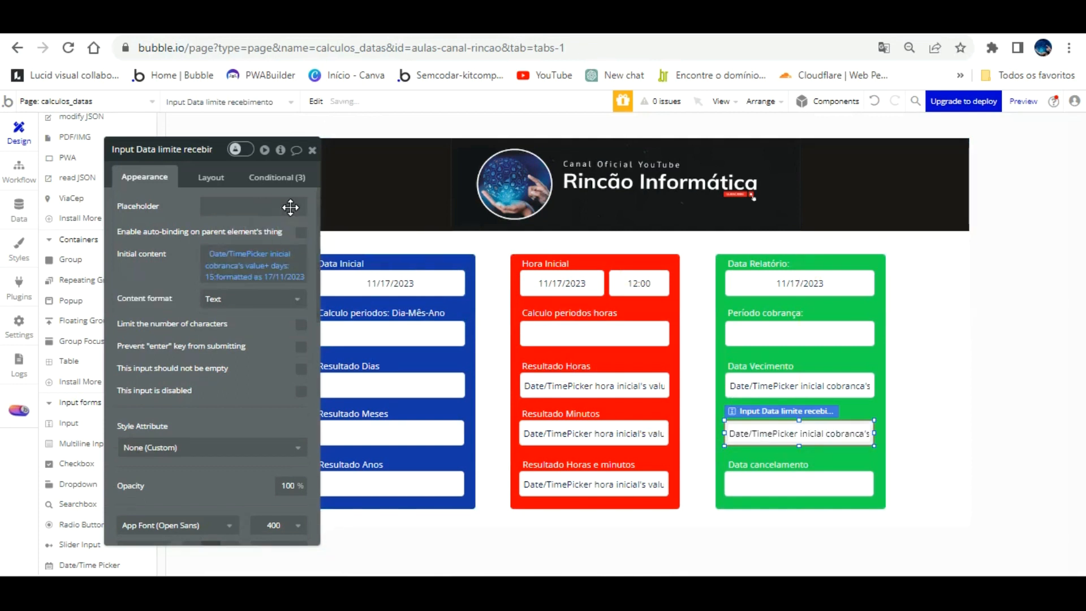
# Change the operator in Input Data limite recebimento's initial content expression to + months with a value of 1
pyautogui.click(276, 263)
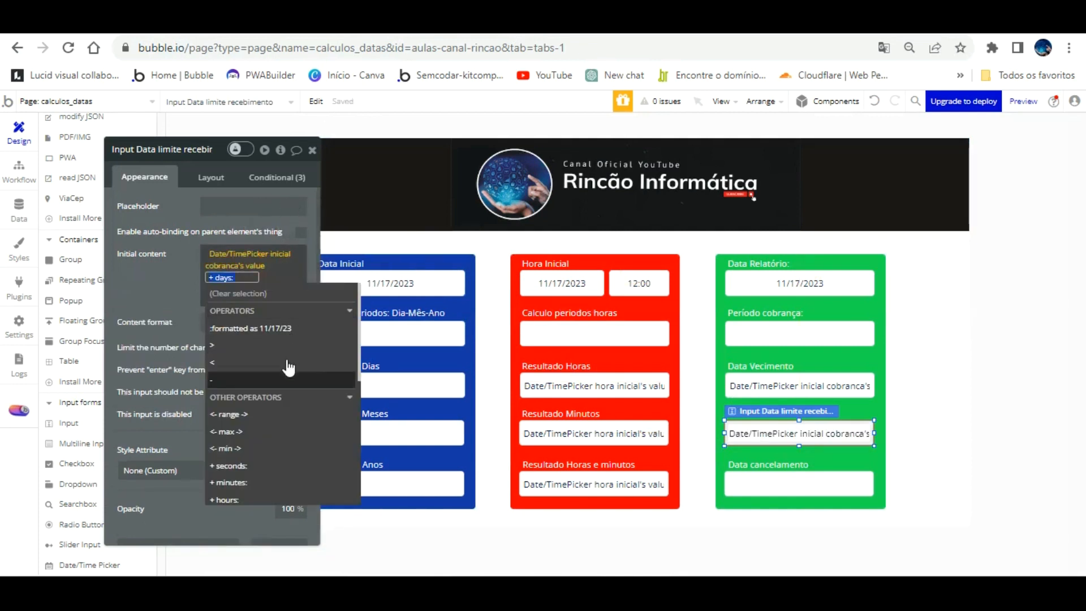
pyautogui.scroll(-2, 286, 364)
pyautogui.click(248, 455)
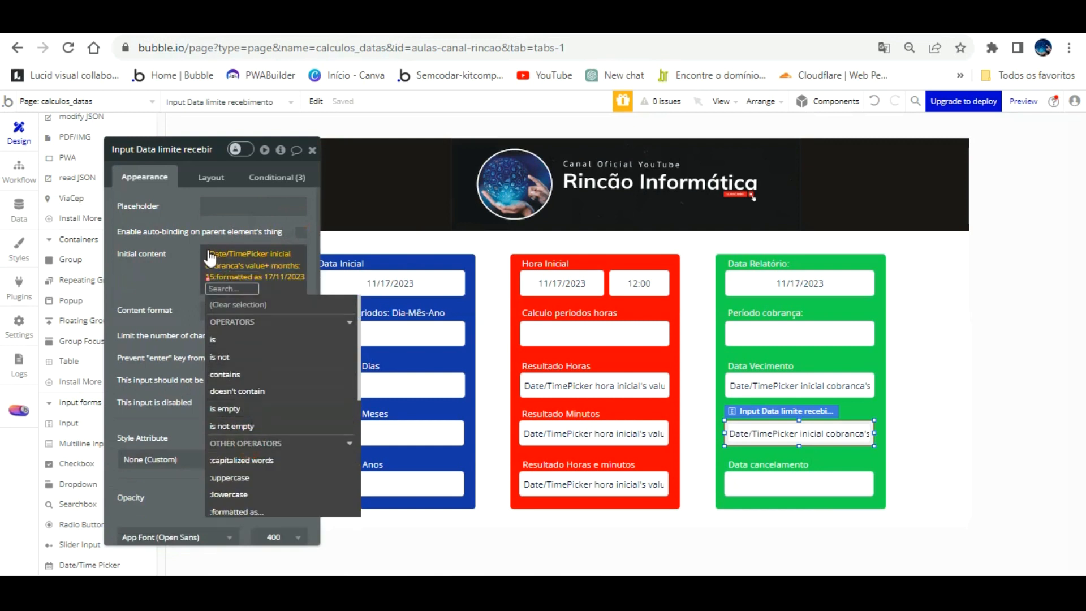
pyautogui.write('1')
pyautogui.click(167, 247)
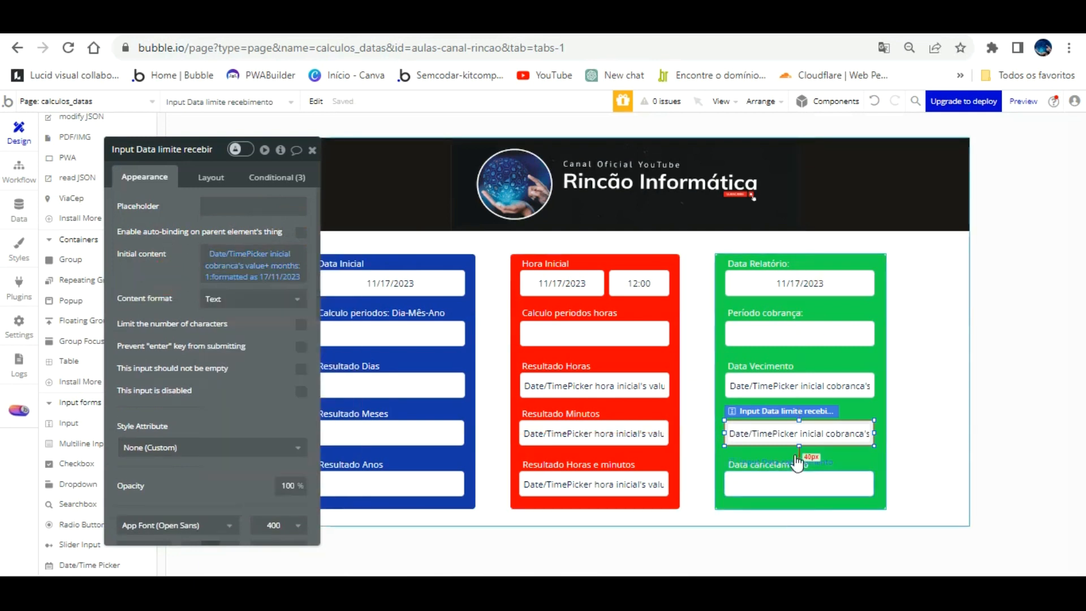
# Try to copy Input Data limite recebimento's expression into Input Data cancelamento's initial content, and undo the paste
pyautogui.rightClick(789, 416)
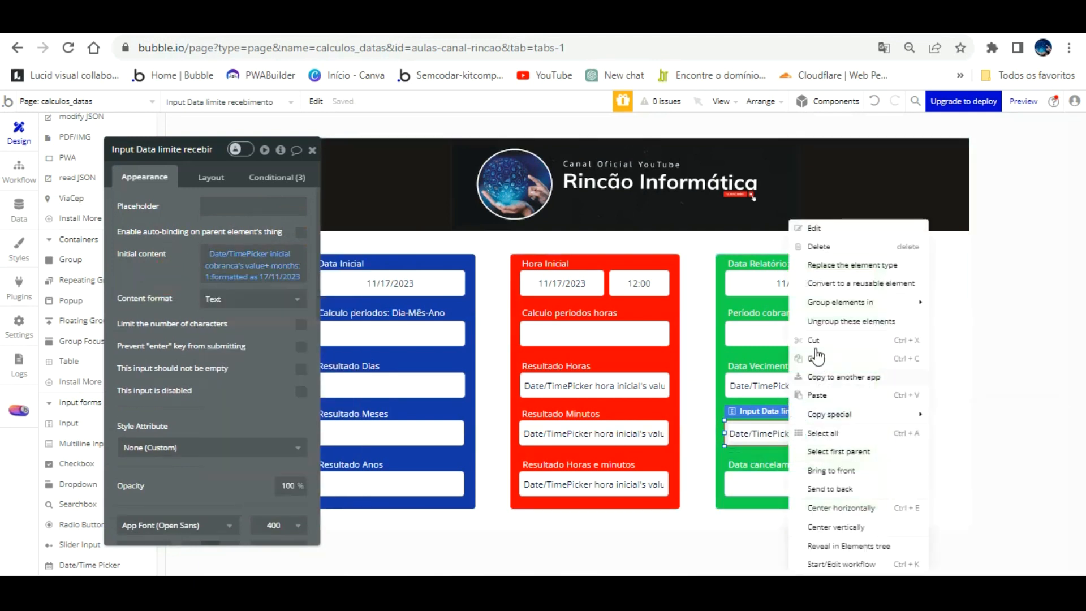
pyautogui.rightClick(260, 262)
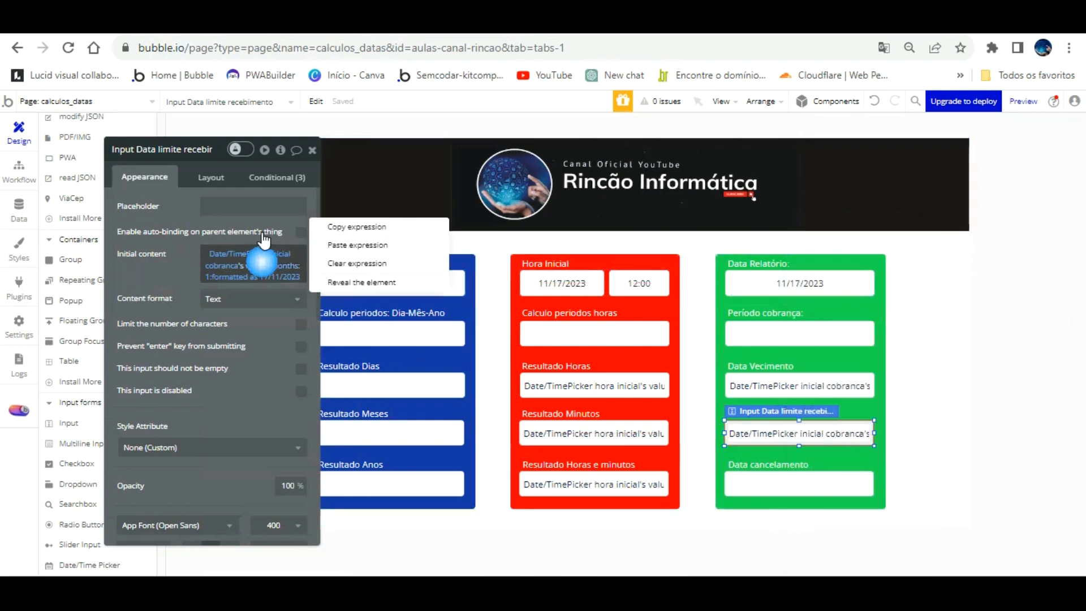
pyautogui.click(357, 227)
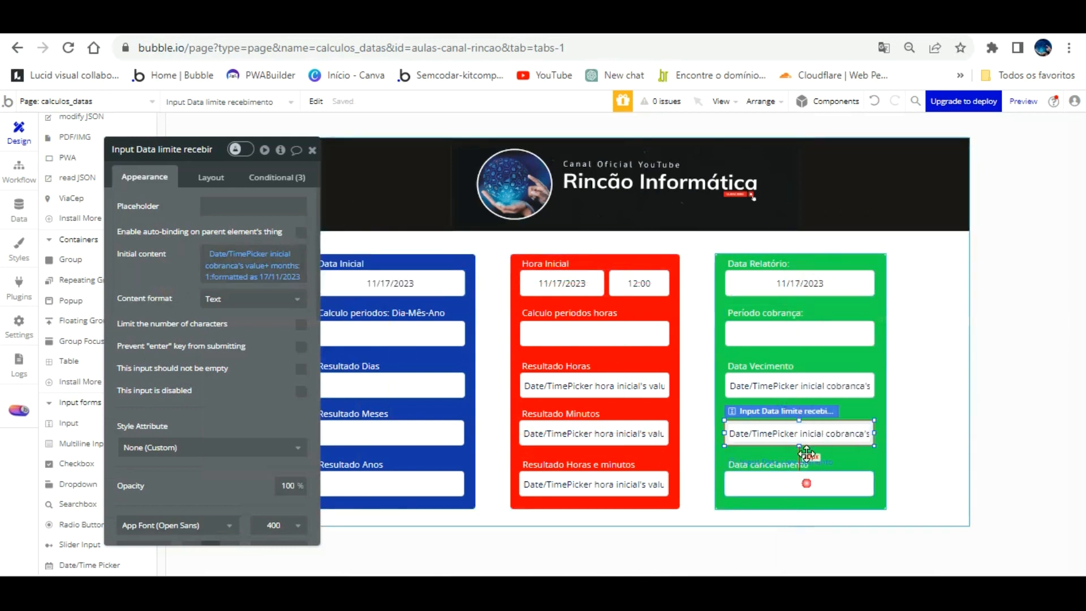
pyautogui.click(804, 482)
pyautogui.rightClick(210, 252)
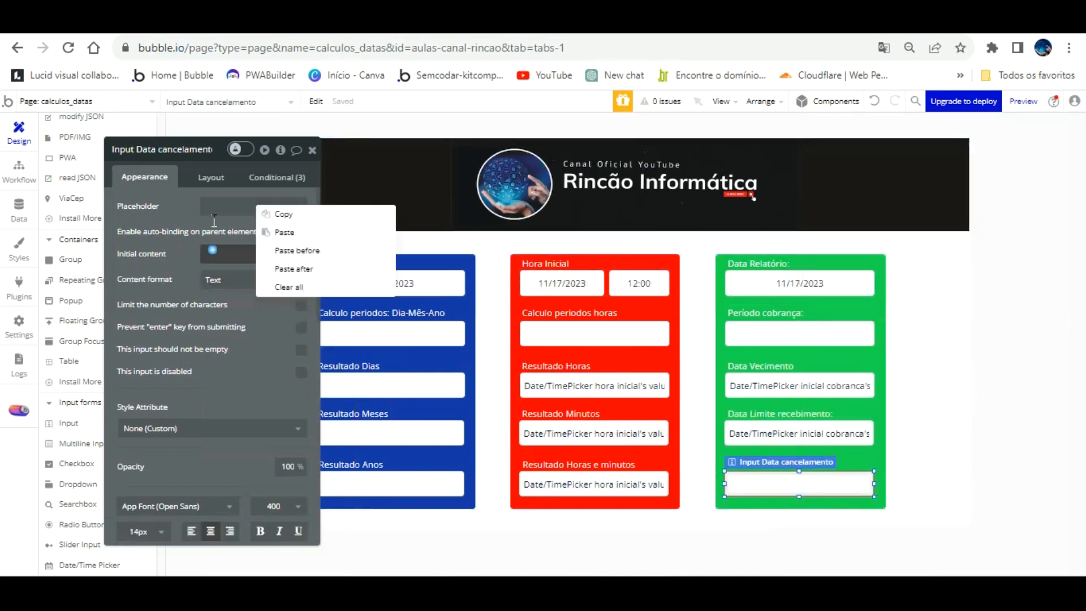
pyautogui.click(288, 233)
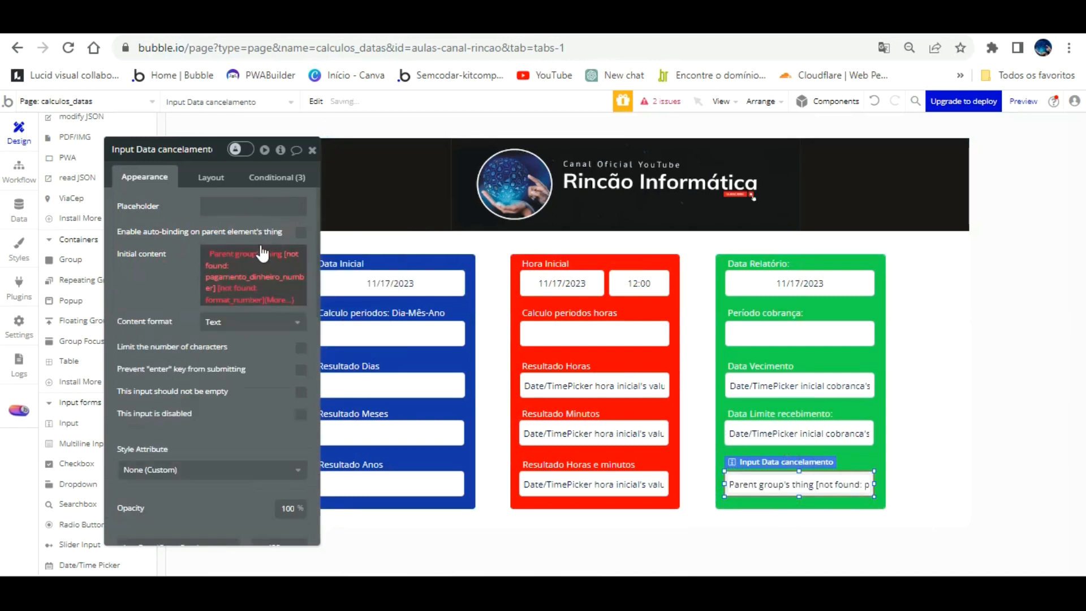
pyautogui.click(876, 101)
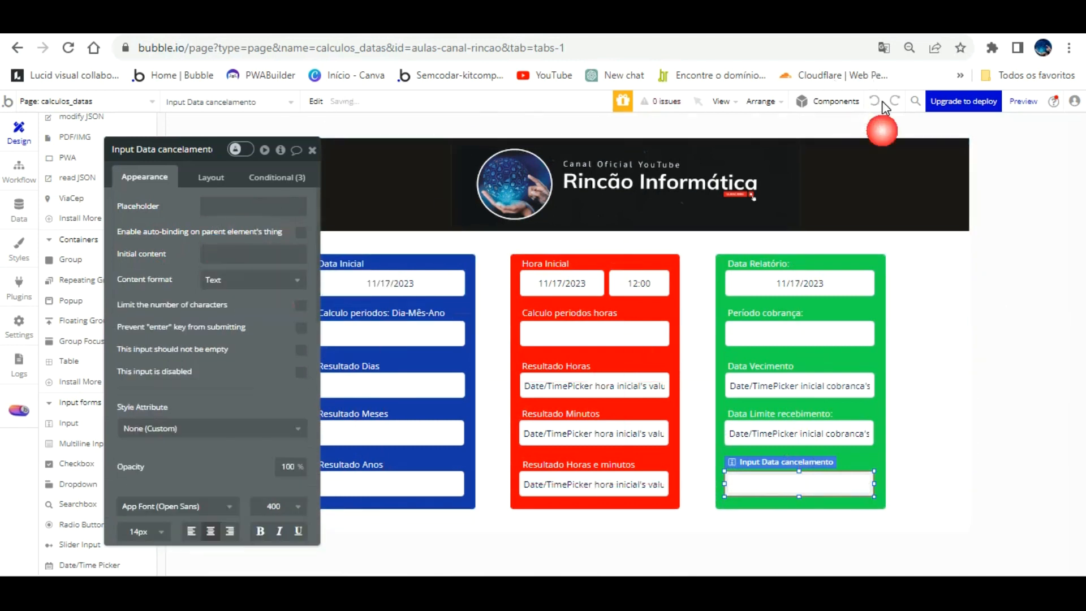
# Try again to copy the limit date's initial content expression into Input Data cancelamento
pyautogui.click(792, 428)
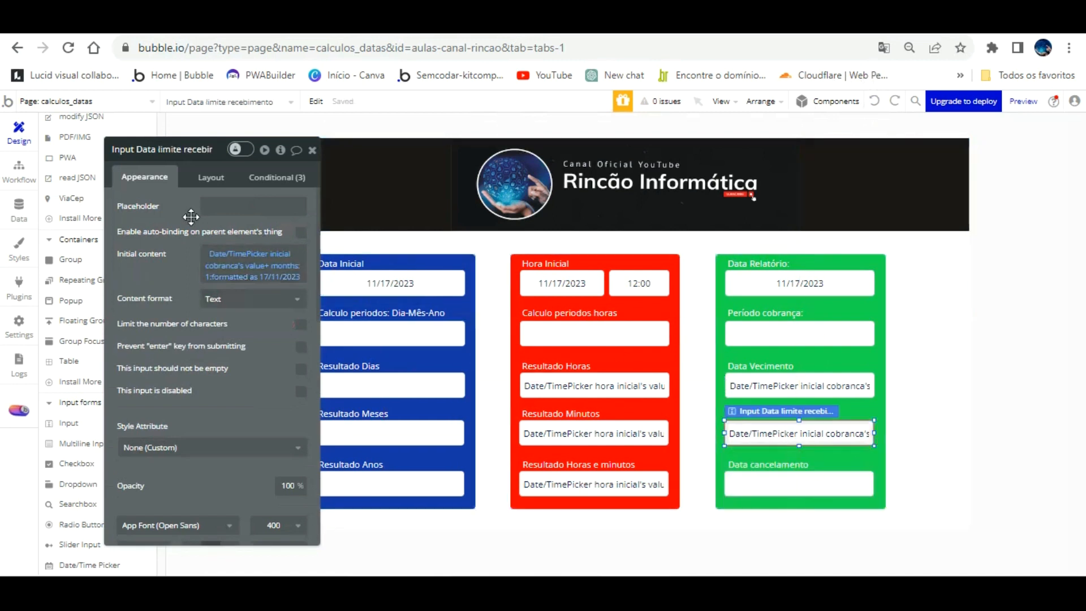
pyautogui.rightClick(234, 254)
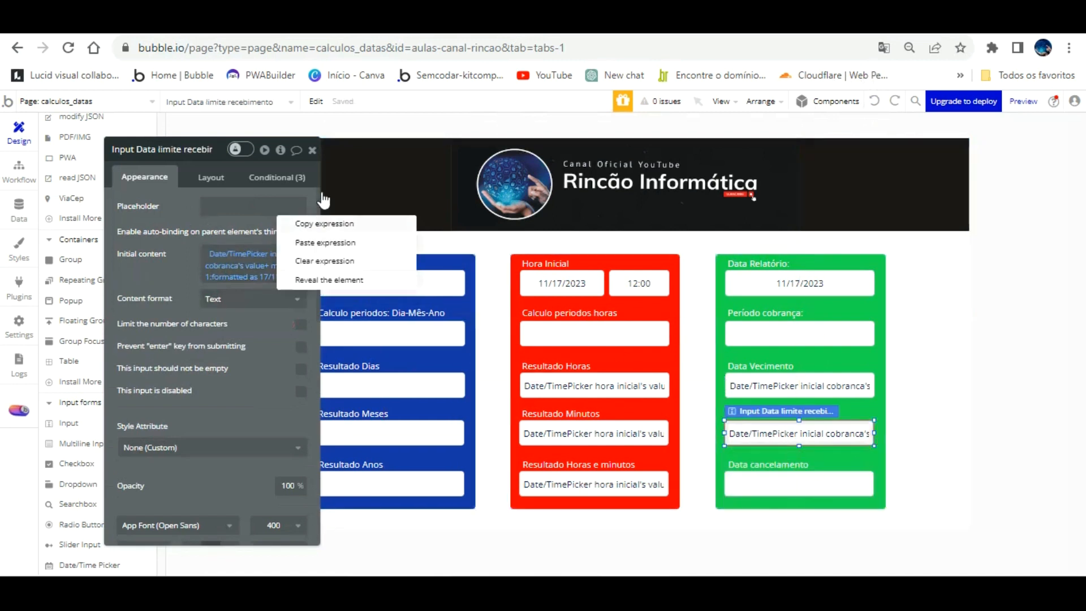
pyautogui.click(752, 485)
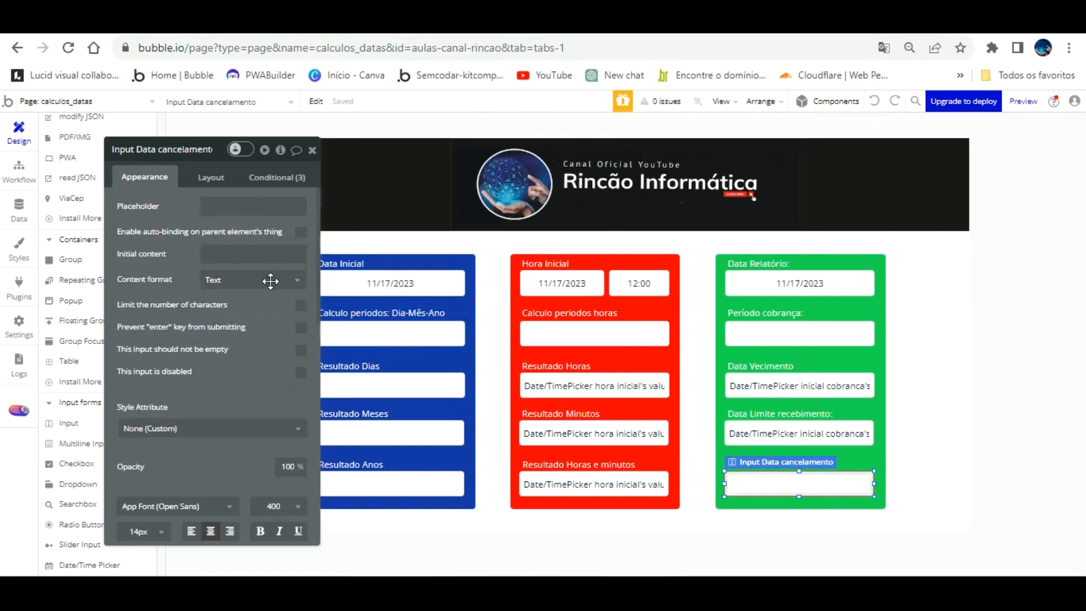
pyautogui.rightClick(259, 254)
pyautogui.click(320, 236)
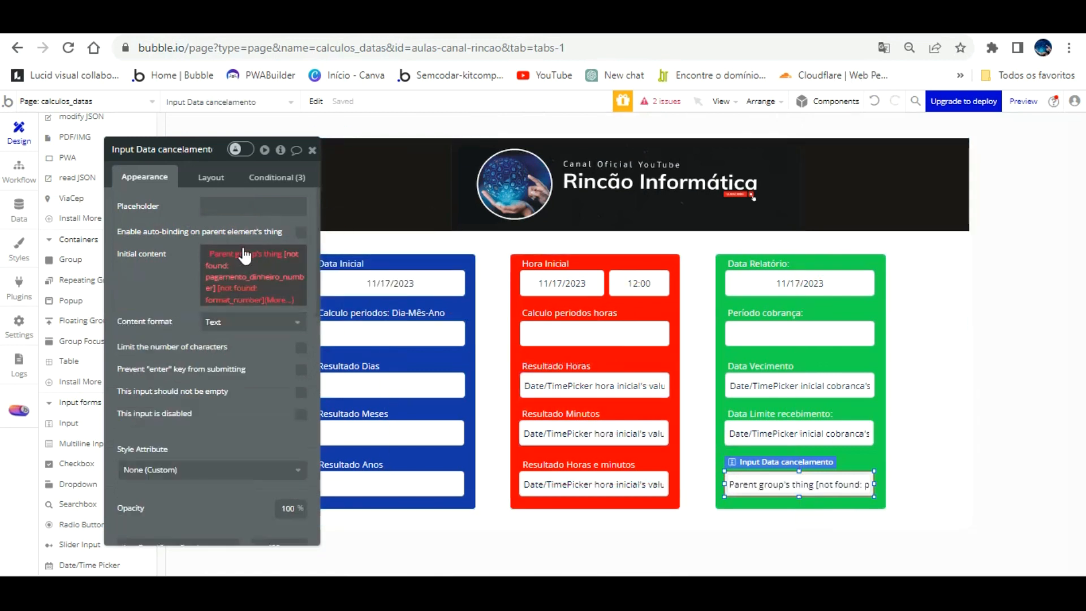
# Undo the pasted expression and set Input Data cancelamento's initial content to Date/TimePicker inicial cobranca's value + months: 2
pyautogui.click(875, 101)
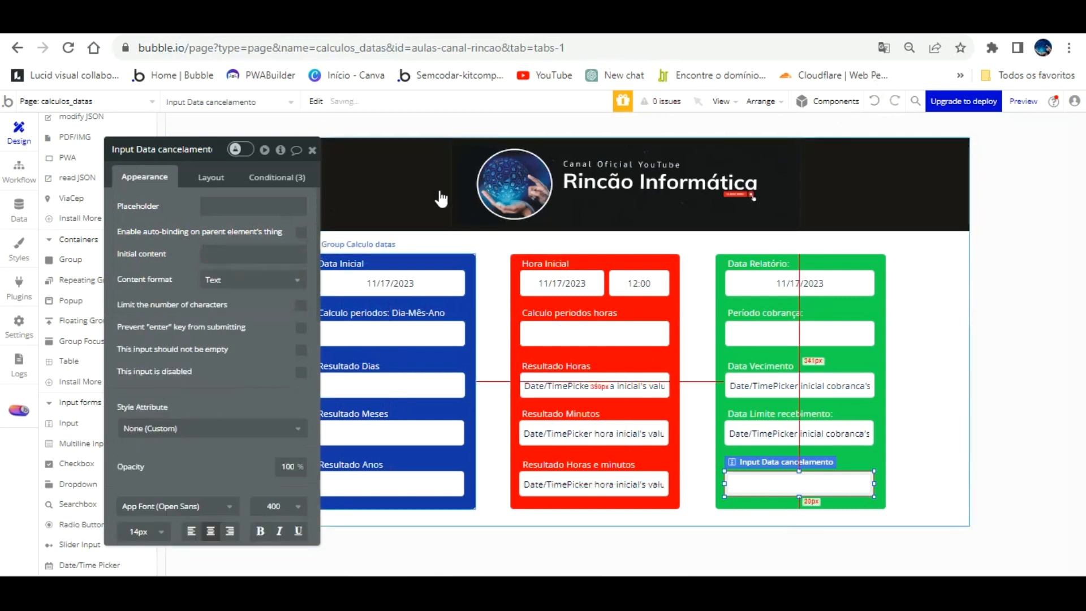
pyautogui.click(250, 252)
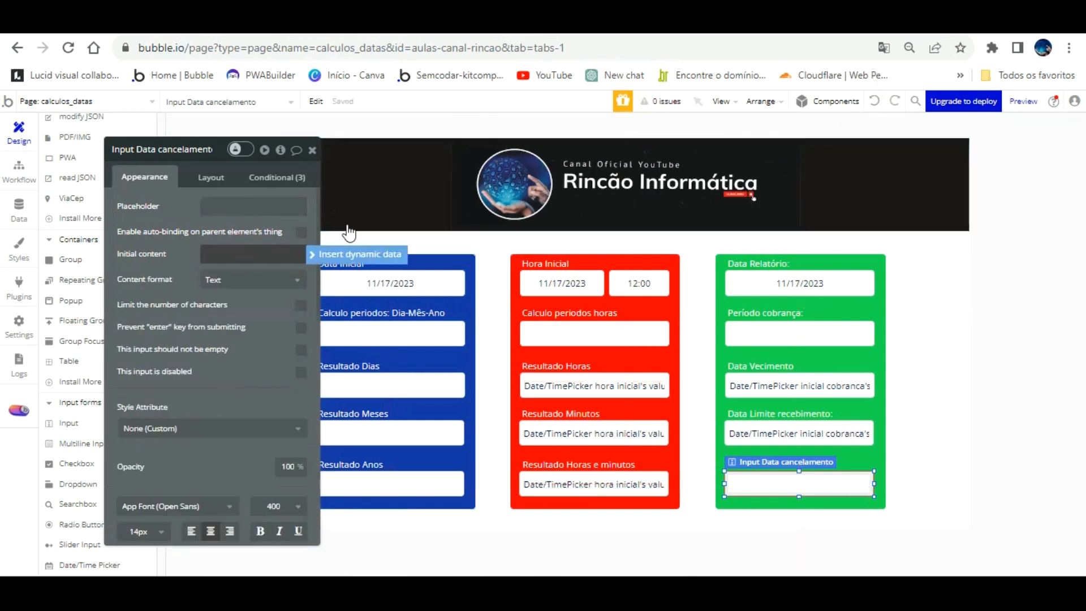
pyautogui.click(368, 255)
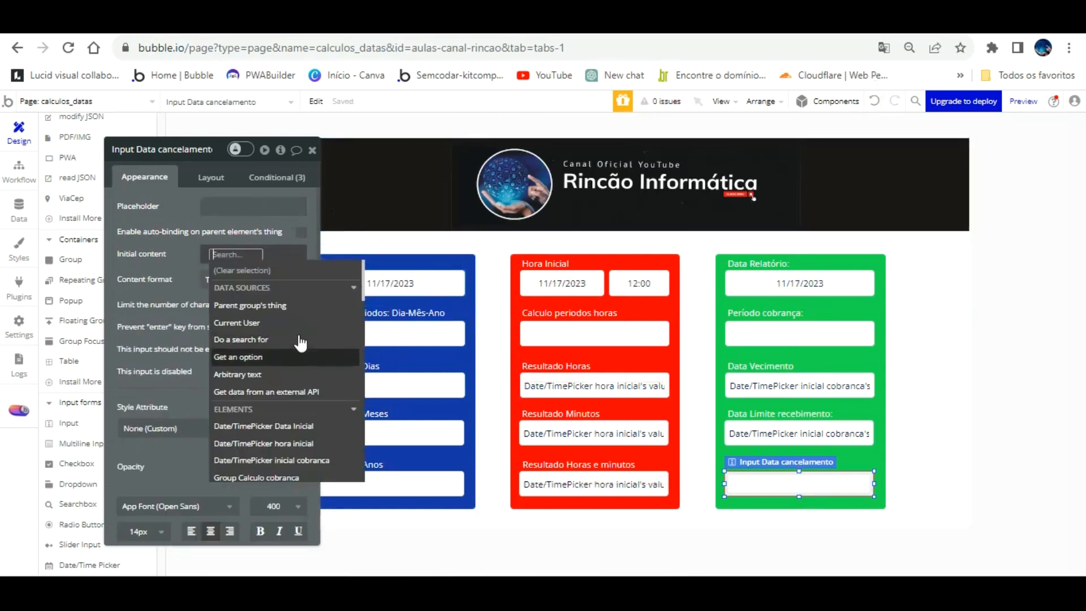
pyautogui.click(277, 459)
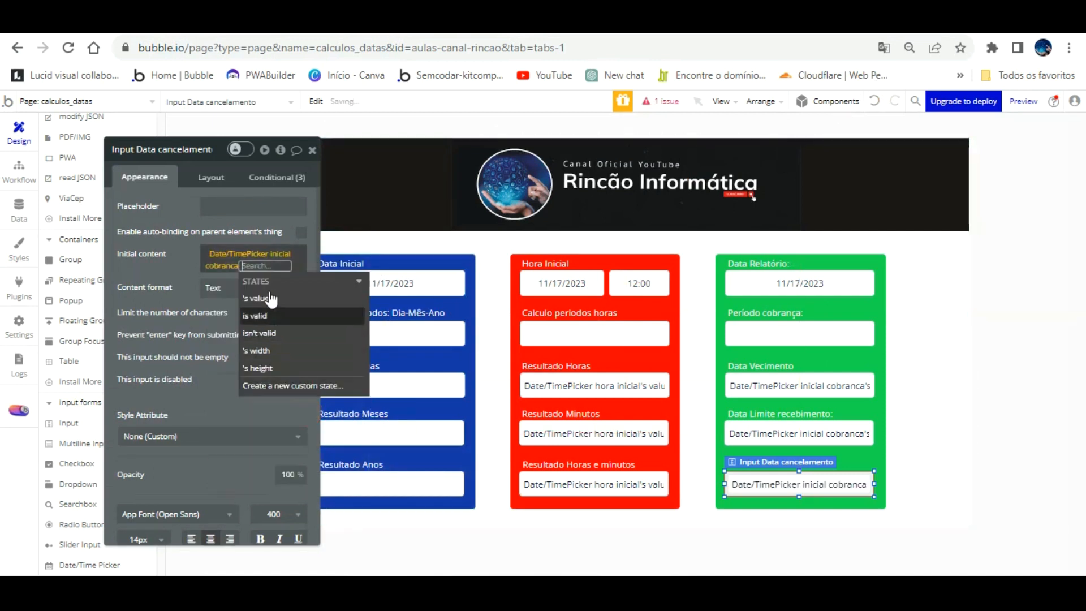
pyautogui.click(266, 298)
pyautogui.scroll(-3, 278, 400)
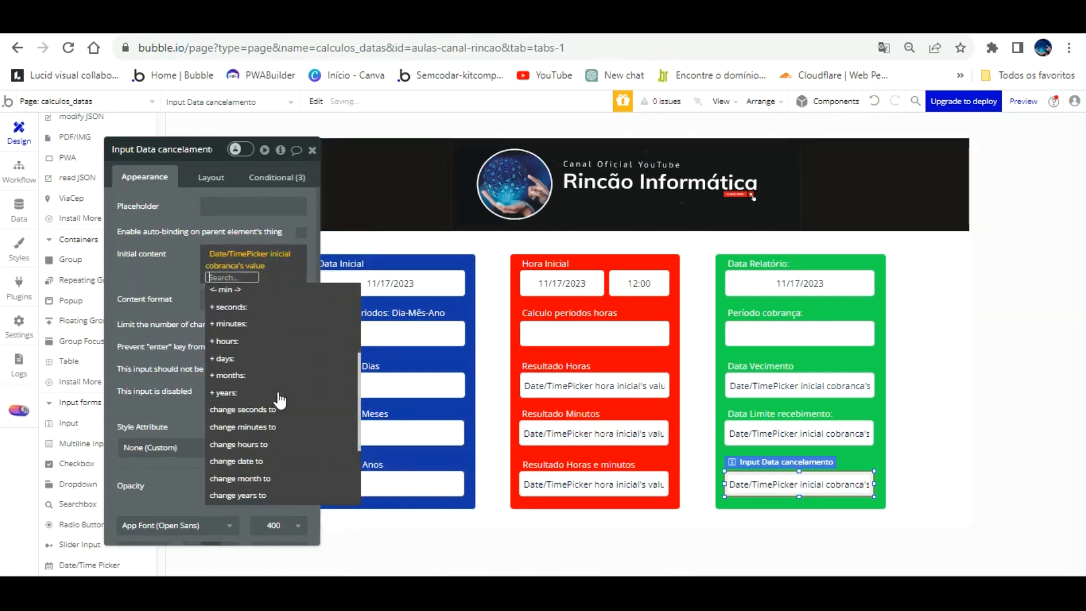
pyautogui.click(254, 374)
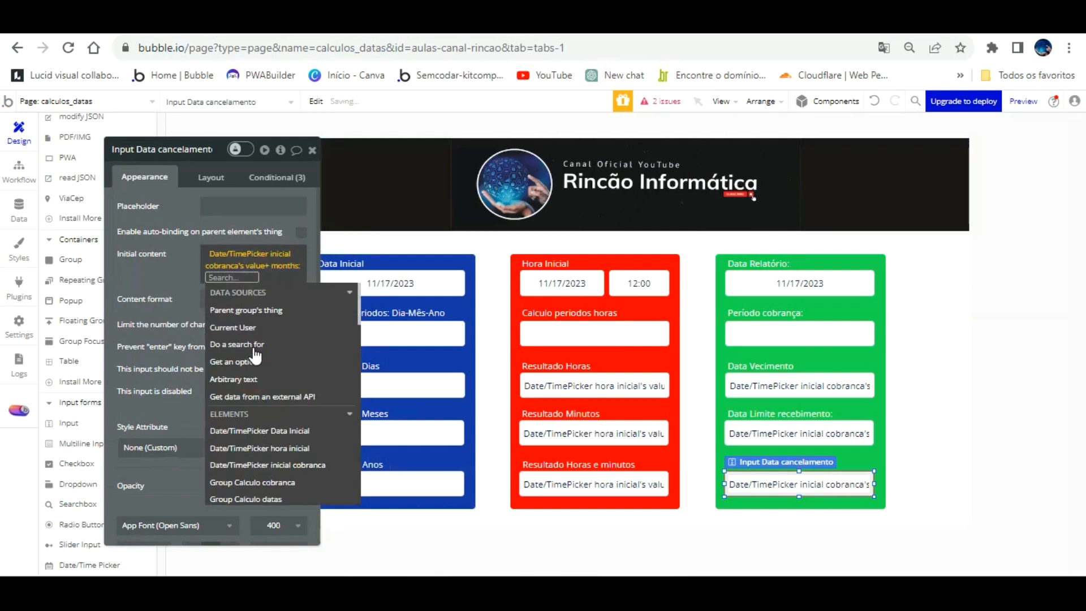
pyautogui.write('2')
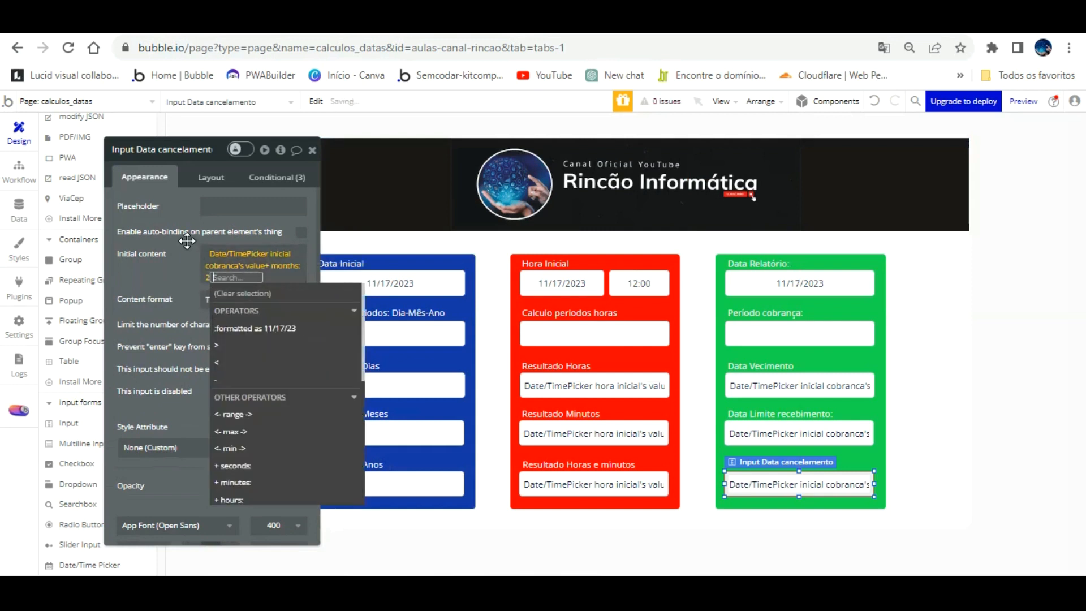
# Format Input Data cancelamento's date expression with the custom format dd/mm/yyyy
pyautogui.click(244, 324)
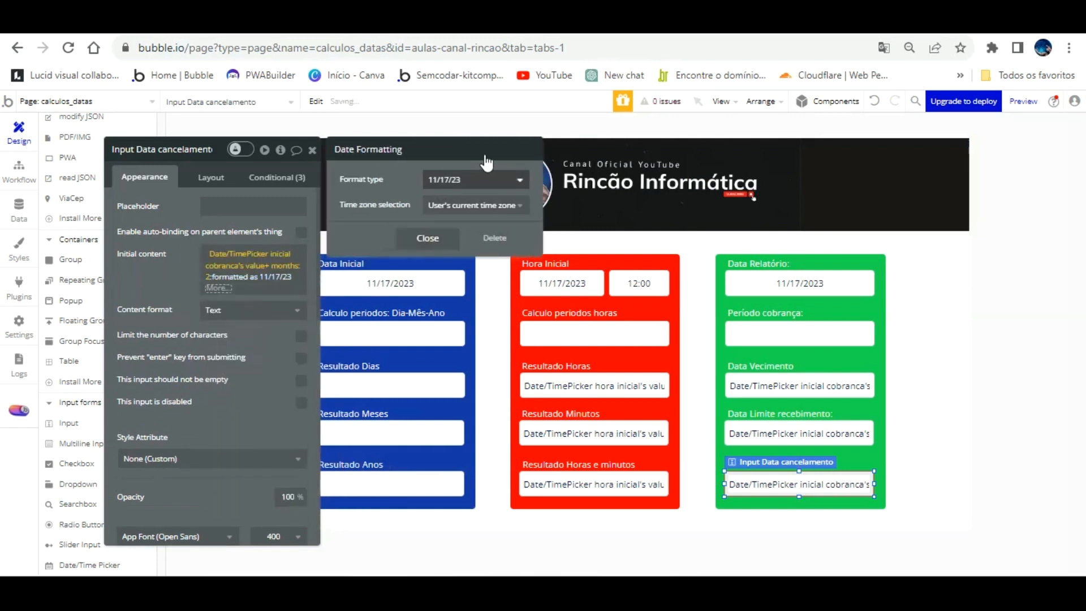
pyautogui.click(485, 178)
pyautogui.click(469, 403)
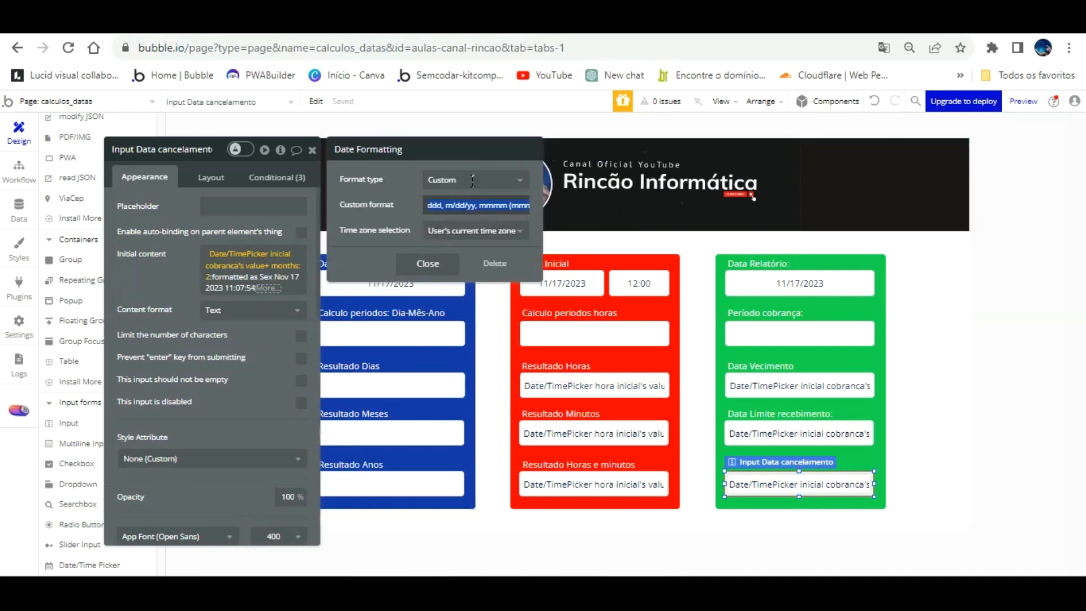
pyautogui.write('dd/mm/yyyy')
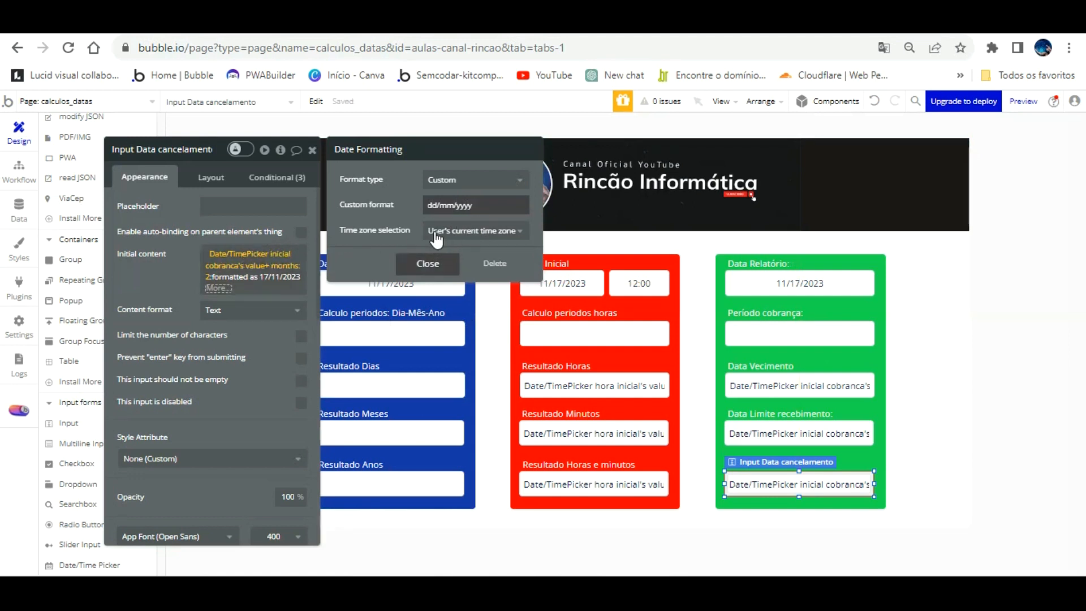
pyautogui.click(135, 257)
pyautogui.click(135, 256)
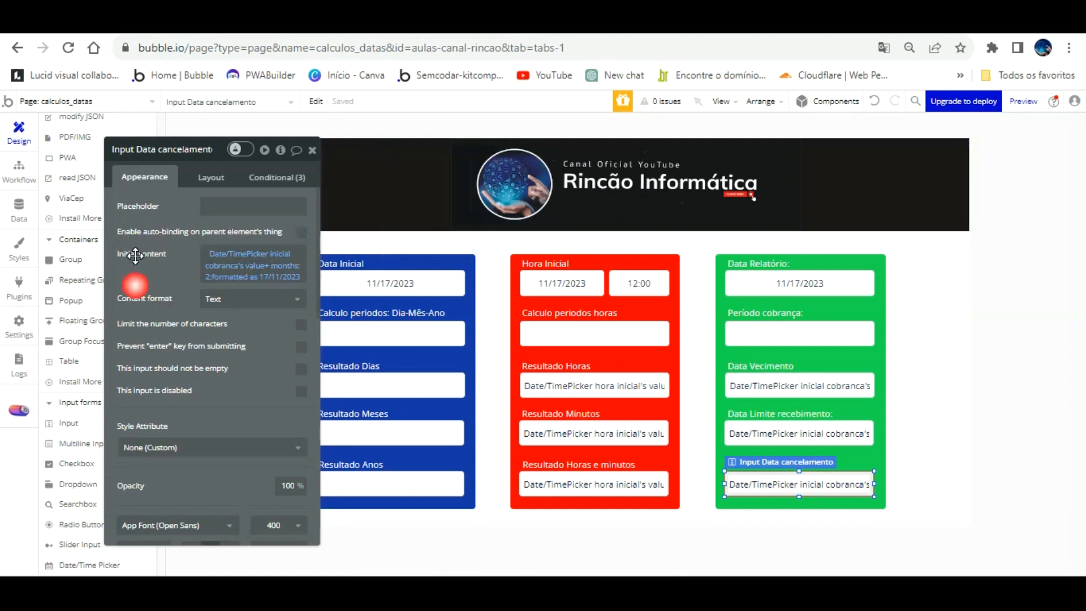
# Switch to the page preview, reload it and open the Data Relatório calendar
pyautogui.click(338, 22)
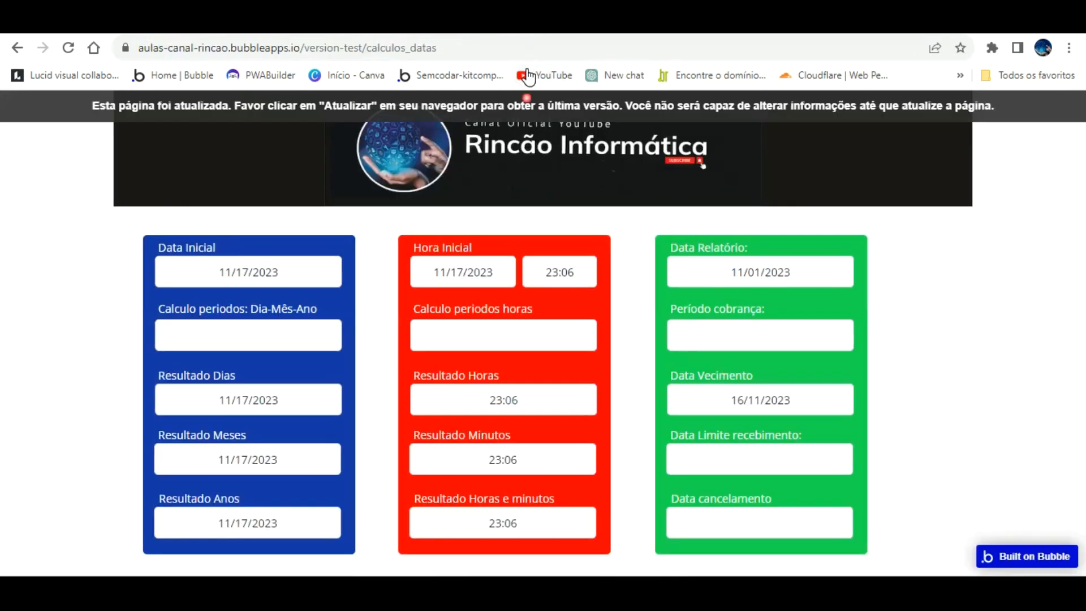
pyautogui.press('F5')
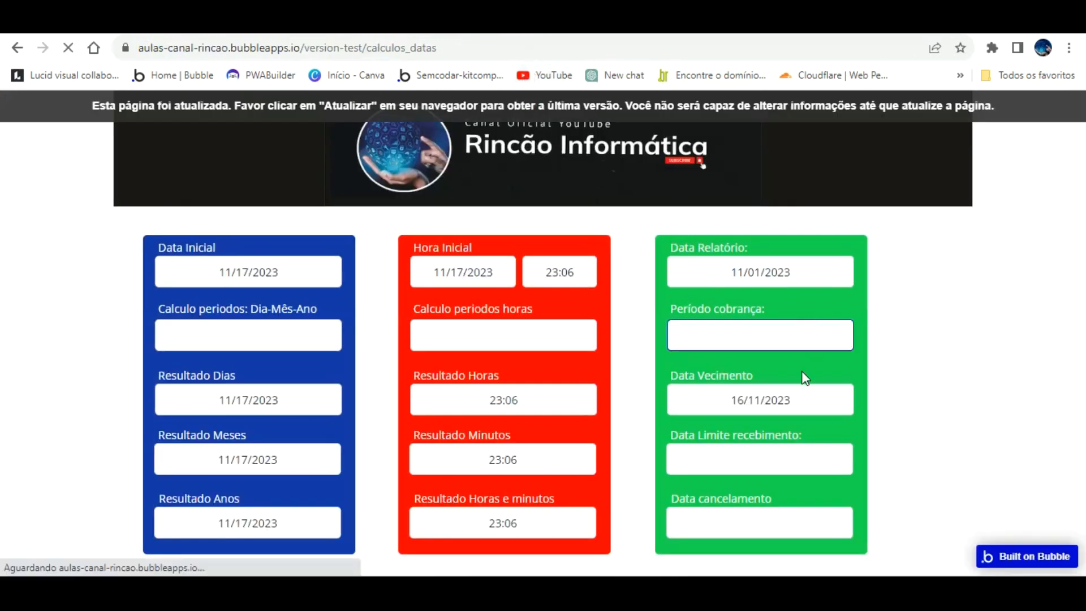
pyautogui.click(782, 272)
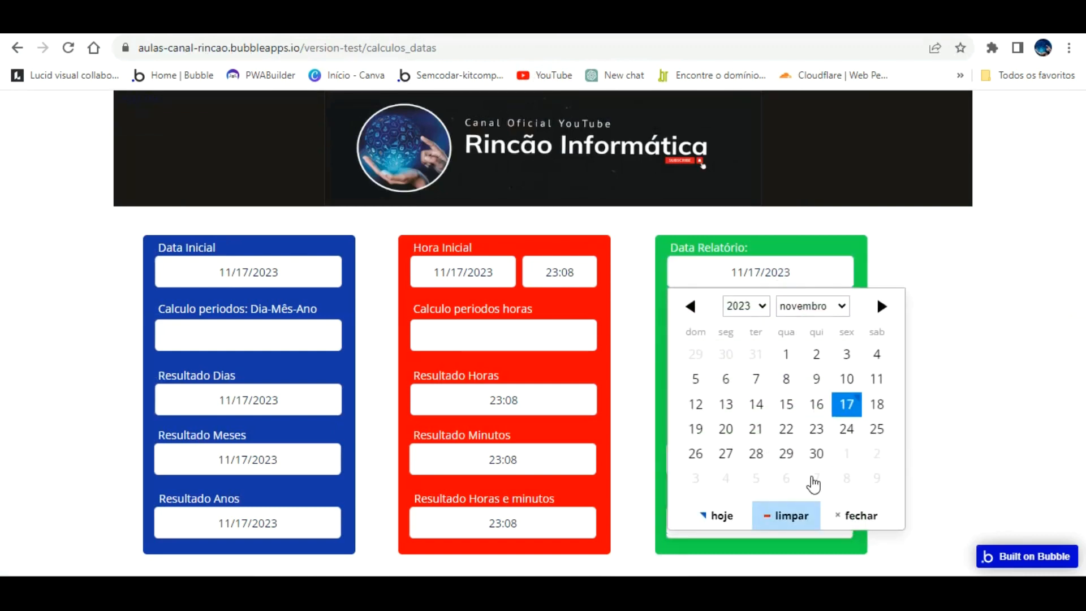
pyautogui.click(800, 506)
pyautogui.click(757, 272)
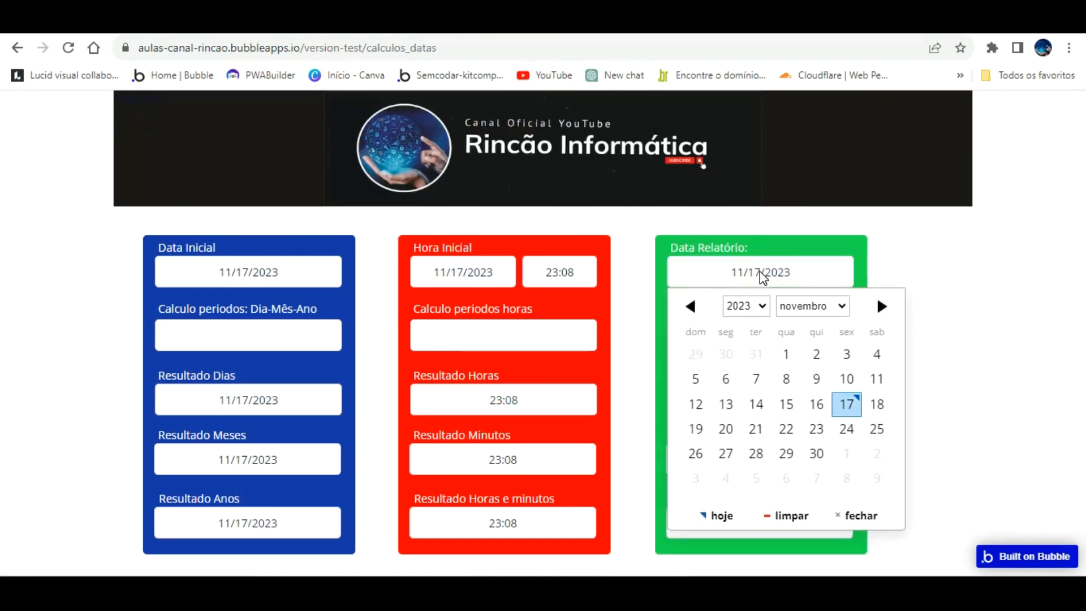
# Set the Data Relatório calendar to janeiro 2000 in the preview
pyautogui.click(752, 306)
pyautogui.scroll(10, 750, 76)
pyautogui.scroll(-15, 749, 77)
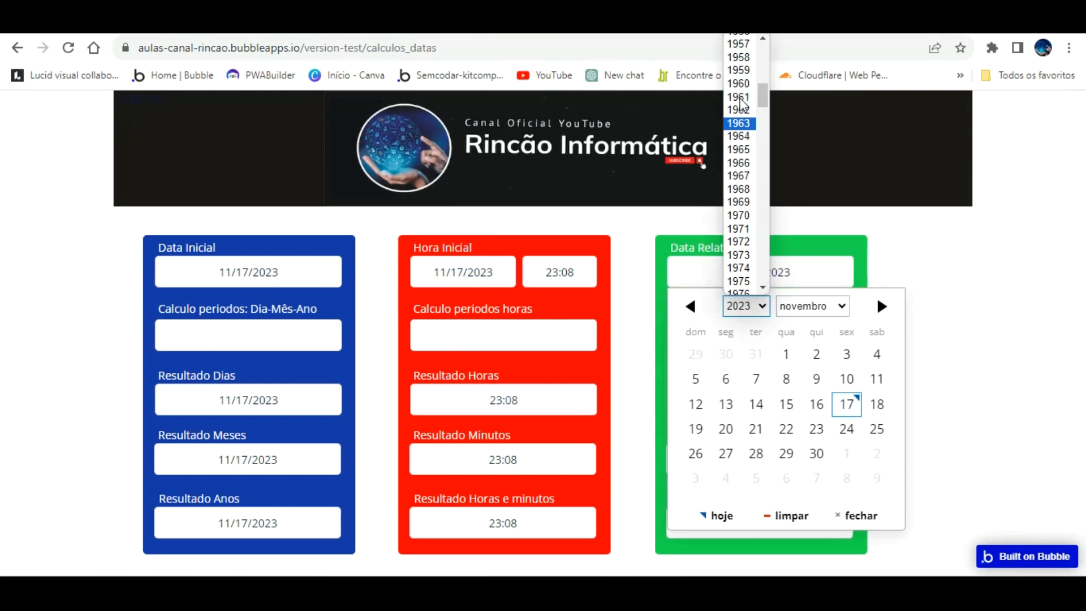
pyautogui.scroll(10, 745, 91)
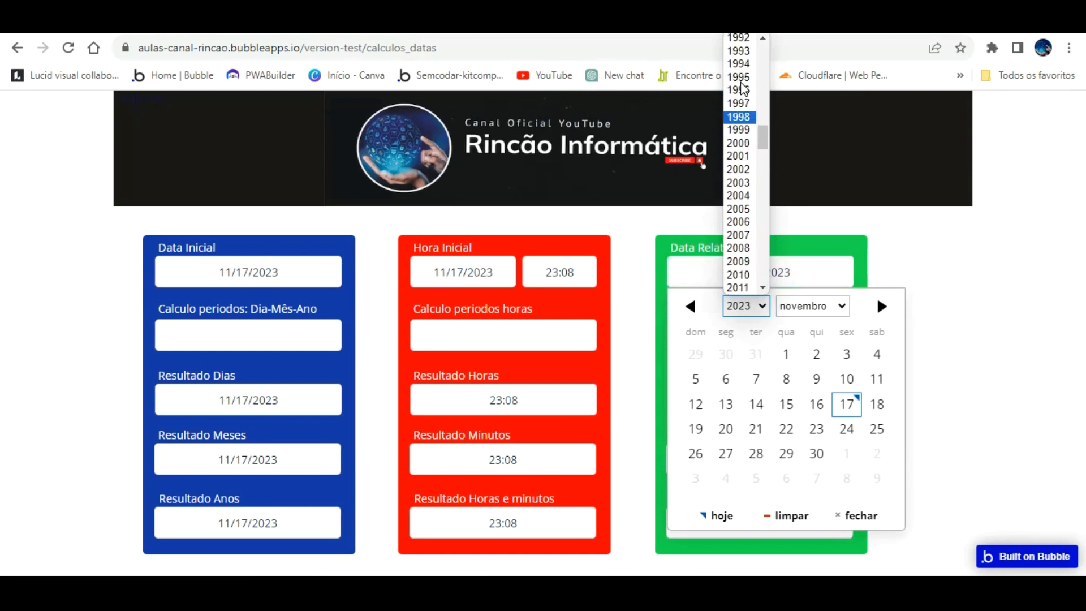
pyautogui.scroll(-4, 749, 109)
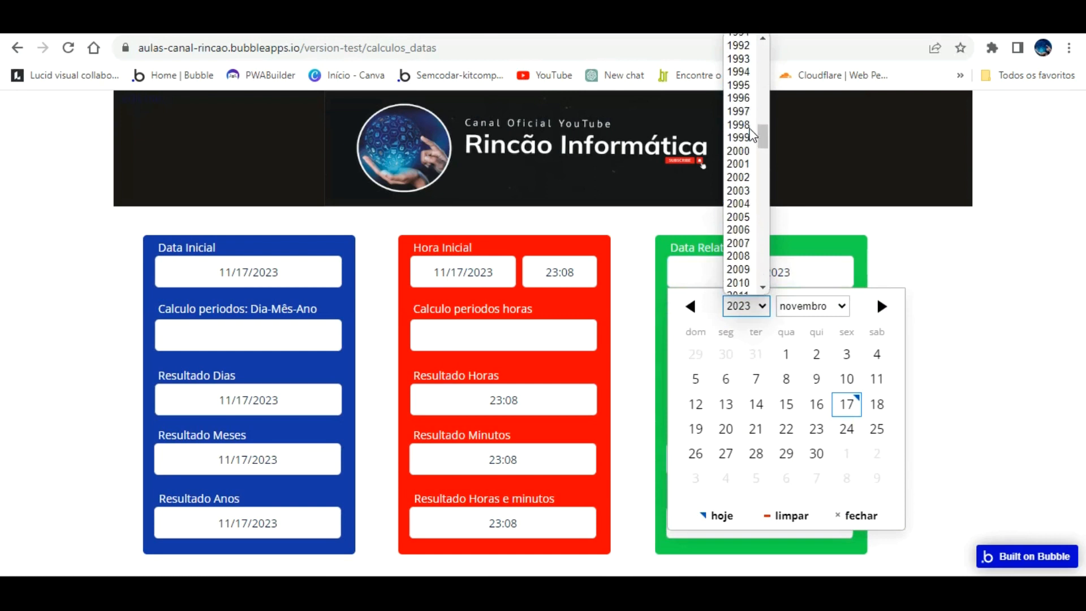
pyautogui.click(753, 143)
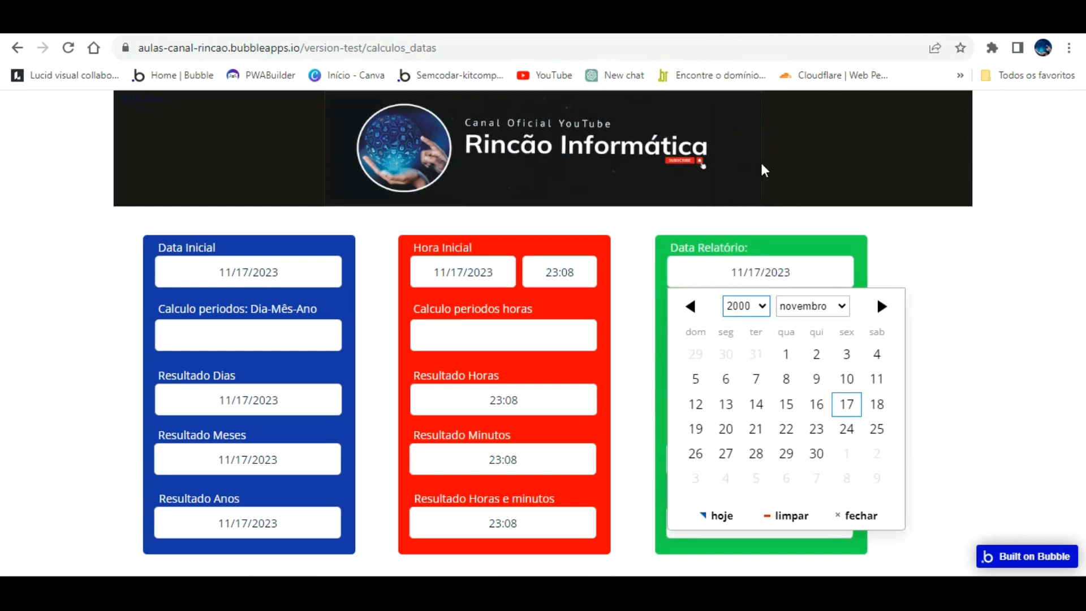
pyautogui.click(822, 300)
pyautogui.click(817, 322)
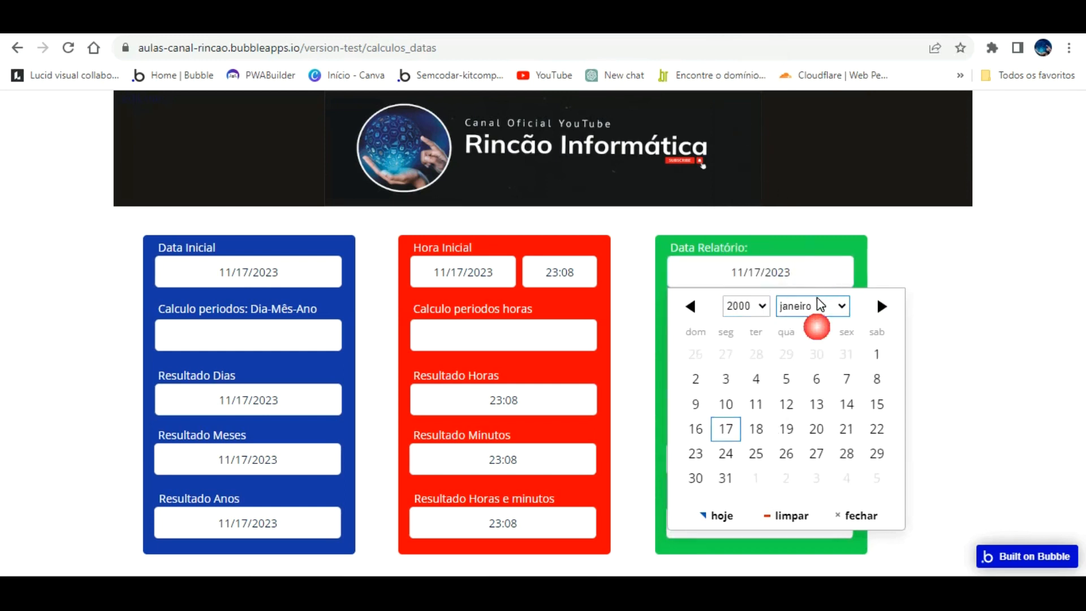
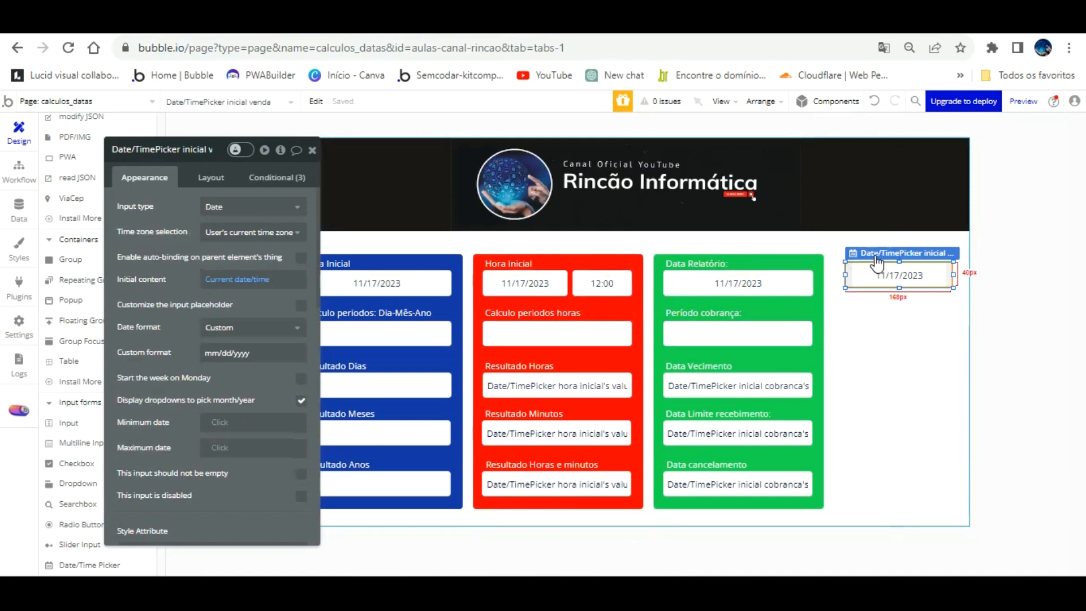
# Paste a copy of Date/TimePicker inicial venda directly below the original and rename it Date/TimePicker data vencimento venda
pyautogui.hotkey('ctrl', 'v')
pyautogui.moveTo(887, 258); pyautogui.dragTo(882, 300)
pyautogui.click(202, 149)
pyautogui.press('BackSpace')
pyautogui.press('BackSpace')
pyautogui.press('BackSpace')
pyautogui.press('BackSpace')
pyautogui.press('BackSpace')
pyautogui.press('BackSpace')
pyautogui.press('BackSpace')
pyautogui.press('BackSpace')
pyautogui.press('BackSpace')
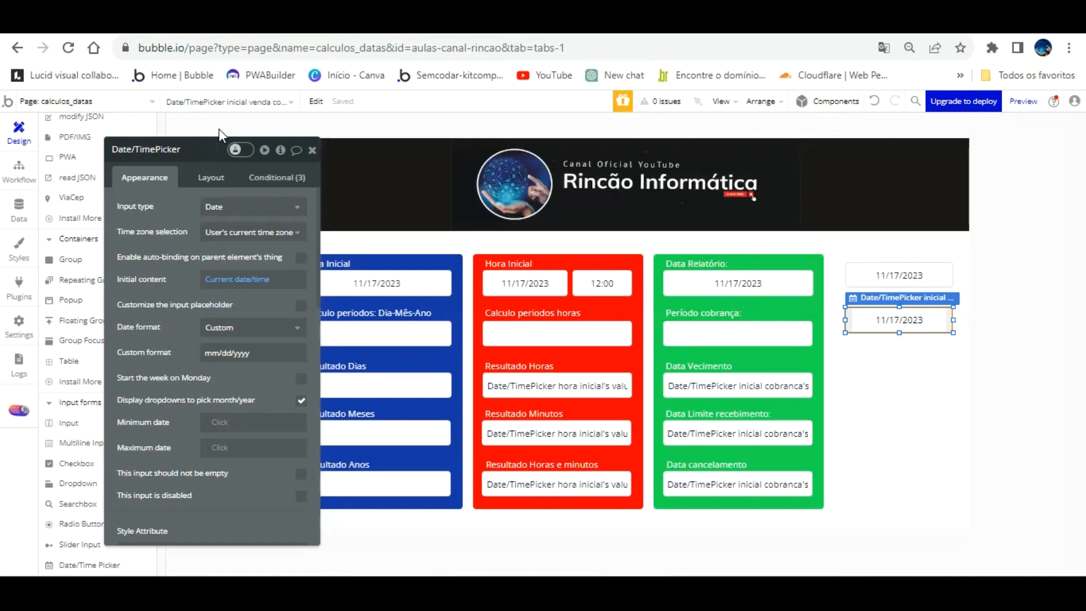
pyautogui.write('venciemtn')
pyautogui.press('BackSpace')
pyautogui.press('BackSpace')
pyautogui.press('BackSpace')
pyautogui.write('data vercimento venda')
pyautogui.press('Return')
pyautogui.click(900, 362)
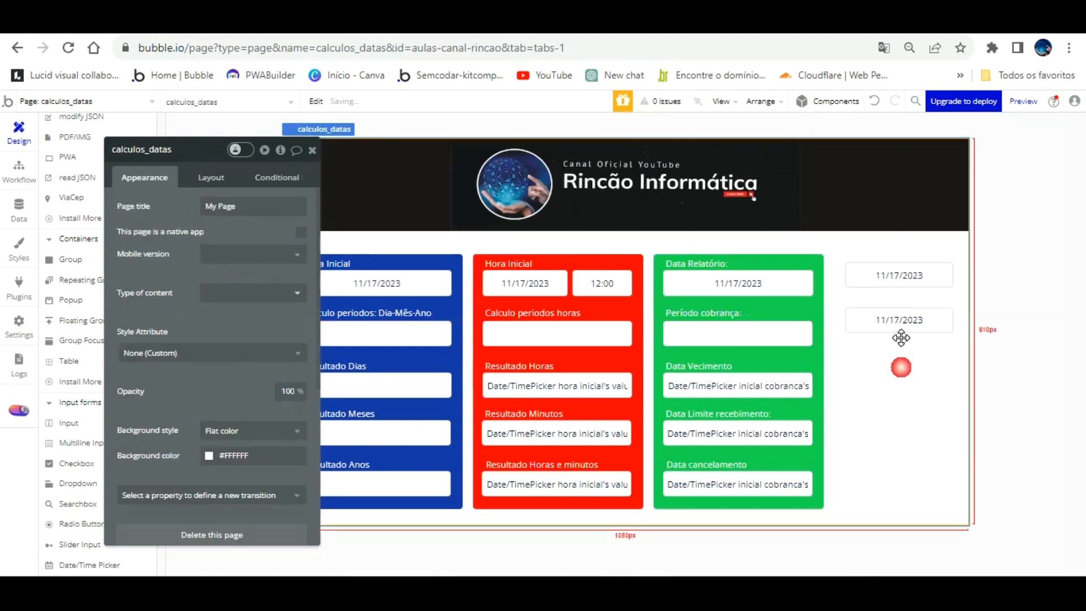
# Try pasting the copied date expression into Date/TimePicker data vencimento venda's initial content, and clear it
pyautogui.click(903, 252)
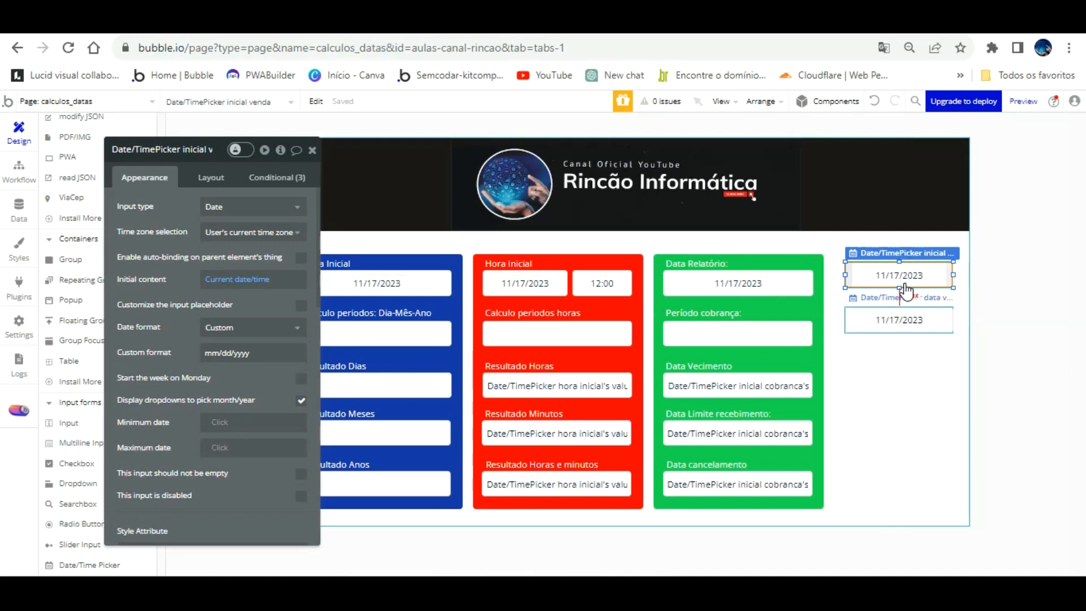
pyautogui.click(904, 318)
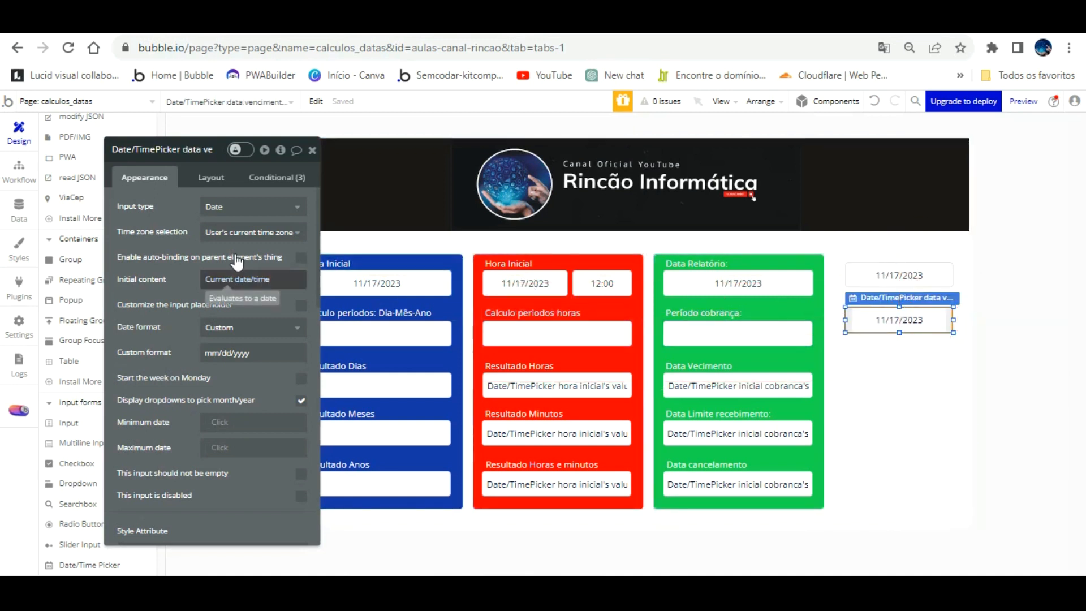
pyautogui.rightClick(298, 274)
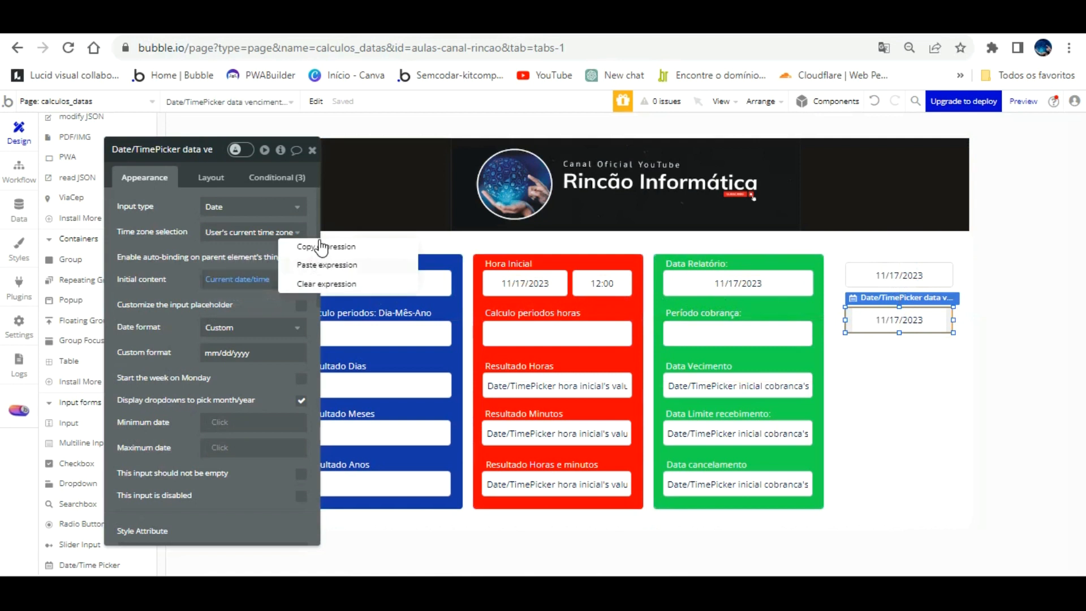
pyautogui.click(317, 265)
pyautogui.rightClick(298, 273)
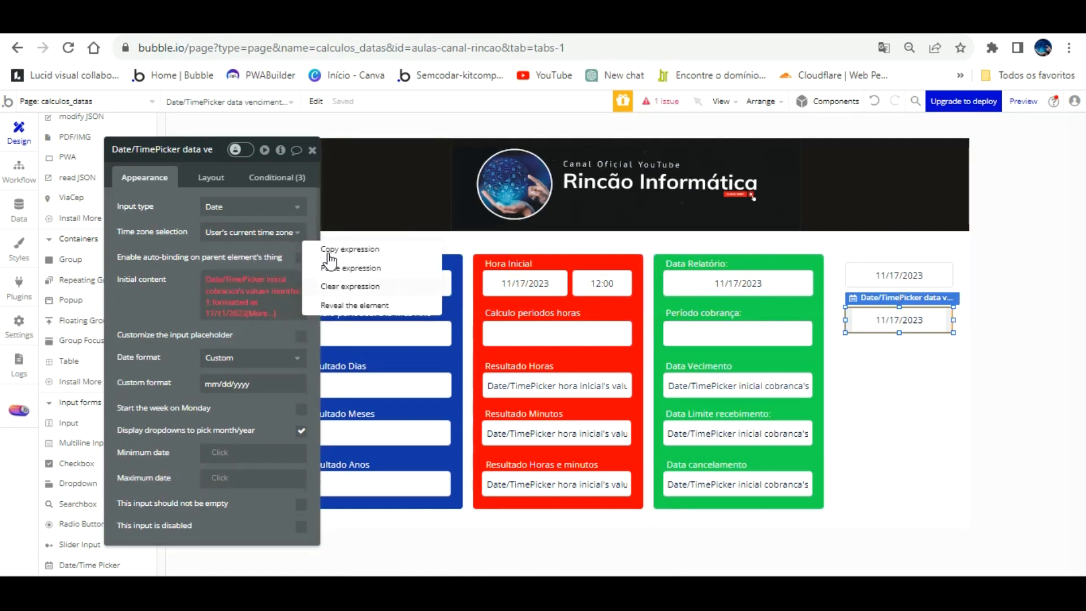
pyautogui.click(345, 286)
# Set Date/TimePicker data vencimento venda's initial content to Date/TimePicker inicial venda's value rounded down to month
pyautogui.click(226, 279)
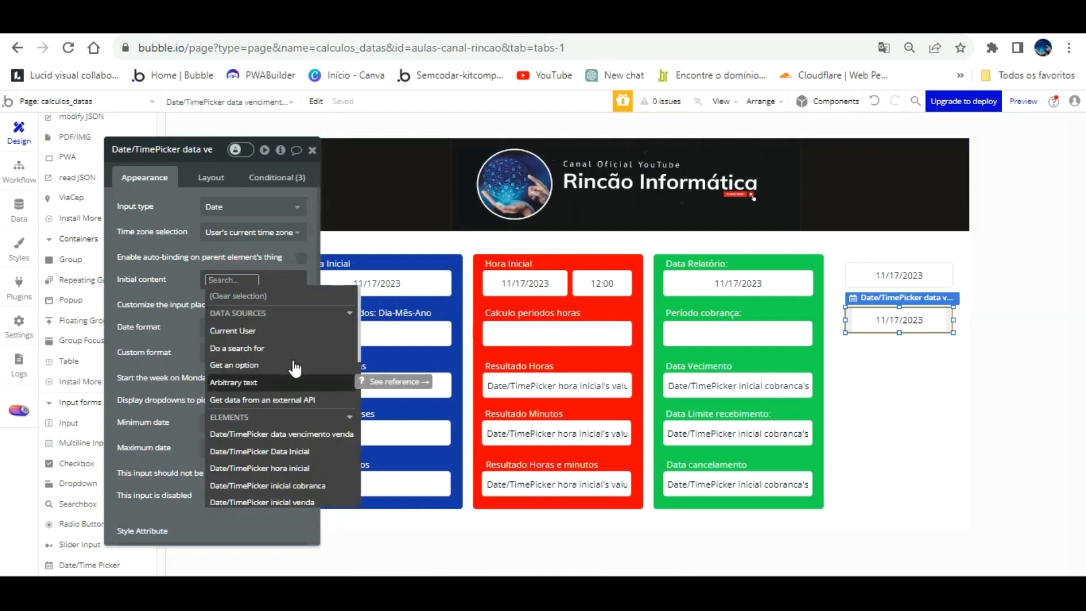
pyautogui.scroll(-3, 295, 368)
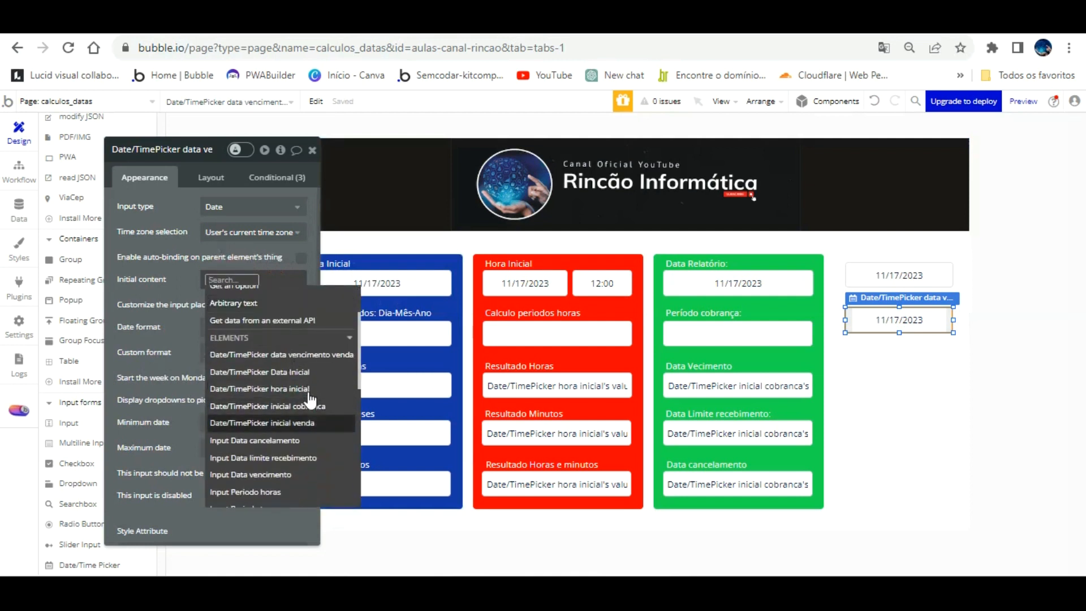
pyautogui.click(283, 422)
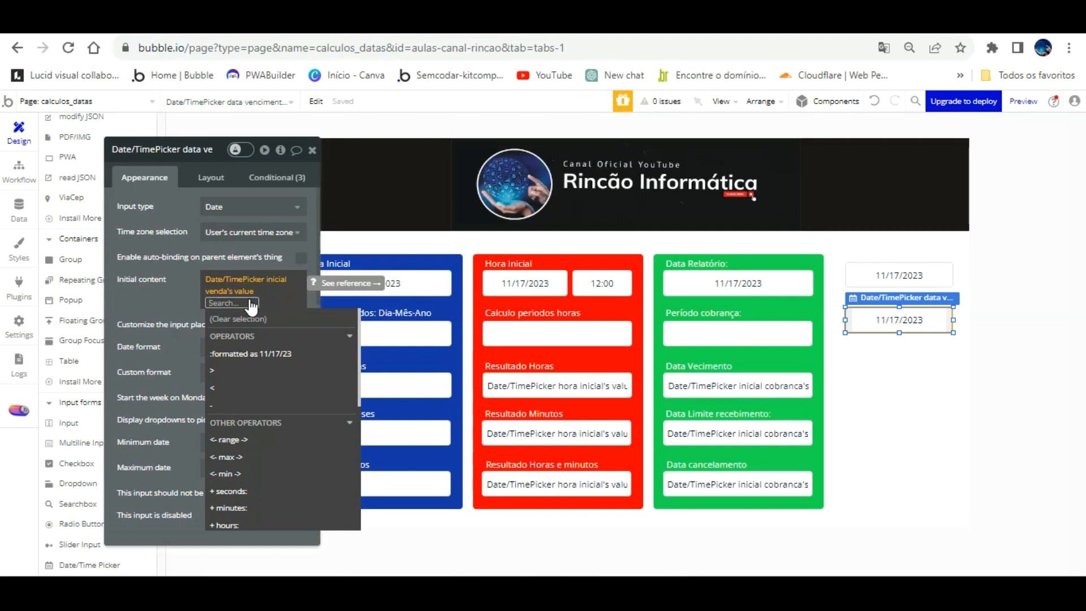
pyautogui.scroll(-3, 300, 345)
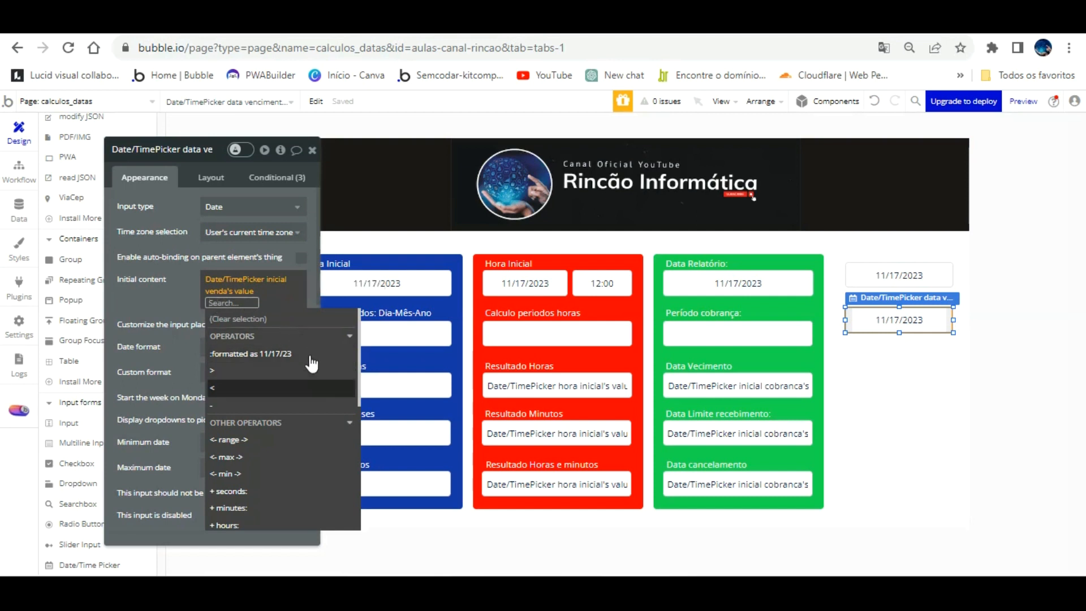
pyautogui.scroll(-3, 311, 368)
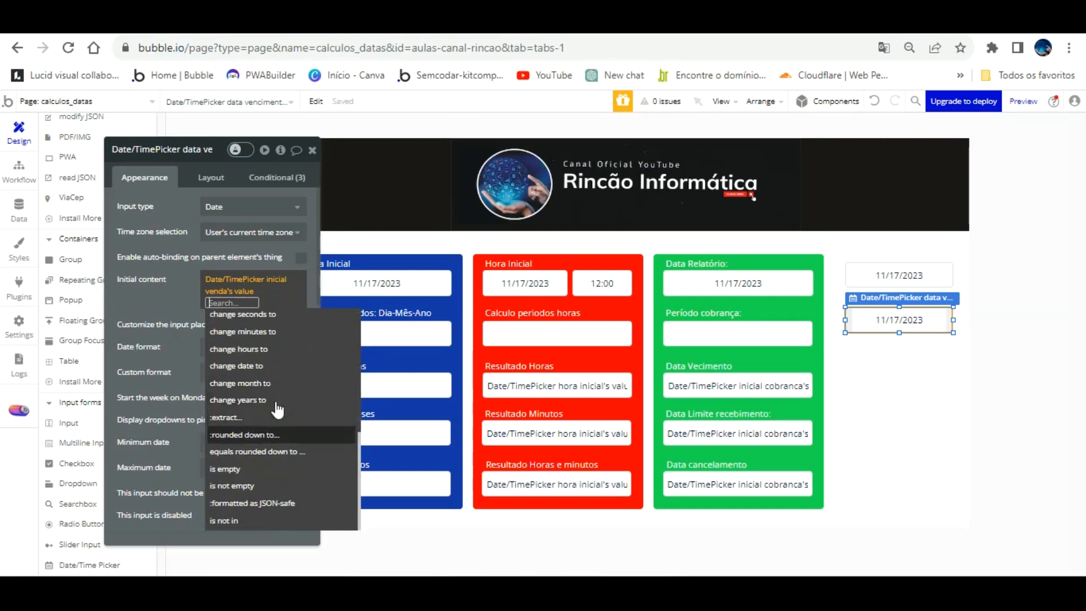
pyautogui.click(275, 435)
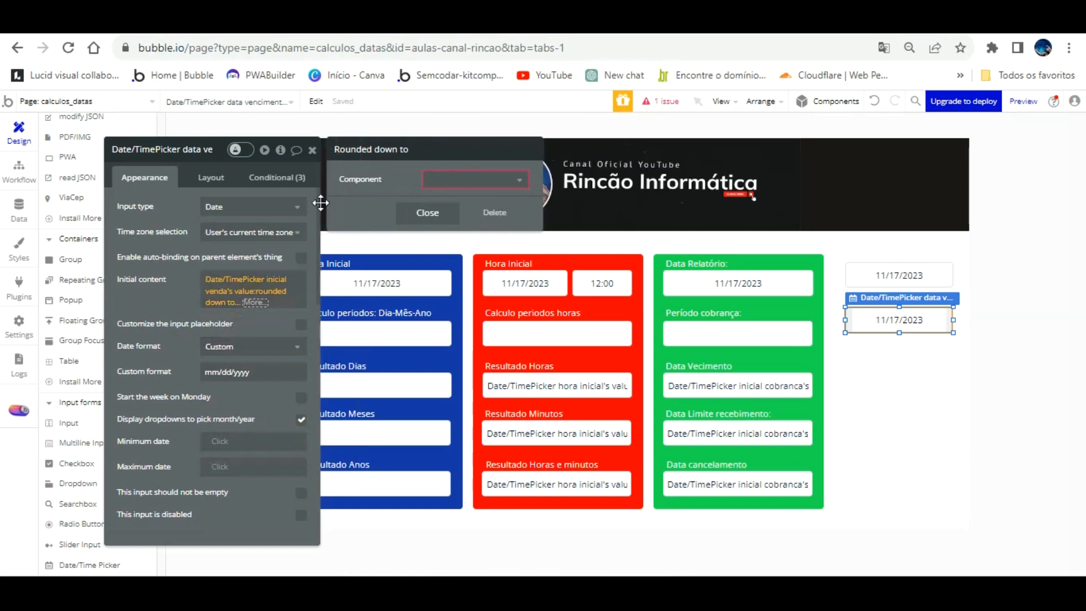
pyautogui.click(504, 182)
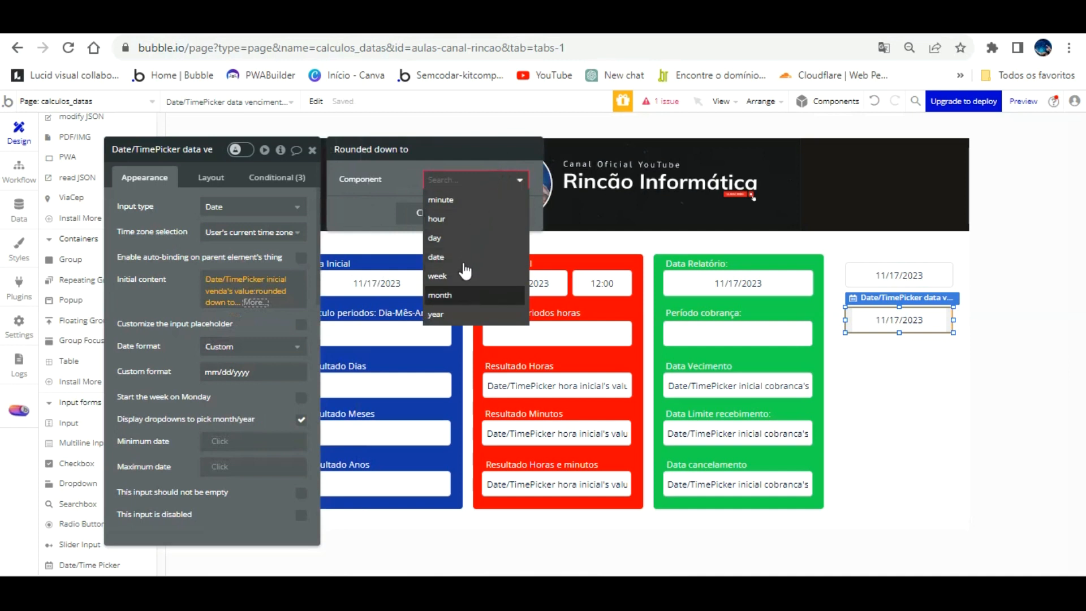
pyautogui.click(439, 295)
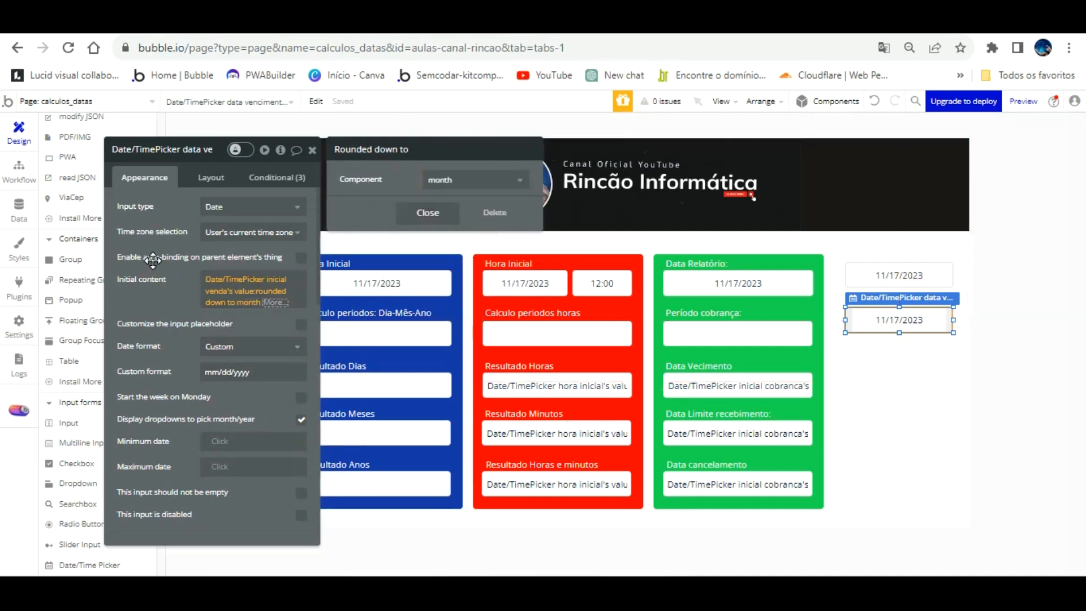
# Refresh the page preview and set the sale date picker to 01/01/2000 to test the due date calculation
pyautogui.click(170, 298)
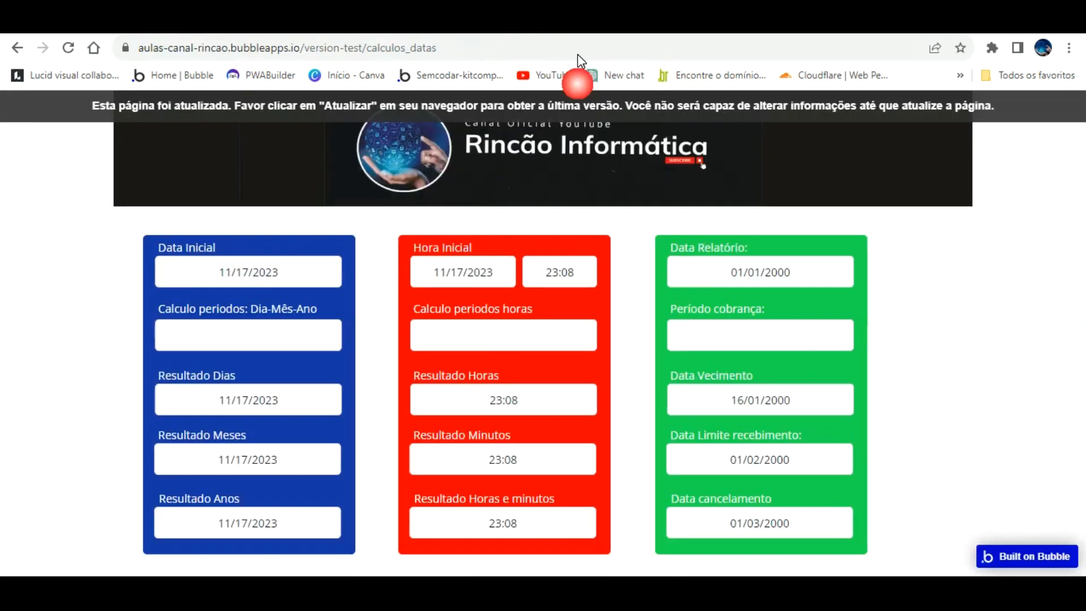
pyautogui.click(732, 106)
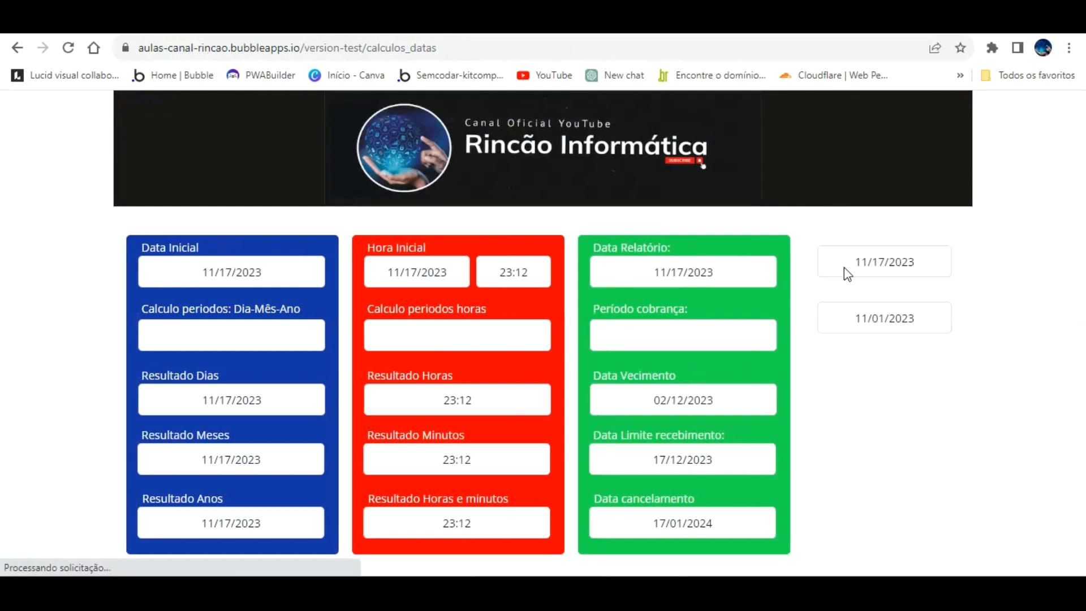
pyautogui.click(892, 241)
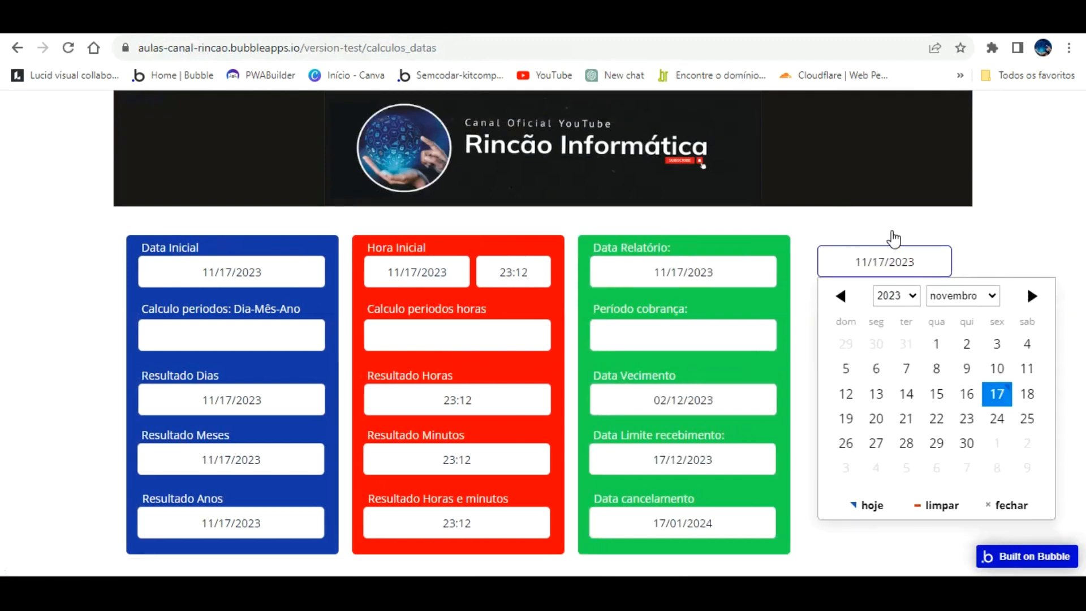
pyautogui.click(904, 293)
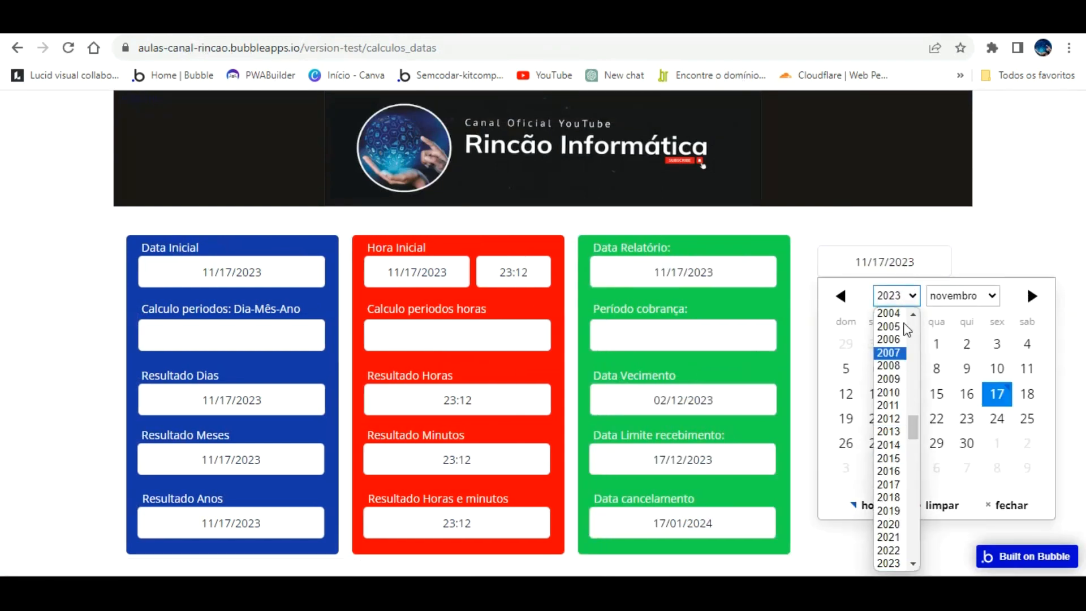
pyautogui.scroll(8, 904, 318)
pyautogui.scroll(-3, 898, 428)
pyautogui.scroll(-4, 902, 390)
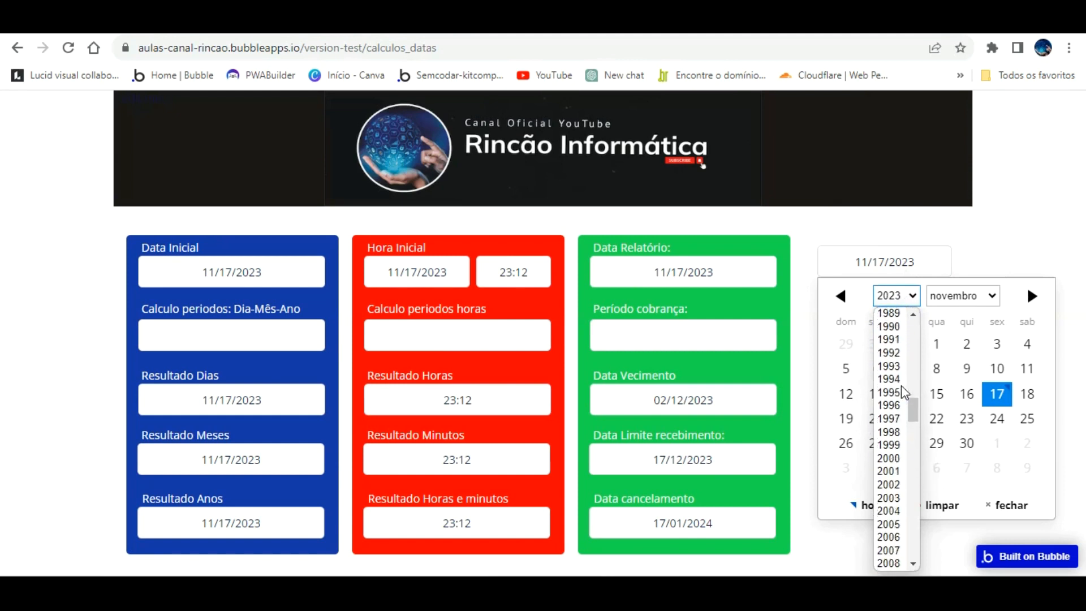
pyautogui.click(890, 420)
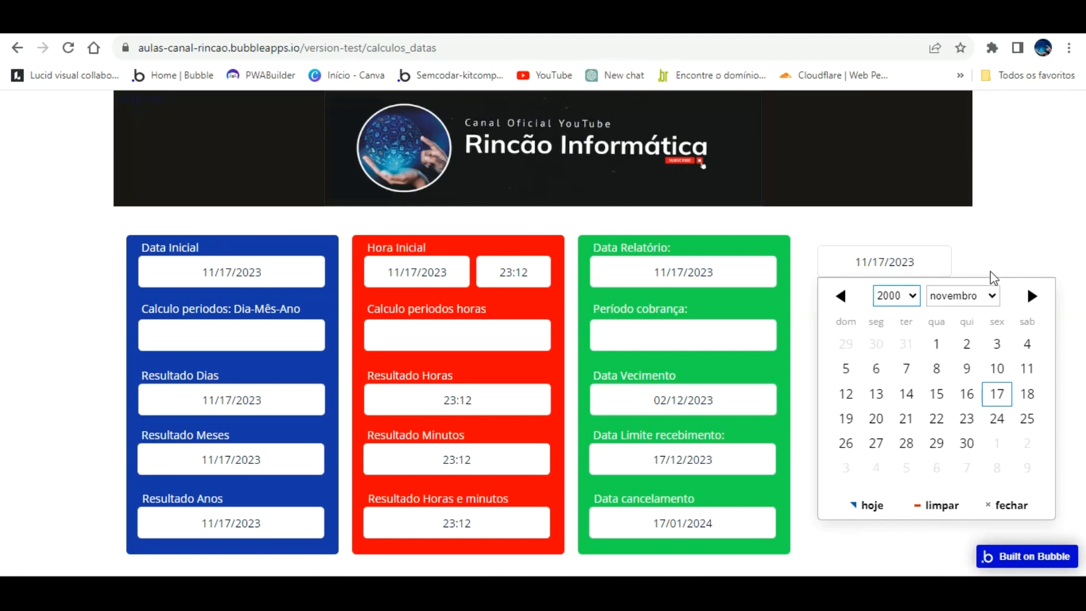
pyautogui.click(989, 296)
pyautogui.click(981, 311)
pyautogui.click(1027, 343)
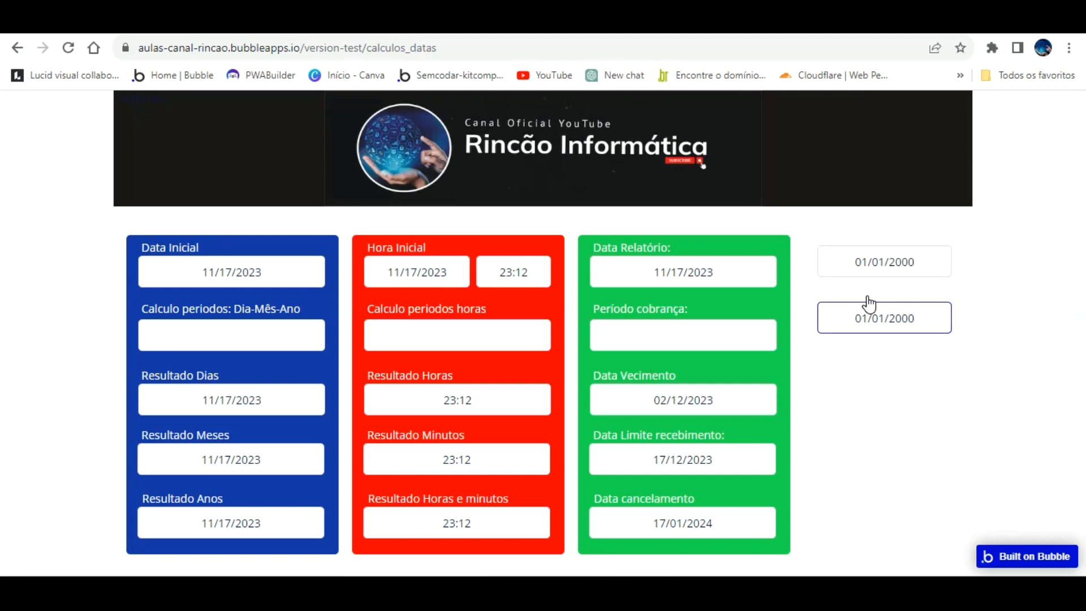
# Test the sale date picker in the preview with 01/14/2000 and 01/27/2000, and check the due date picker
pyautogui.click(884, 262)
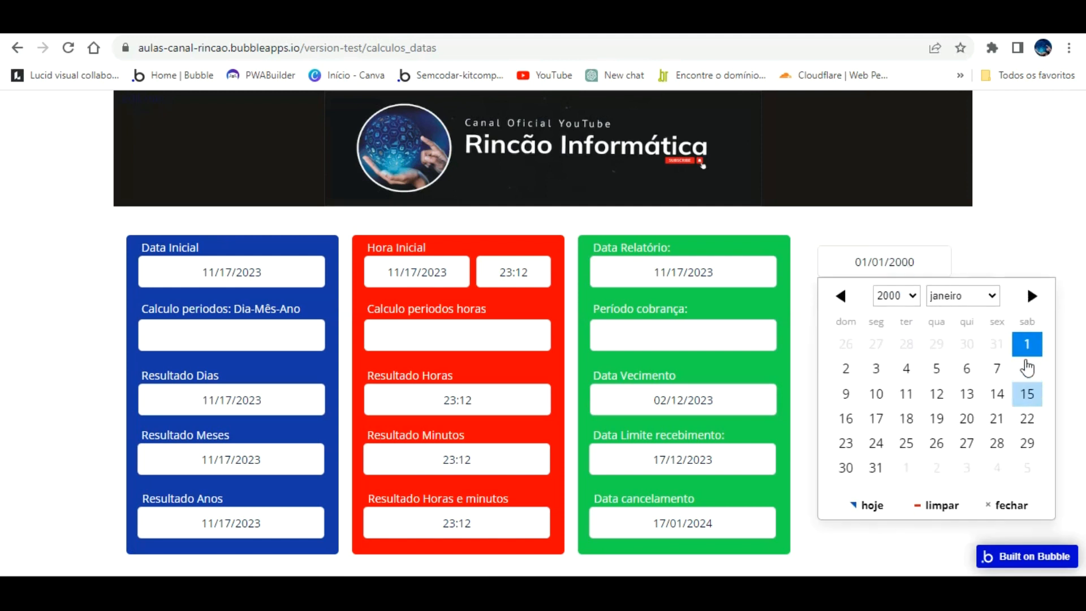
pyautogui.click(997, 392)
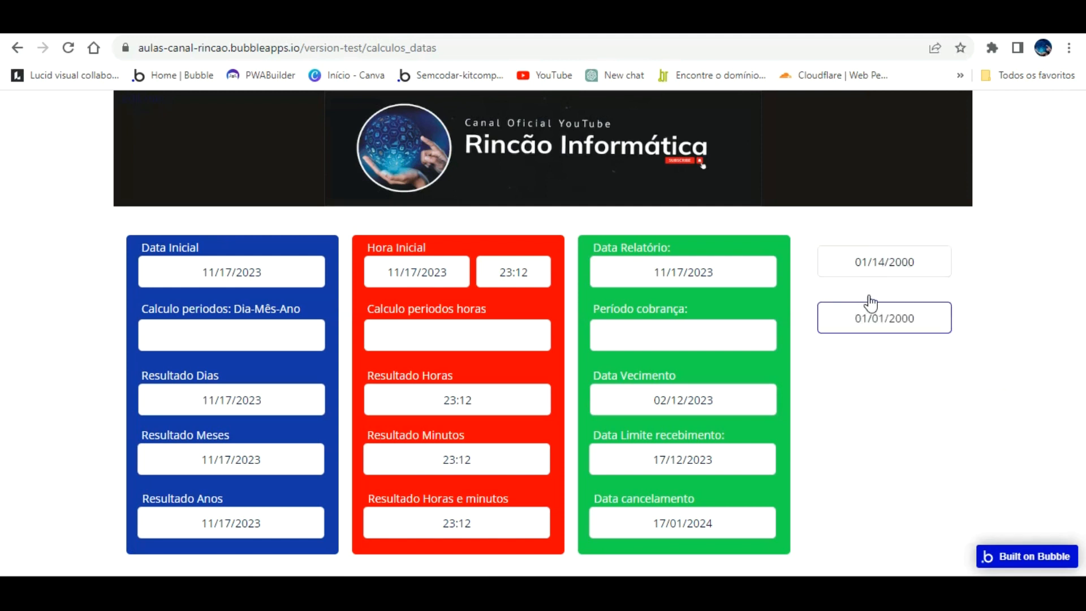
pyautogui.click(893, 257)
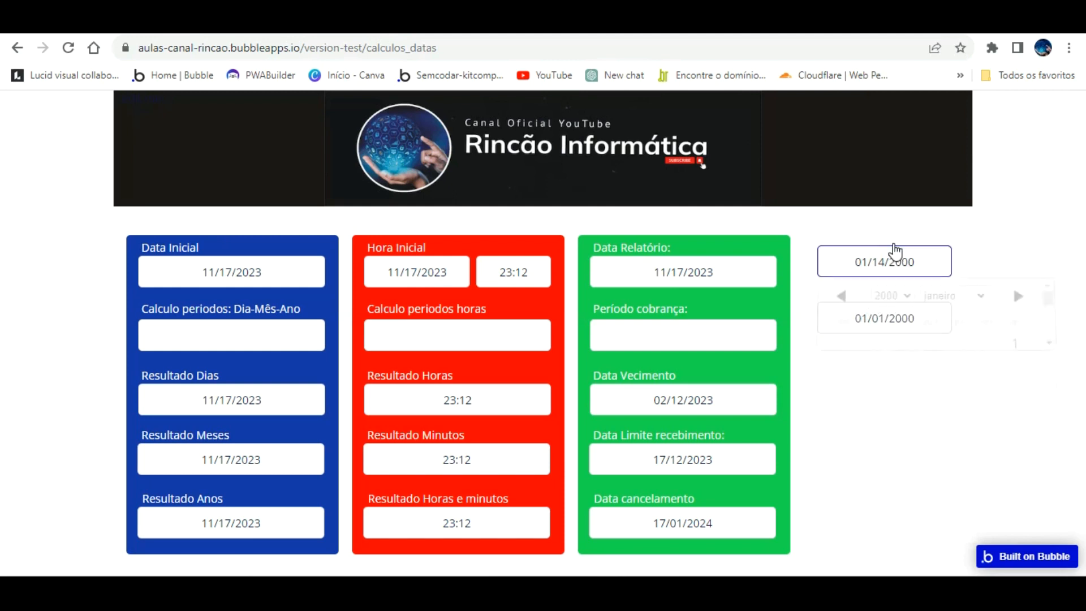
pyautogui.click(968, 437)
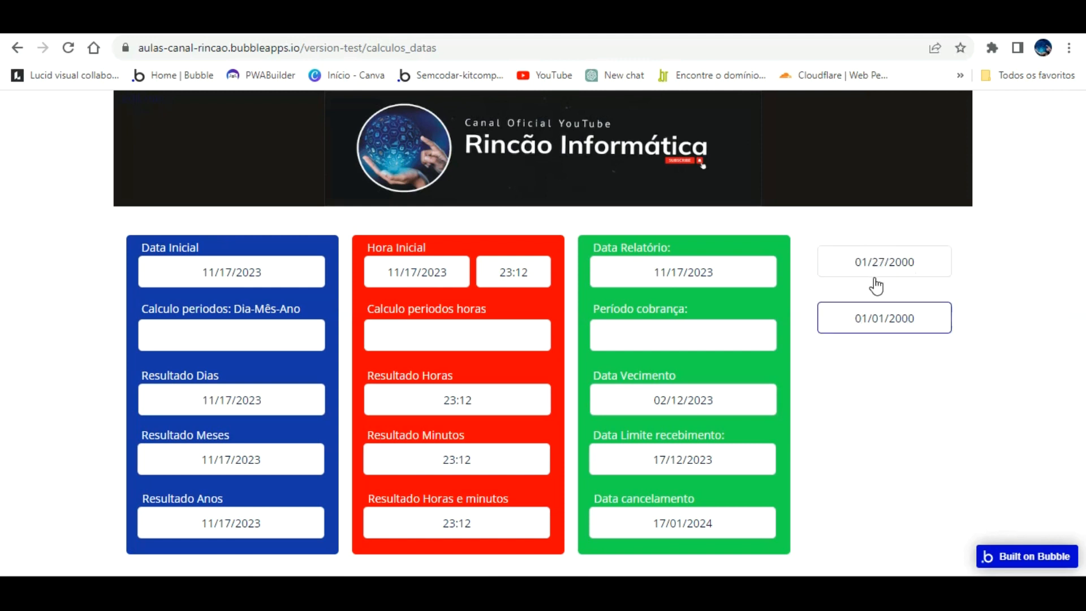
pyautogui.click(877, 309)
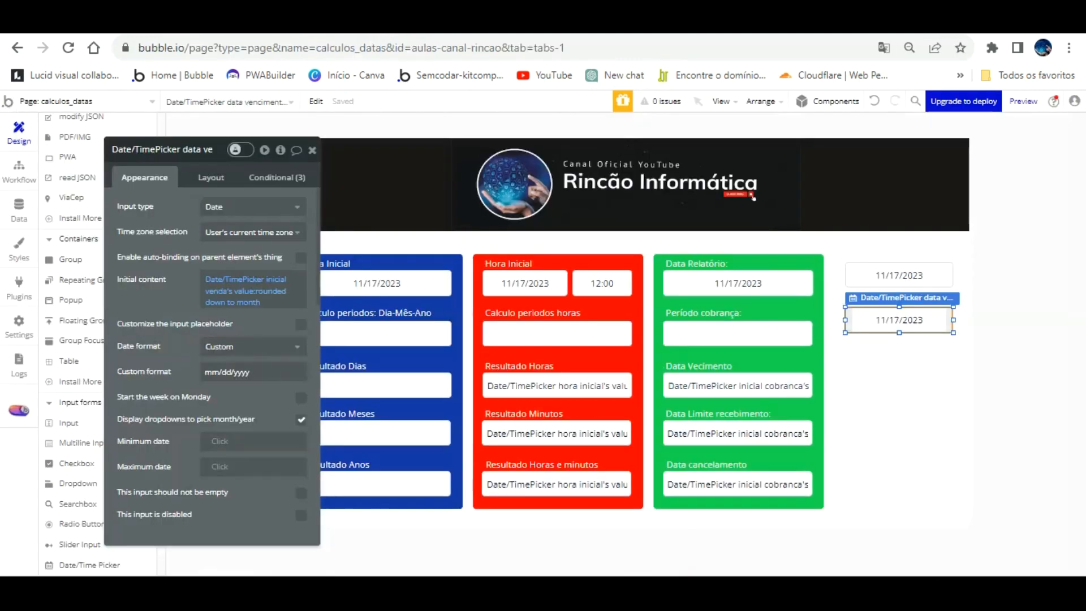
# Append + months: 1 after the month rounding in Date/TimePicker data vencimento venda's initial content
pyautogui.click(256, 286)
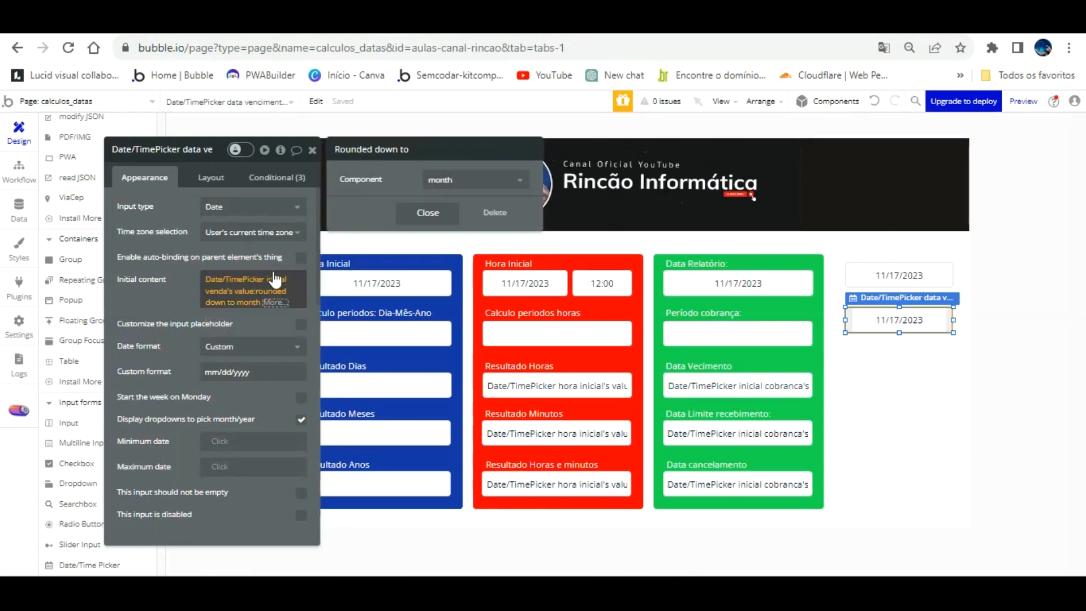
pyautogui.click(274, 301)
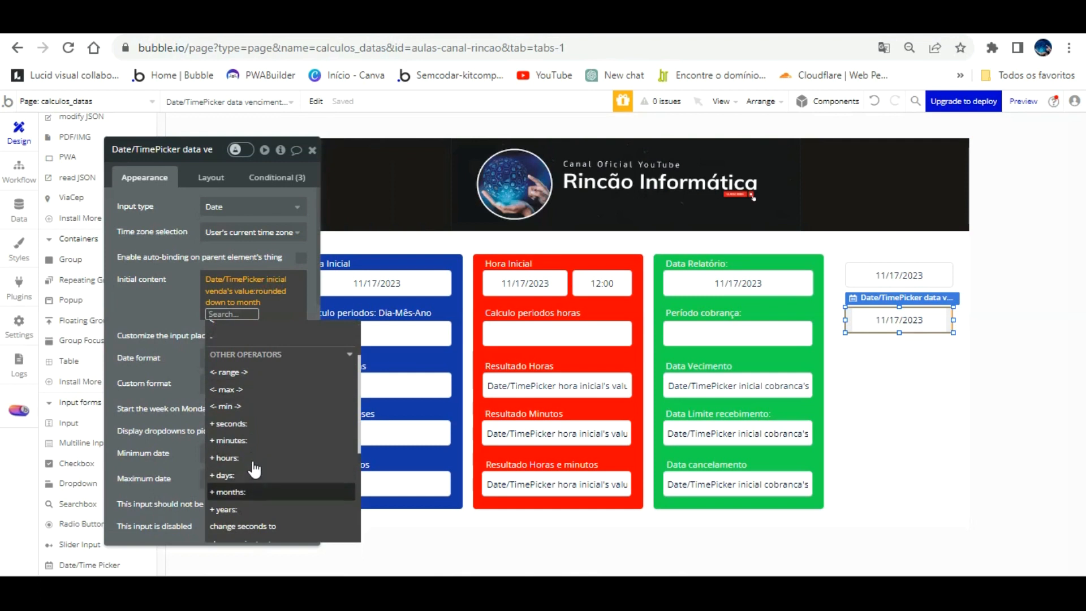
pyautogui.click(256, 492)
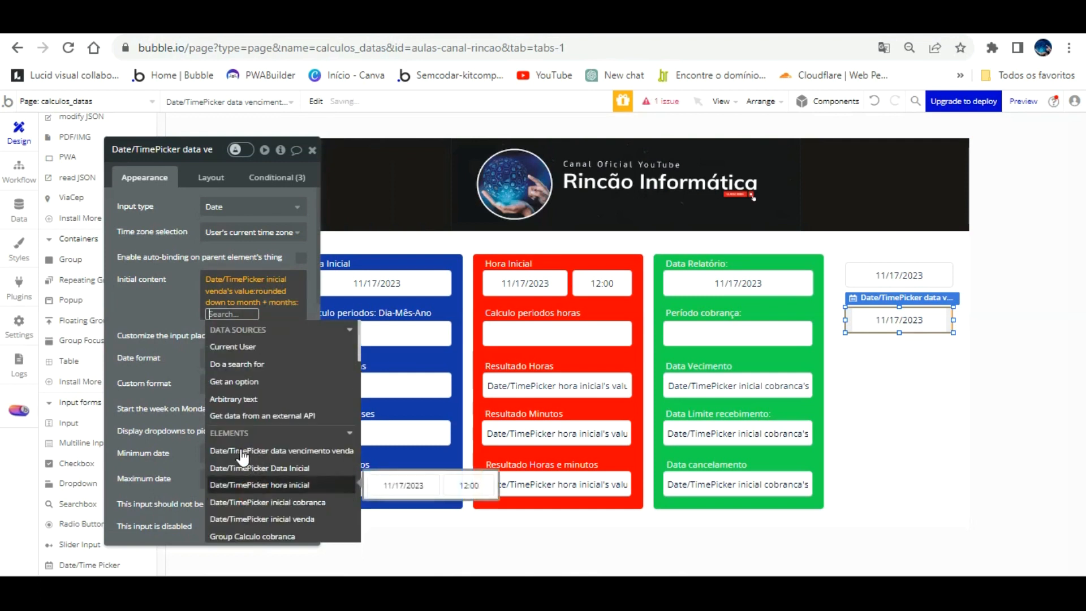
pyautogui.write('1')
pyautogui.click(177, 288)
pyautogui.click(176, 288)
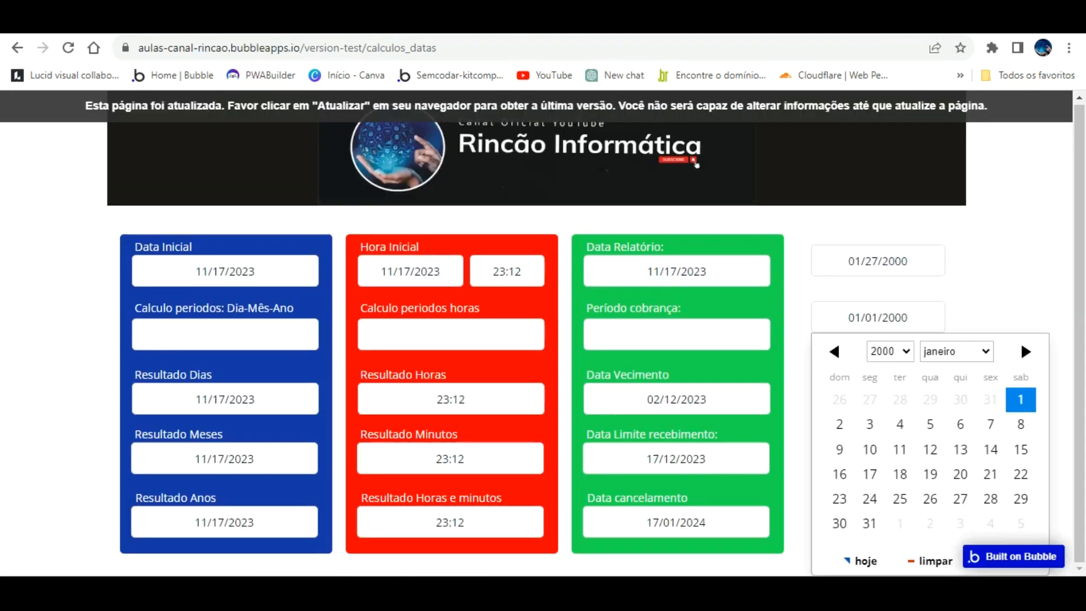
# Reload the preview, switch the sale date calendar to janeiro 2023, and close it without picking a day
pyautogui.press('F5')
pyautogui.click(907, 264)
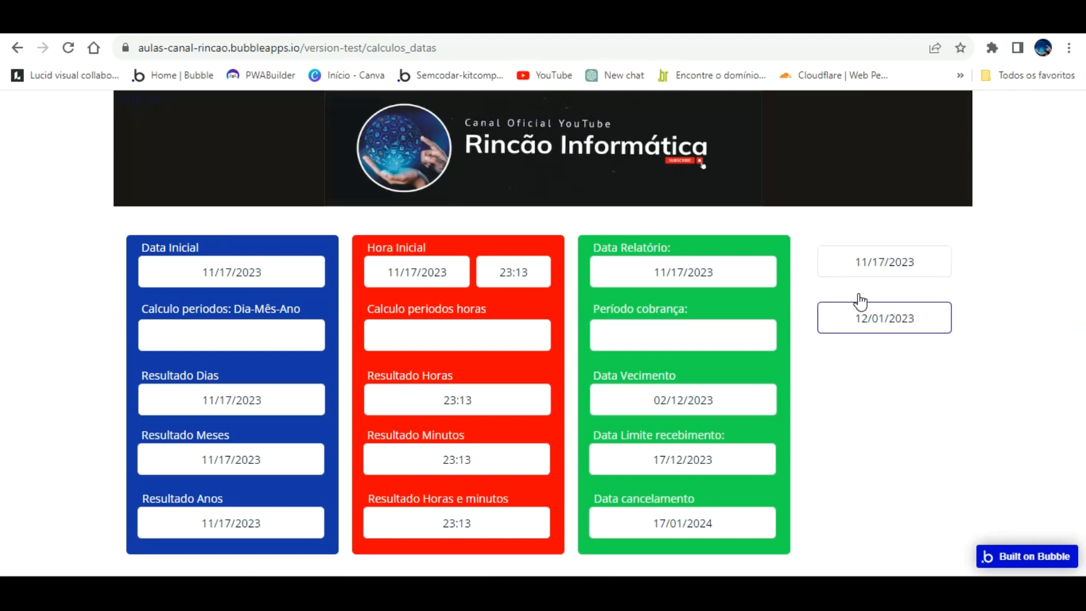
pyautogui.click(862, 258)
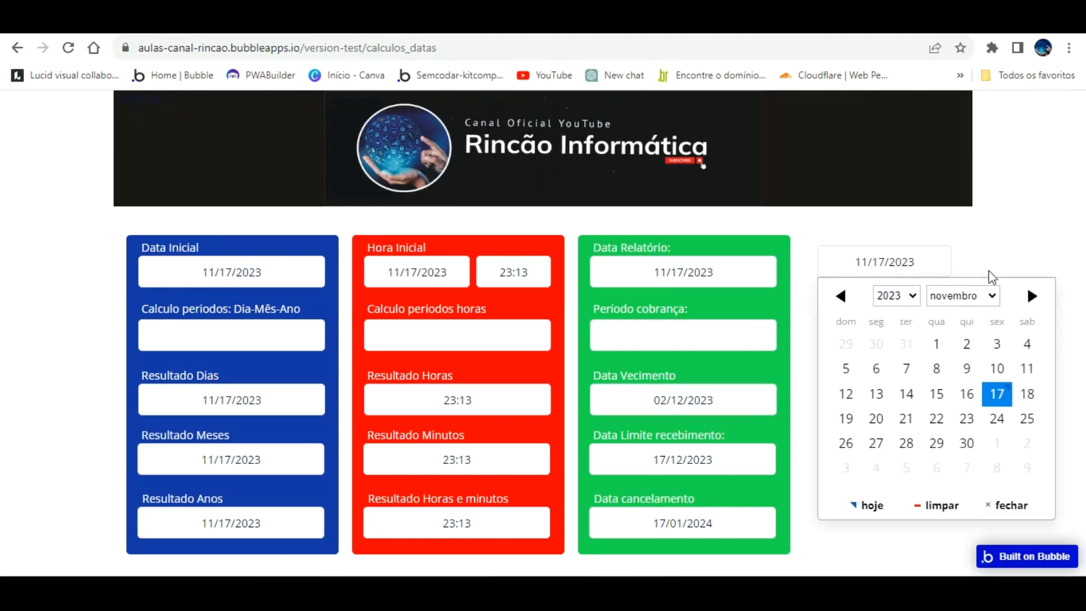
pyautogui.click(988, 292)
pyautogui.click(973, 312)
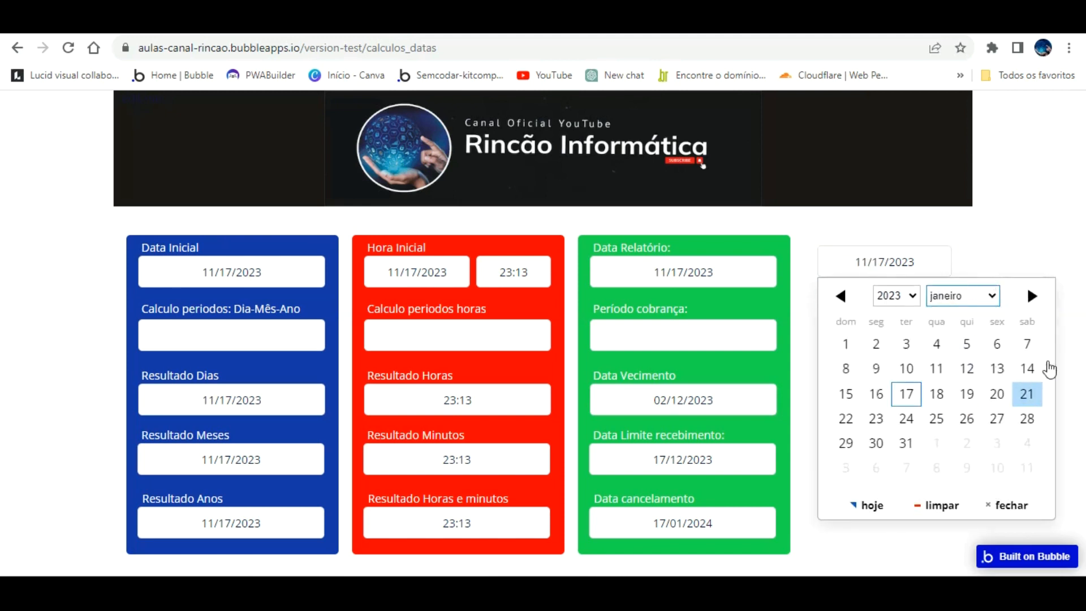
pyautogui.click(1079, 368)
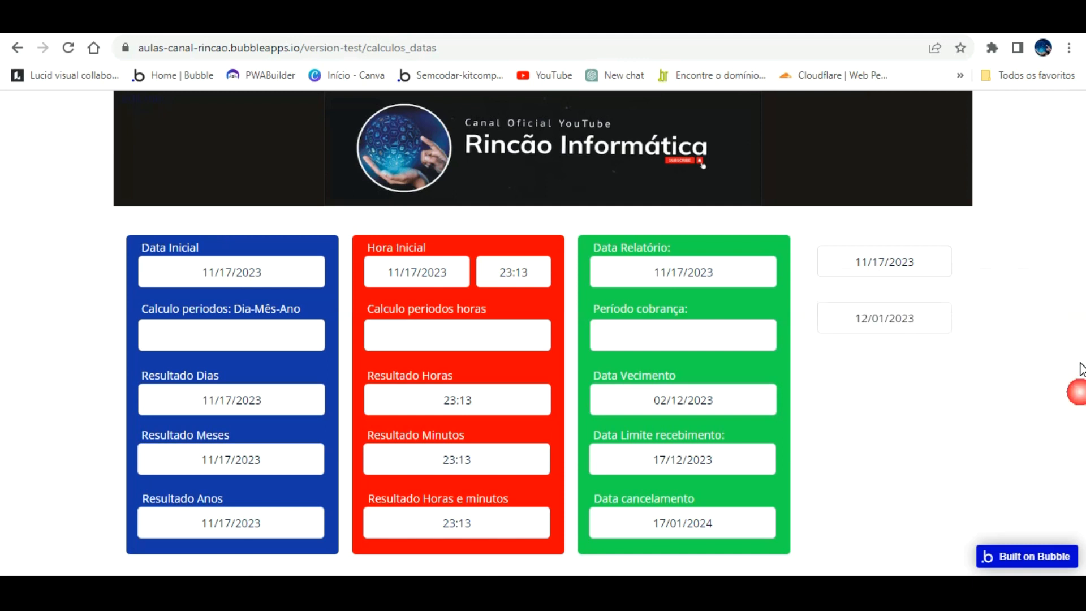
# Set the sale date picker to 06/10/2023 in the preview to test the one-month offset
pyautogui.click(904, 264)
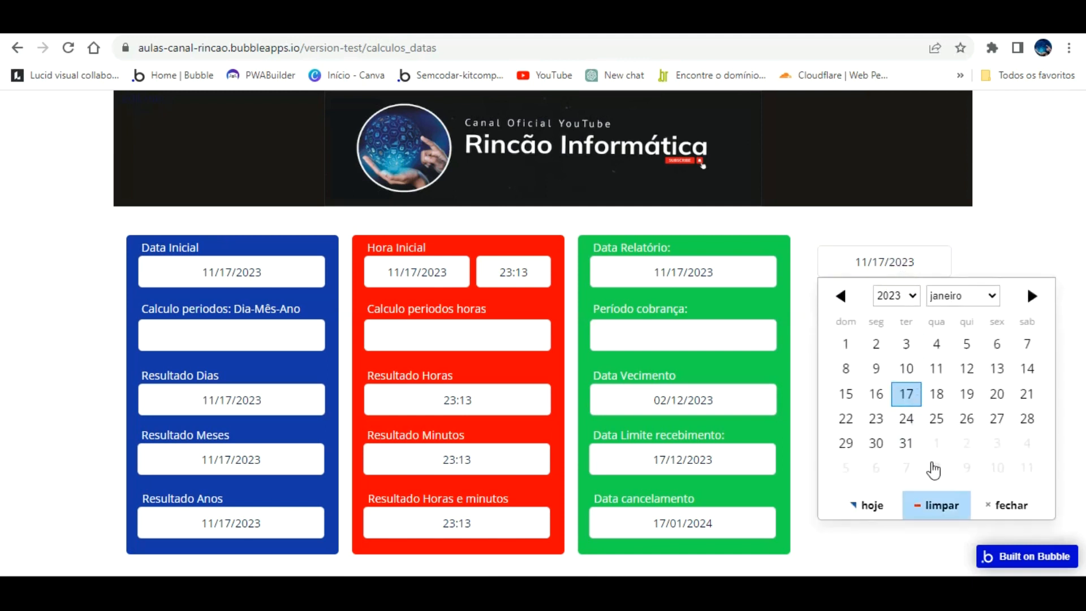
pyautogui.click(932, 495)
pyautogui.click(866, 257)
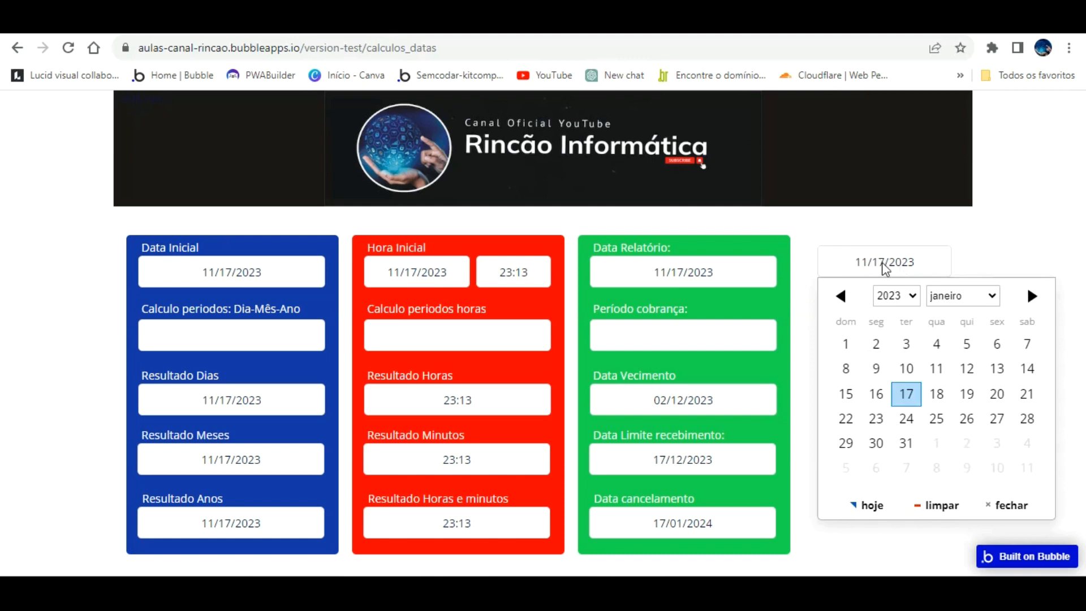
pyautogui.click(987, 295)
pyautogui.press('Down')
pyautogui.press('Down')
pyautogui.press('Down')
pyautogui.press('Down')
pyautogui.press('Down')
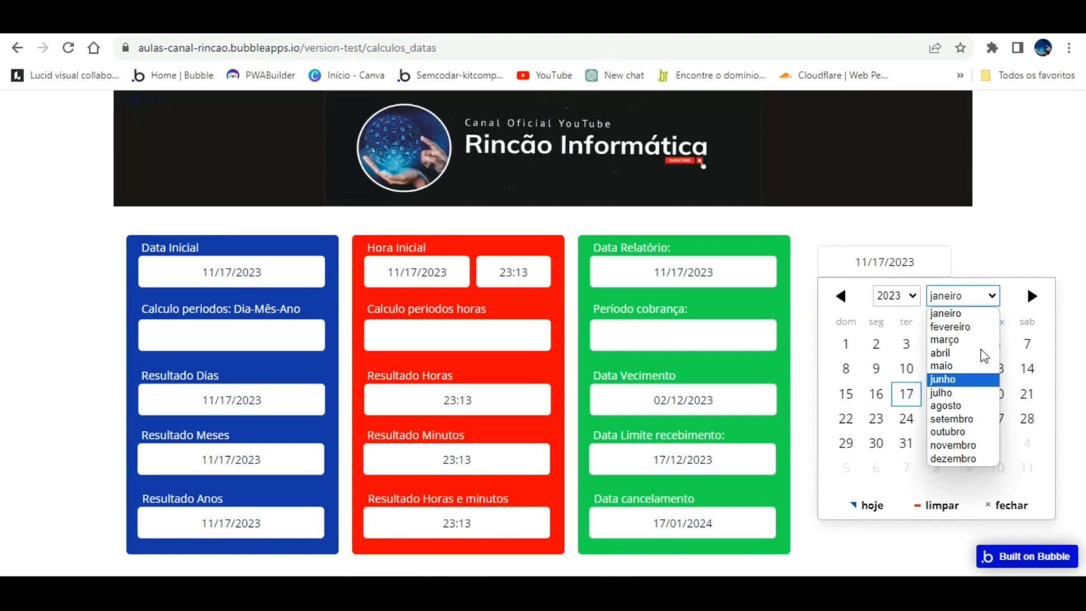
pyautogui.press('Return')
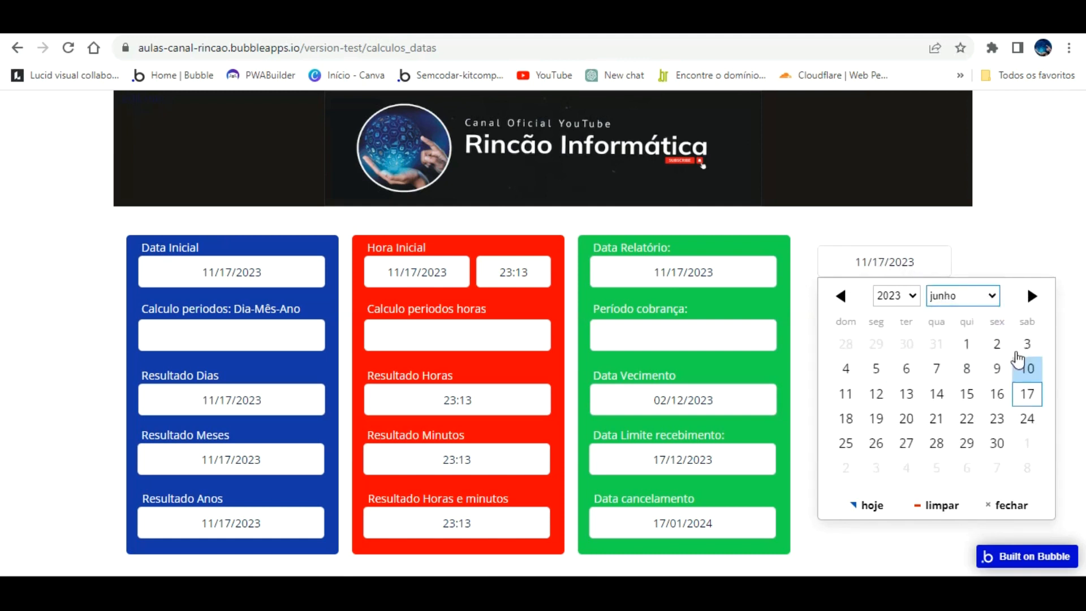
pyautogui.click(1027, 369)
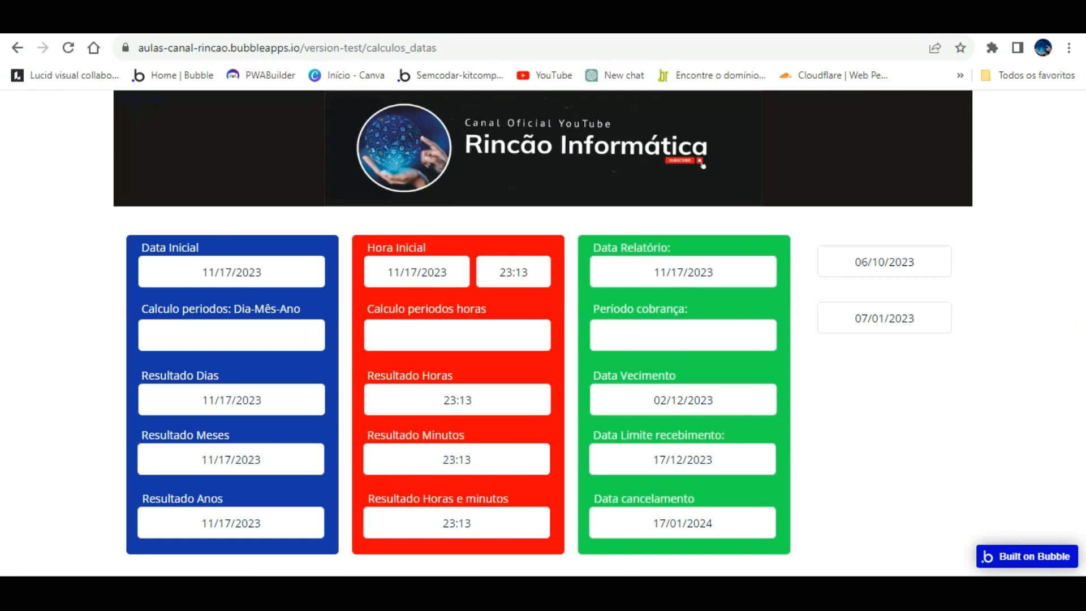
# Append + days: 9 after the one-month offset in Date/TimePicker data vencimento venda's initial content
pyautogui.click(226, 23)
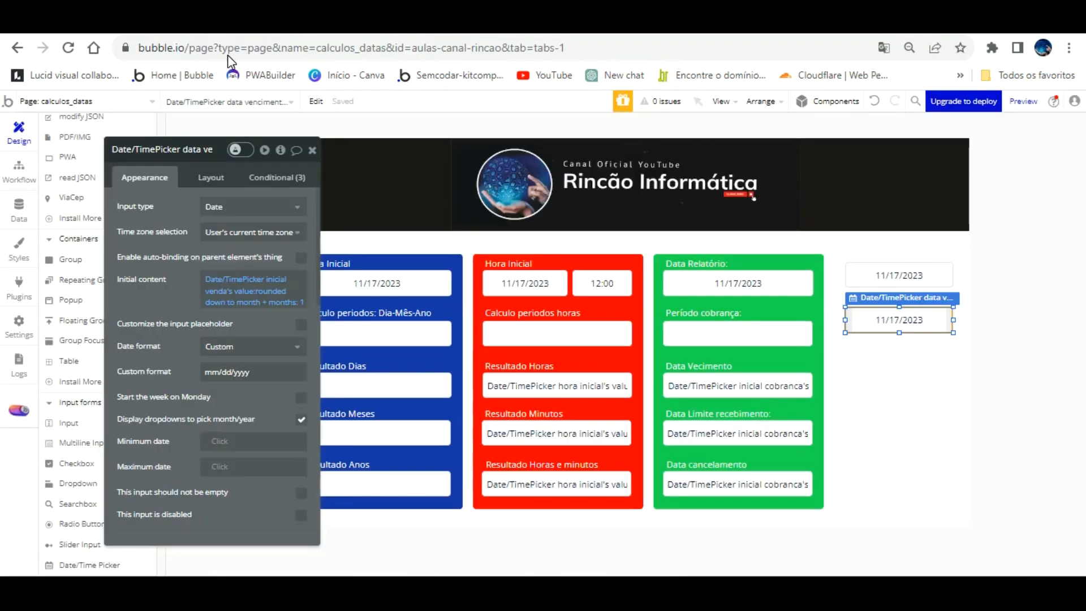
pyautogui.click(290, 280)
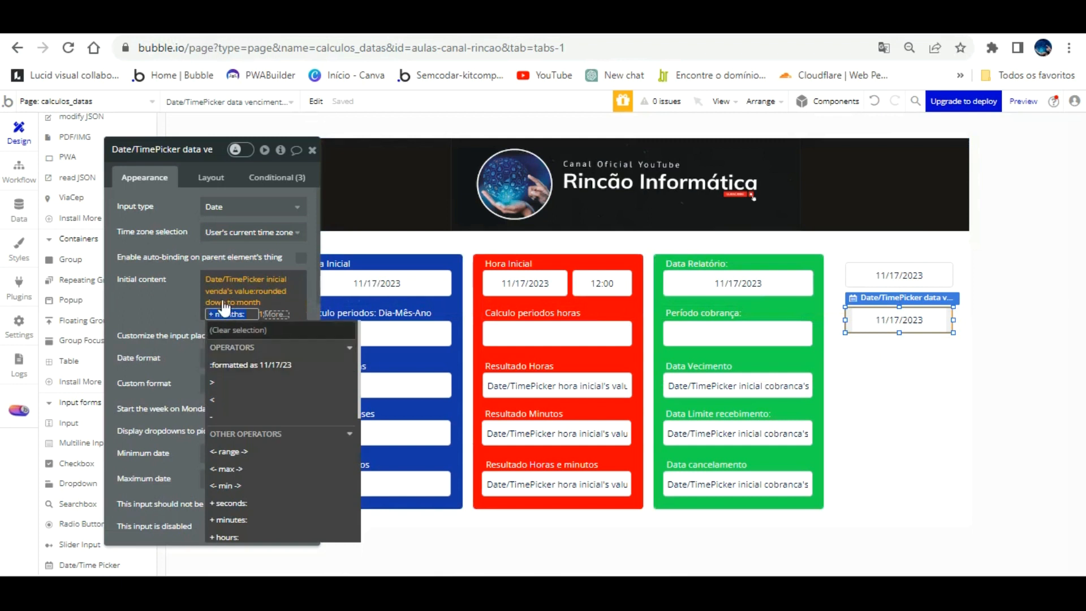
pyautogui.click(194, 286)
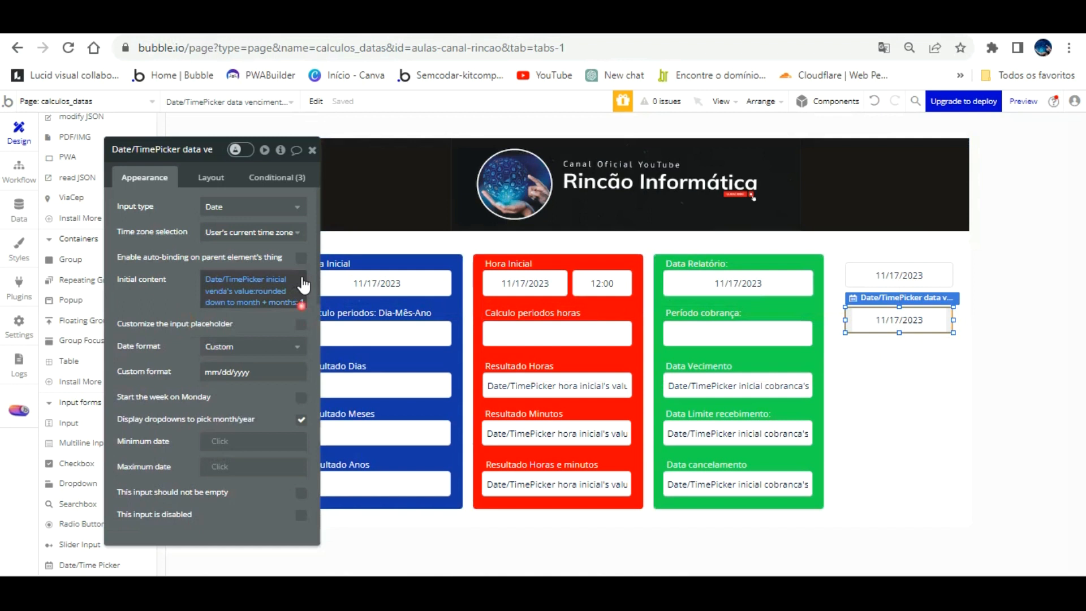
pyautogui.click(302, 303)
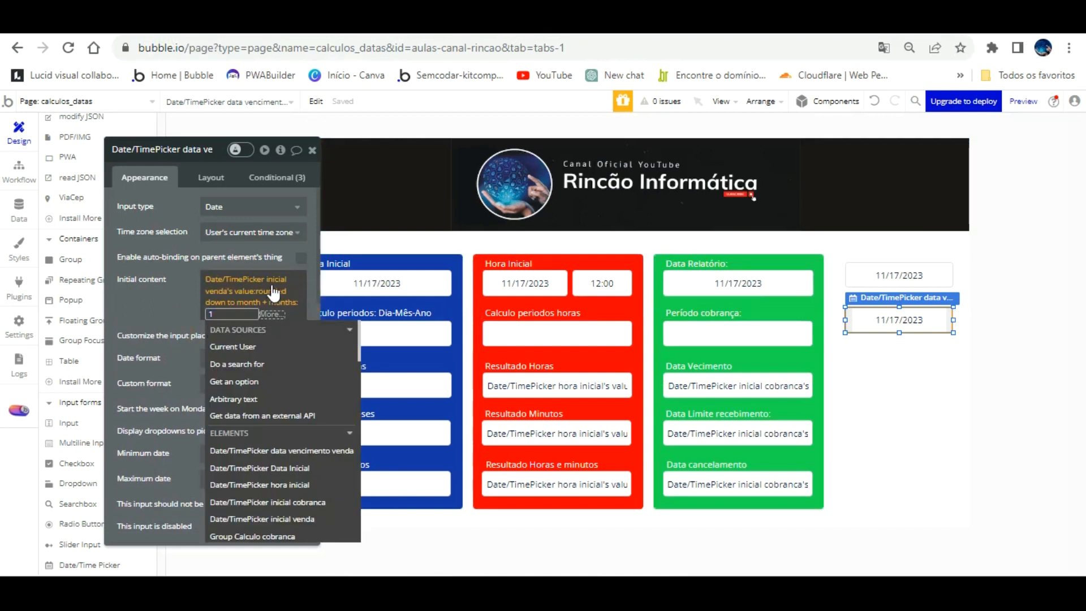
pyautogui.click(271, 314)
pyautogui.scroll(-1, 264, 396)
pyautogui.scroll(-1, 264, 419)
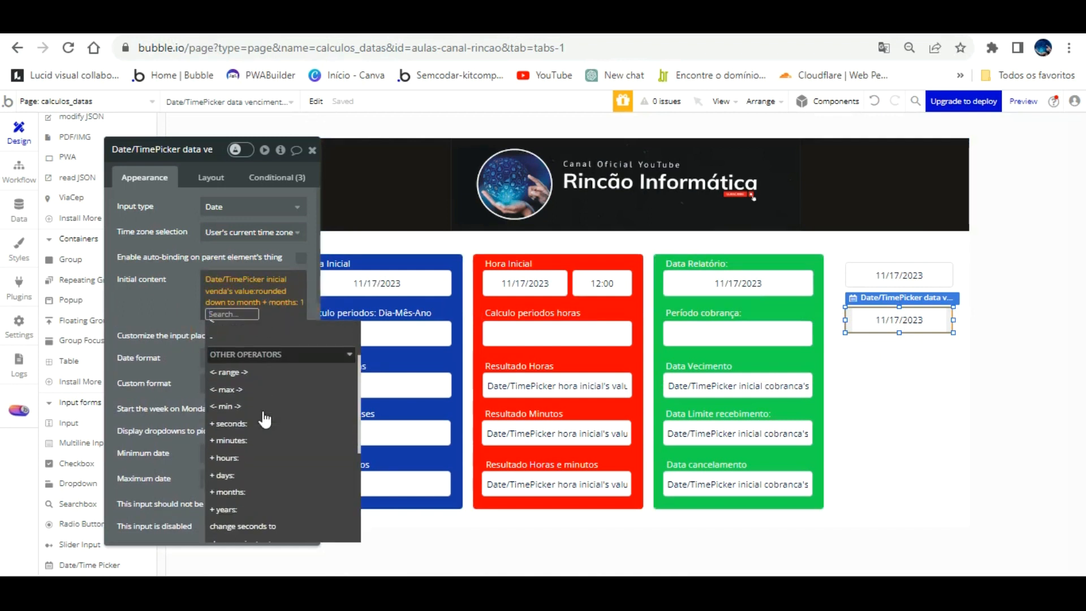
pyautogui.click(239, 473)
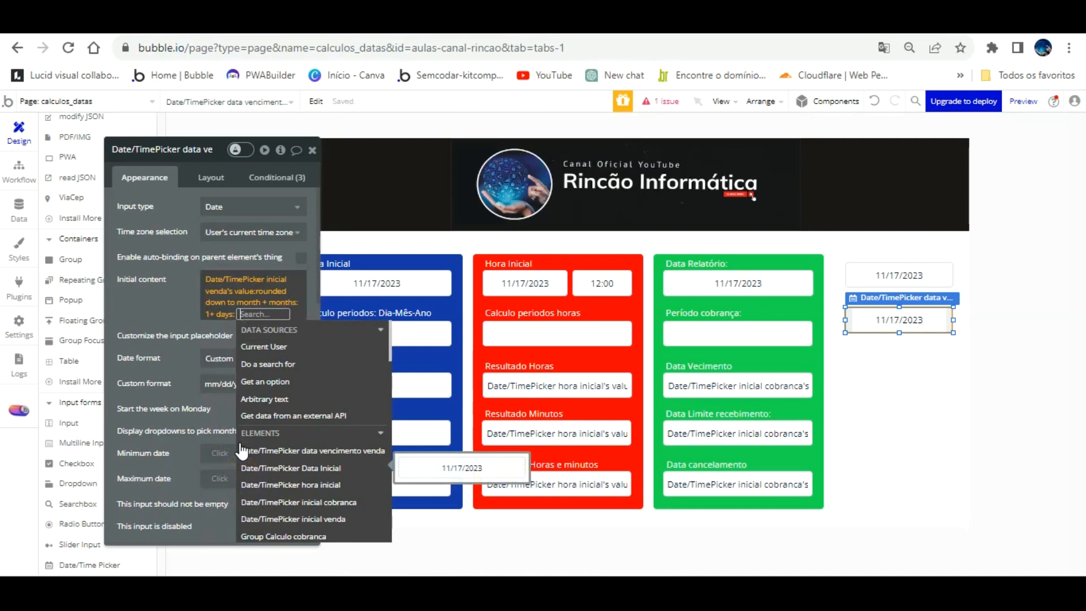
pyautogui.write('9')
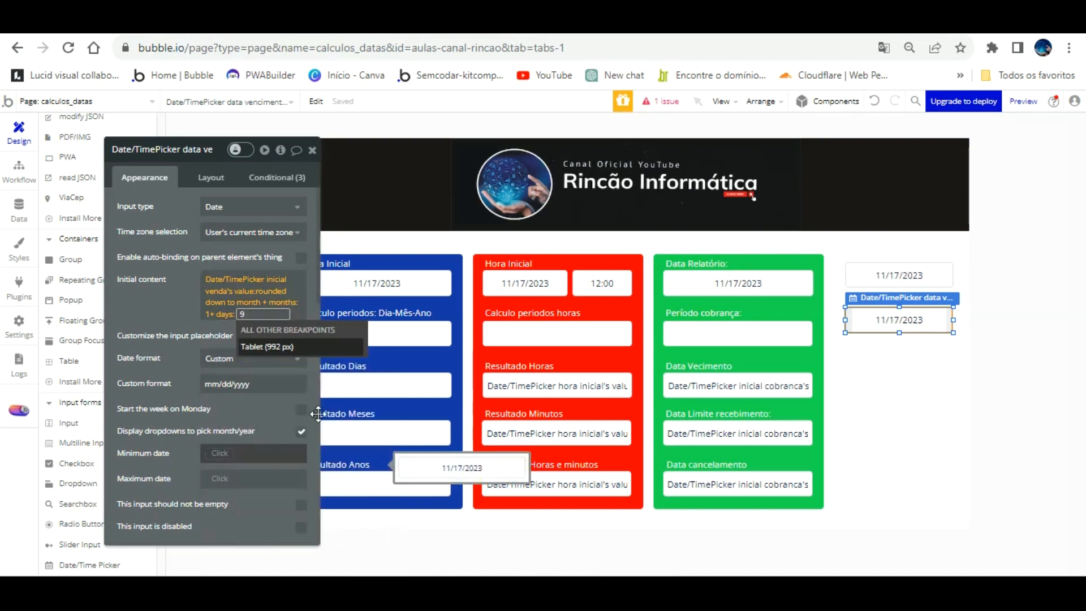
pyautogui.click(168, 301)
pyautogui.click(168, 272)
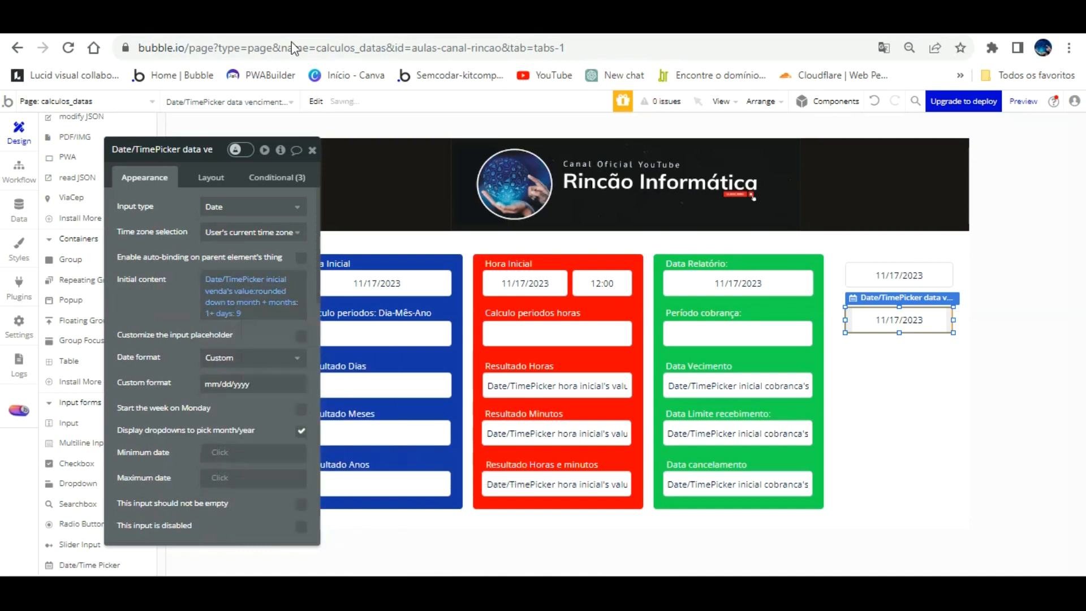
# Reload the preview and set the sale date picker to 07/20/2023 to test the extended due date formula
pyautogui.click(339, 30)
pyautogui.press('F5')
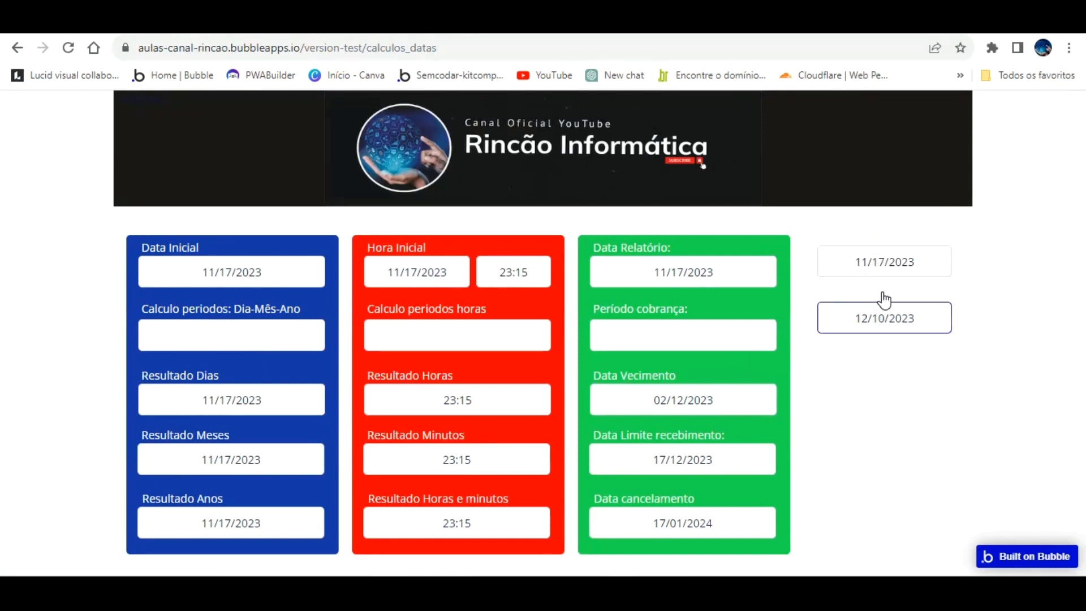
pyautogui.click(870, 253)
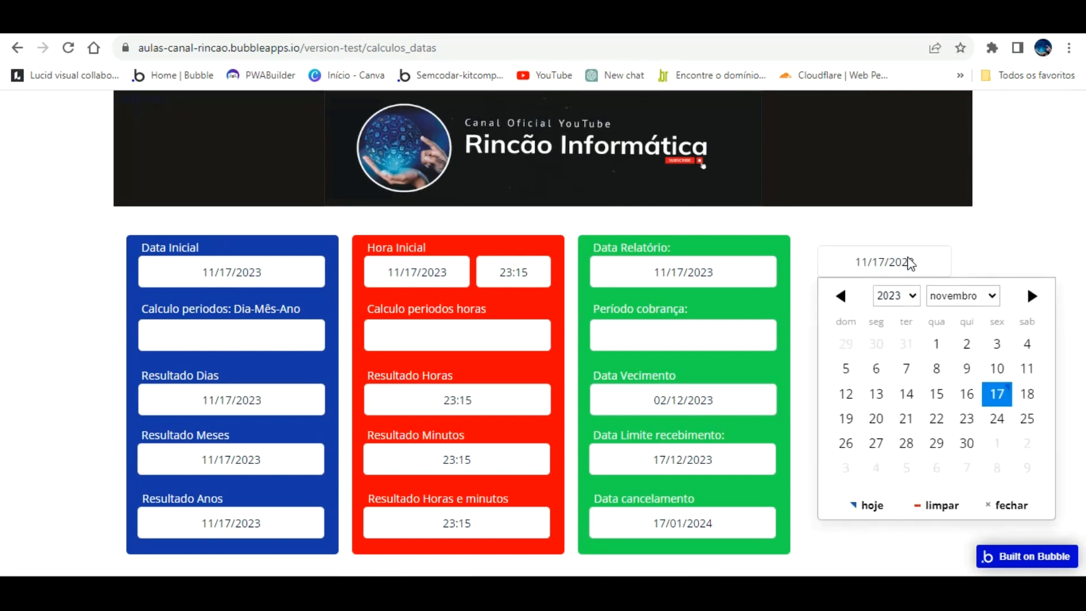
pyautogui.click(964, 295)
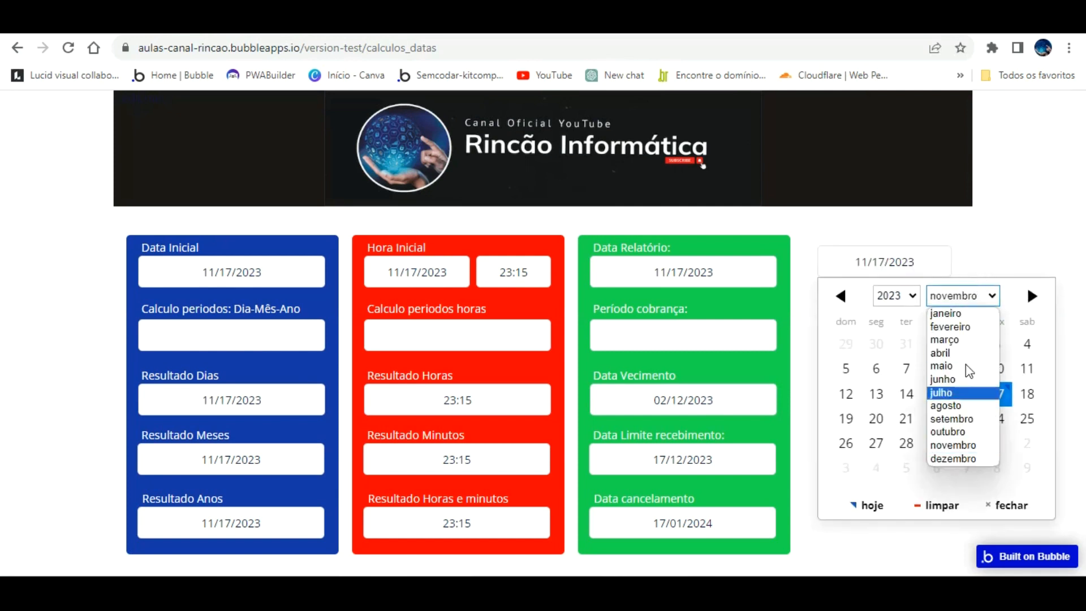
pyautogui.click(932, 494)
pyautogui.click(887, 249)
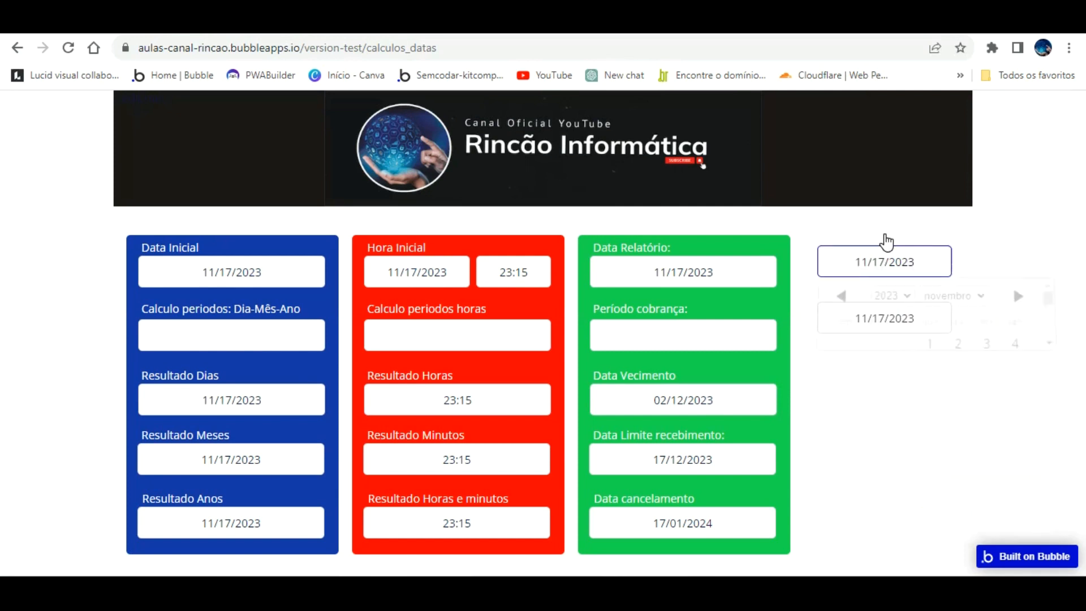
pyautogui.click(992, 288)
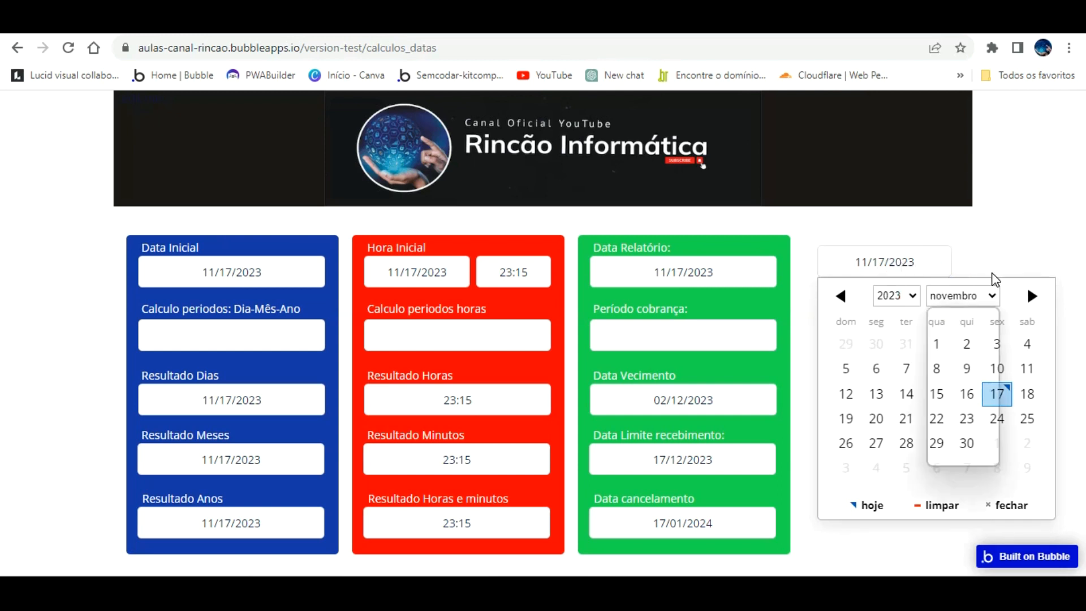
pyautogui.click(979, 369)
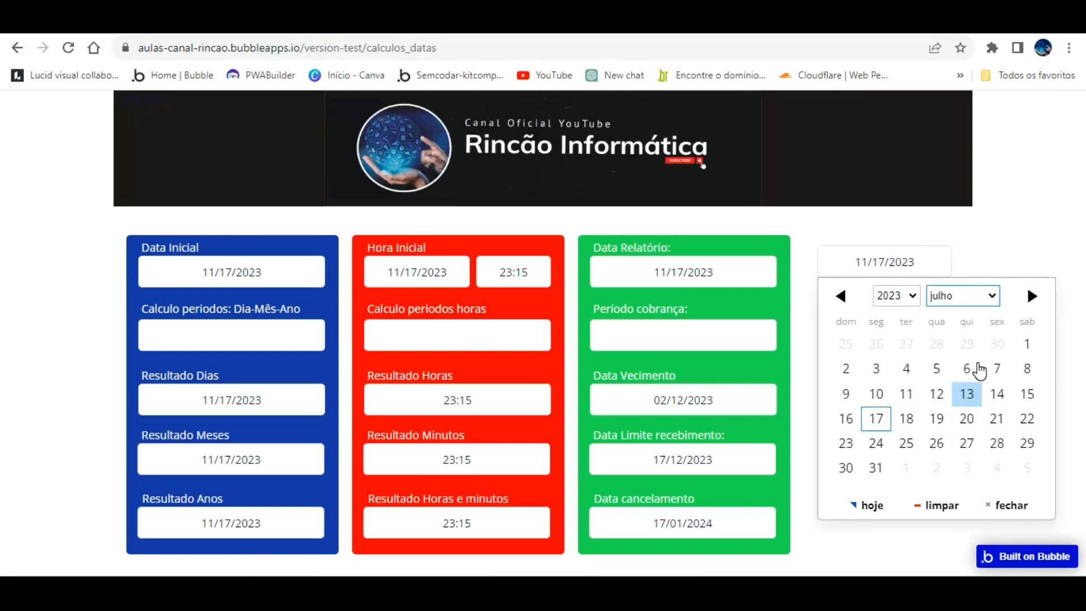
pyautogui.click(967, 419)
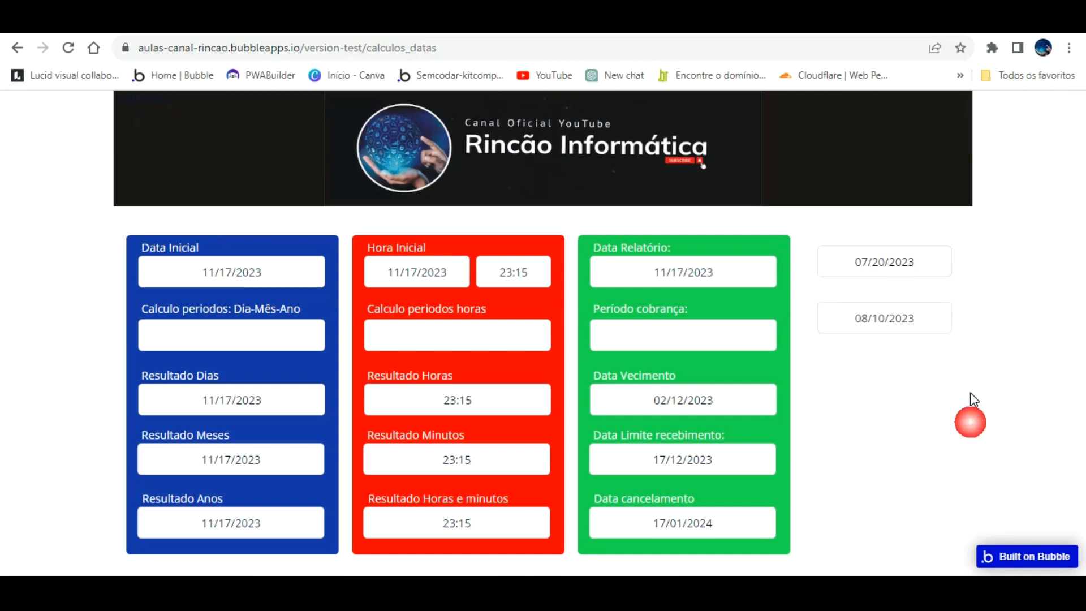